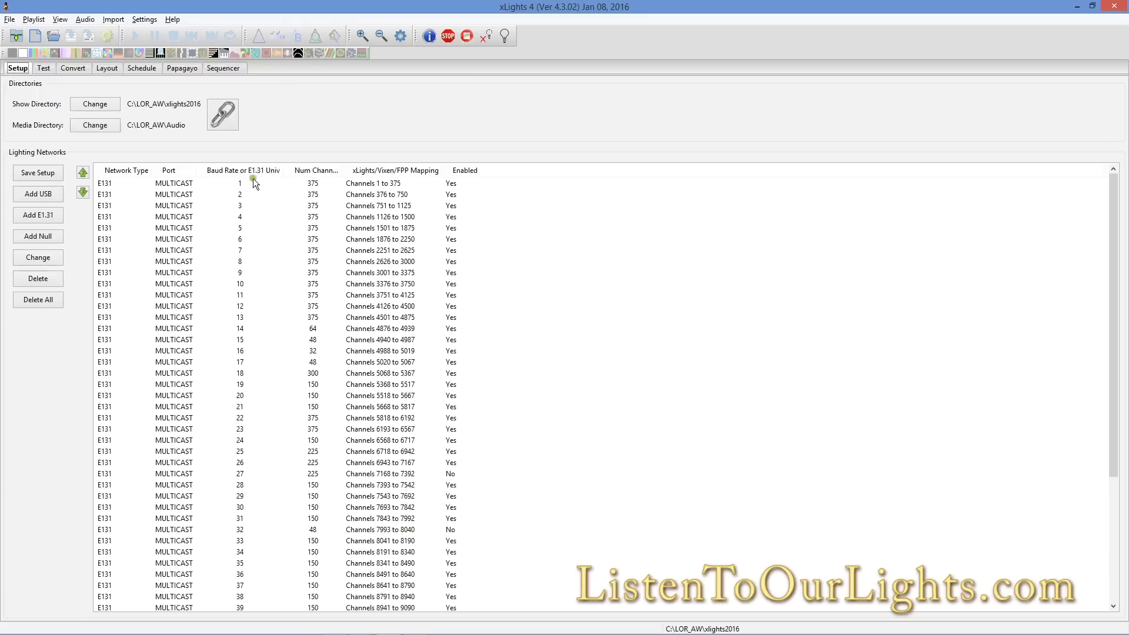
Bring the Channels2016 workbook in front of xLights and show its xlights sheet
key(alt+Tab)
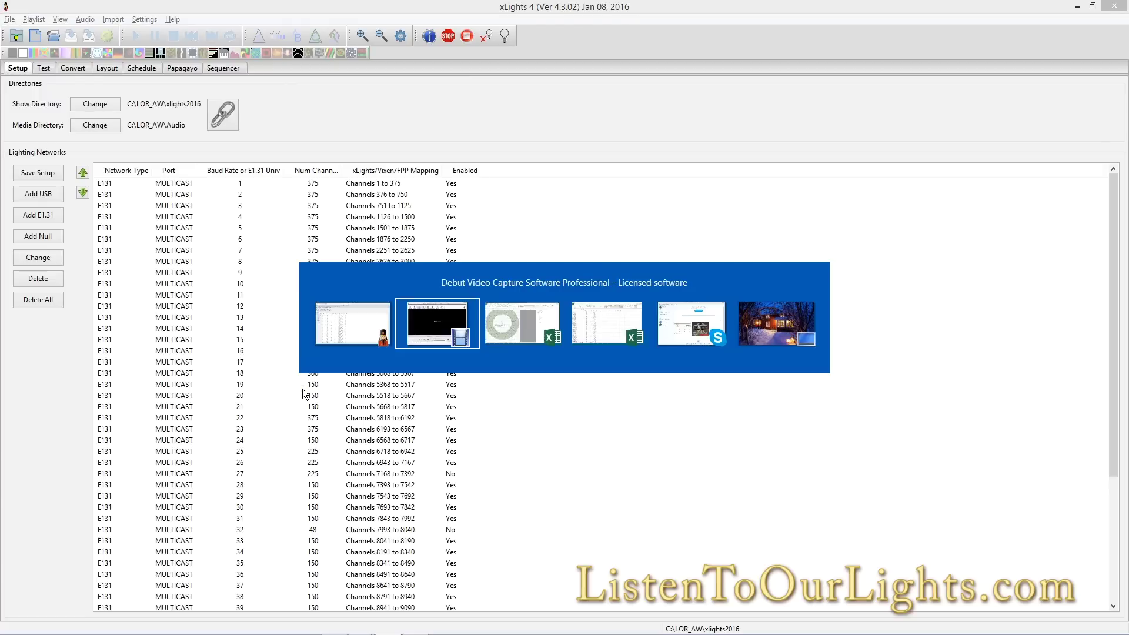
key(alt+Tab)
key(alt+Tab)
click(267, 334)
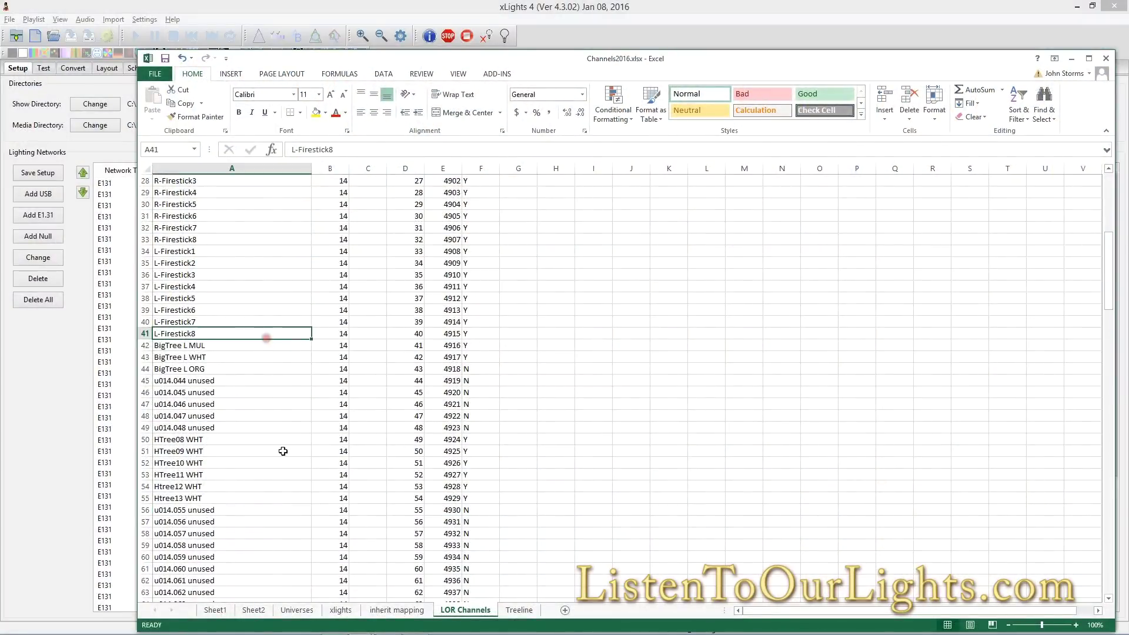
click(393, 610)
click(350, 610)
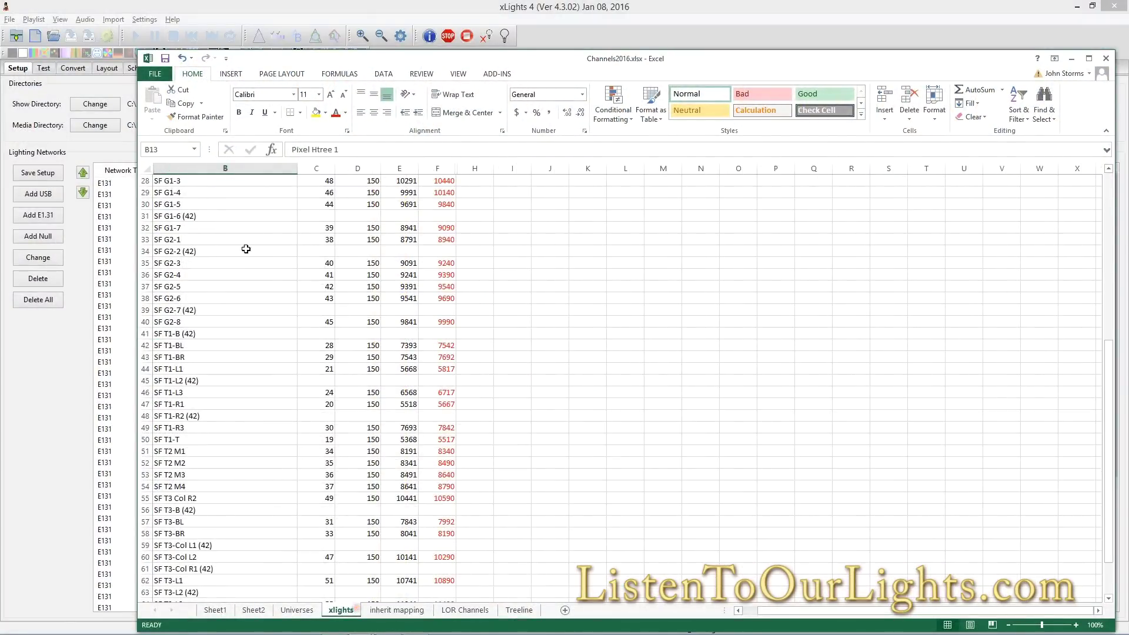
Review the SF G1-4, LOR Front Porch and Front Yard treeline entries, ending on the LOR Channels sheet
click(206, 188)
scroll(229, 256, up, 9)
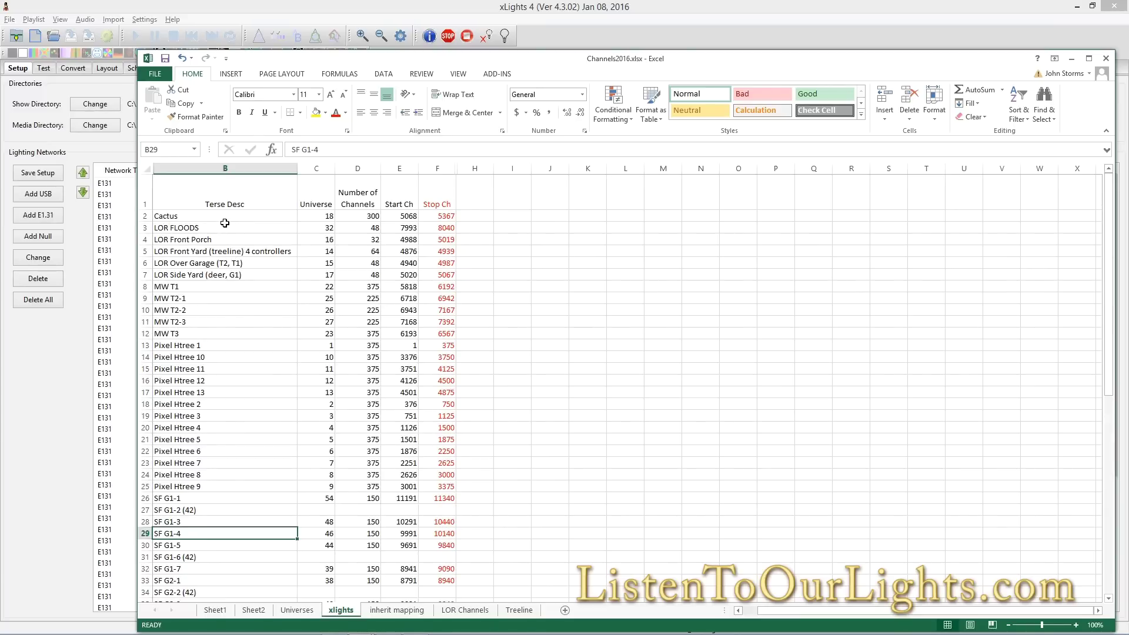
click(125, 237)
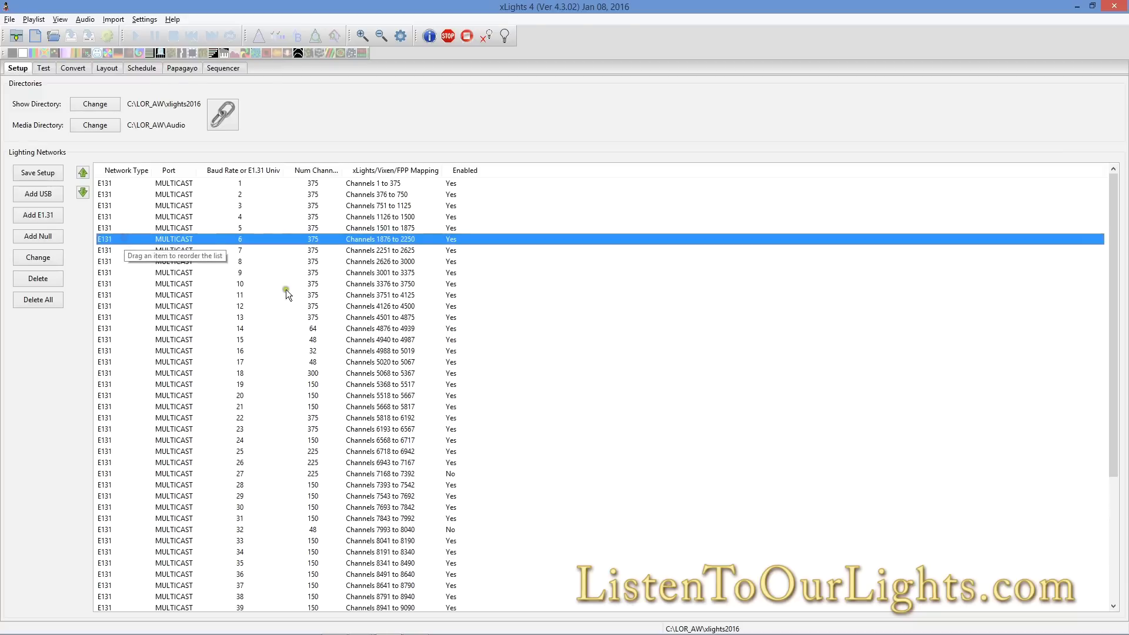
key(alt+Tab)
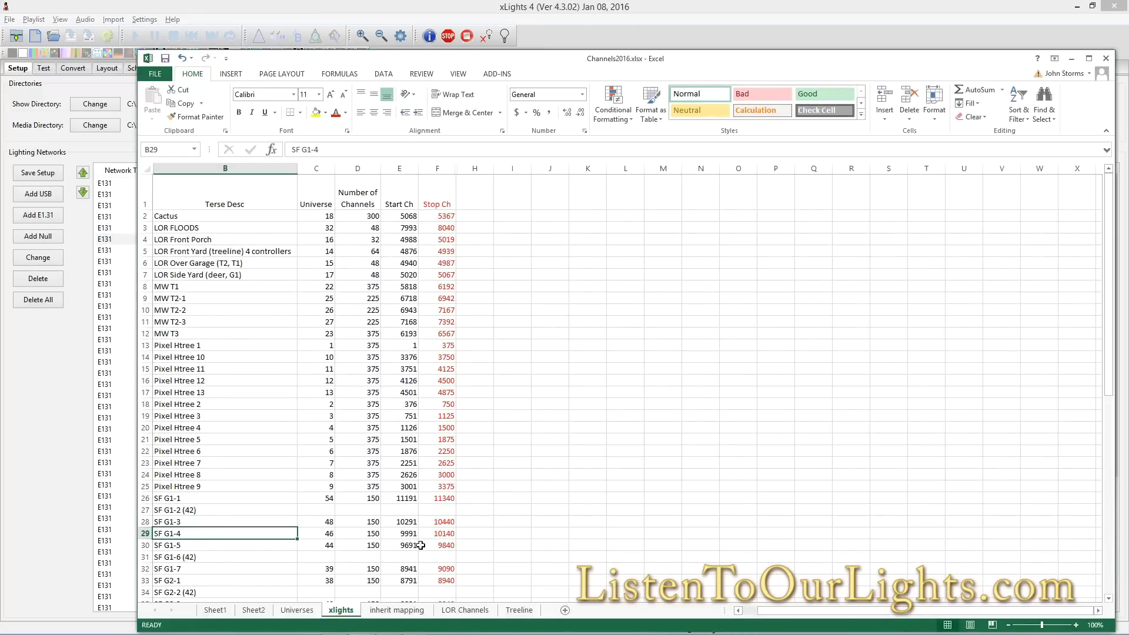
click(198, 238)
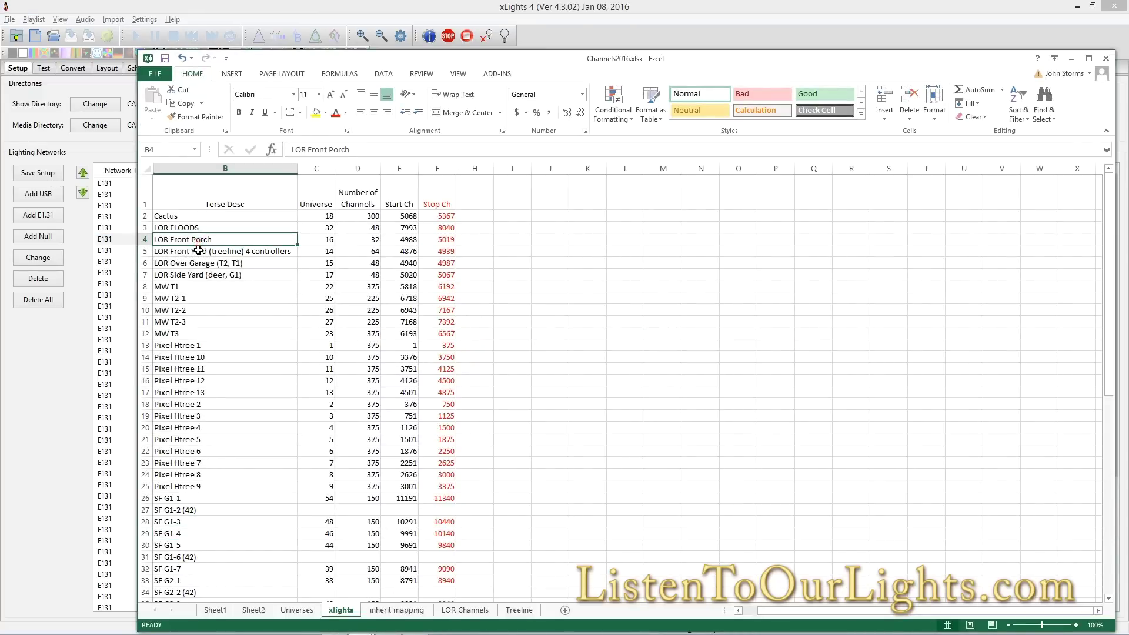
click(197, 250)
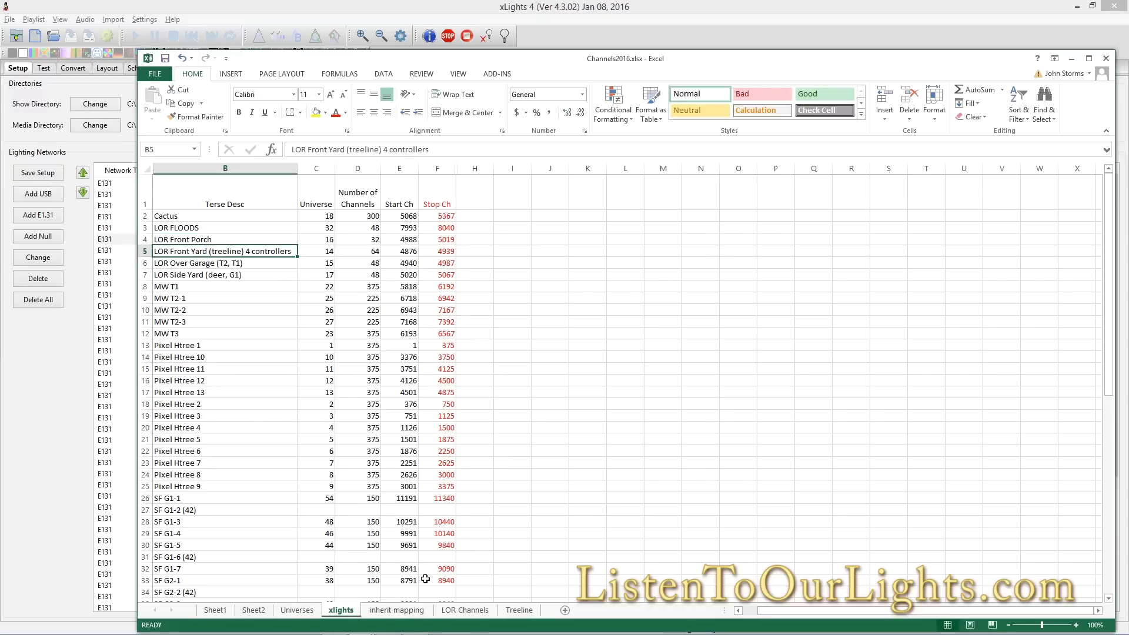
click(458, 613)
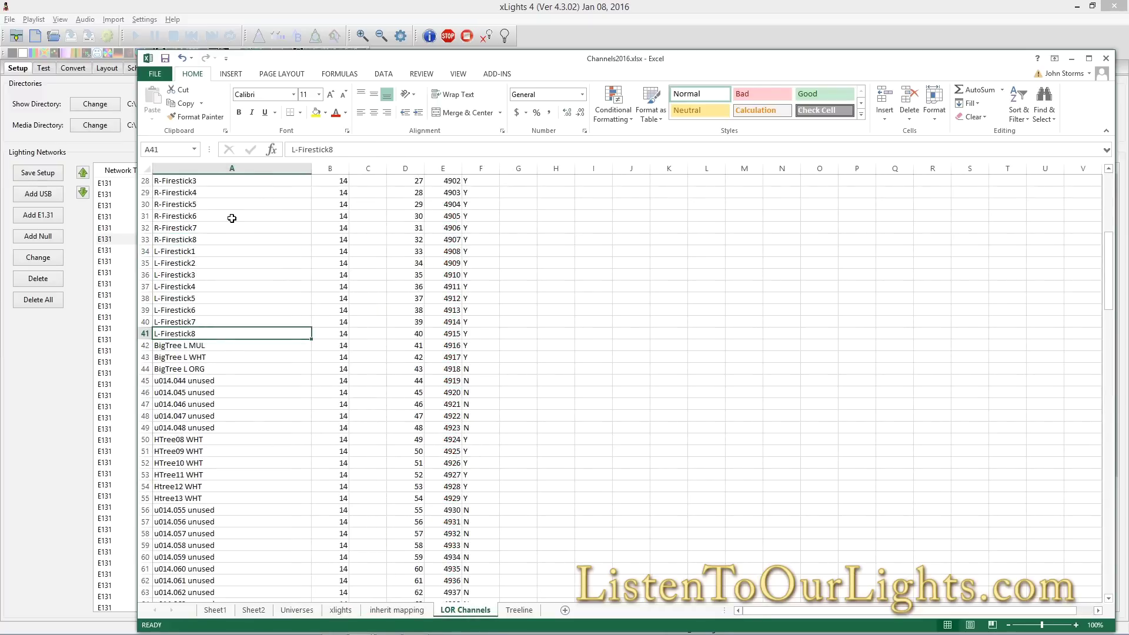
Inspect the xLights channel formulas in column E, starting from value 4876
click(230, 192)
click(232, 170)
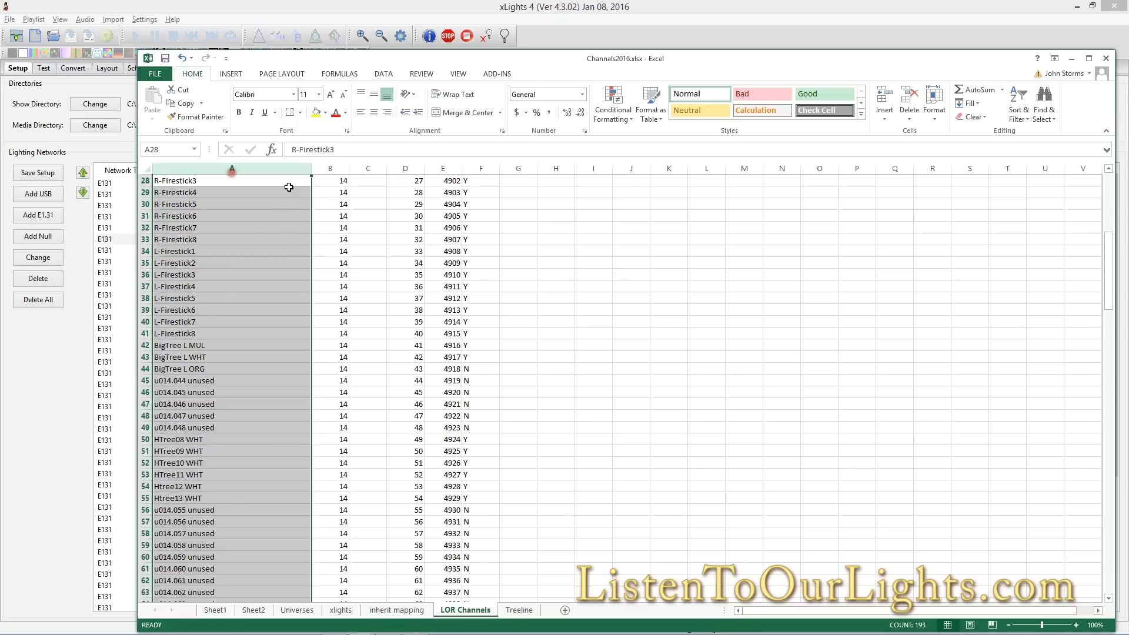
click(404, 192)
click(441, 180)
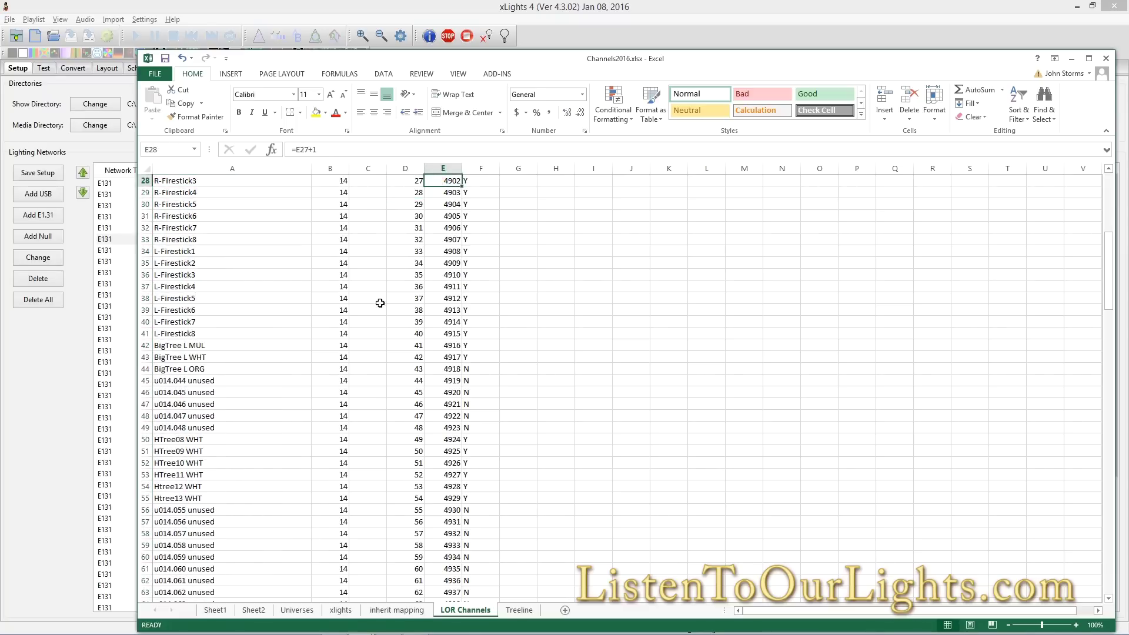
scroll(380, 303, up, 9)
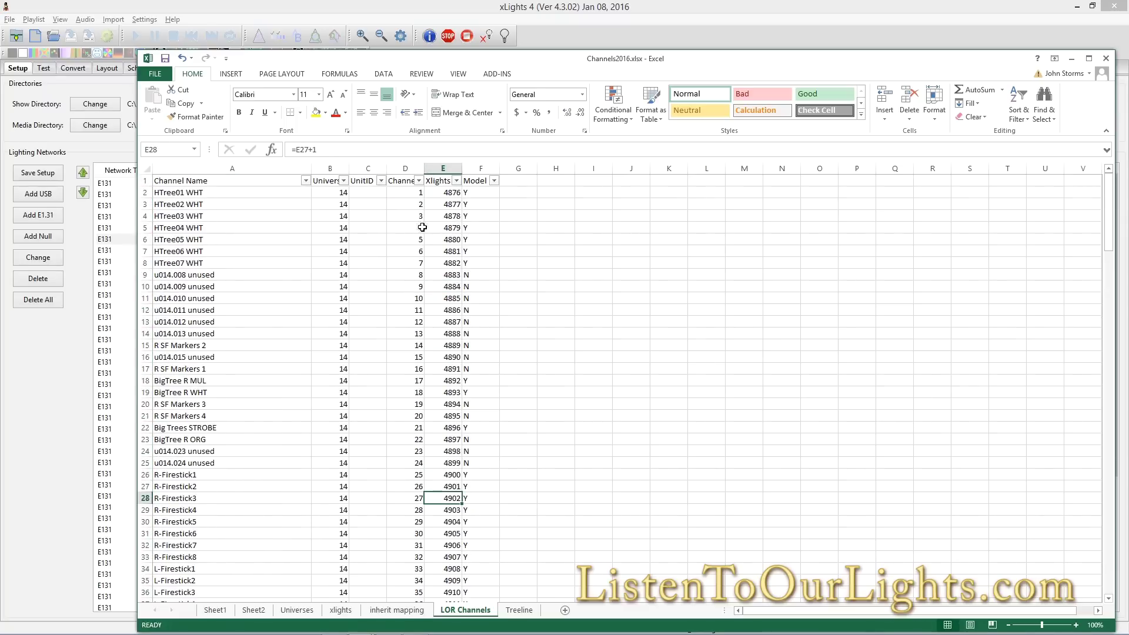
click(435, 193)
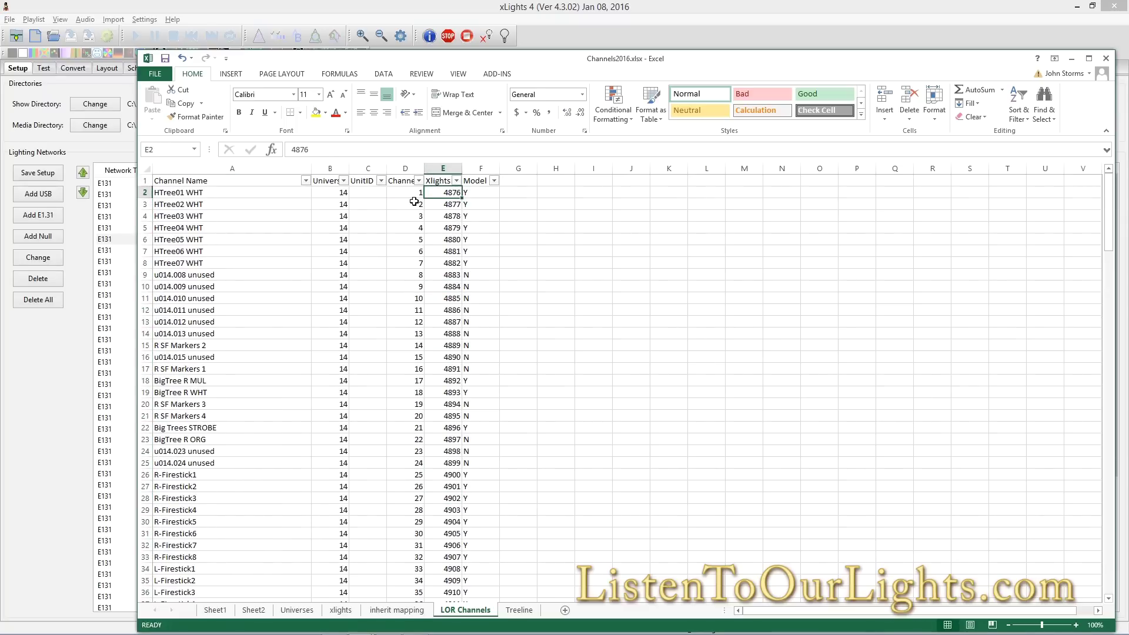
click(442, 202)
click(446, 222)
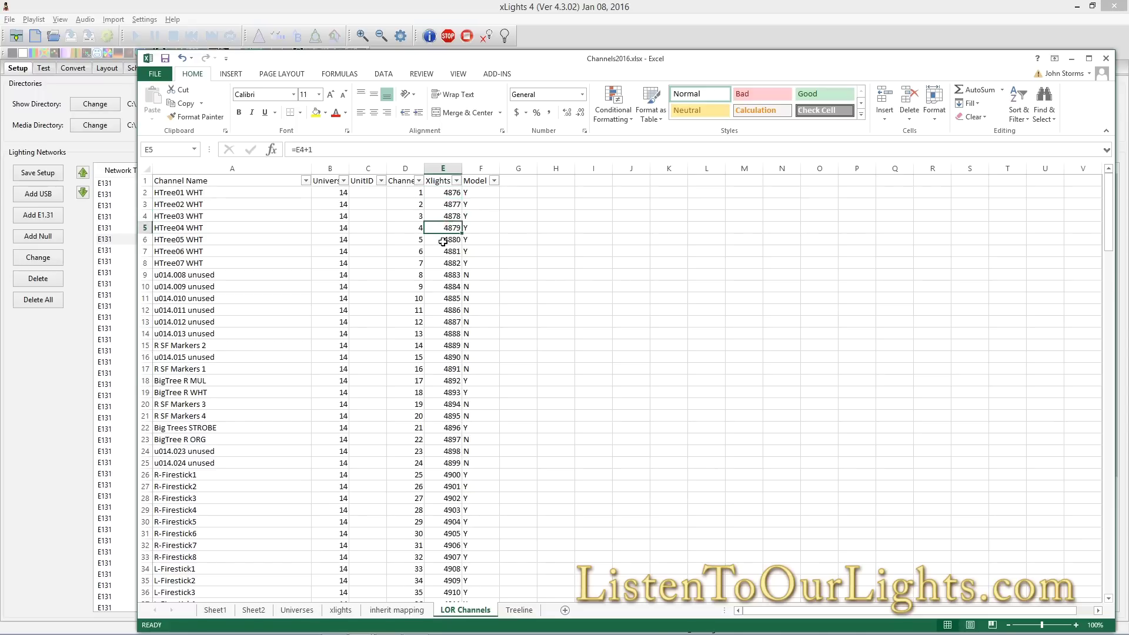
click(441, 277)
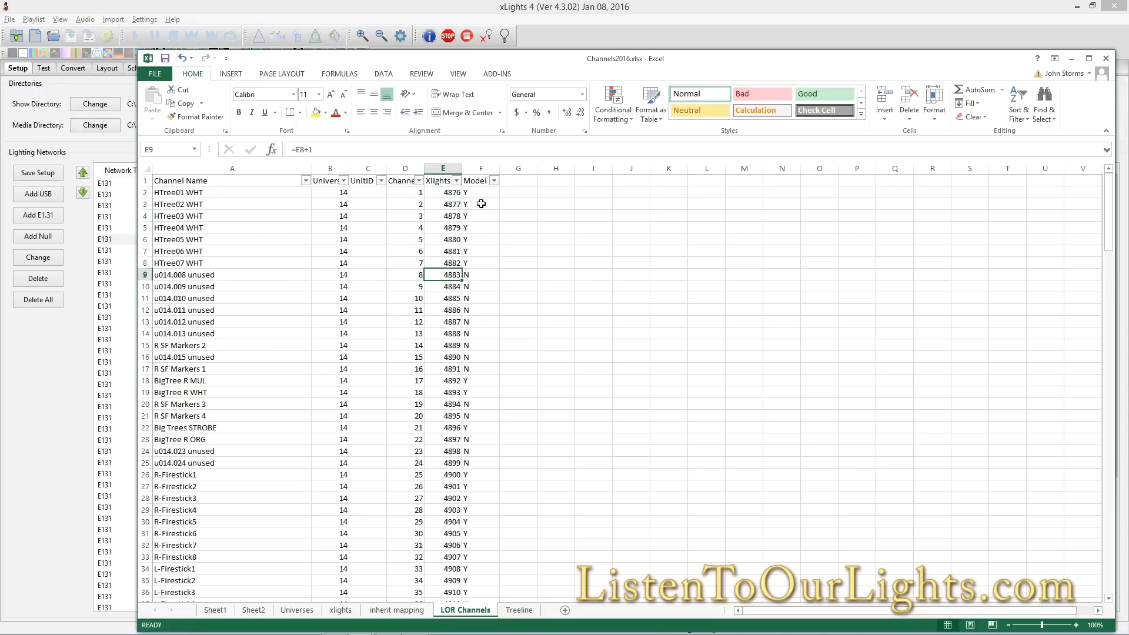
Filter the Model column to Y only, then go back to the xlights sheet
click(494, 180)
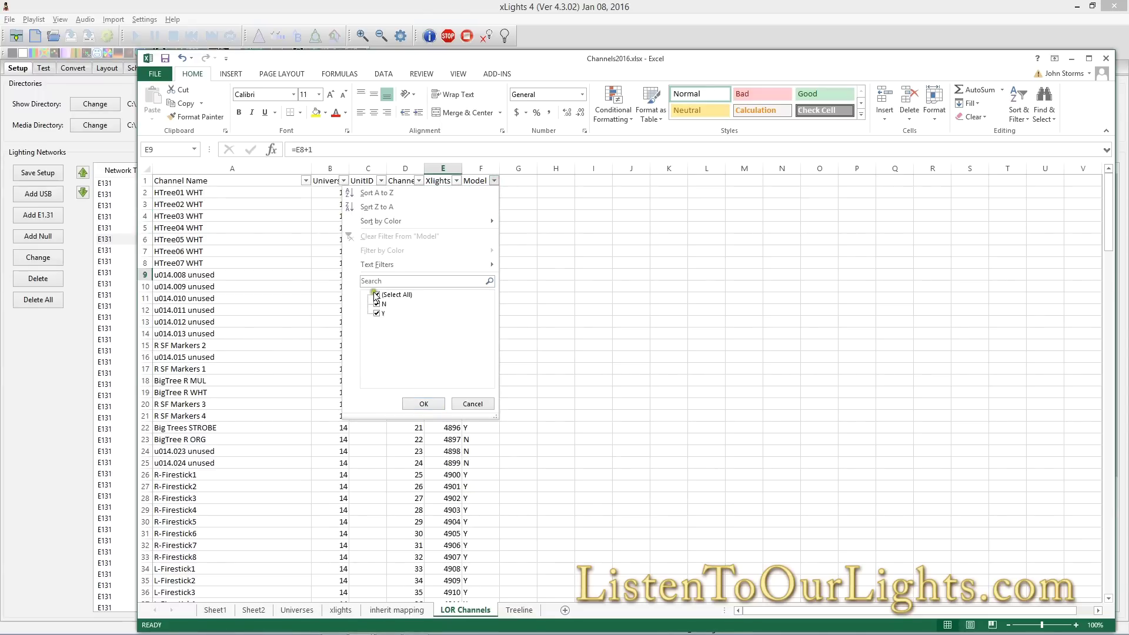
click(376, 294)
click(377, 313)
click(415, 404)
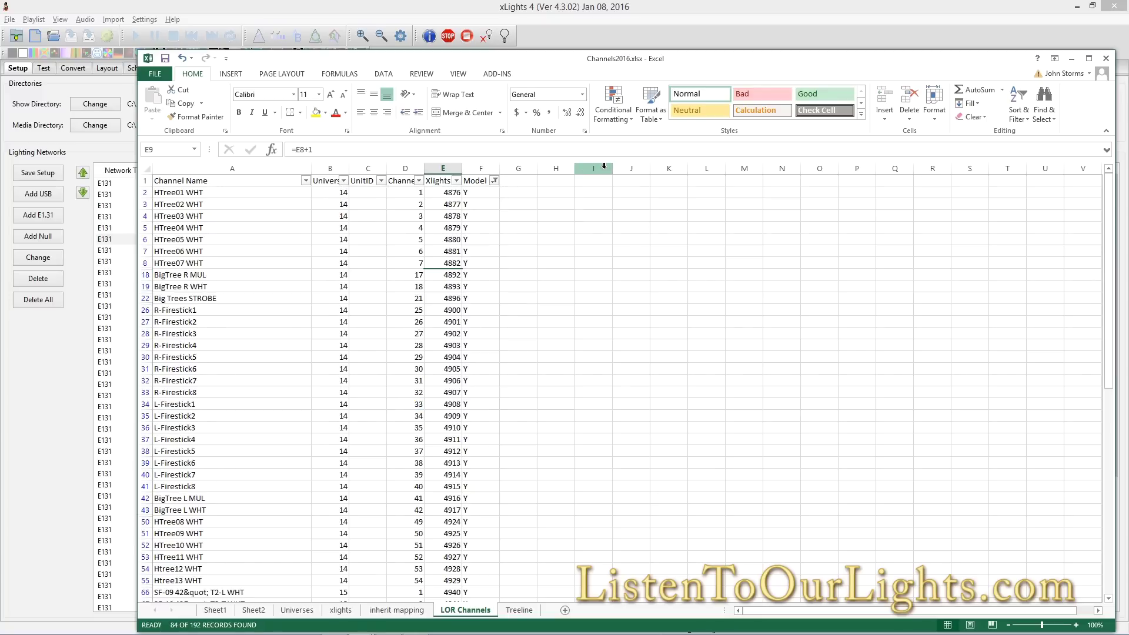
click(490, 210)
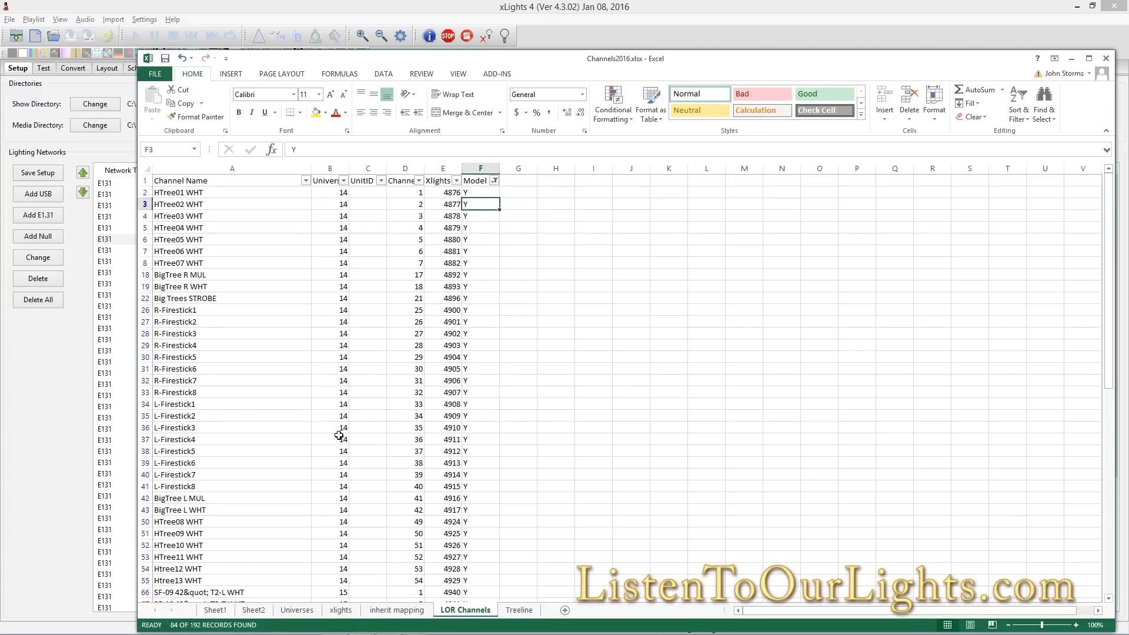
click(341, 611)
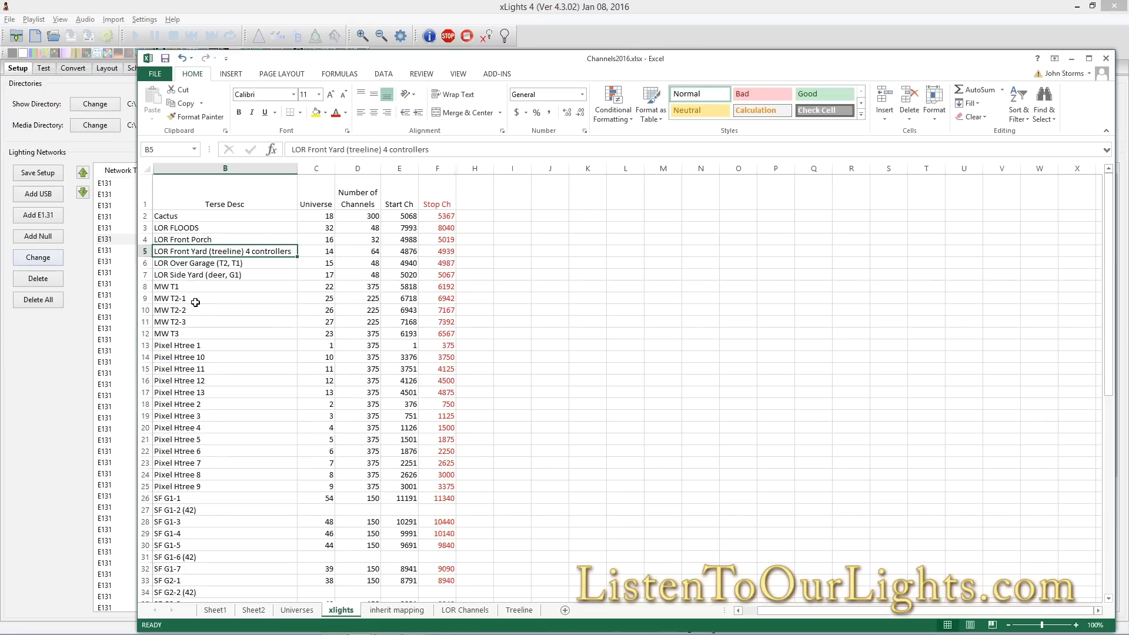
Hide the Stop Ch column on the xlights sheet and return to xLights' Layout page
click(405, 204)
click(447, 168)
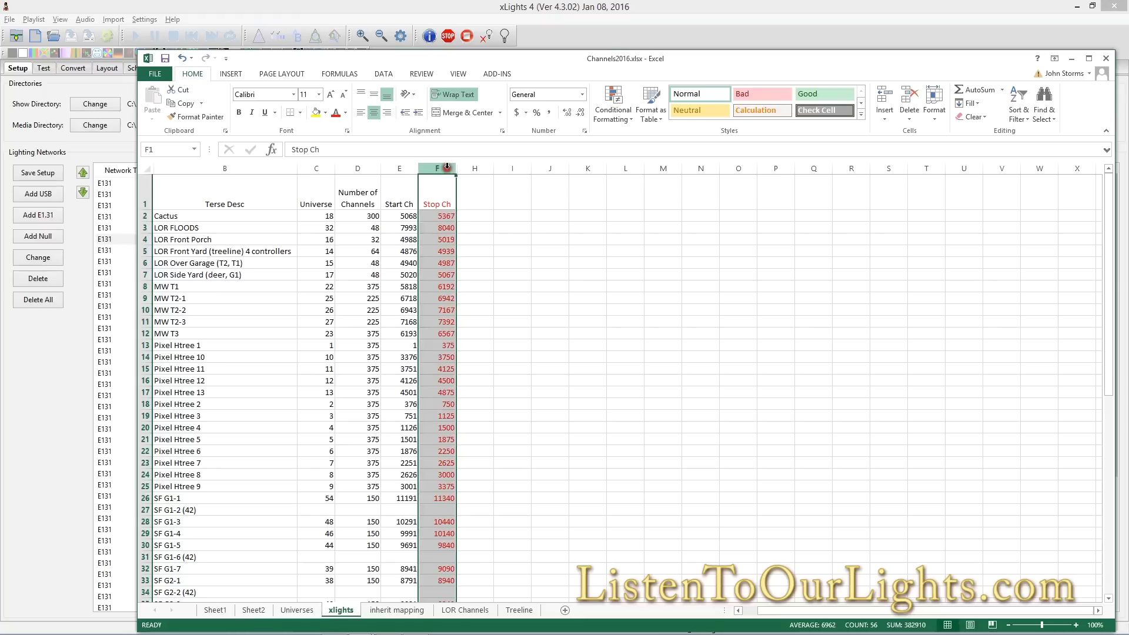
right_click(447, 169)
click(475, 327)
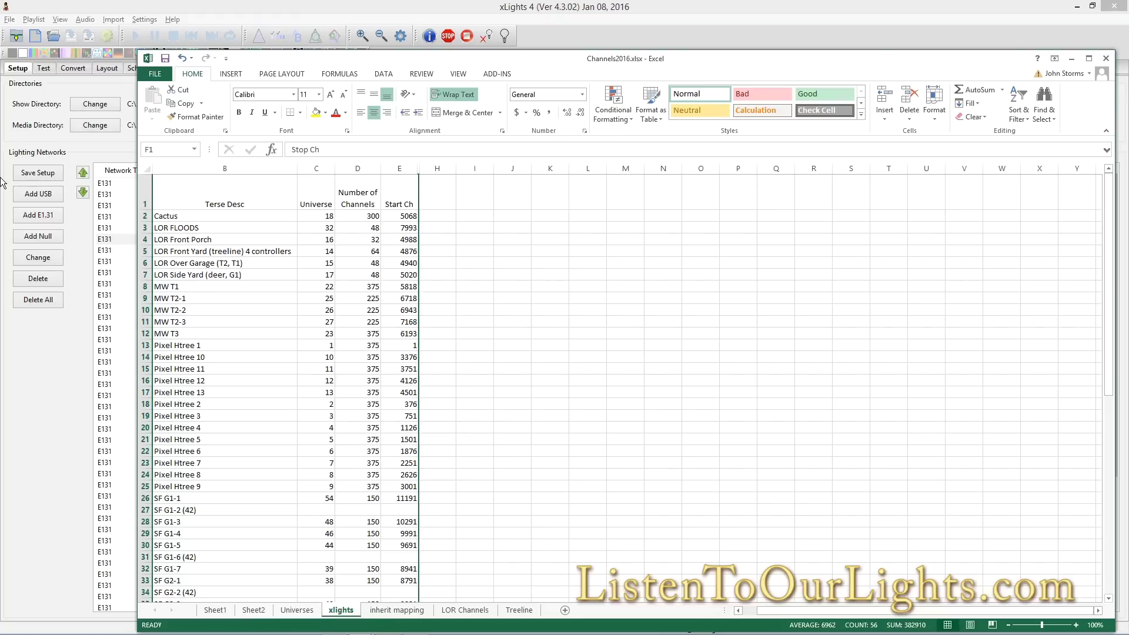
click(385, 218)
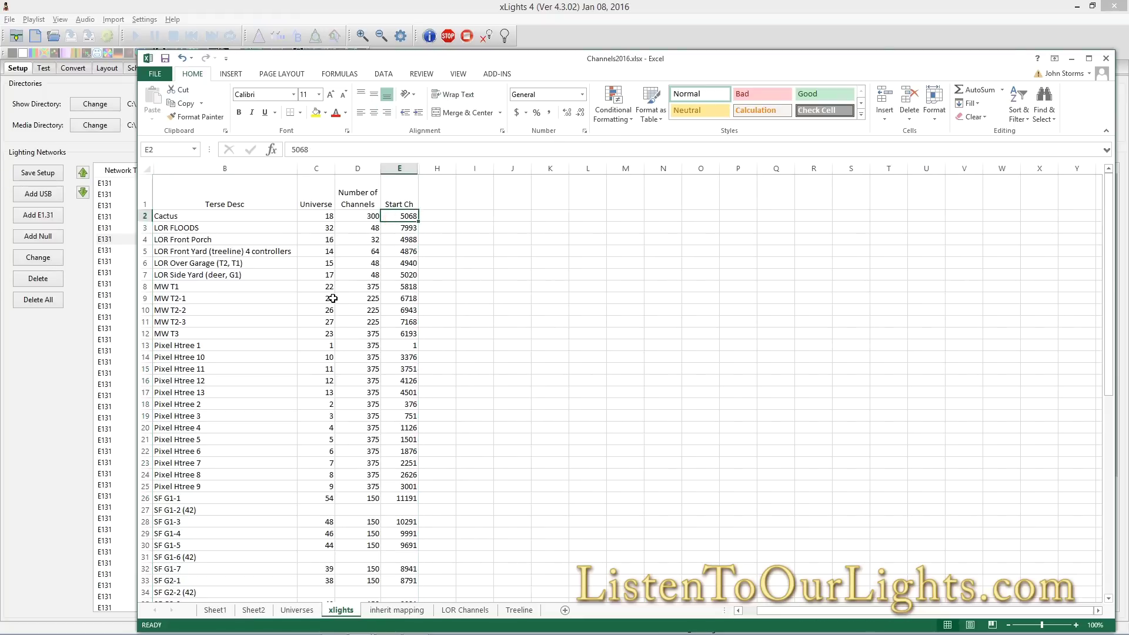
key(alt+Tab)
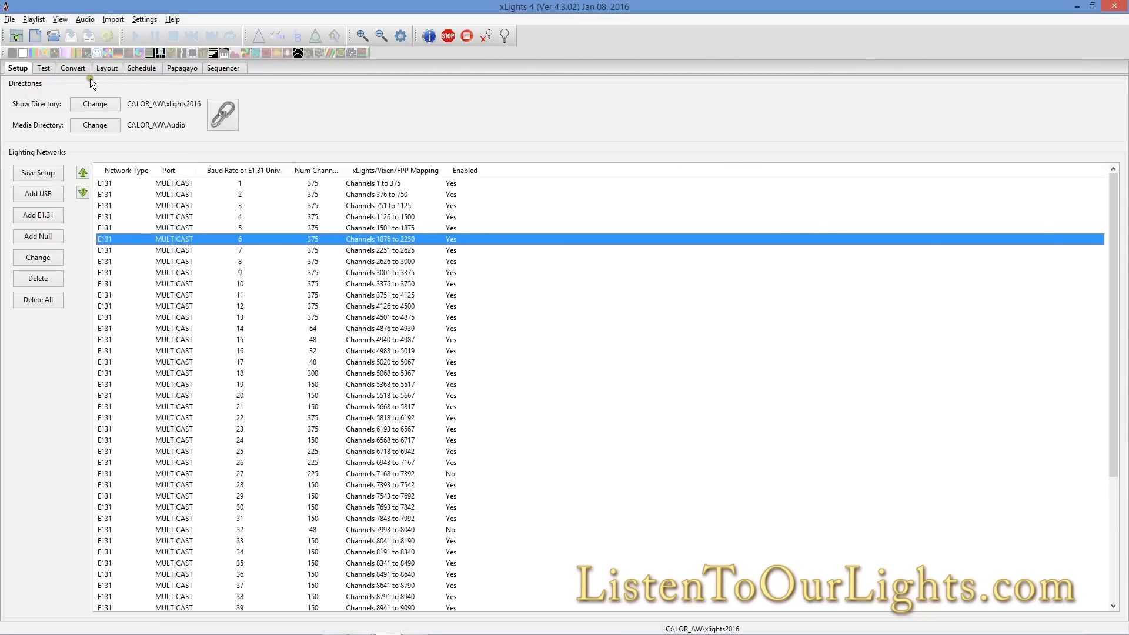
click(112, 69)
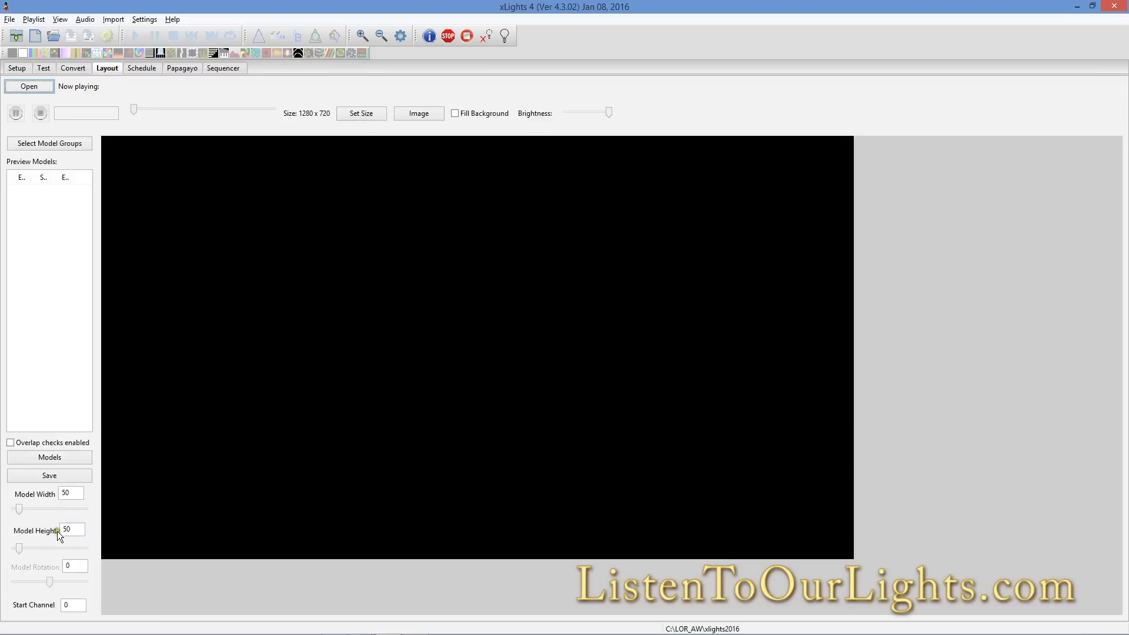
Create a new model from the Model List, checking the LOR Side Yard and MW T1 rows in Excel
click(52, 460)
click(177, 89)
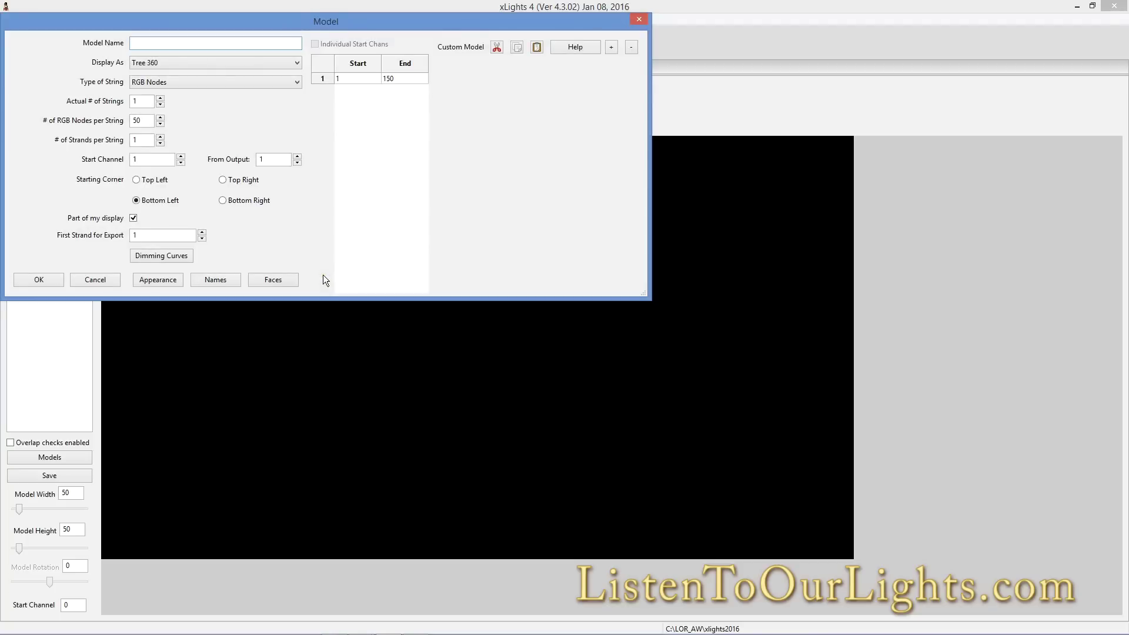
key(alt+Tab)
click(245, 278)
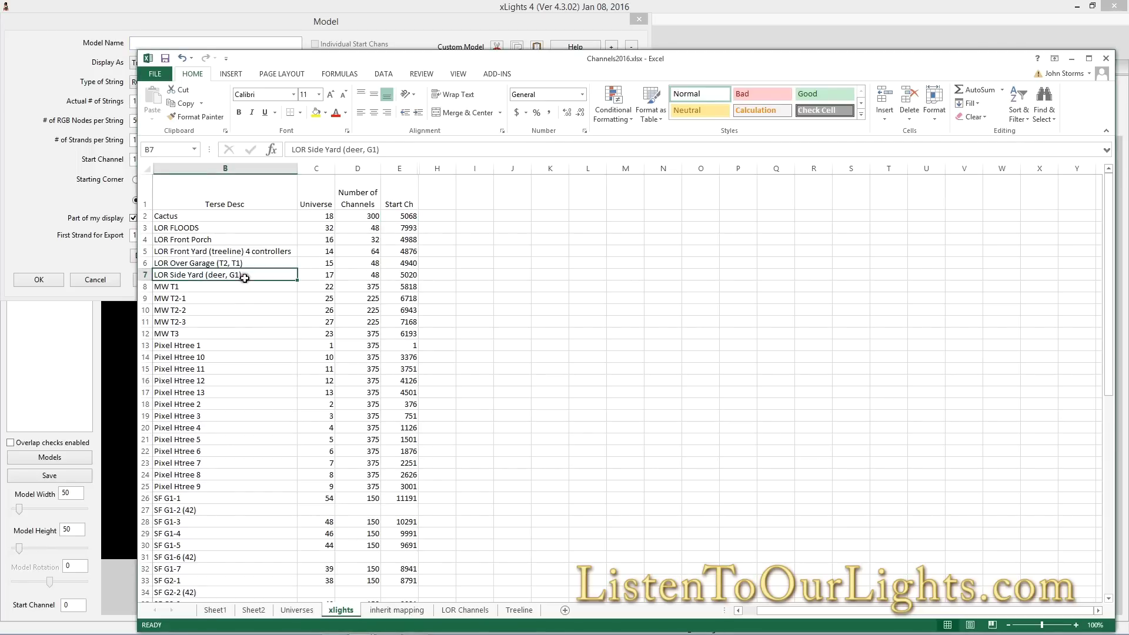
click(233, 287)
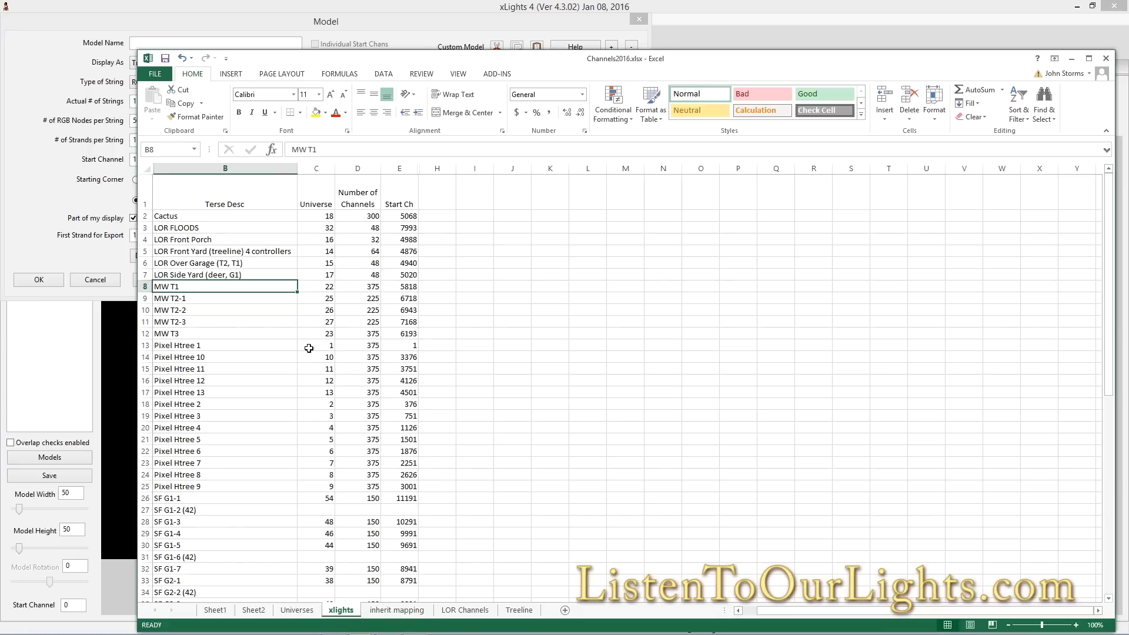
key(alt+Tab)
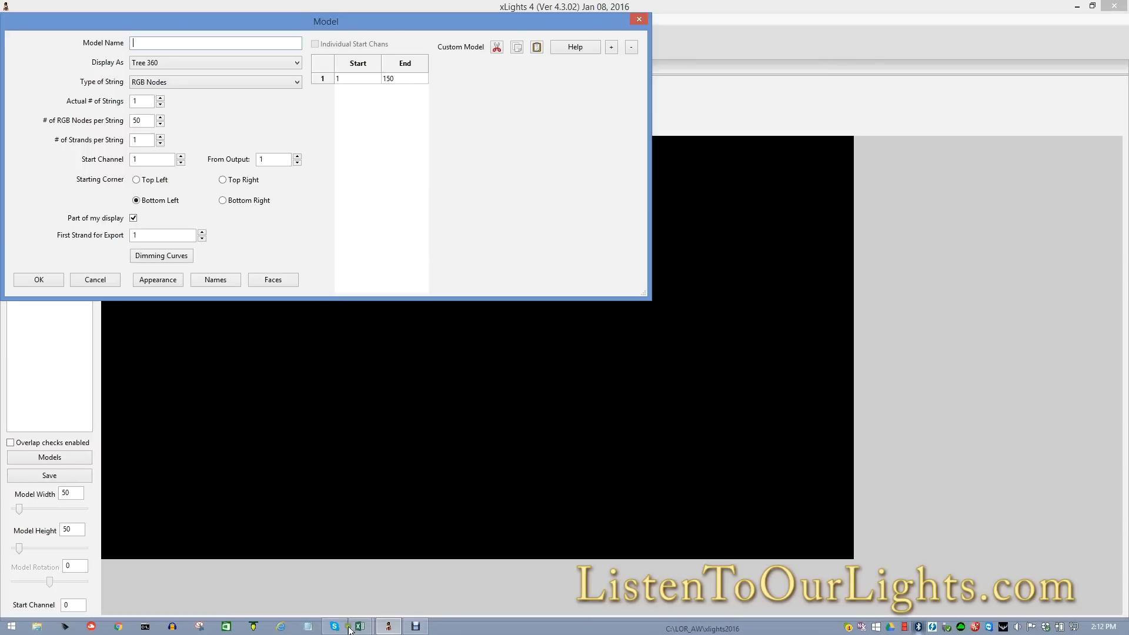
Bring up the models.xlsx Wreath Map sheet via the Excel taskbar preview
mouse_move(356, 627)
click(359, 550)
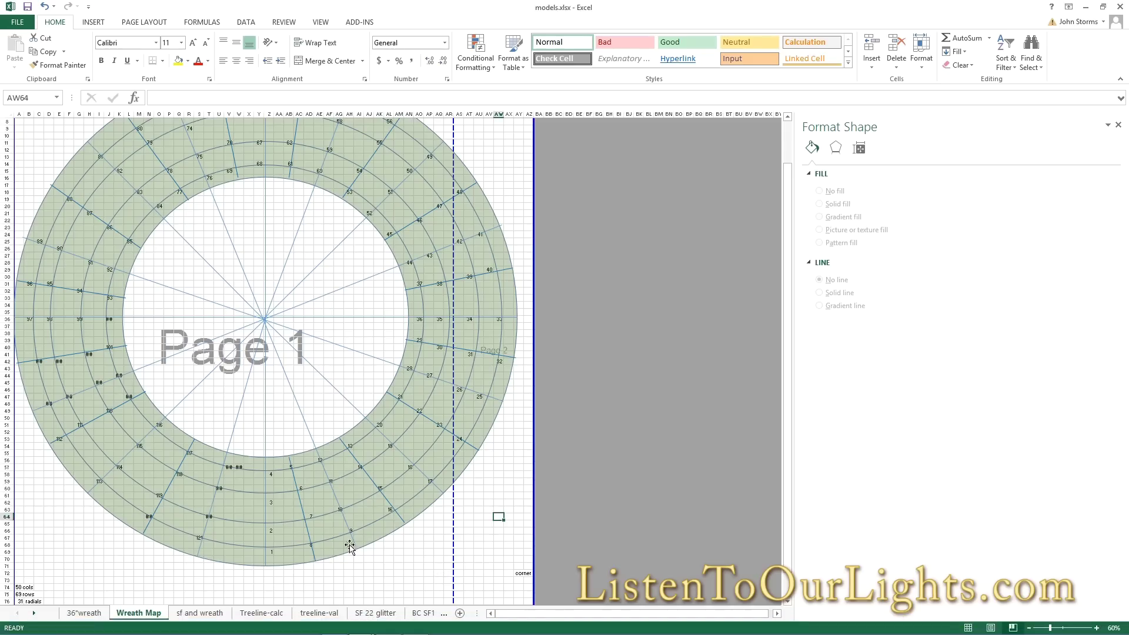
click(365, 572)
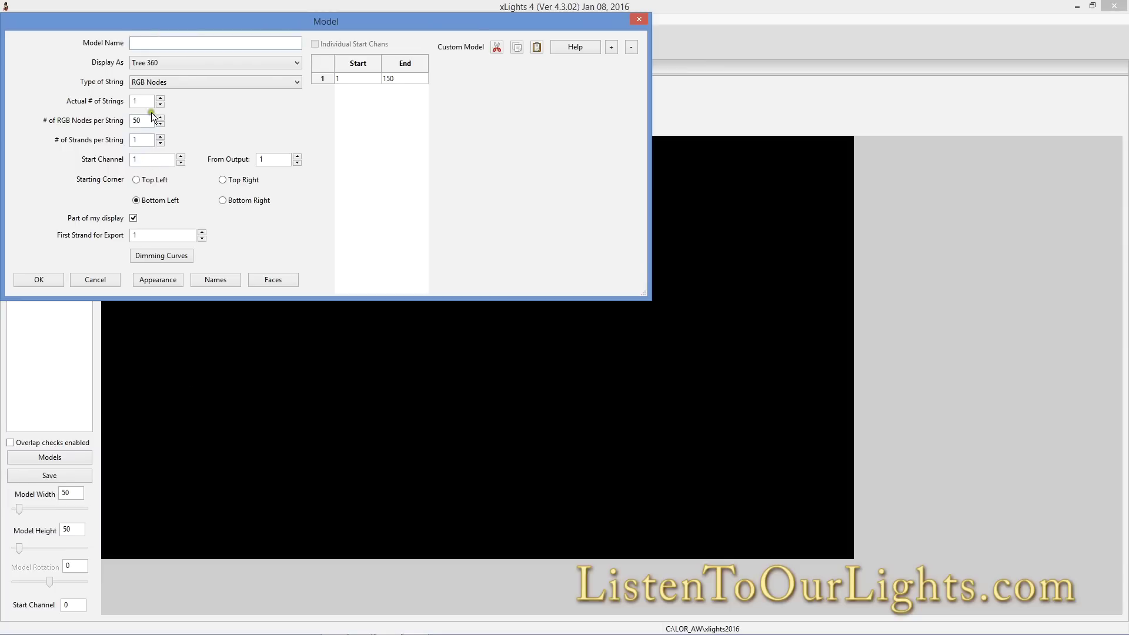
Make the new model a Custom shape with RGB Nodes string type
click(196, 61)
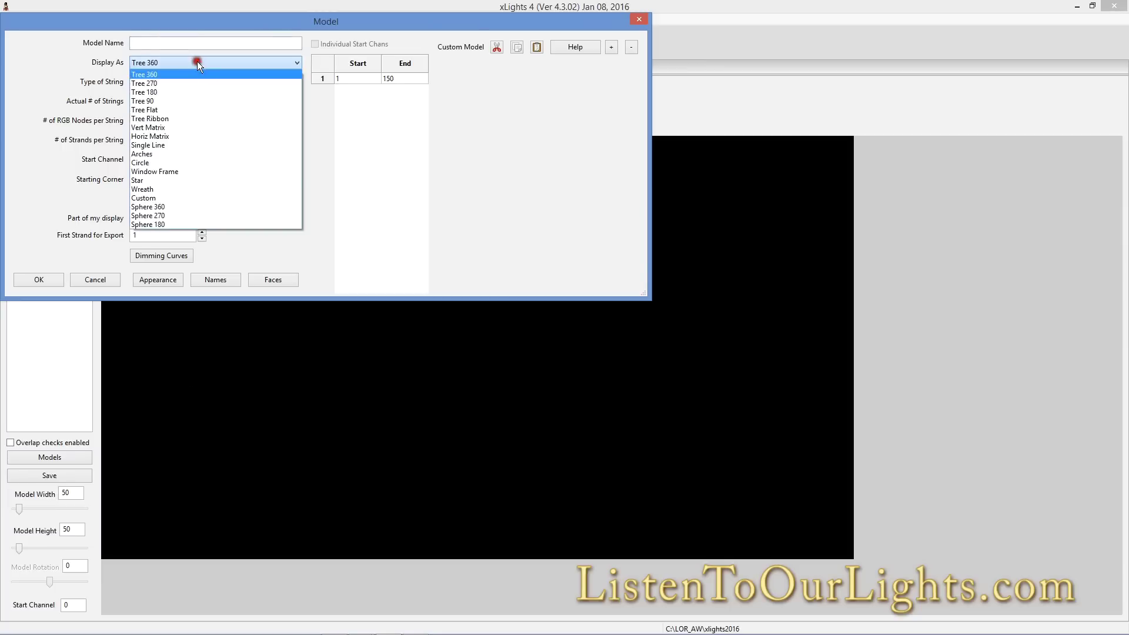
click(172, 190)
click(137, 82)
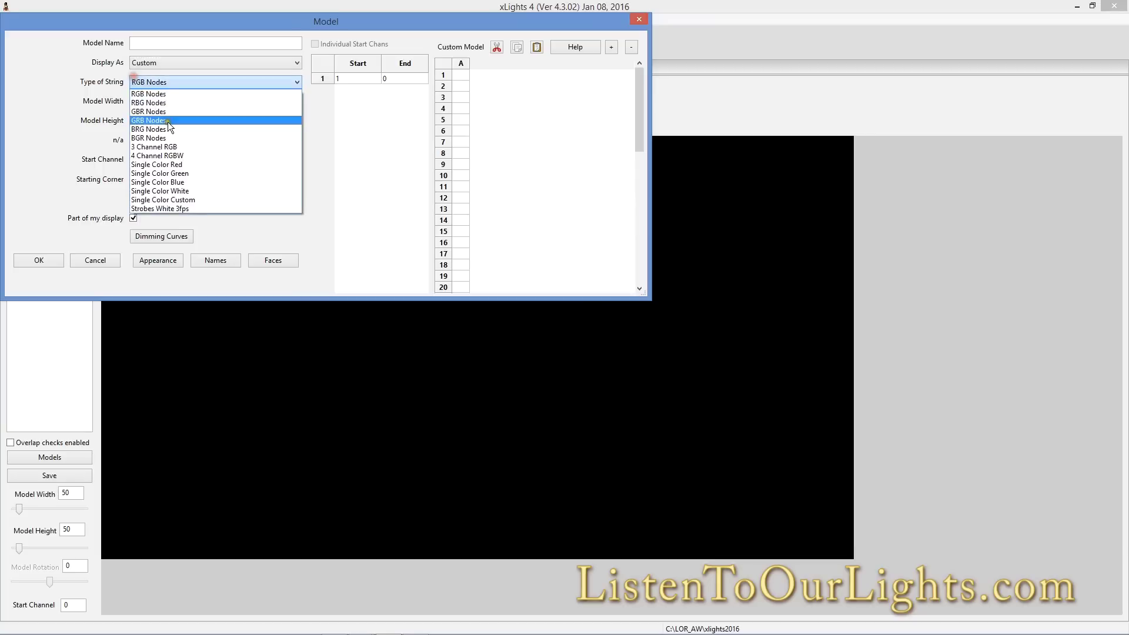
click(154, 93)
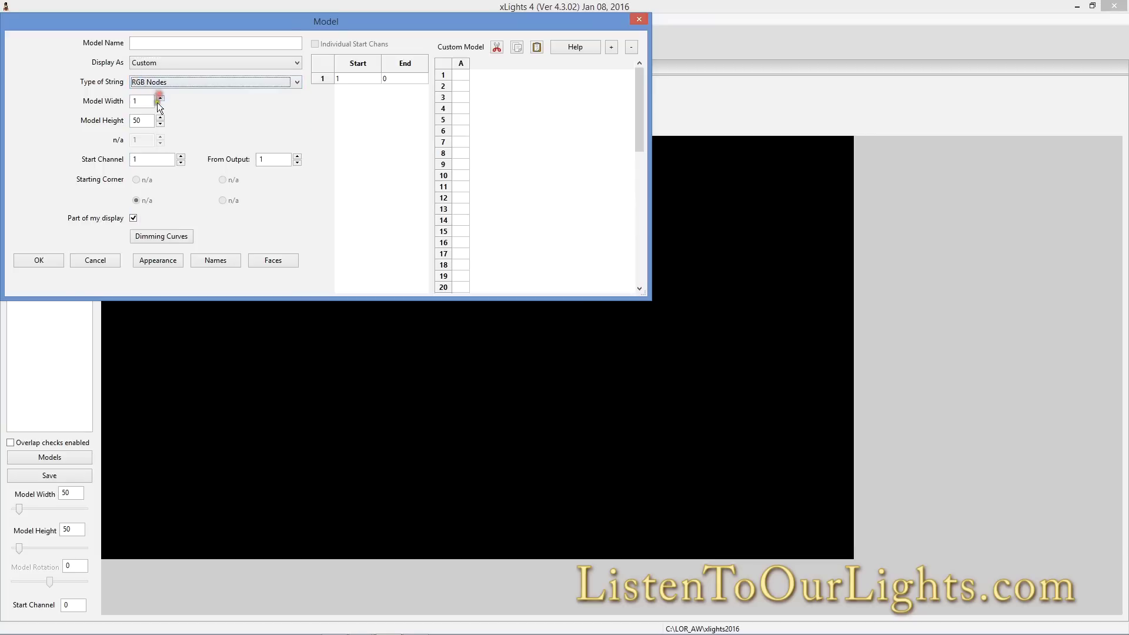
key(alt+Tab)
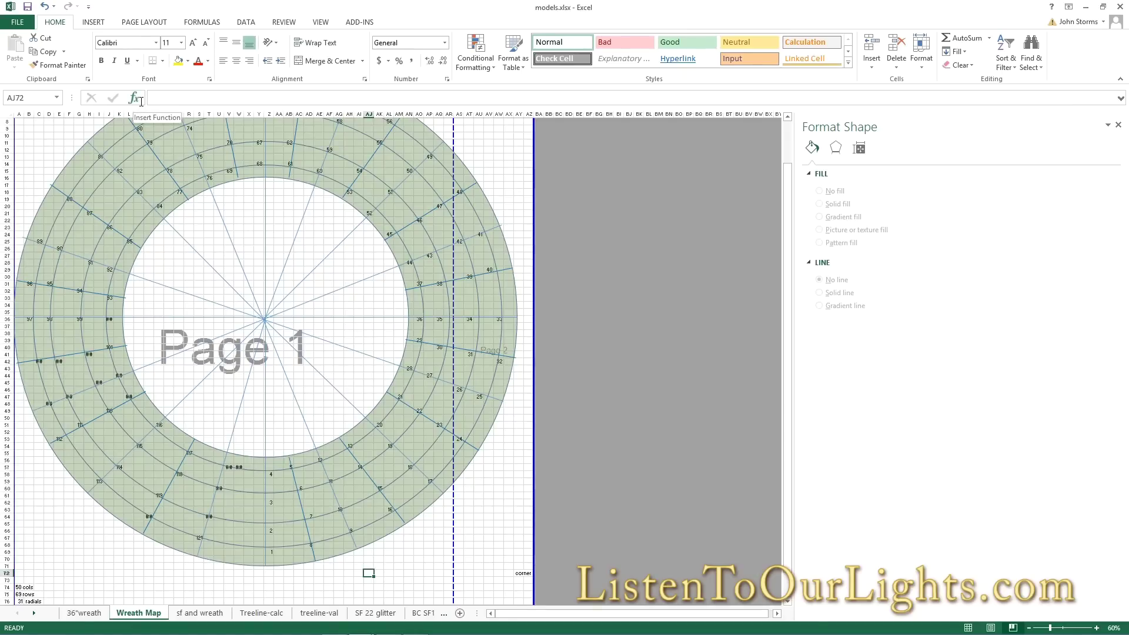
key(alt+Tab)
Set model width 50 and height 69 to match the wreath map
drag(141, 101, 128, 103)
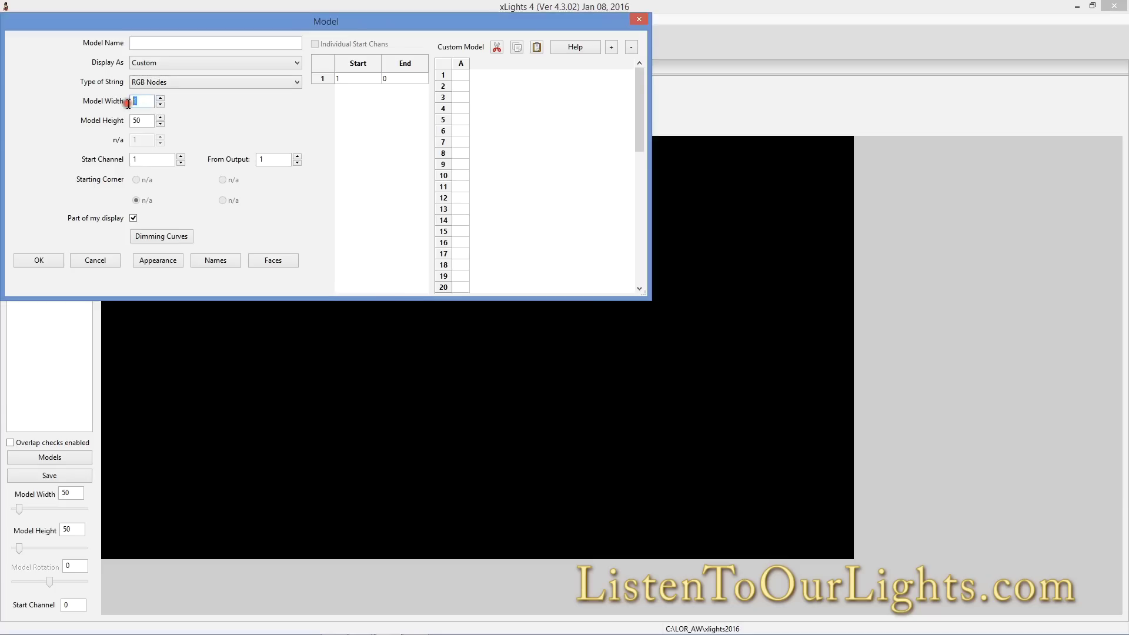
text(50)
key(alt+Tab)
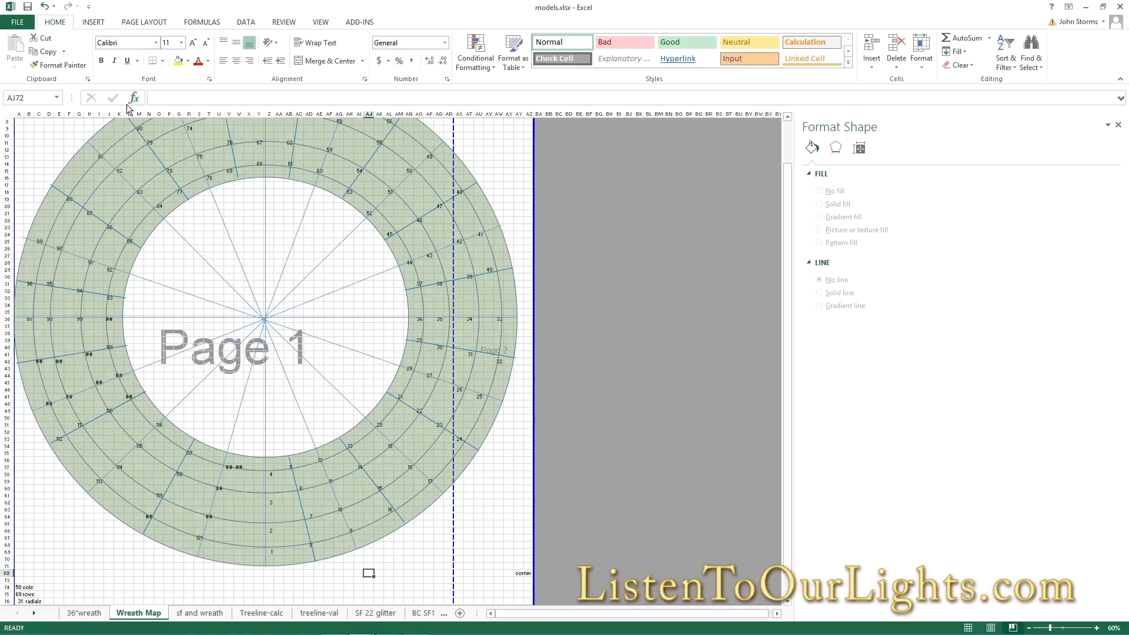
key(alt+Tab)
drag(147, 120, 124, 121)
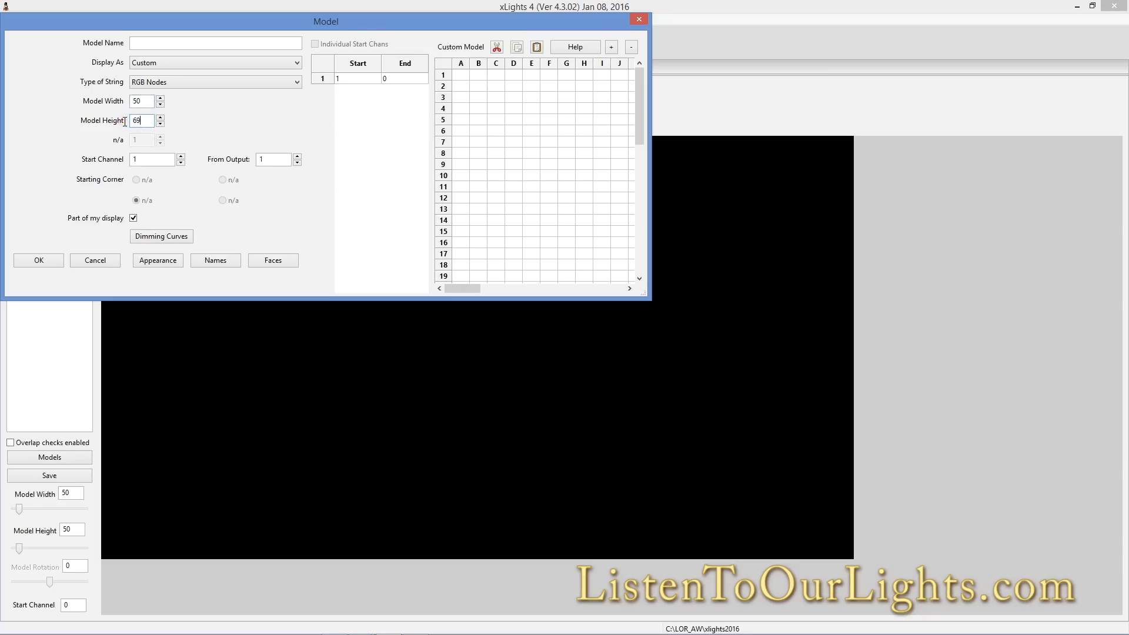
text(69)
click(144, 43)
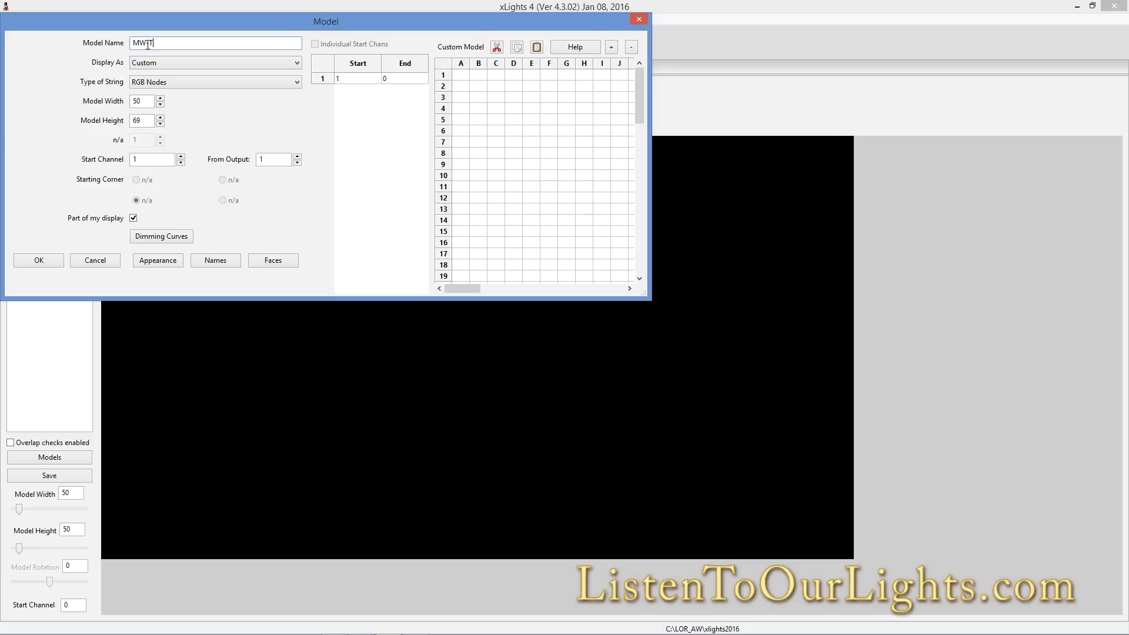
key(alt+Tab)
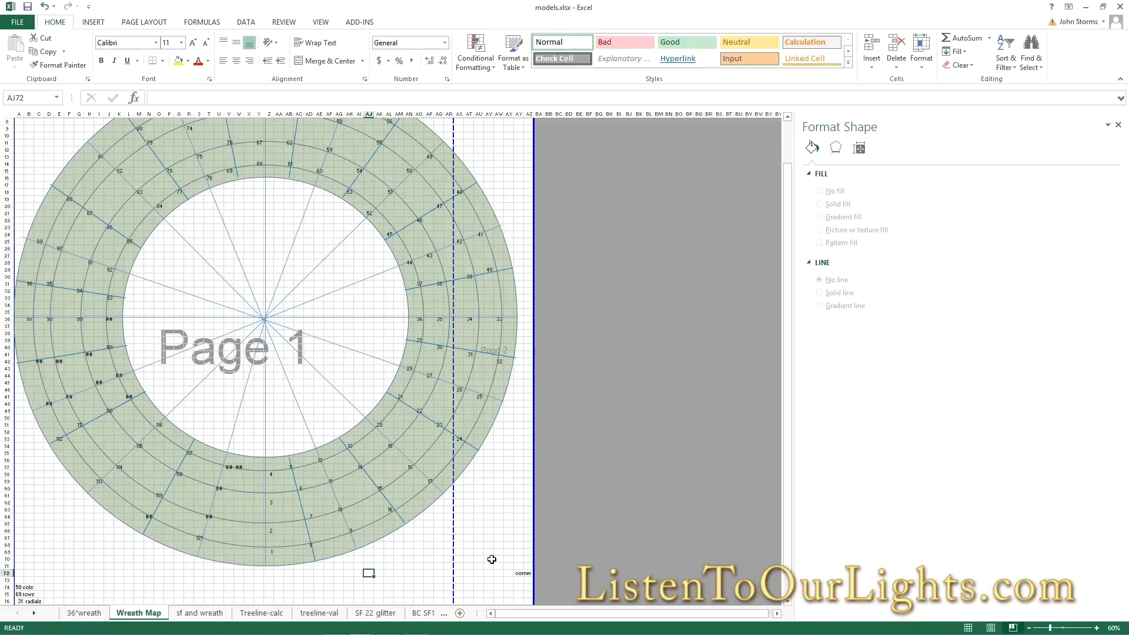
Copy the Wreath Map node grid and paste it into MW-T1's custom grid as 375 nodes
drag(489, 558, 255, 235)
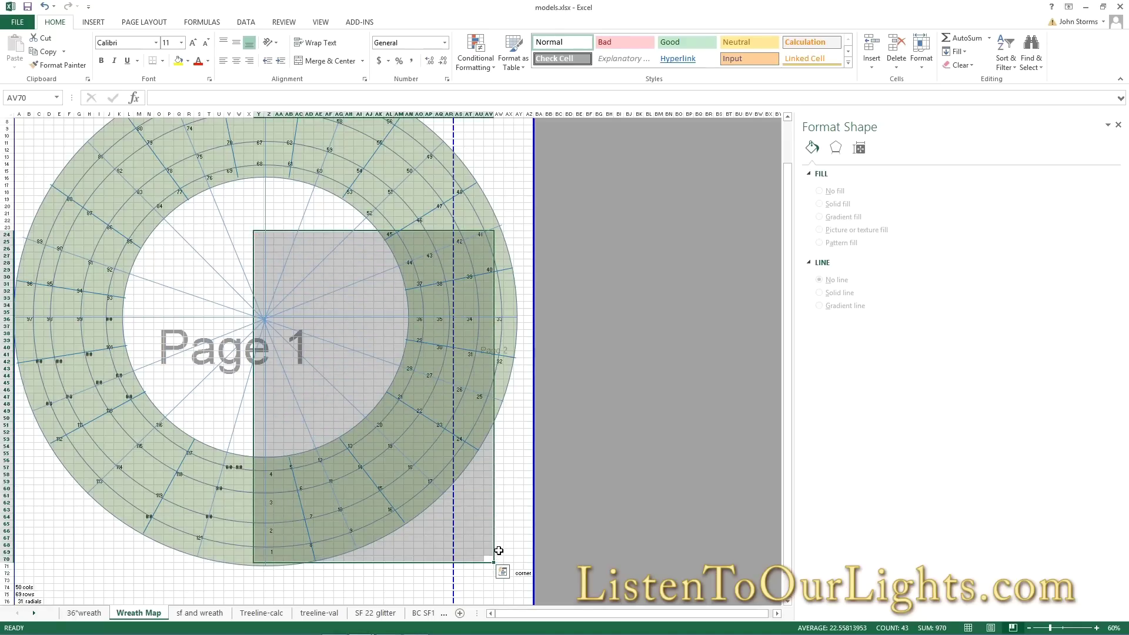
drag(498, 551, 3, 19)
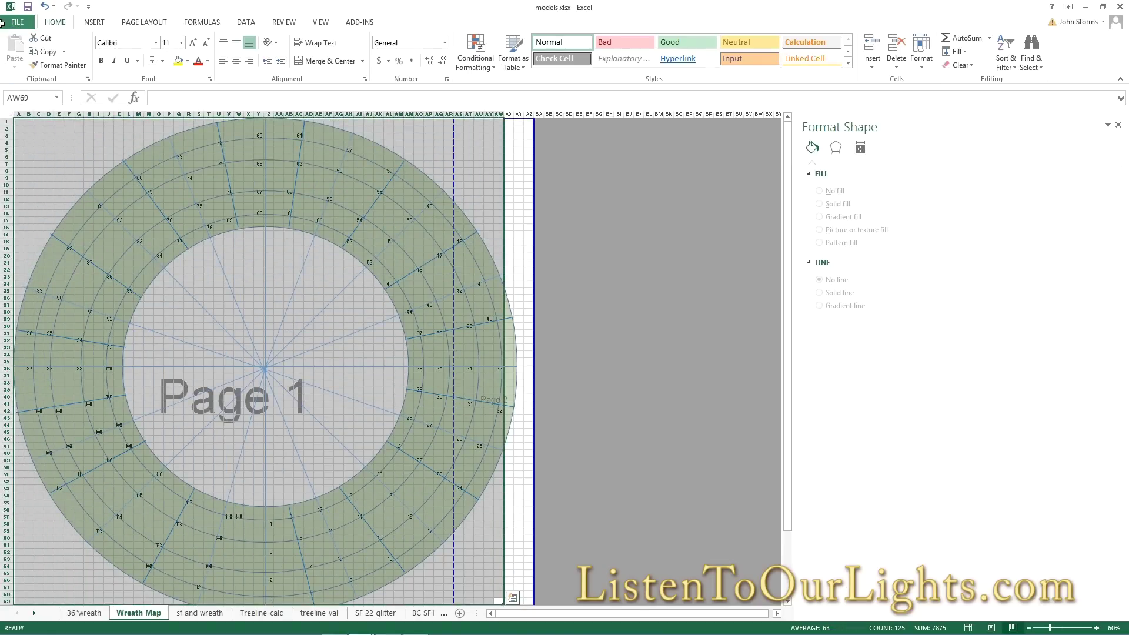
key(ctrl+c)
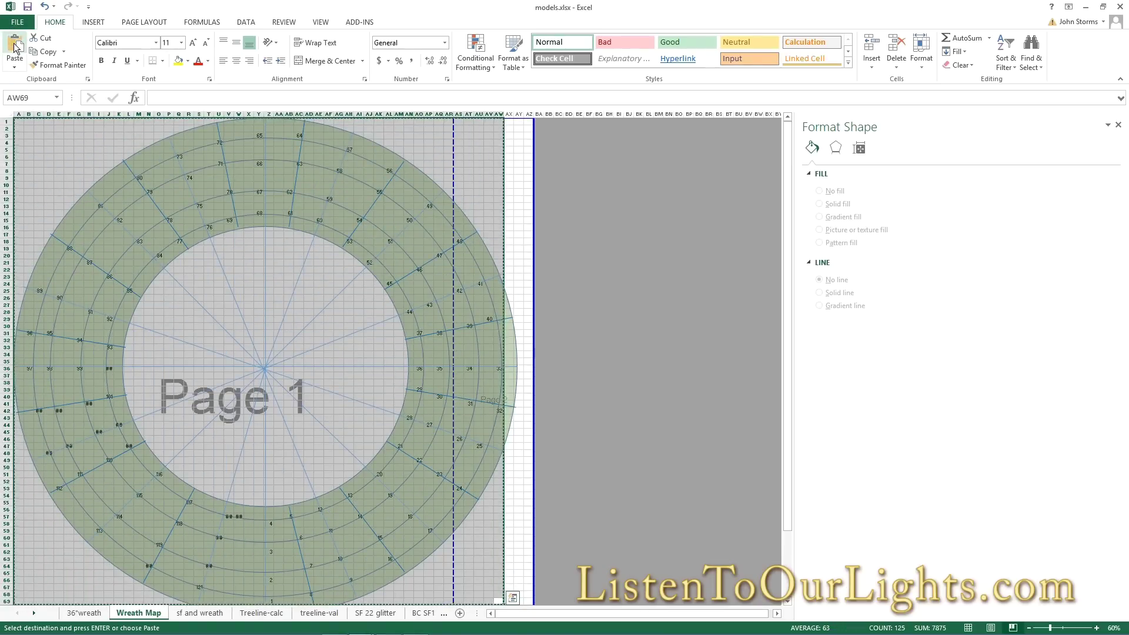
key(alt+Tab)
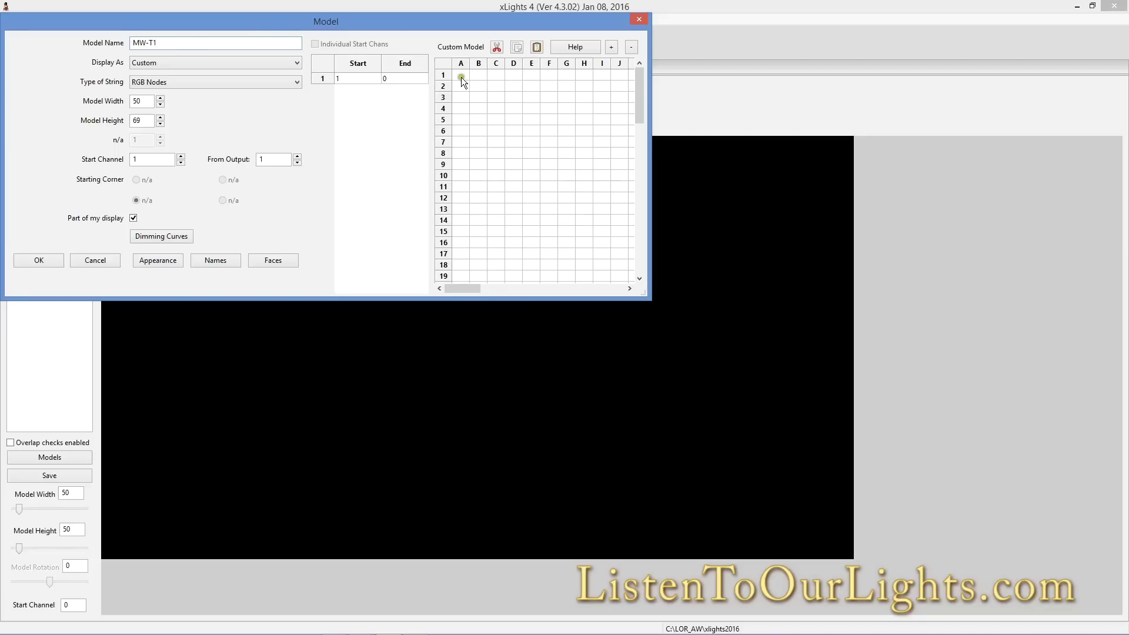
click(537, 47)
drag(645, 293, 864, 583)
drag(859, 361, 857, 494)
drag(605, 576, 549, 545)
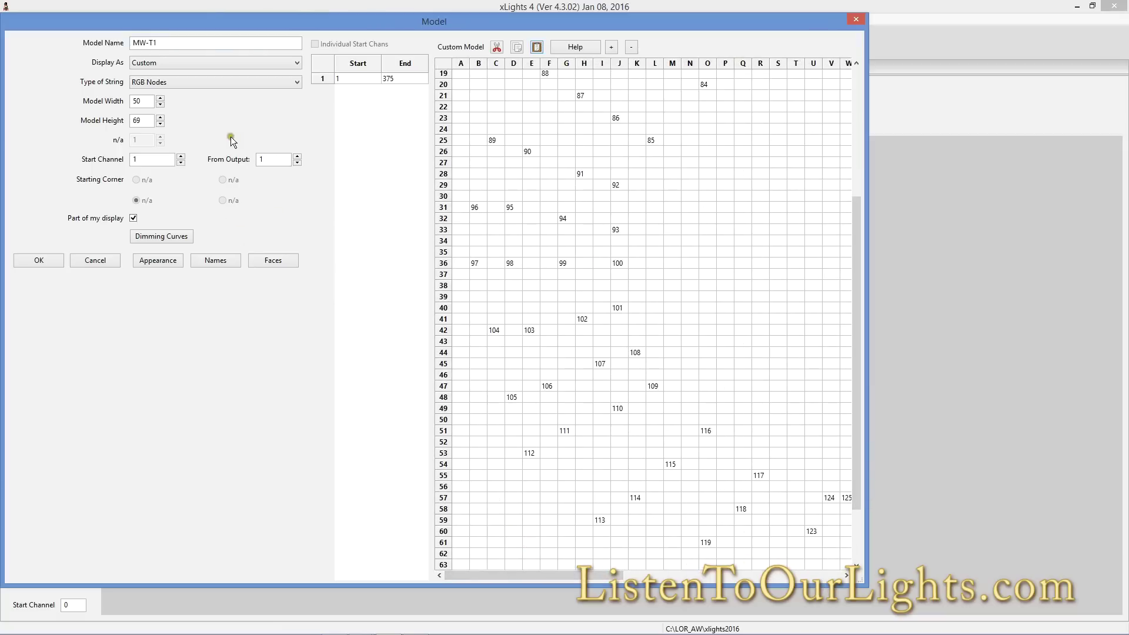
key(alt+Tab)
key(alt+Tab)
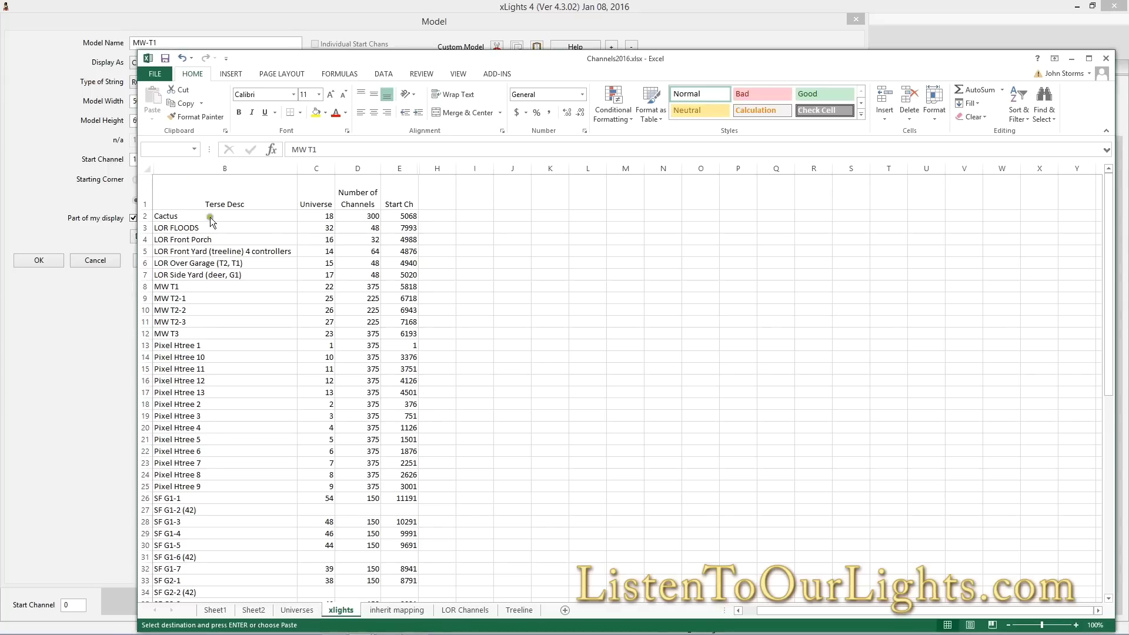
Copy MW T1's start channel 5818 from the channel sheet into the model's Start Channel
click(200, 286)
key(ctrl+c)
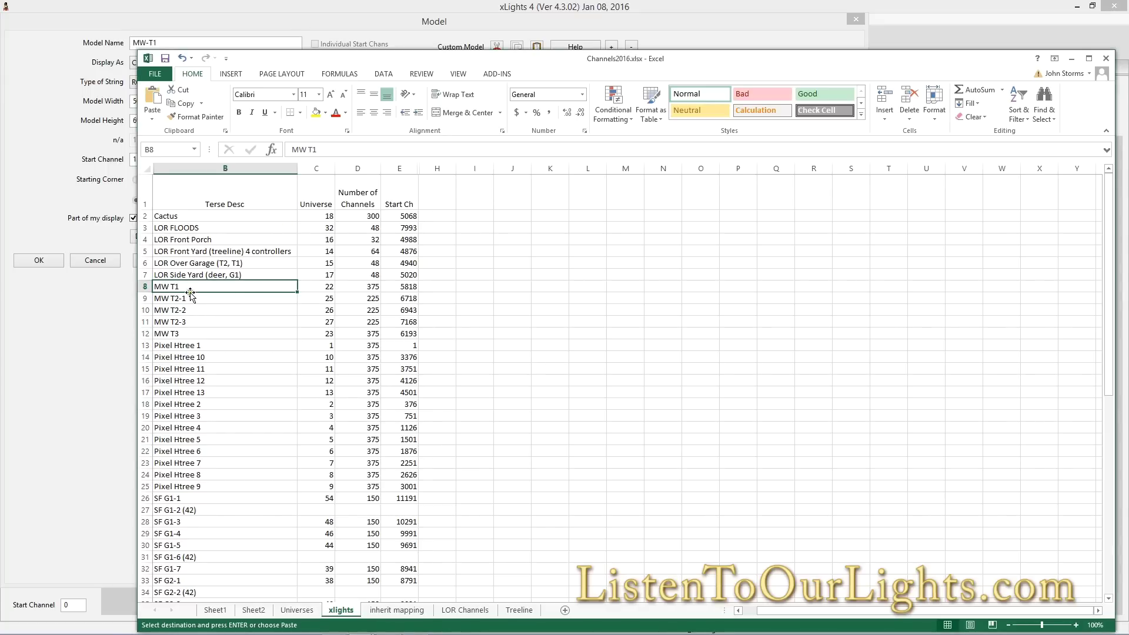
key(Right)
key(Right)
key(Right)
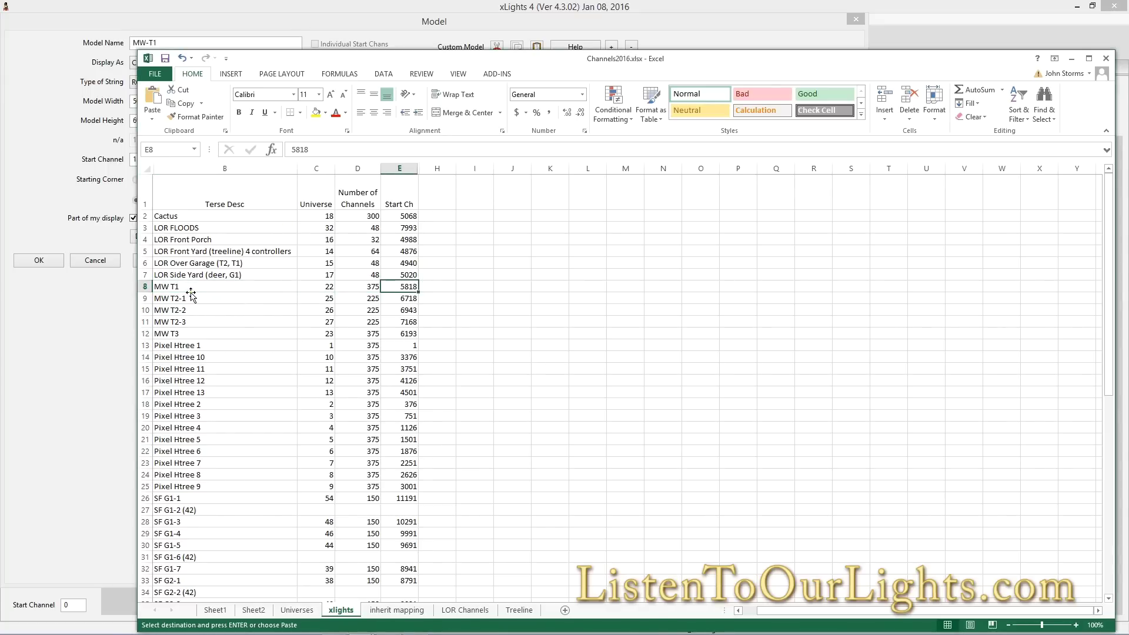
key(ctrl+c)
key(alt+Tab)
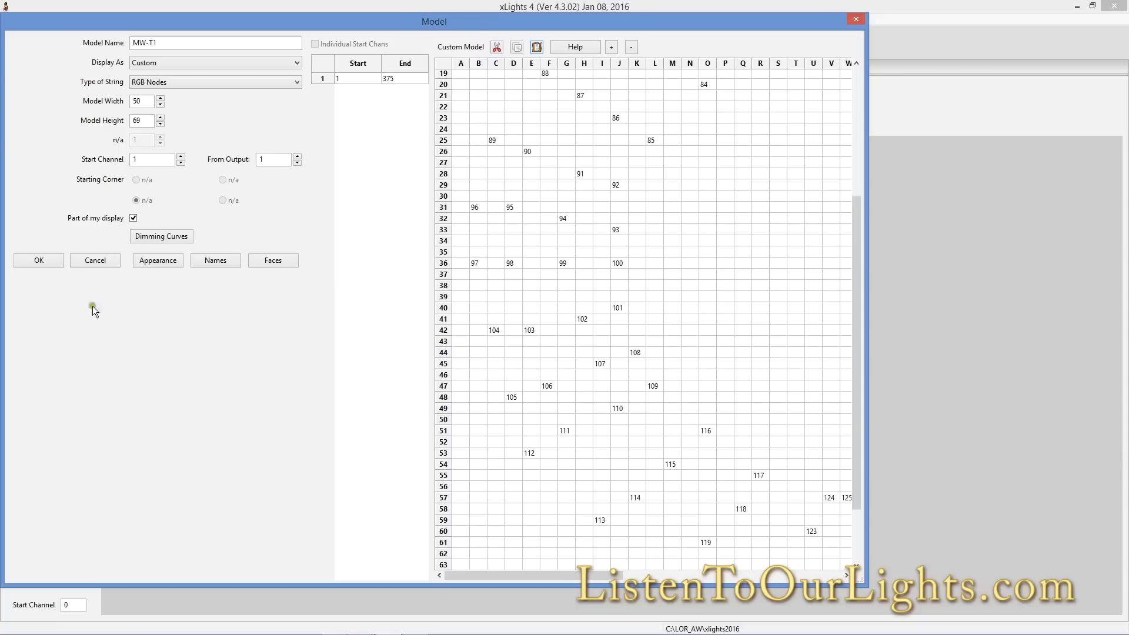
click(115, 157)
click(584, 252)
Check the node numbering around the wreath grid from node 1, then save MW-T1
drag(549, 575, 699, 566)
drag(855, 393, 849, 472)
click(567, 552)
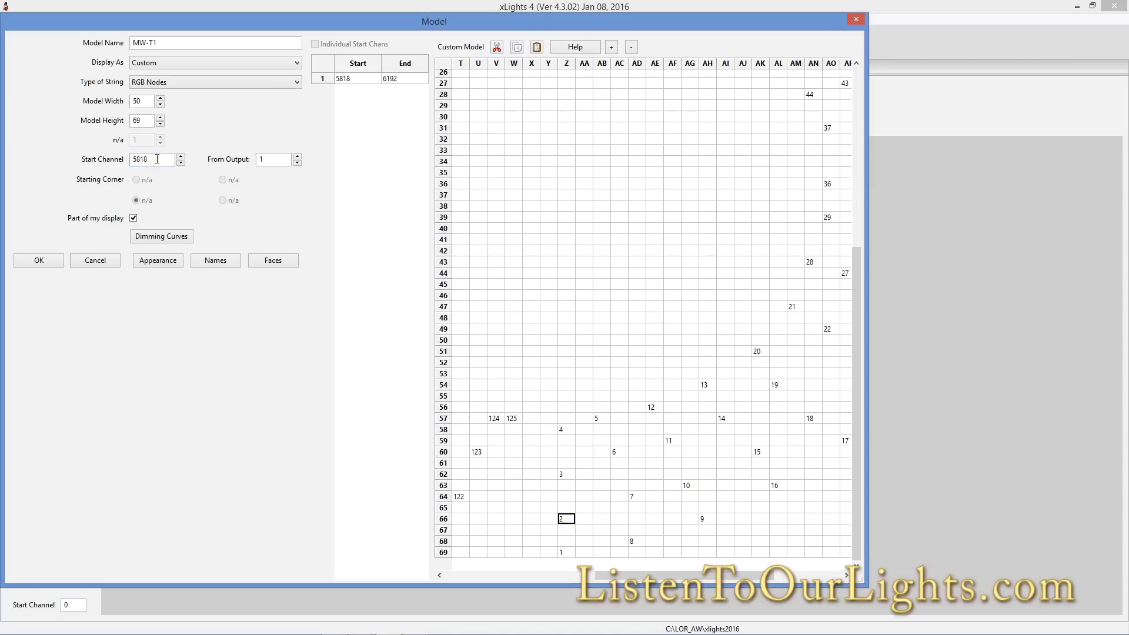
click(563, 473)
drag(682, 575, 535, 572)
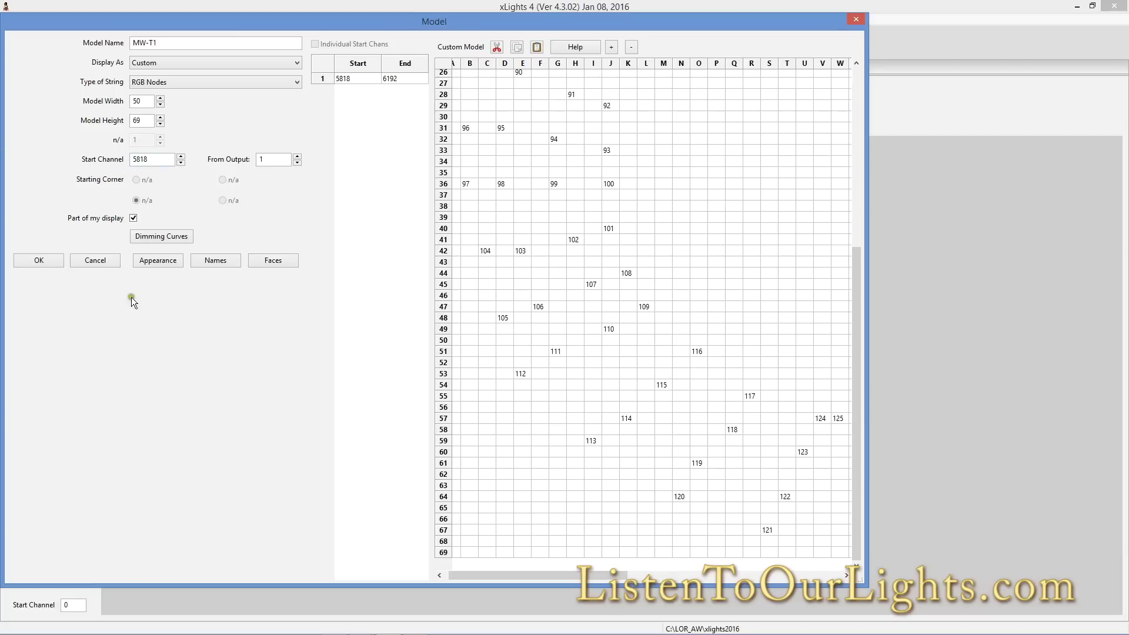
click(50, 260)
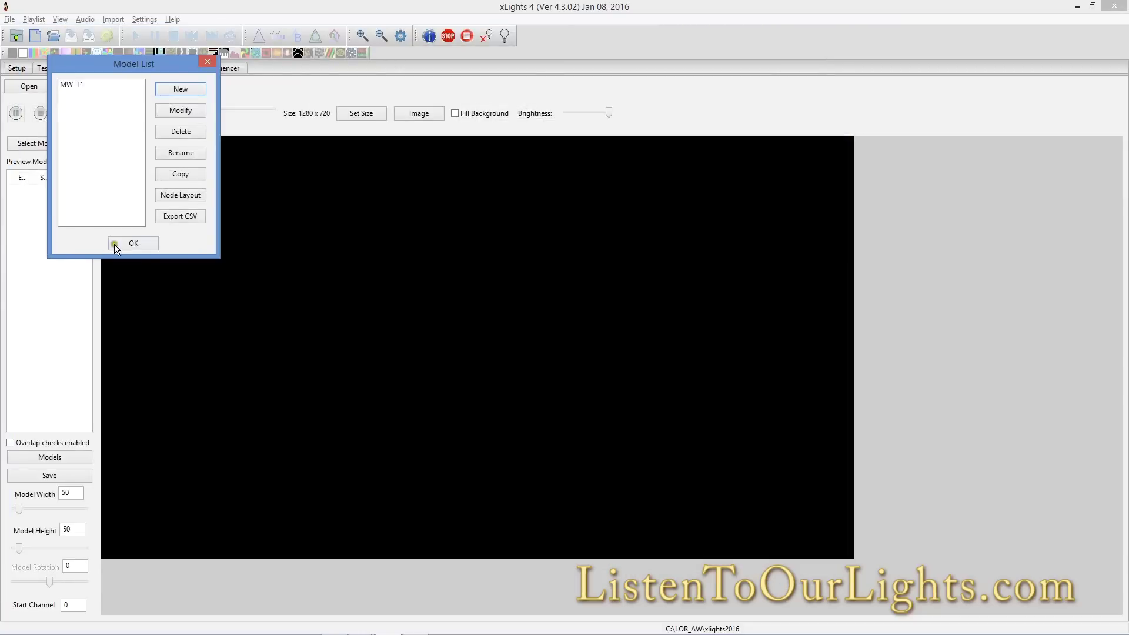
Preview MW-T1 in the layout and load LOR_AW\Visualizations\ArrowWood.jpg as the background
click(115, 244)
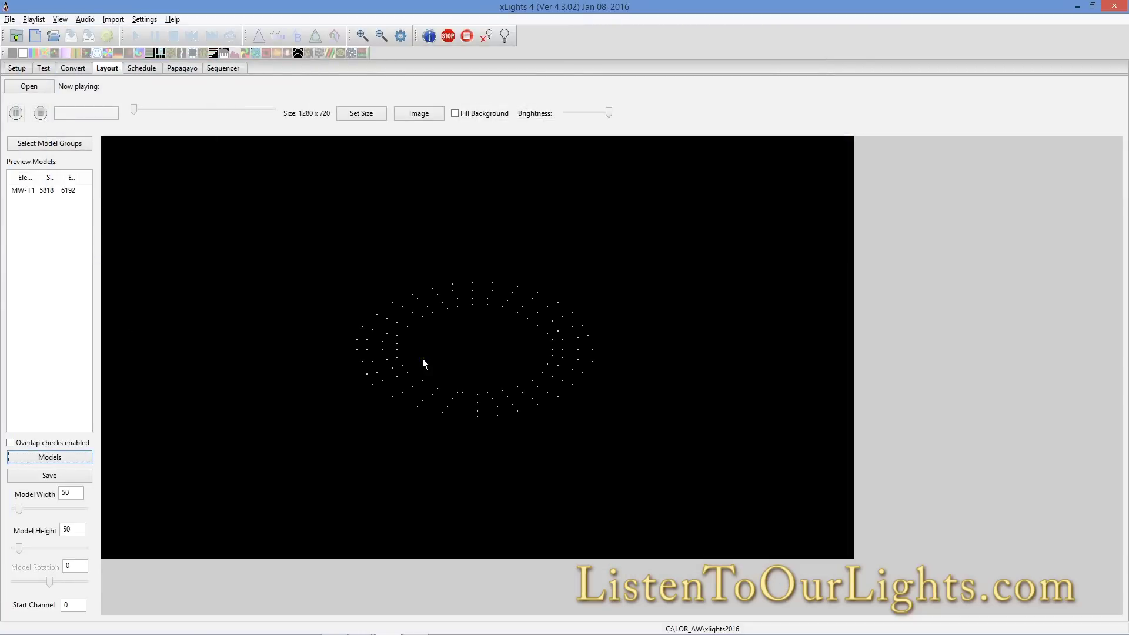
click(411, 115)
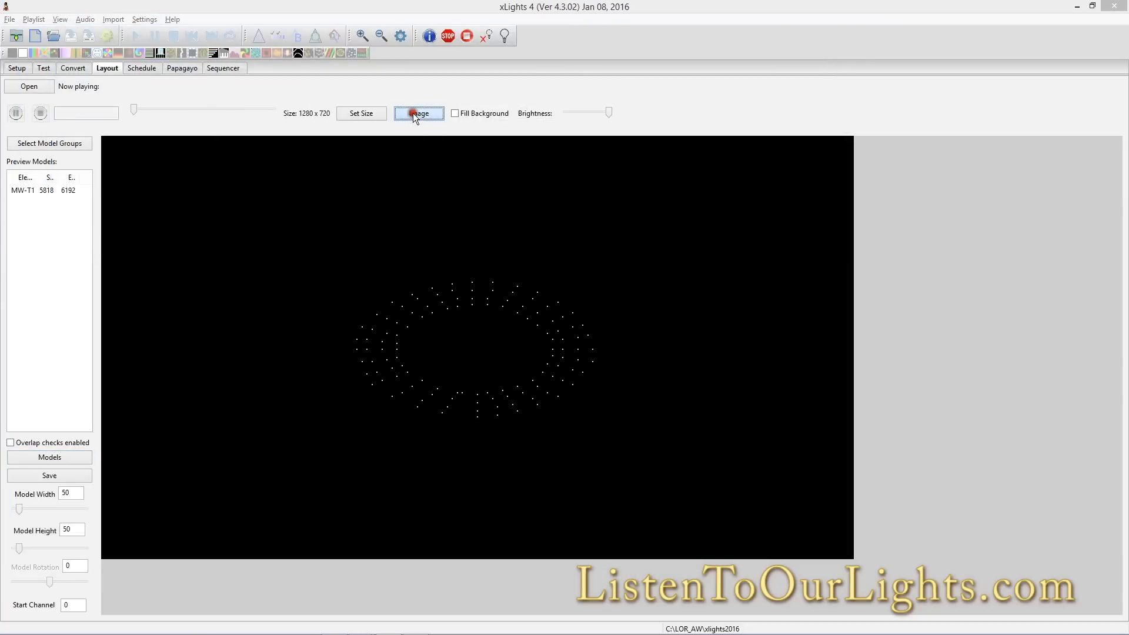
click(217, 53)
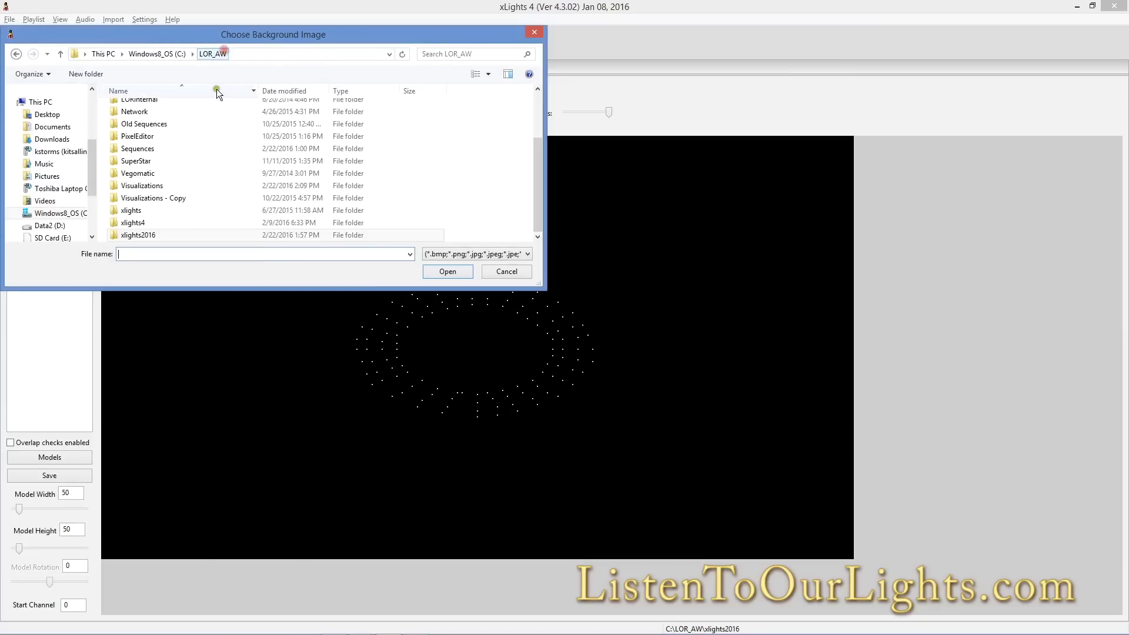
double_click(153, 186)
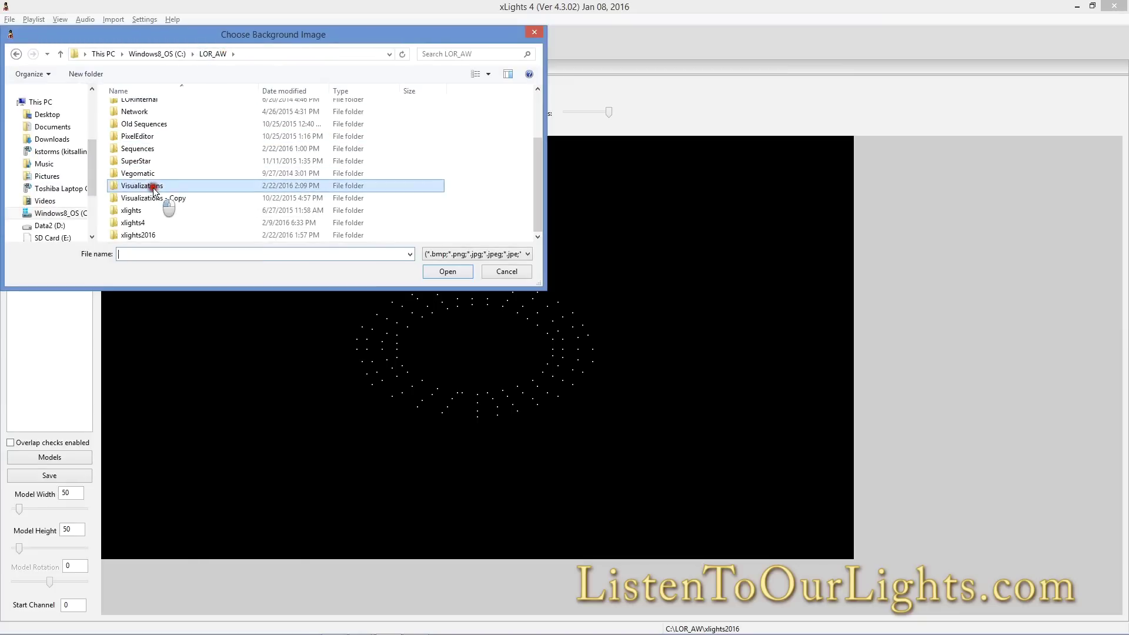
click(280, 203)
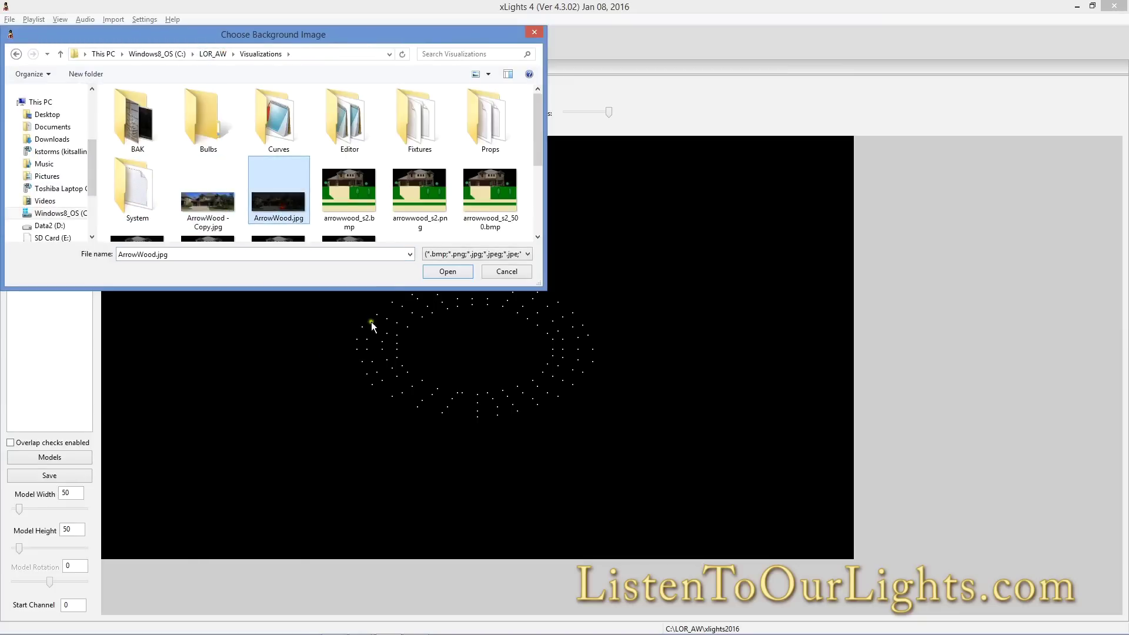
click(430, 271)
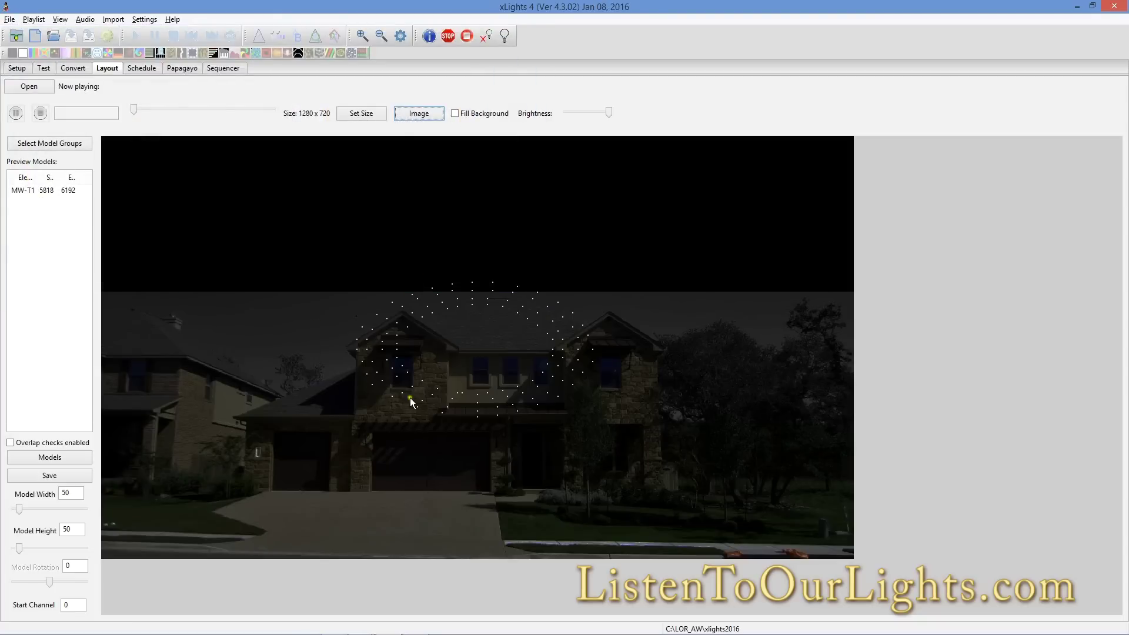
Move MW-T1 onto the house's left gable and shrink it to width 4.5, height 8.0
click(549, 323)
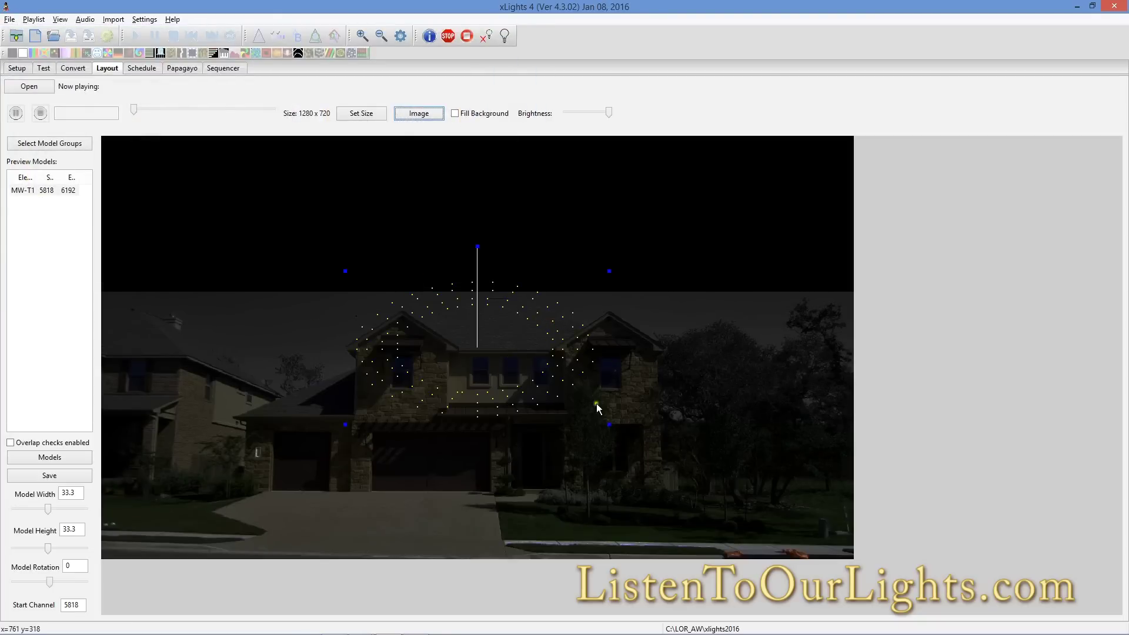
drag(566, 355, 471, 384)
drag(537, 447, 418, 391)
click(421, 434)
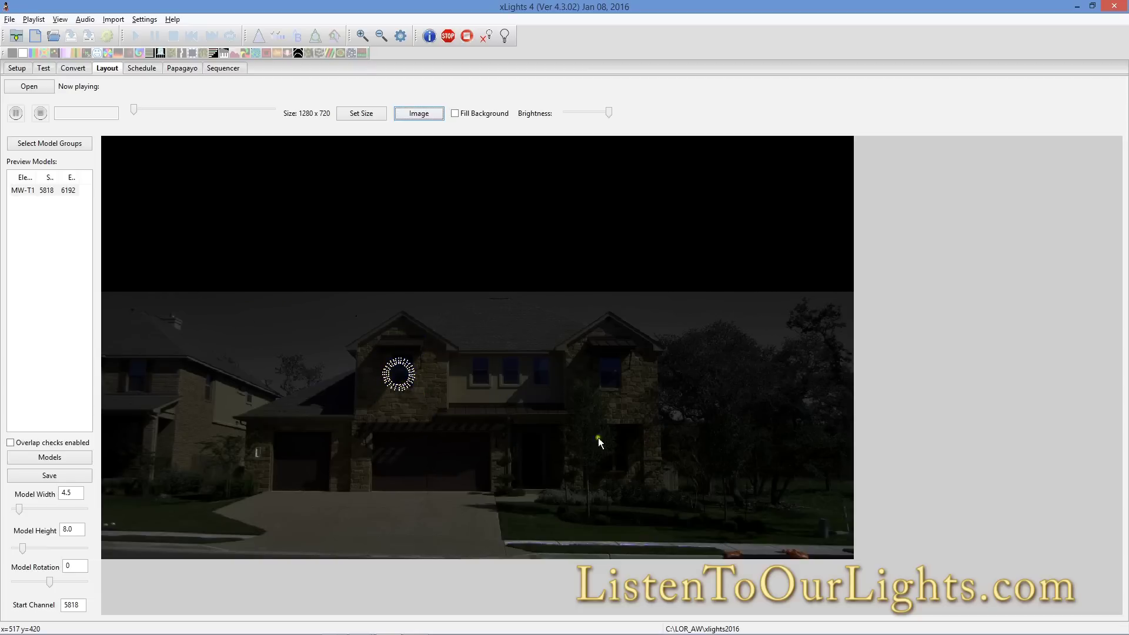
click(68, 457)
Duplicate the MW-T1 model to create the MW-T3 wreath
click(69, 85)
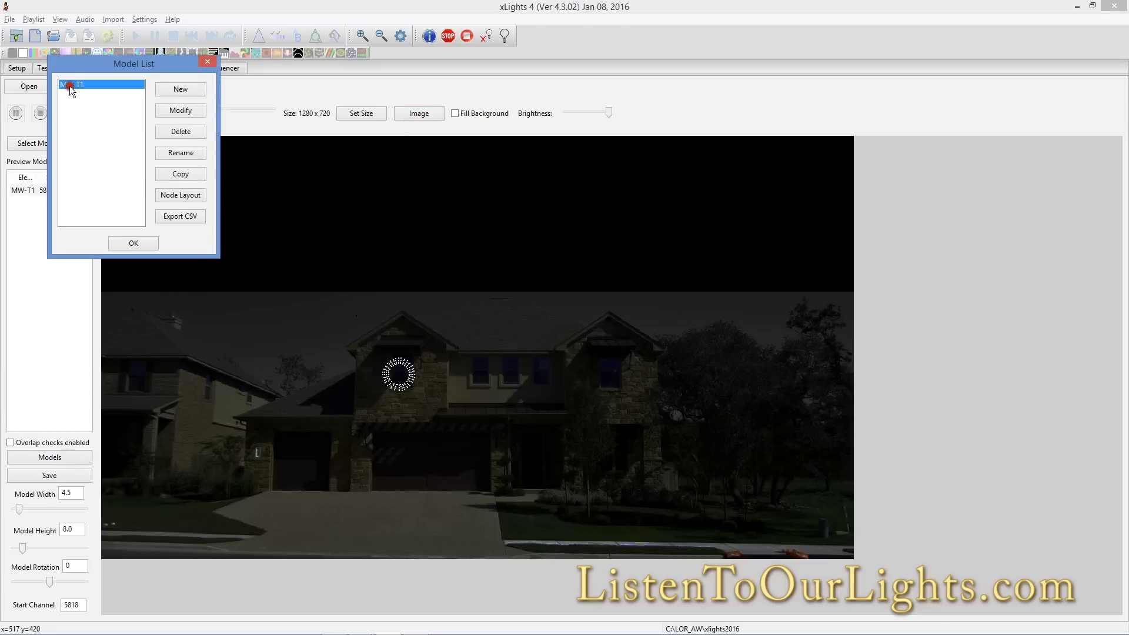
click(178, 174)
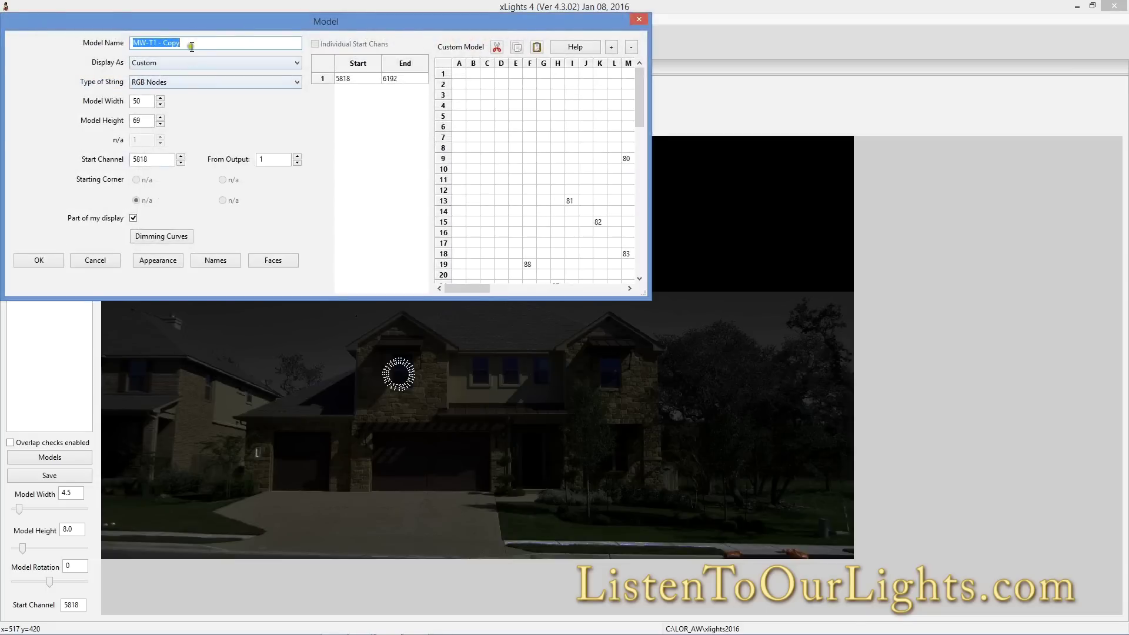
click(194, 44)
In the channel sheet, mark MW T1 as mapped and copy MW T3's start channel 6193
key(alt+Tab)
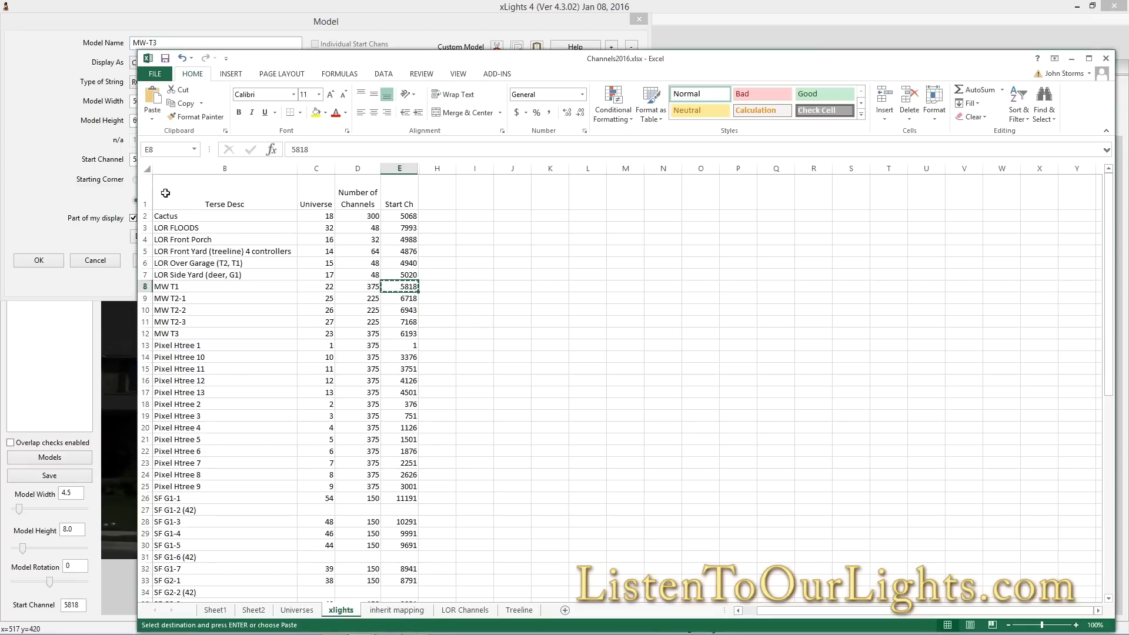
click(441, 284)
text(z)
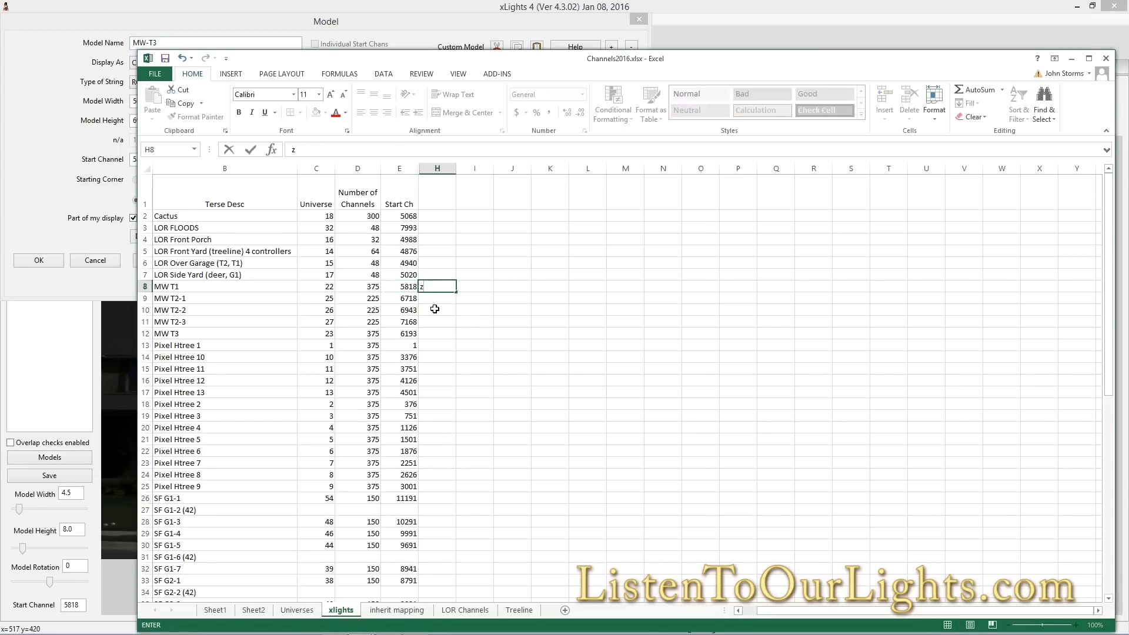
key(Return)
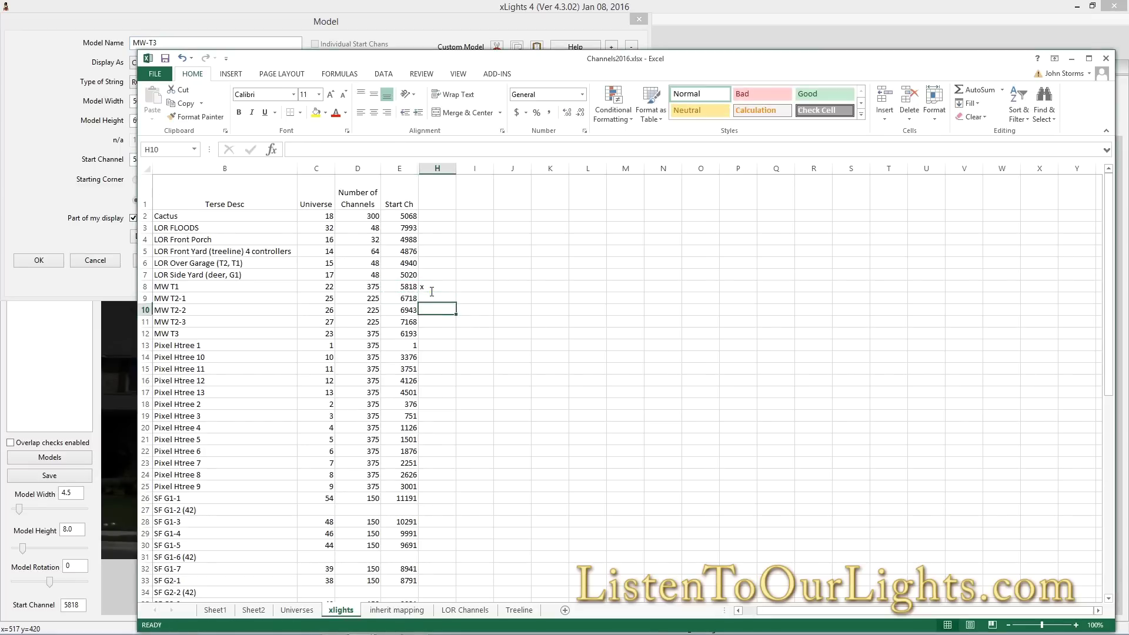
key(Left)
key(Left)
key(Left)
key(Left)
key(Down)
key(Down)
key(Down)
key(Right)
key(Right)
key(Right)
key(Right)
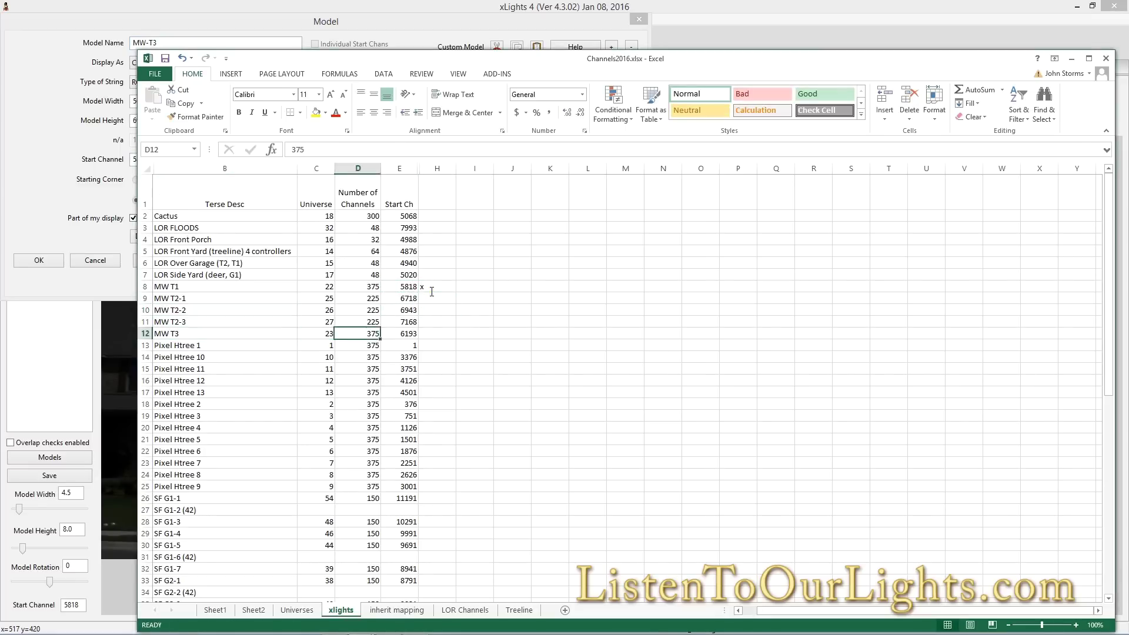
key(Left)
key(Down)
key(Up)
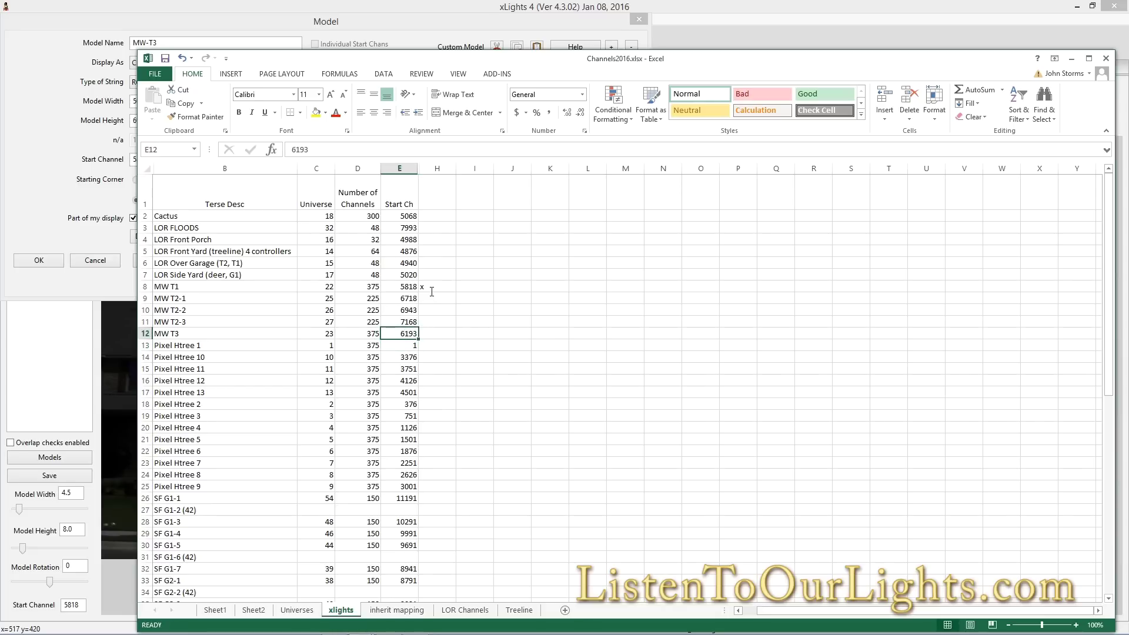
key(ctrl+c)
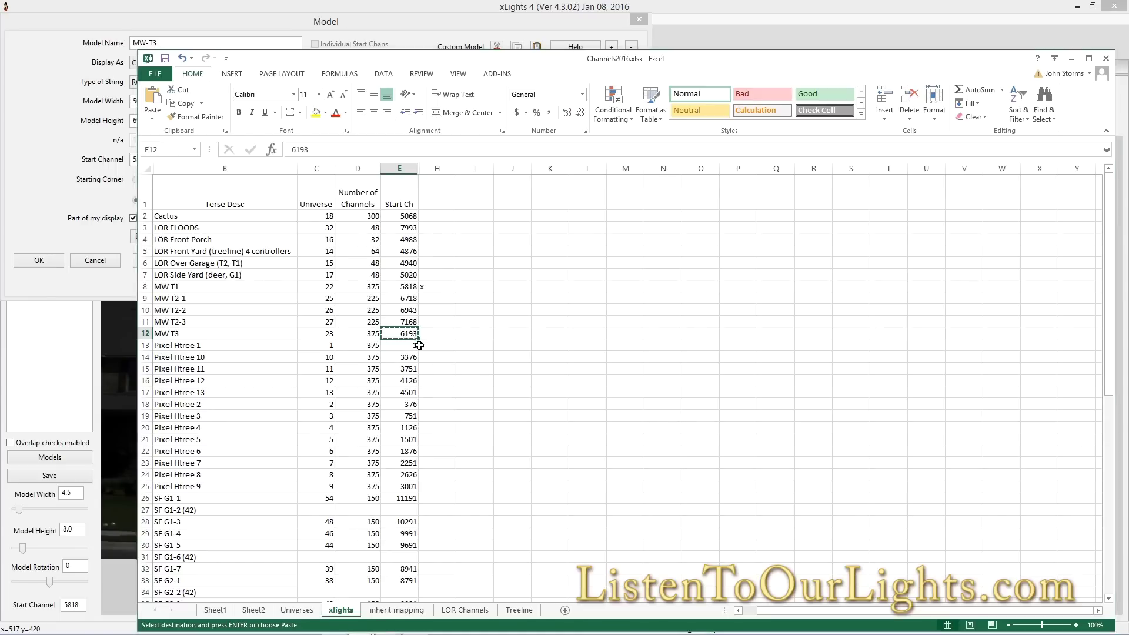
Give the copied MW-T3 model start channel 6193 and confirm its settings
key(alt+Tab)
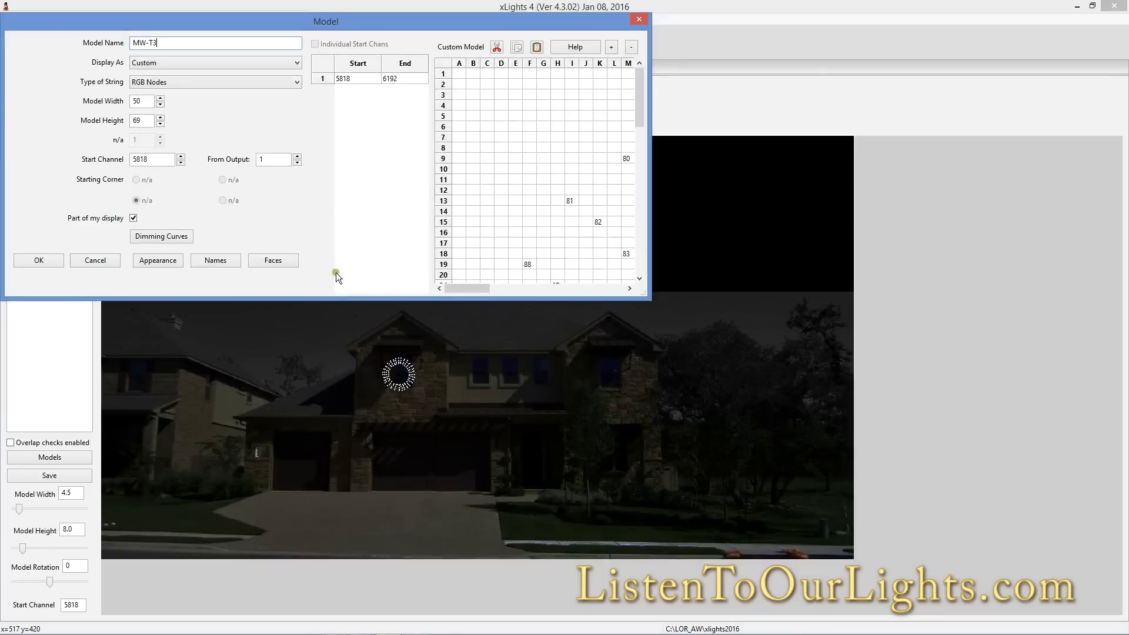
double_click(151, 158)
text(6193)
click(47, 260)
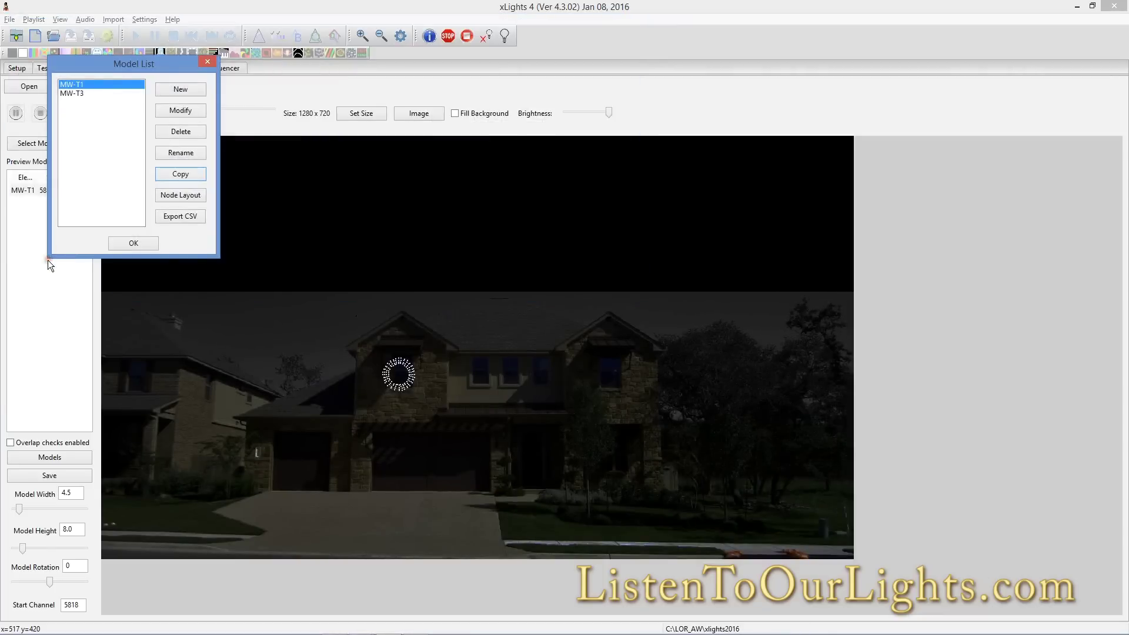
click(121, 243)
Shrink MW-T3 to wreath size (4.9 × 8.3) and move it over the right upstairs window
click(448, 310)
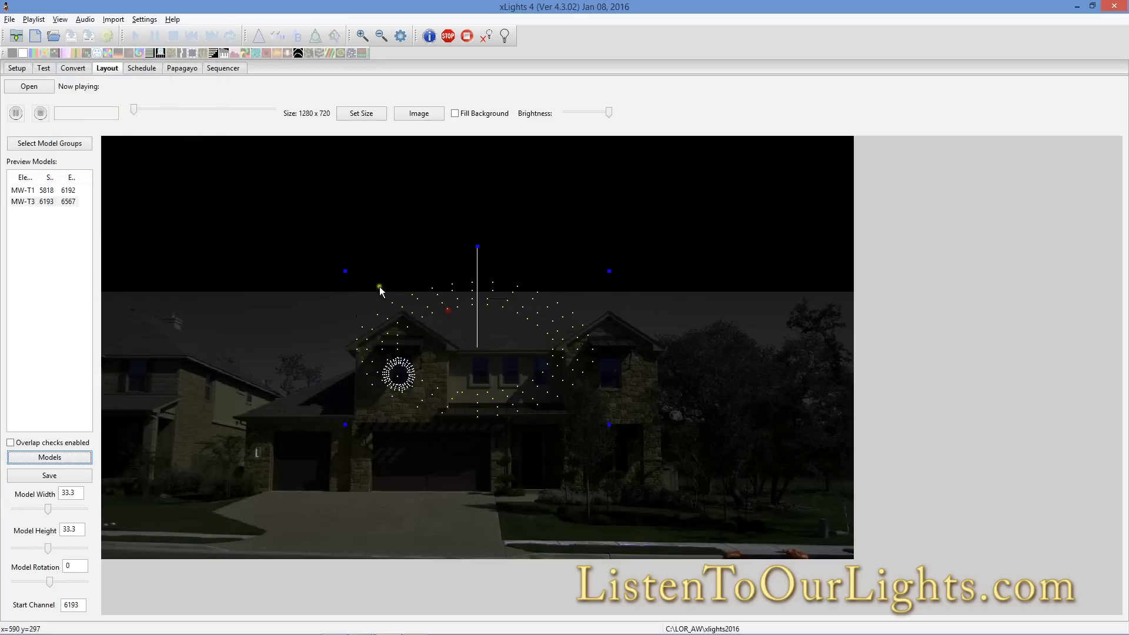
drag(348, 272, 451, 330)
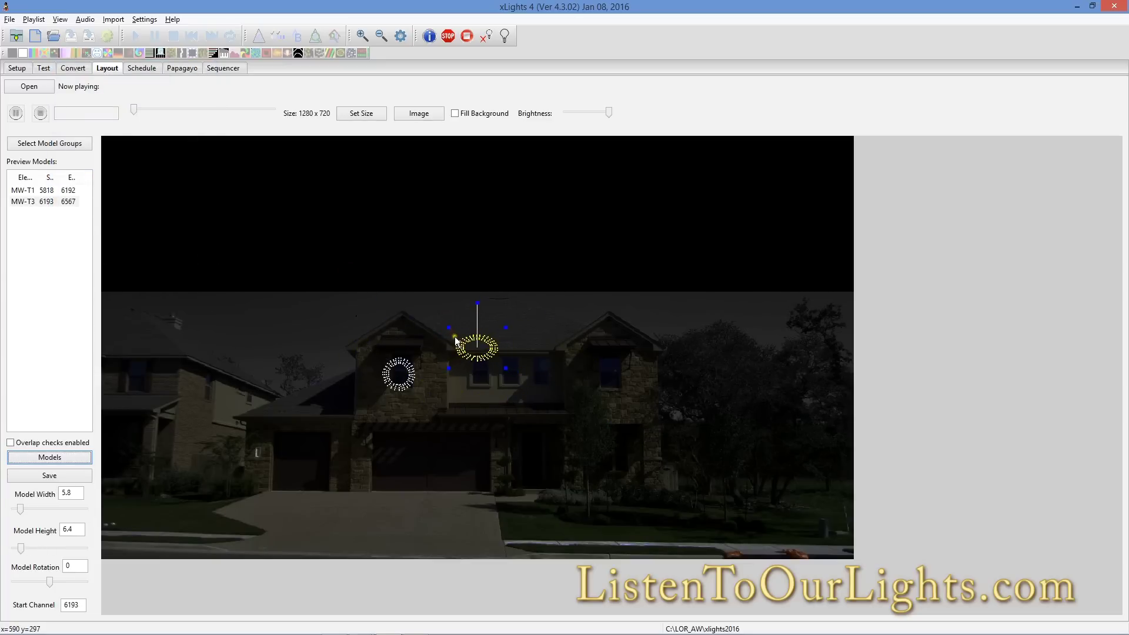
click(474, 345)
drag(491, 349, 676, 362)
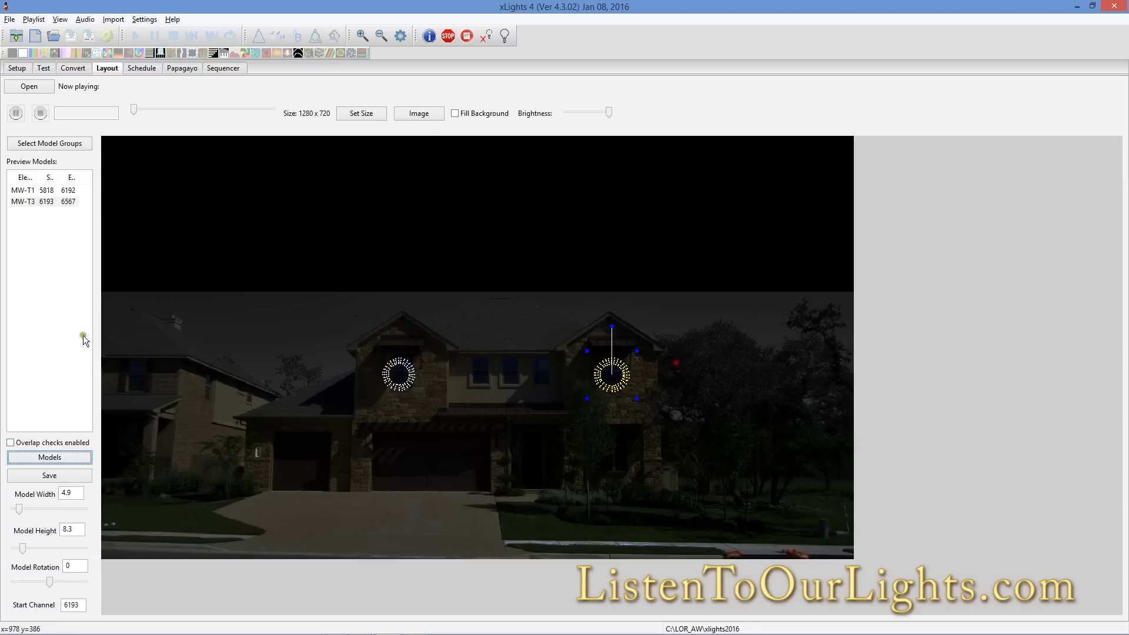
Enable overlap checks and open MW-T3's model settings from the model list
click(11, 443)
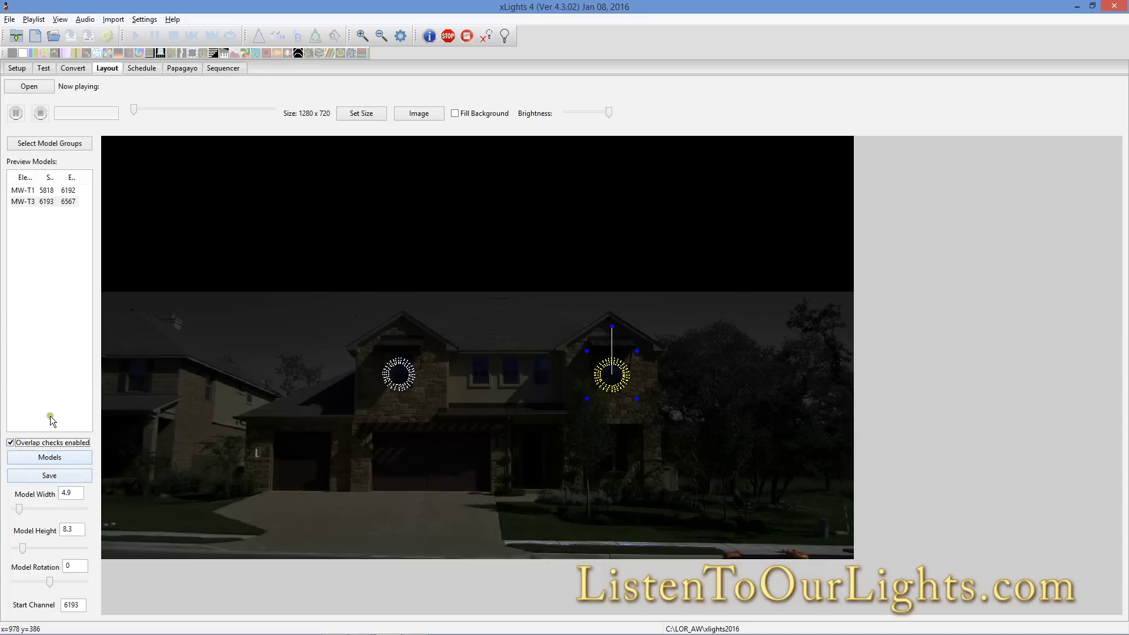
click(36, 203)
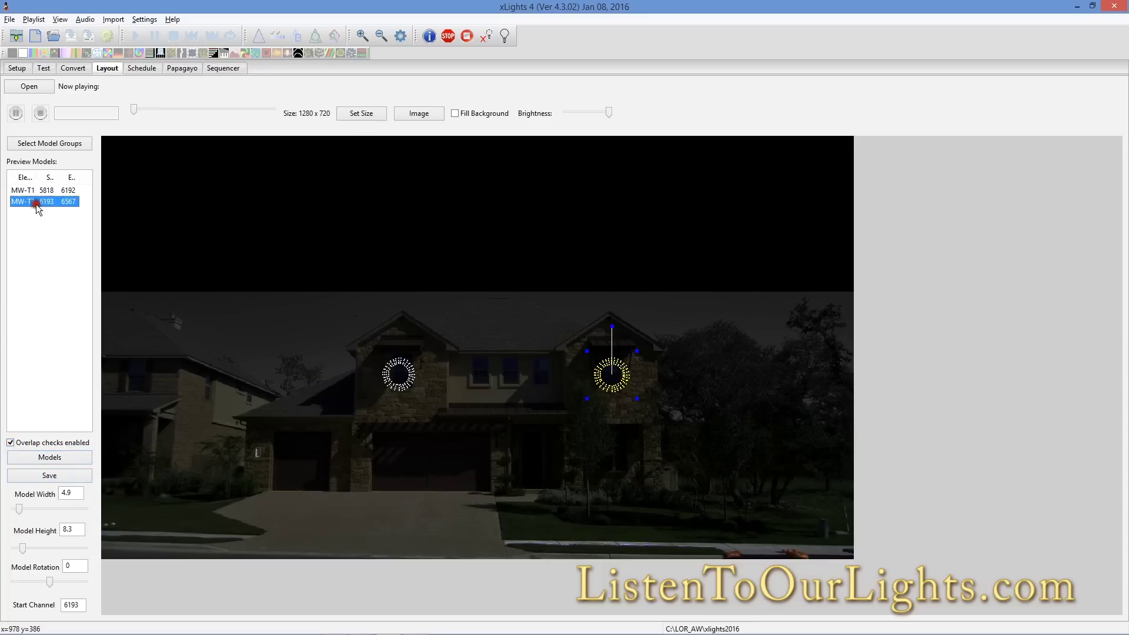
click(59, 457)
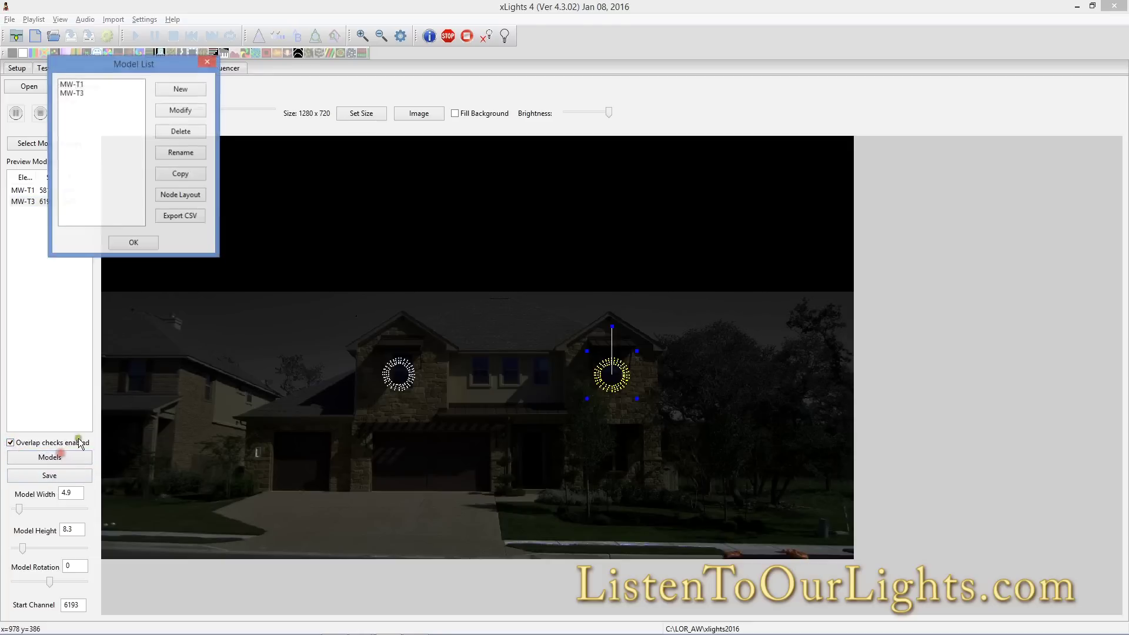
click(72, 94)
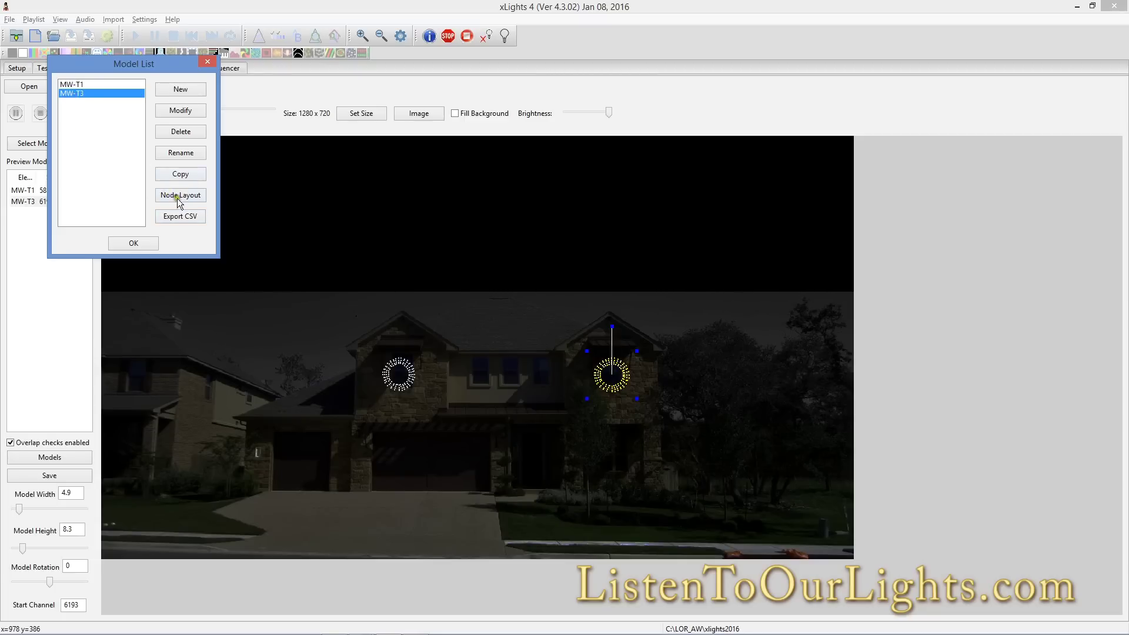
click(175, 110)
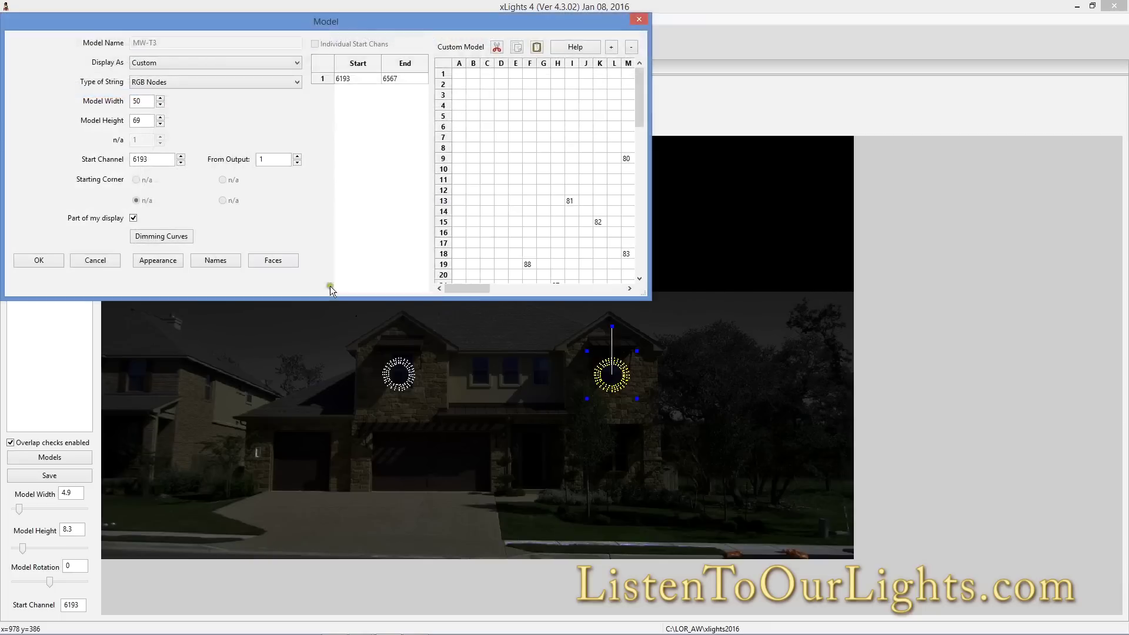
click(148, 158)
Change MW-T3's start channel to 5900, confirm, and dismiss the channel warning
key(alt+Tab)
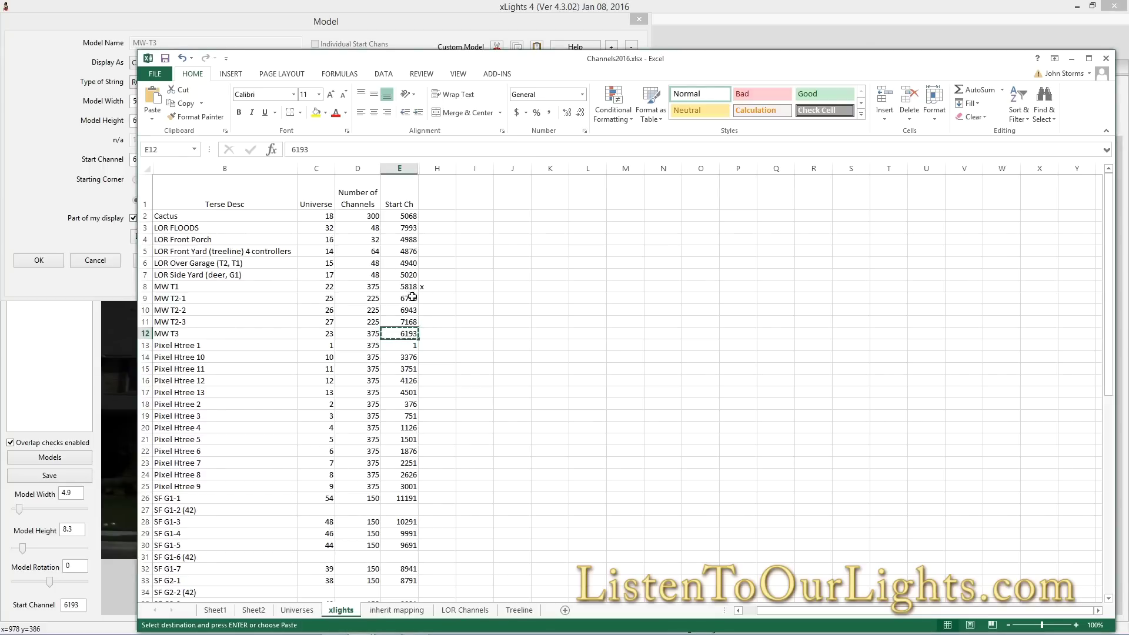
key(alt+Tab)
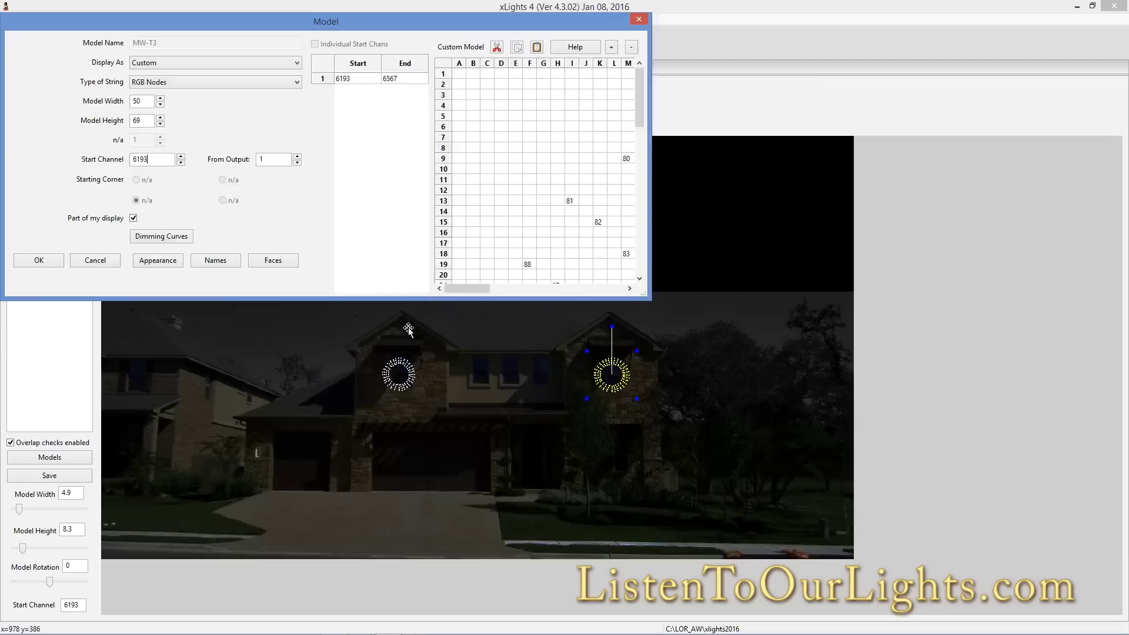
double_click(159, 157)
click(47, 262)
click(134, 244)
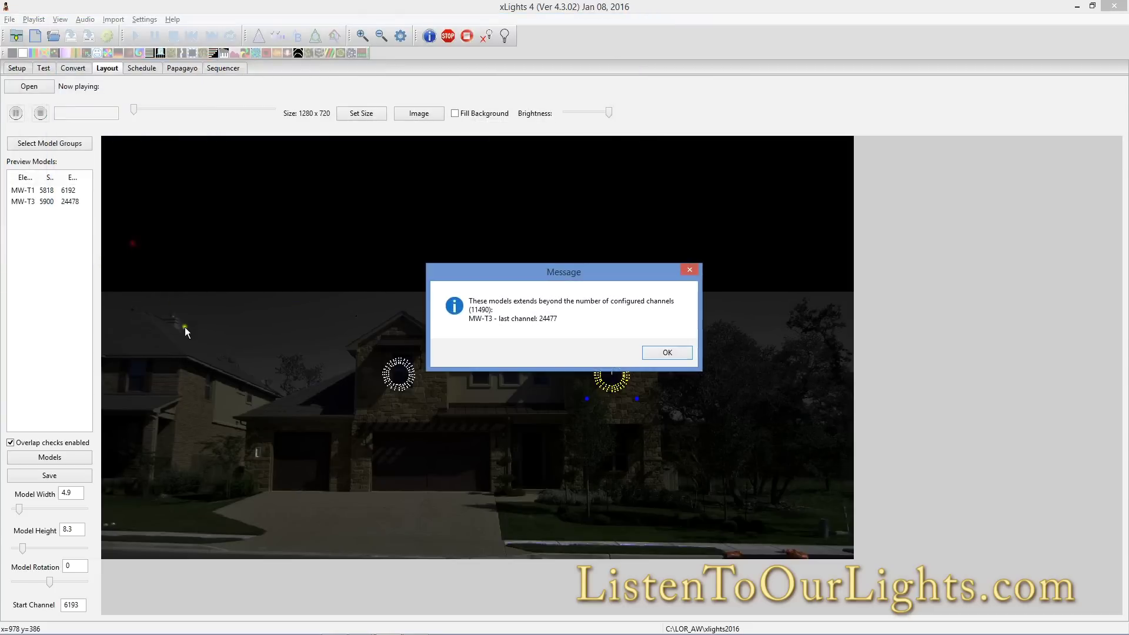
click(665, 352)
click(598, 372)
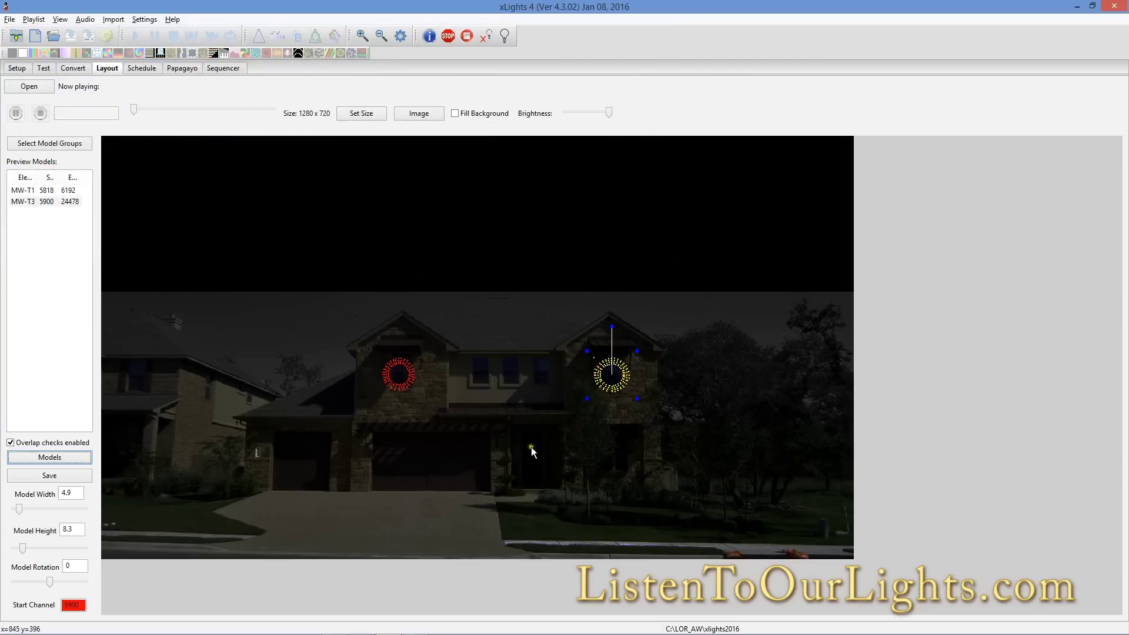
click(503, 446)
Reset MW-T3's start channel from 5900 to 6193 and dismiss the channel warning
click(53, 458)
click(78, 94)
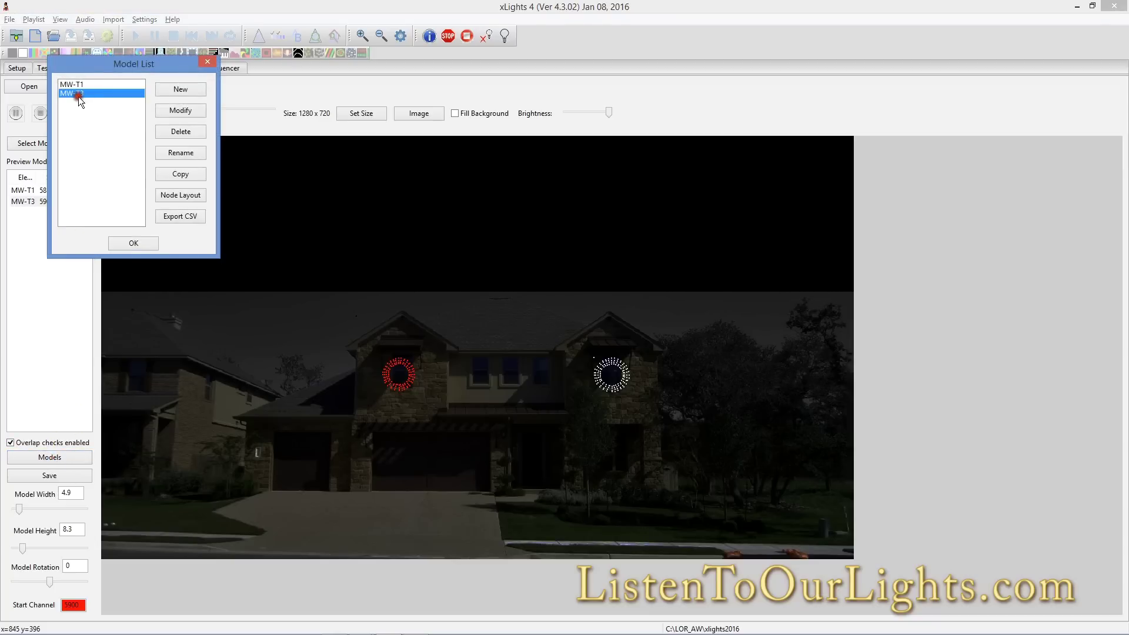
click(174, 115)
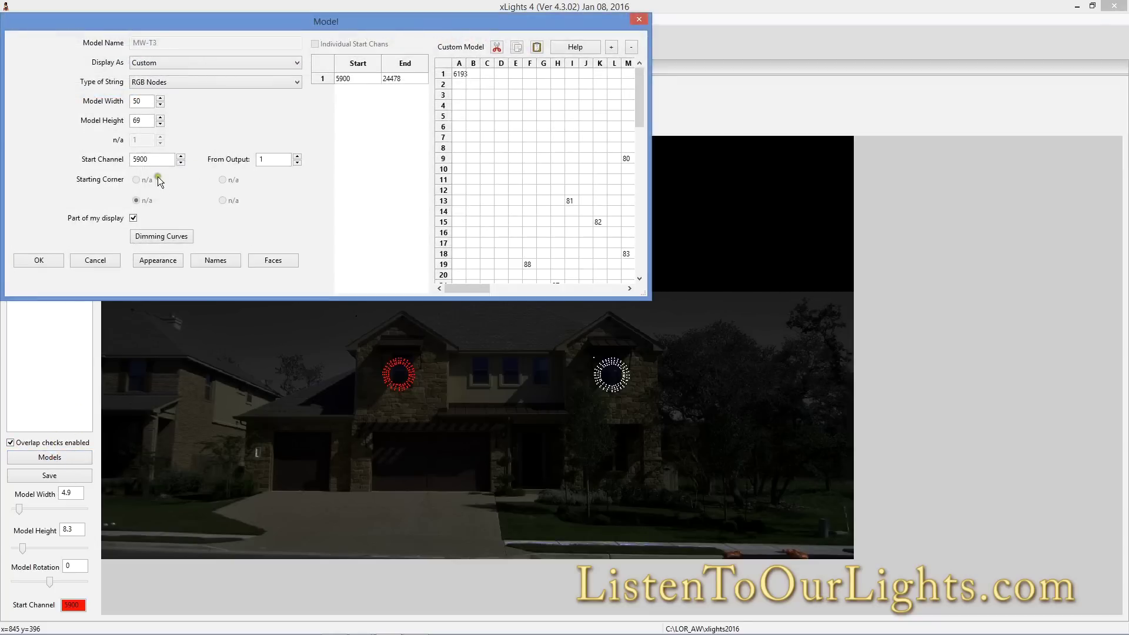
double_click(144, 160)
text(@)
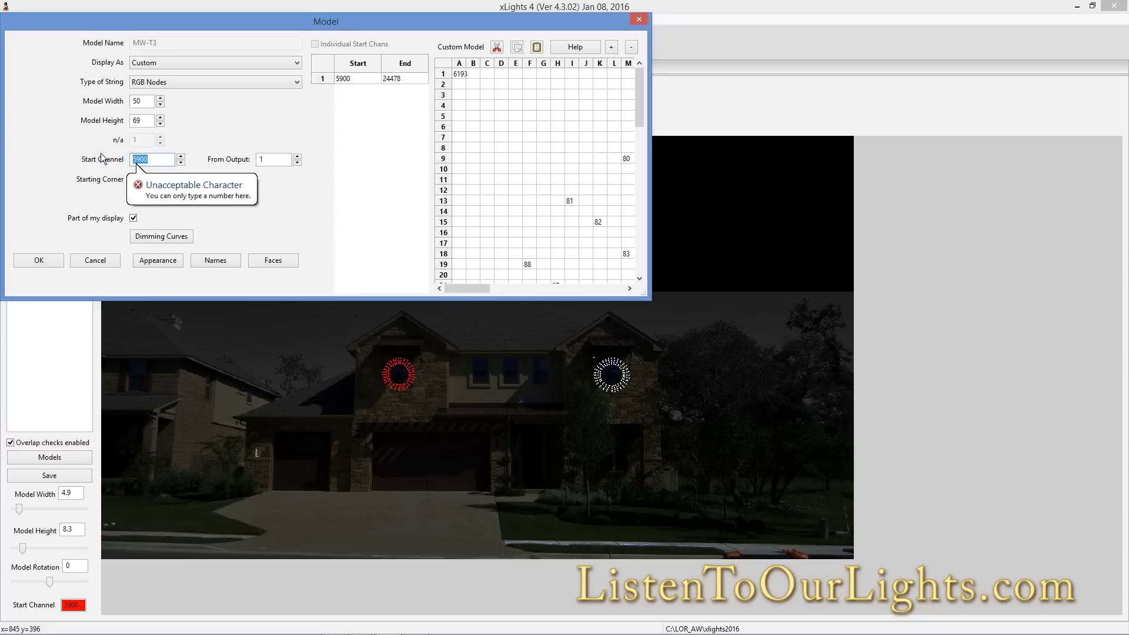
text(6193)
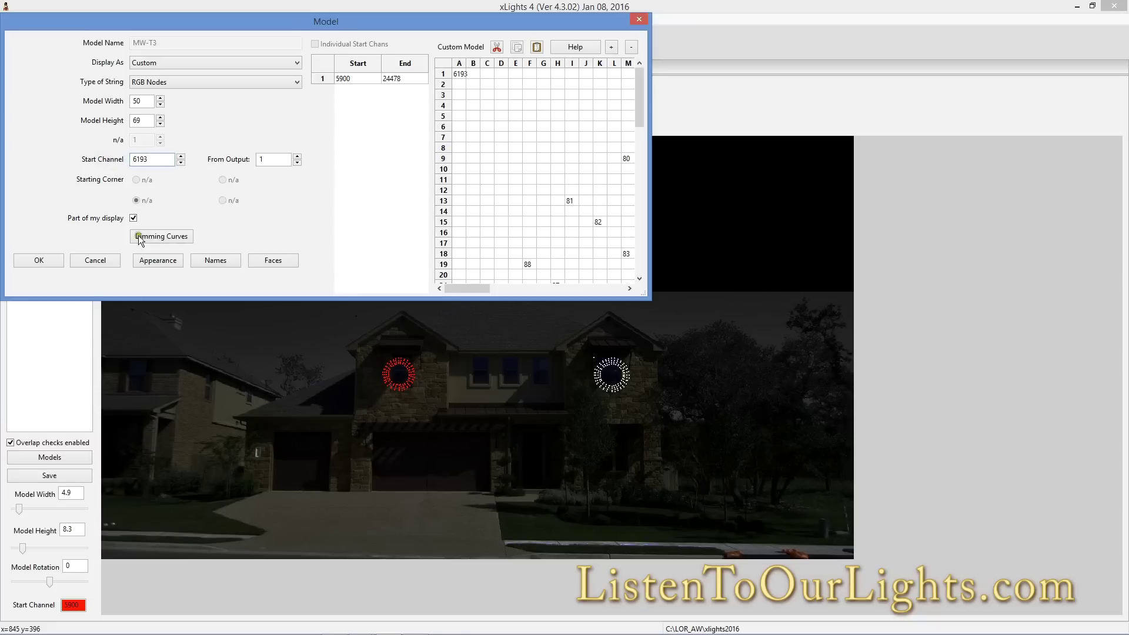
click(20, 259)
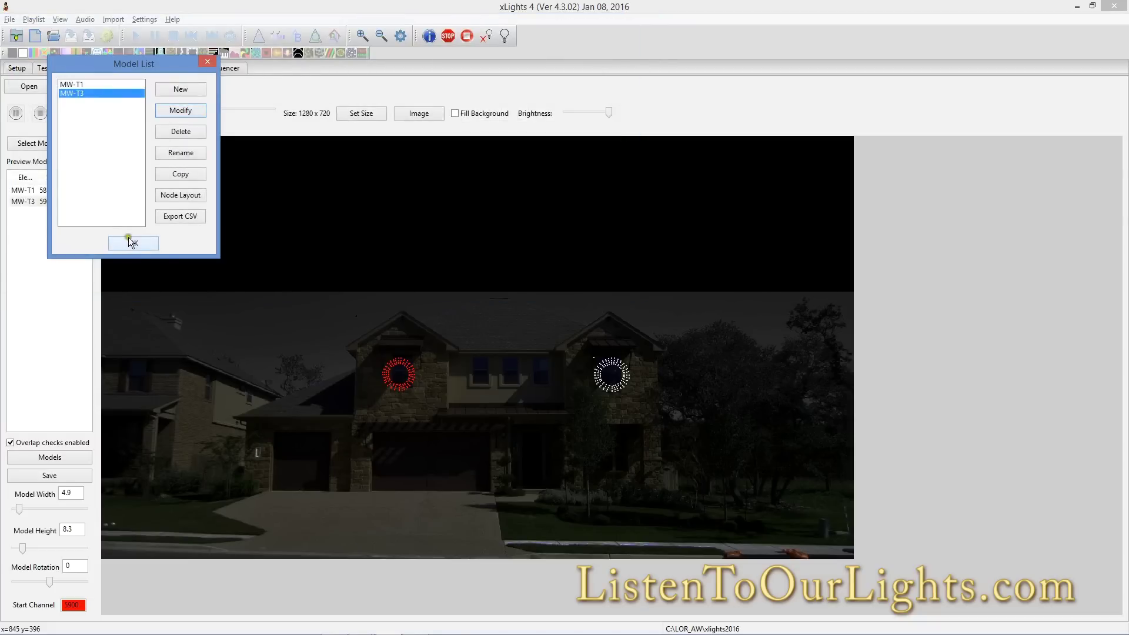
click(128, 237)
click(667, 355)
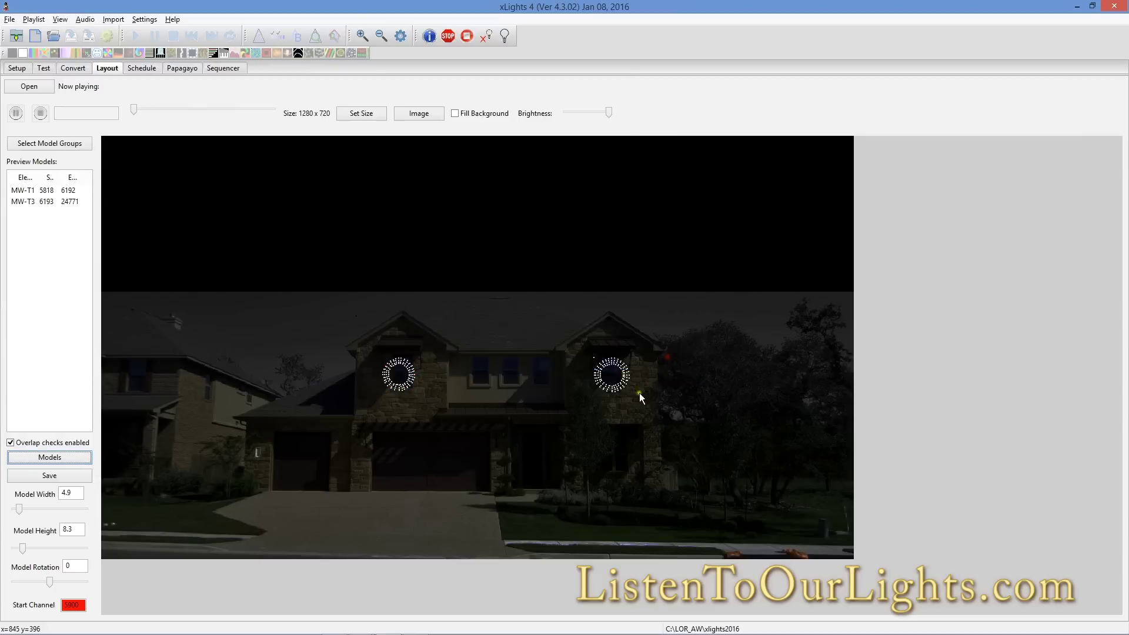
click(613, 380)
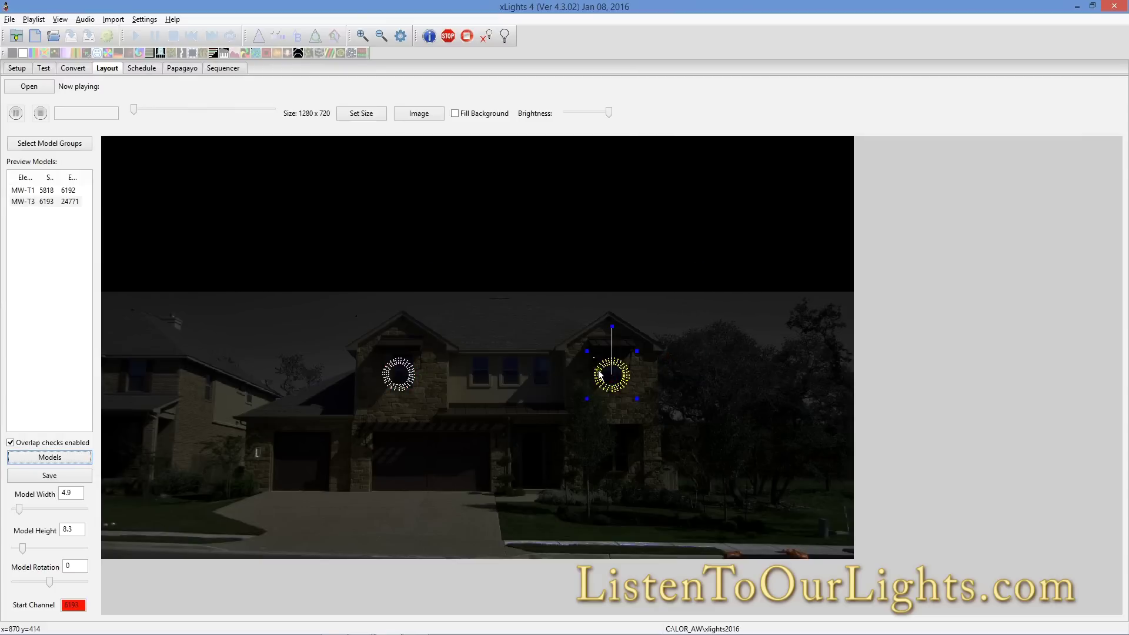
key(shift+Tab)
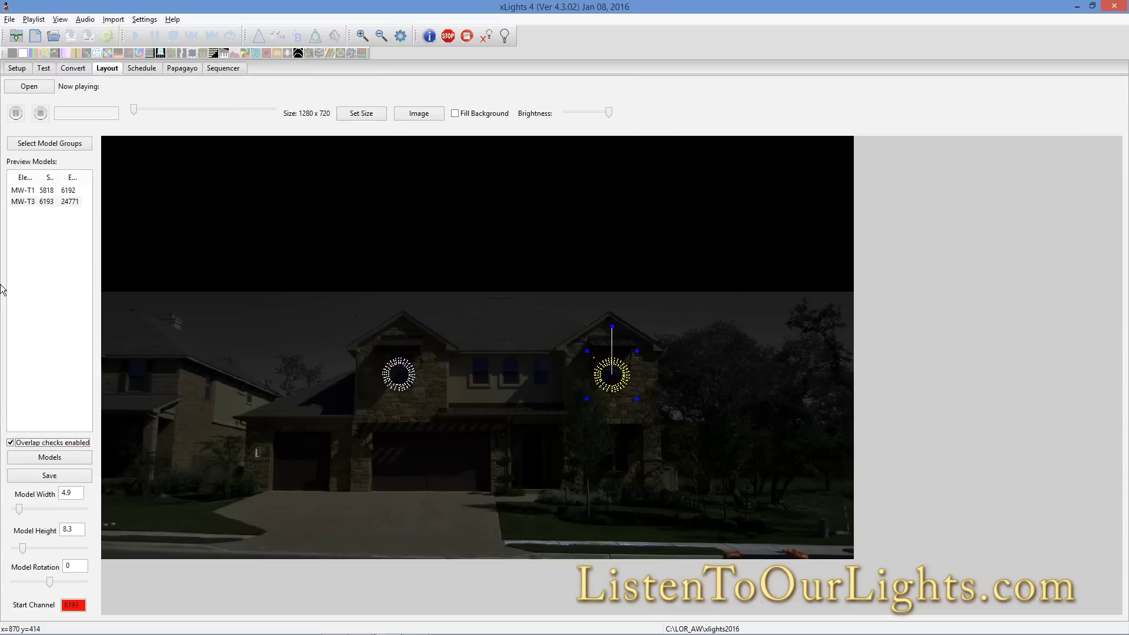
Delete MW-T3 and recreate it as a copy of MW-T1 with start channel 6193
click(47, 458)
click(88, 93)
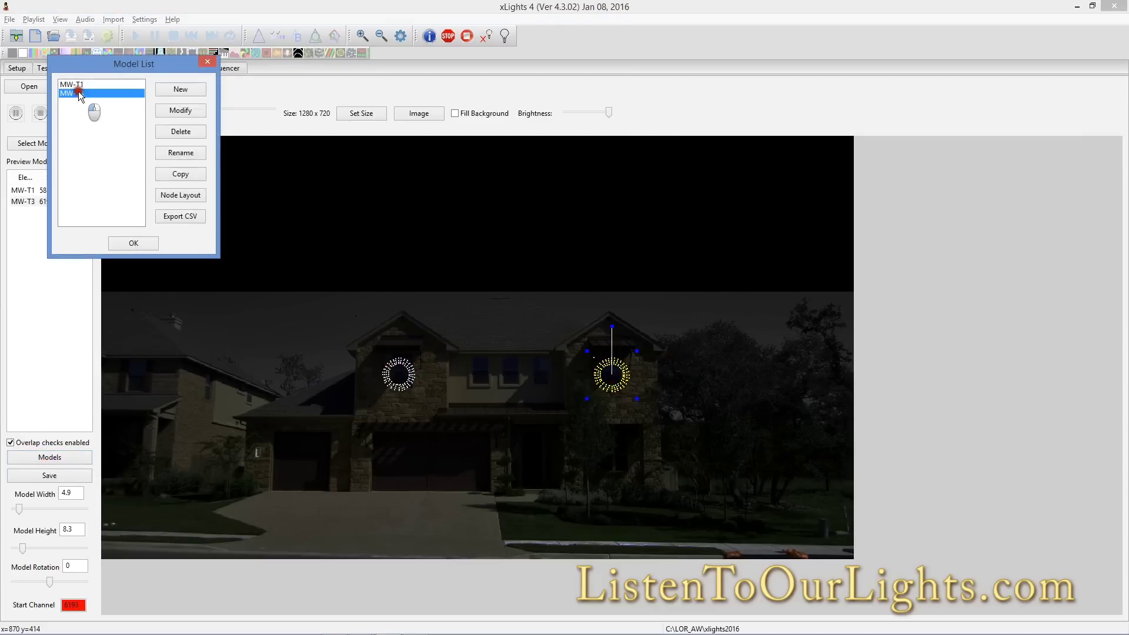
click(180, 131)
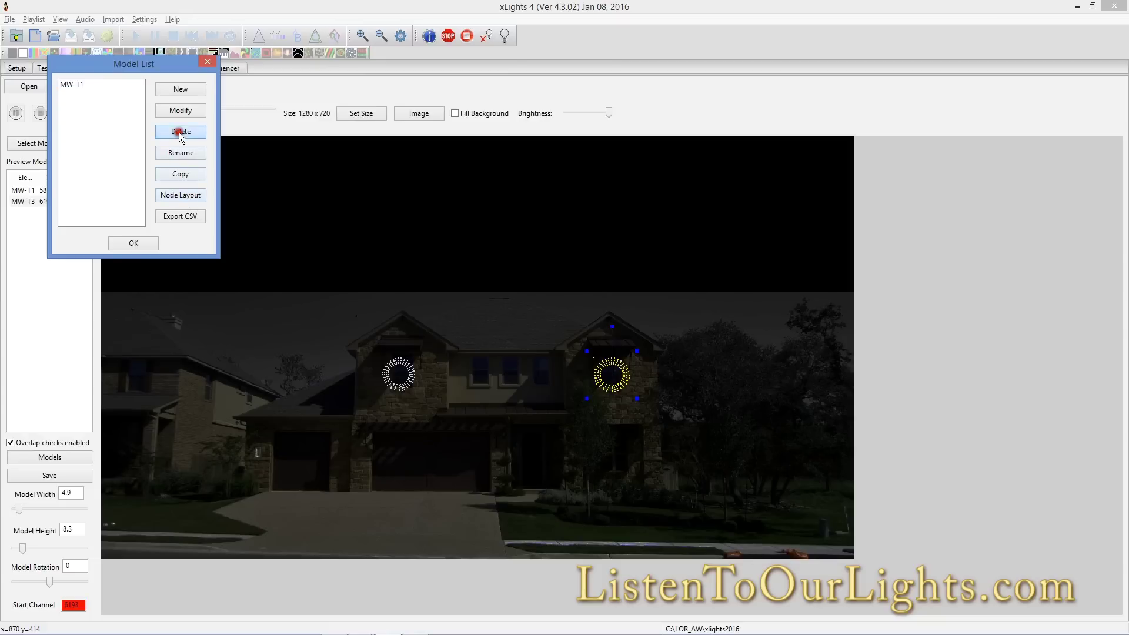
click(80, 84)
click(186, 174)
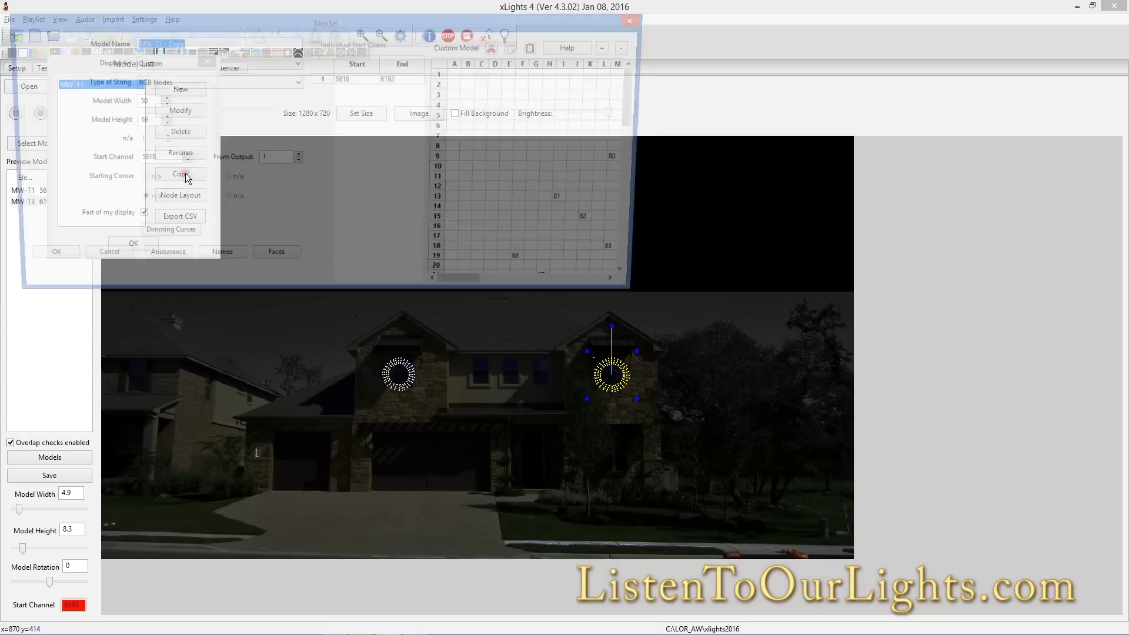
key(End)
key(BackSpace)
key(BackSpace)
key(BackSpace)
key(BackSpace)
key(BackSpace)
key(BackSpace)
key(BackSpace)
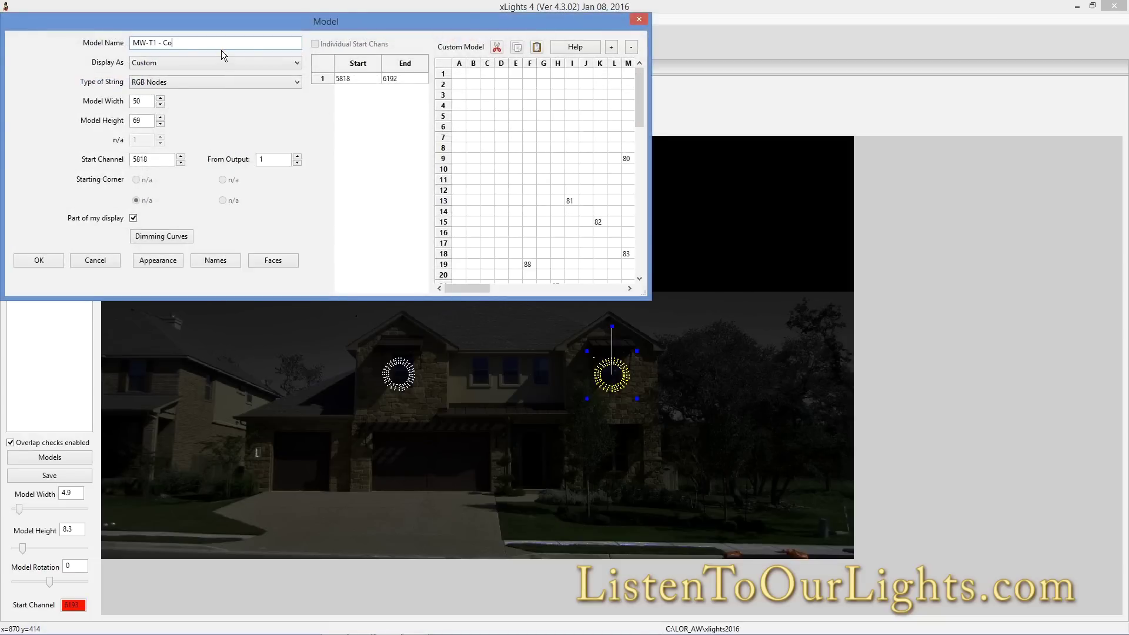
text(3)
key(BackSpace)
double_click(158, 160)
text(6193)
click(40, 258)
click(126, 242)
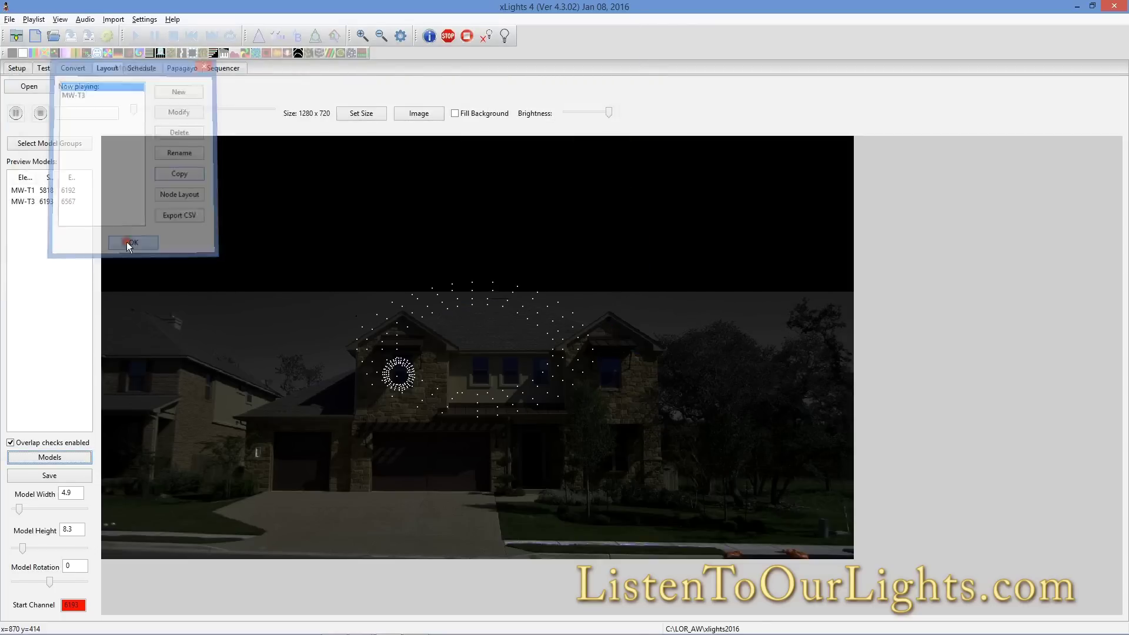
Resize the MW-T3 ring to 4.7 × 8.6 and place it on the right gable
click(411, 327)
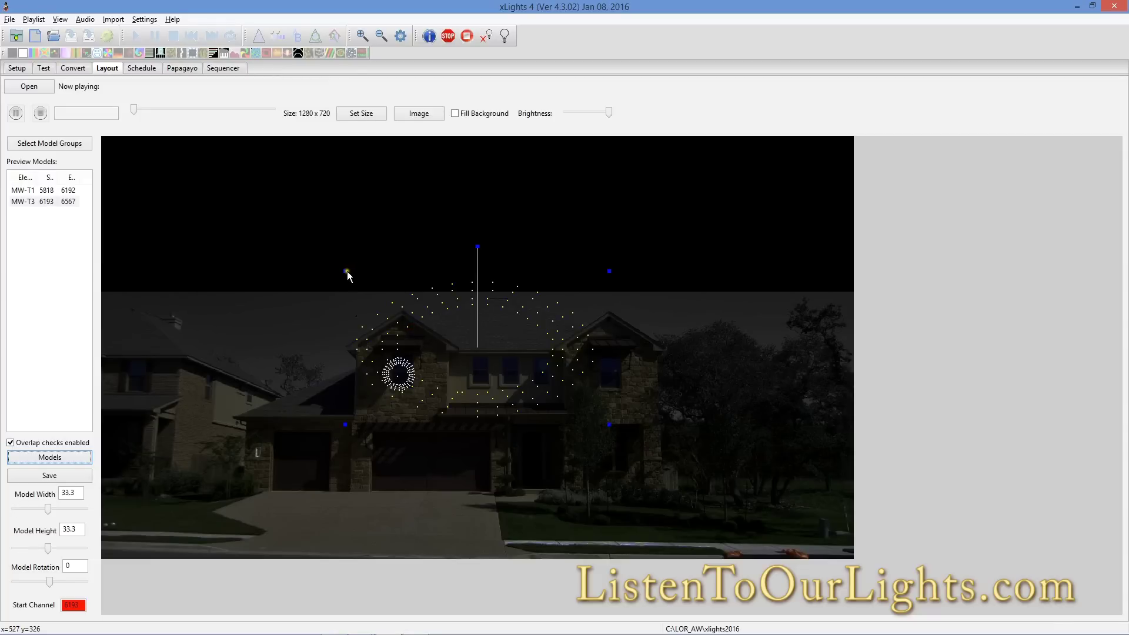
drag(347, 271, 429, 351)
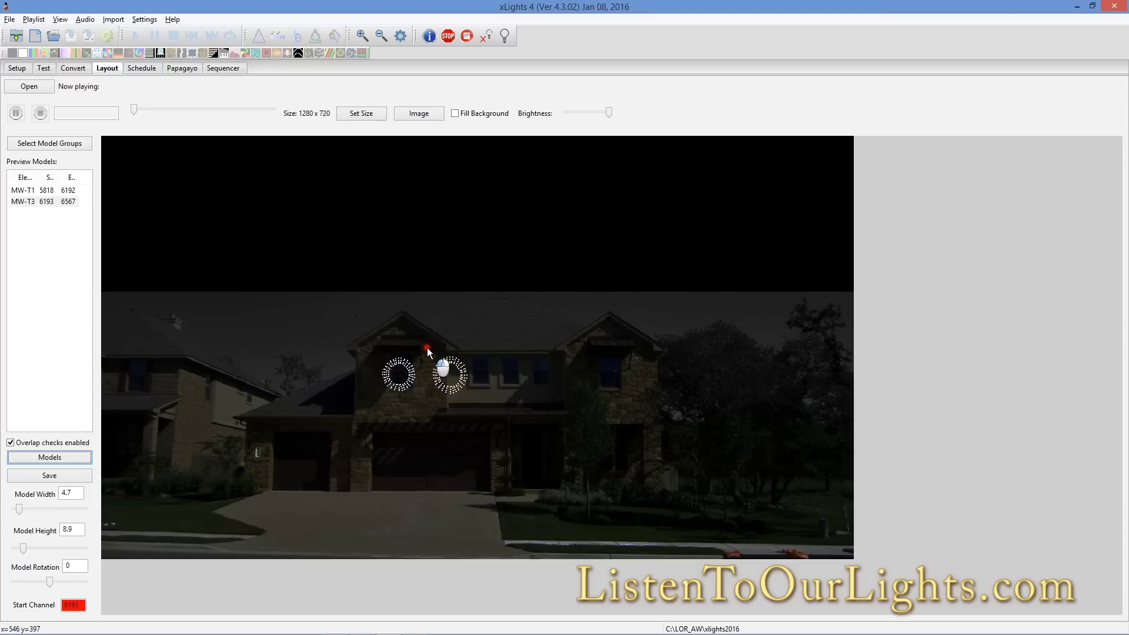
click(427, 348)
drag(426, 349, 535, 380)
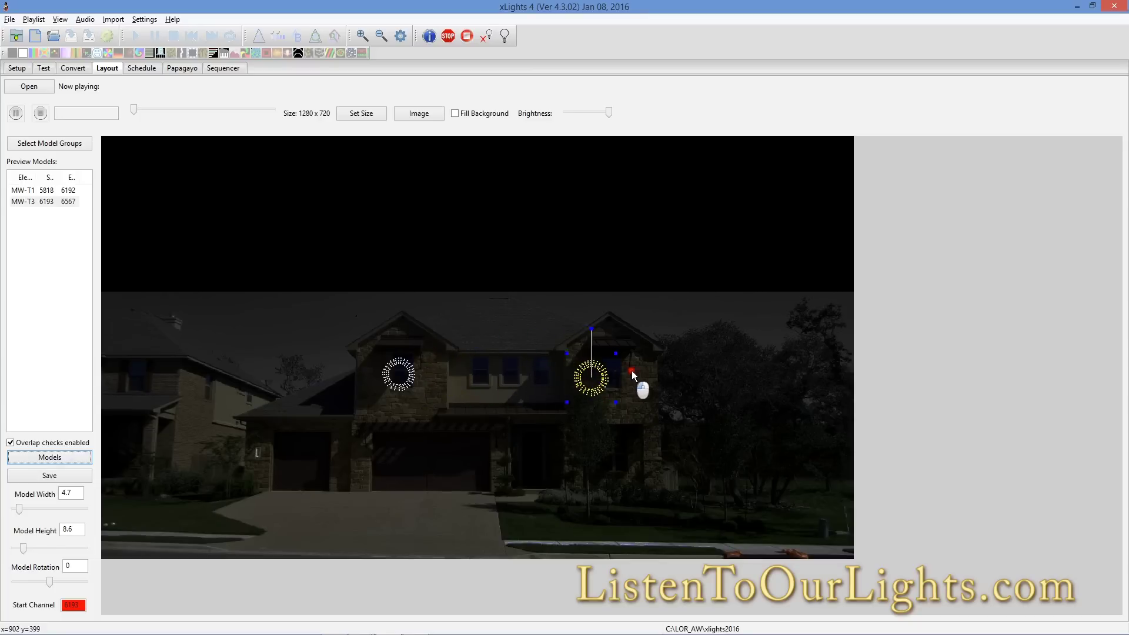
drag(633, 375, 660, 373)
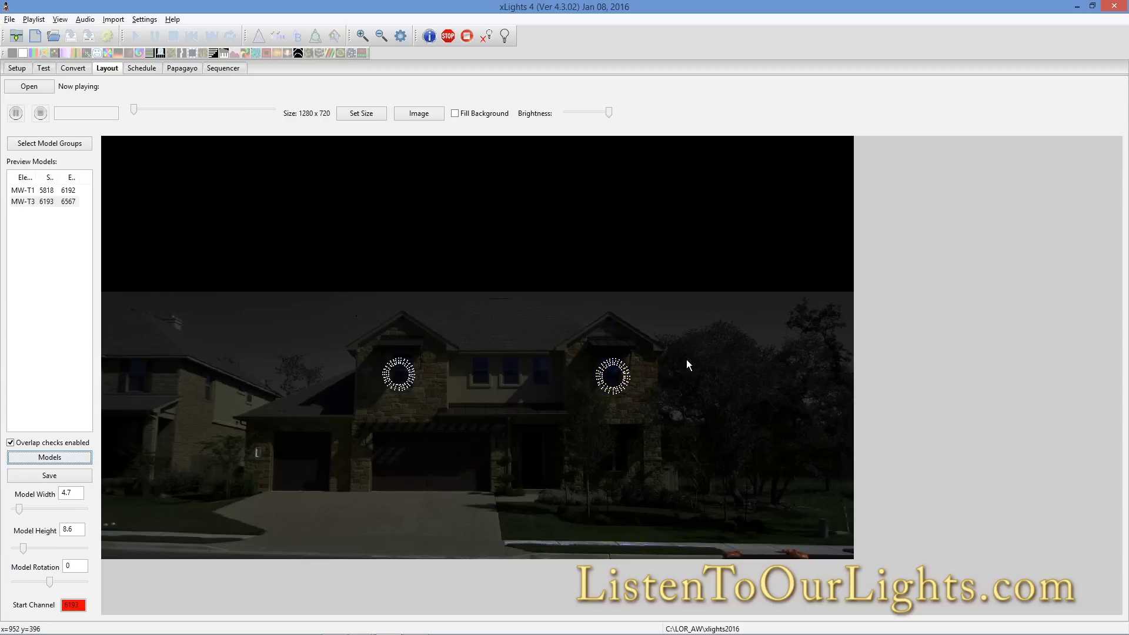
click(47, 201)
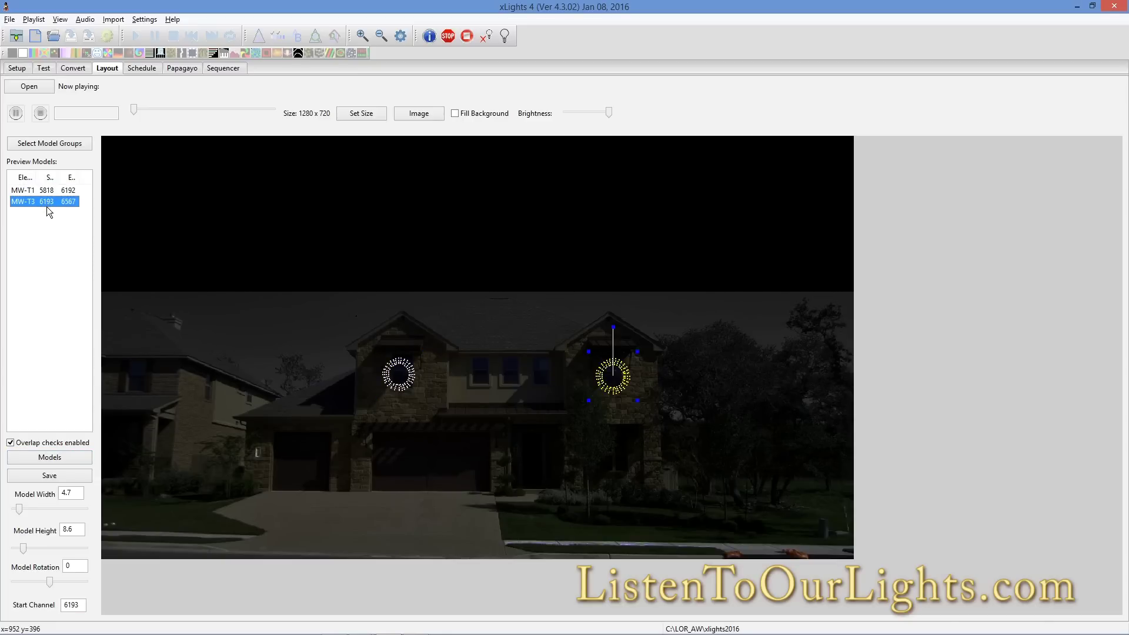
Mark MW T3 as mapped with an x beside its start channel 6193
key(alt+Tab)
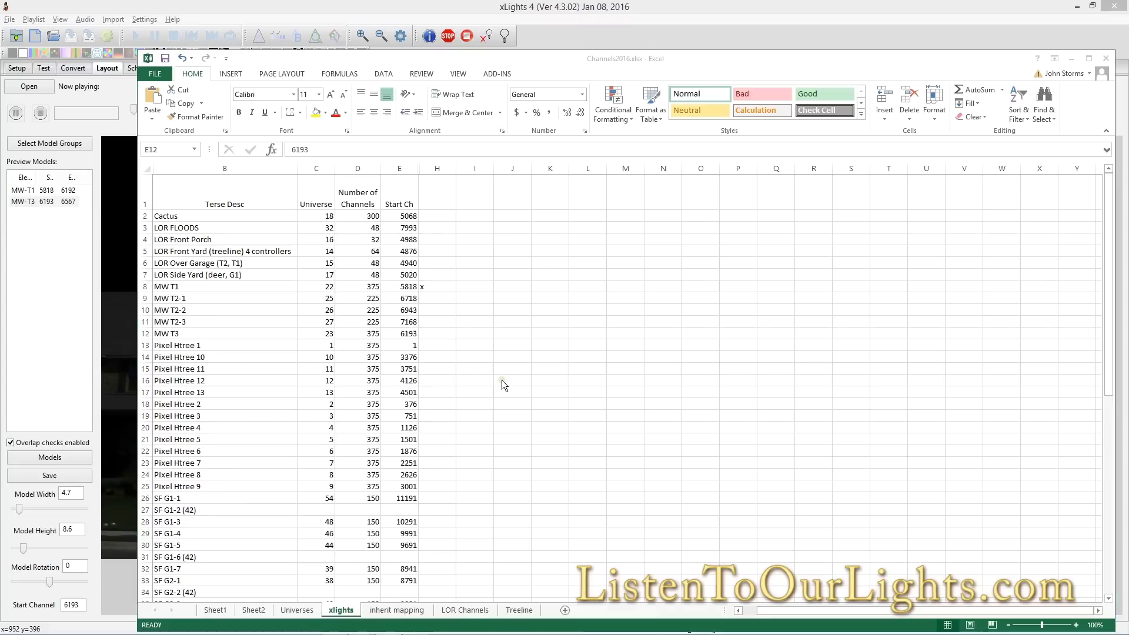
click(408, 333)
click(434, 333)
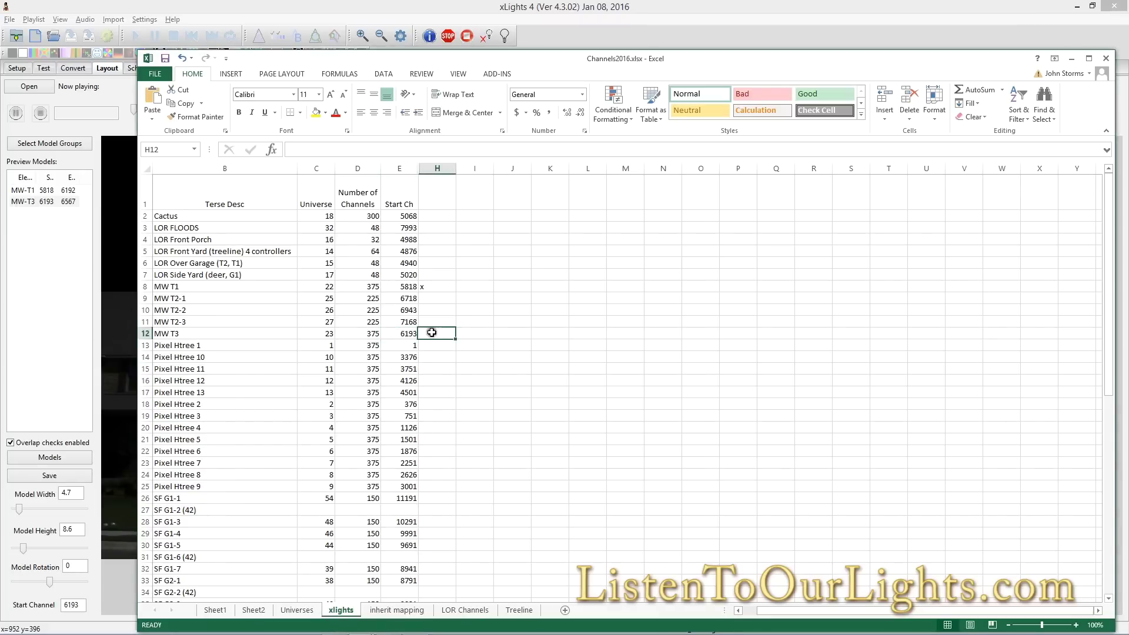
text(x)
click(389, 301)
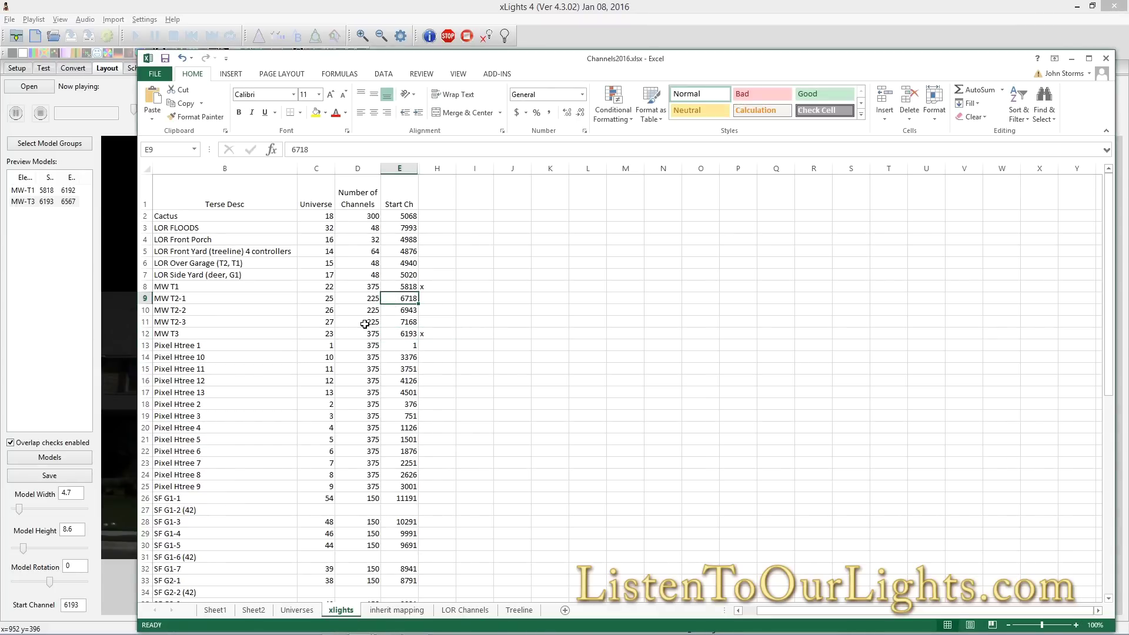
Copy the 36"wreath node grid A1:Y33 from models.xlsx and return to xLights
key(alt+Tab)
key(alt+Tab)
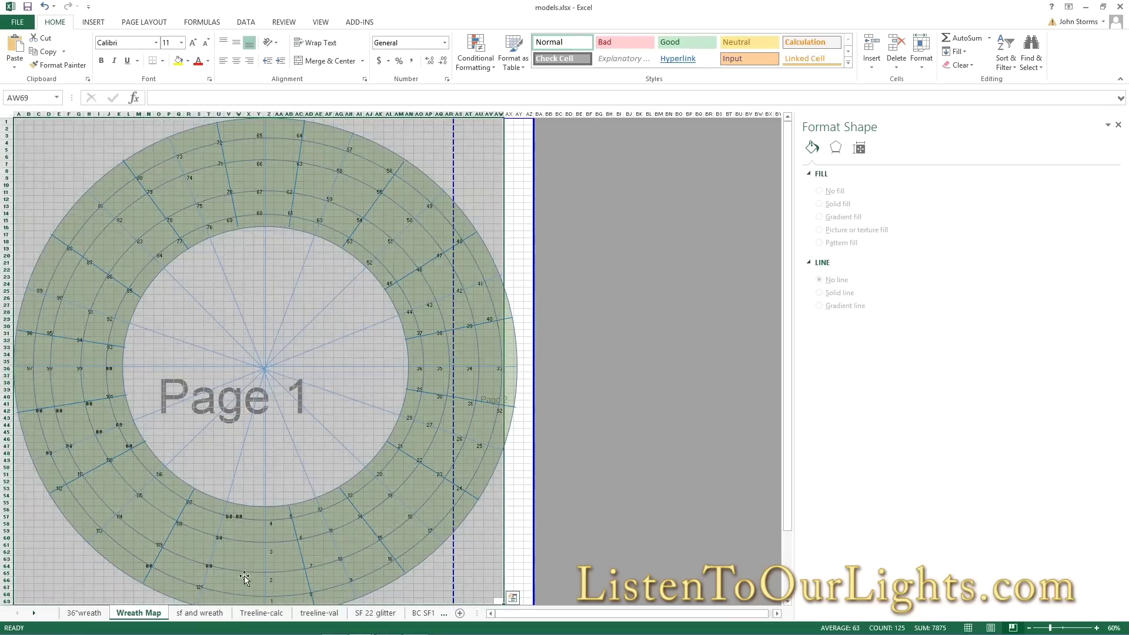
click(84, 613)
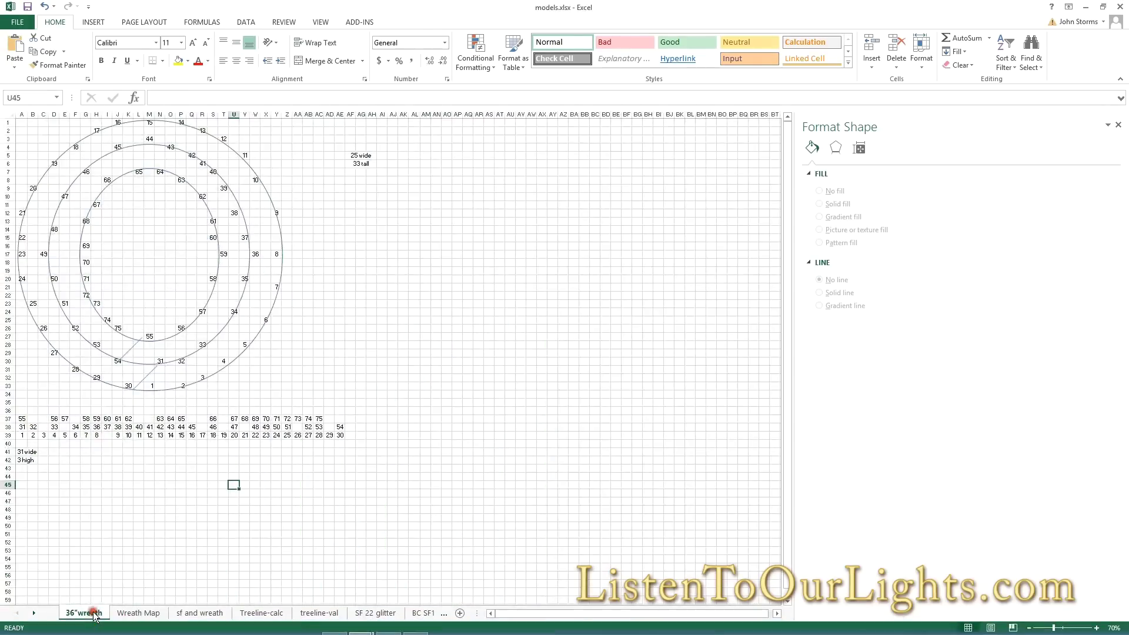
click(20, 395)
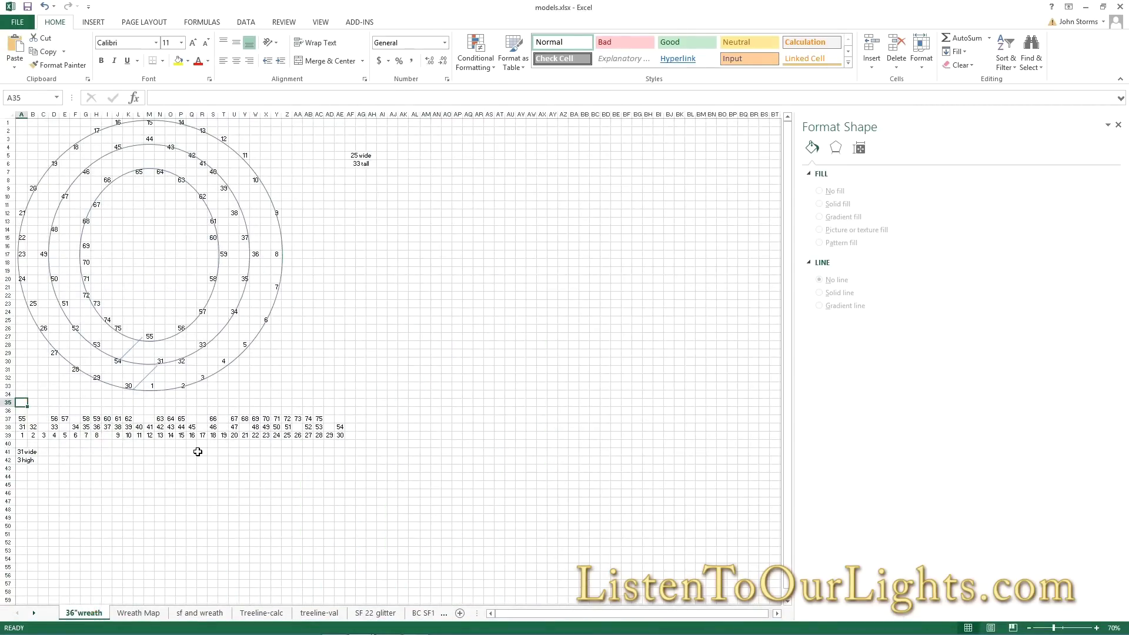
key(Up)
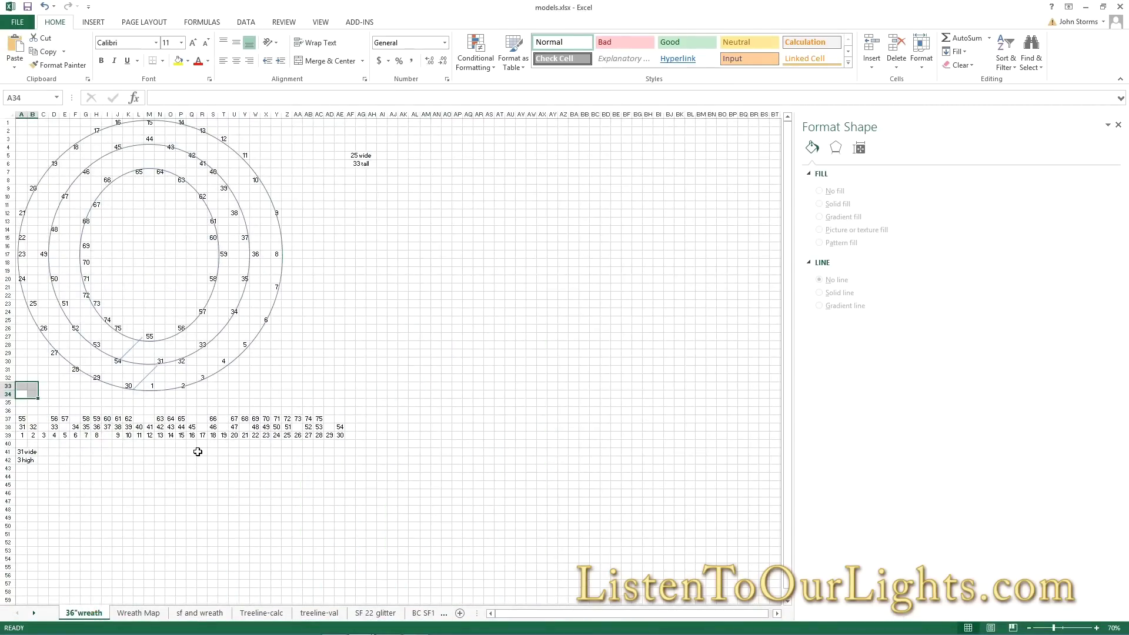
key(shift+Right)
key(shift+Right)
key(shift+Right)
key(shift+Right)
key(shift+Right)
key(shift+Right)
key(shift+Right)
key(shift+Right)
key(shift+Right)
key(shift+Right)
key(shift+Right)
key(shift+Right)
key(shift+Right)
key(shift+Right)
key(shift+Right)
key(shift+Right)
key(shift+Right)
key(shift+Right)
key(shift+Right)
key(shift+Right)
key(shift+Right)
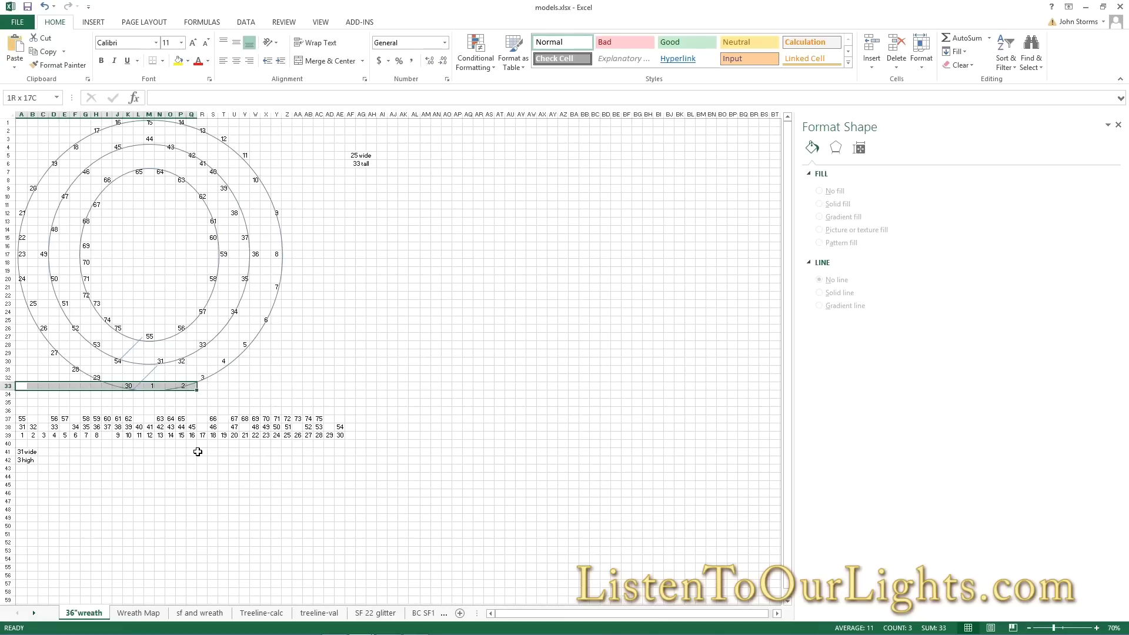
key(shift+Up)
key(shift+Up)
key(shift+Up)
key(shift+Up)
key(shift+Up)
key(shift+Up)
key(shift+Up)
key(shift+Up)
key(shift+Up)
key(shift+Up)
key(shift+Up)
key(shift+Up)
key(shift+Up)
key(shift+Up)
key(shift+Up)
key(shift+Up)
key(shift+Up)
key(shift+Up)
key(shift+Up)
key(shift+Up)
key(shift+Up)
key(shift+Up)
key(shift+Up)
key(shift+Up)
key(shift+Up)
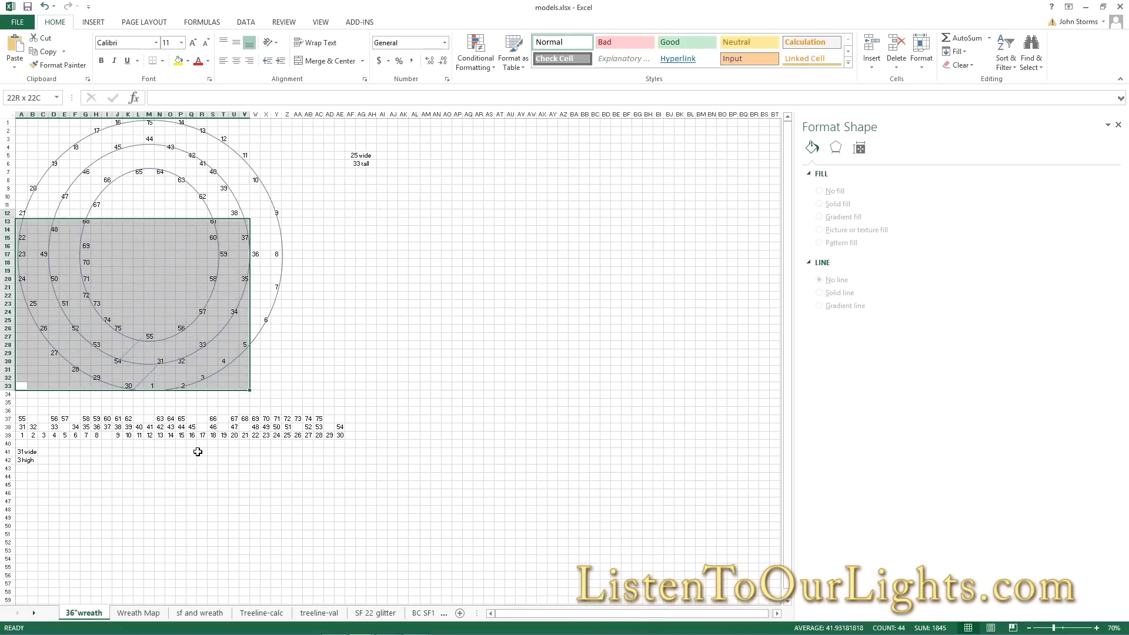
key(shift+Right)
key(shift+Right)
key(shift+Right)
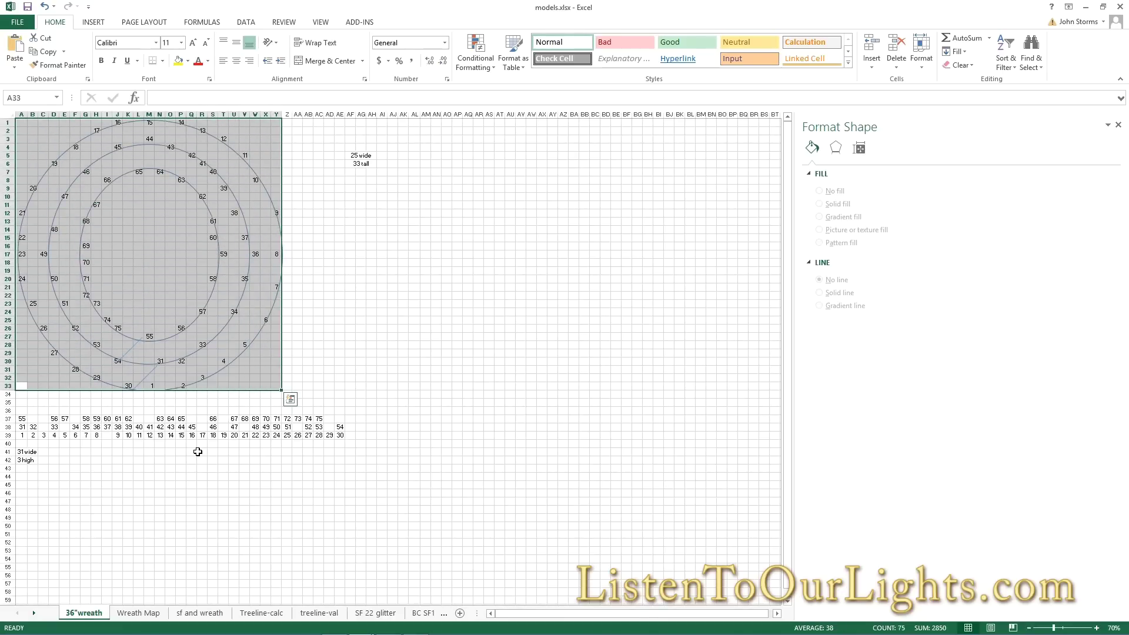
key(ctrl+c)
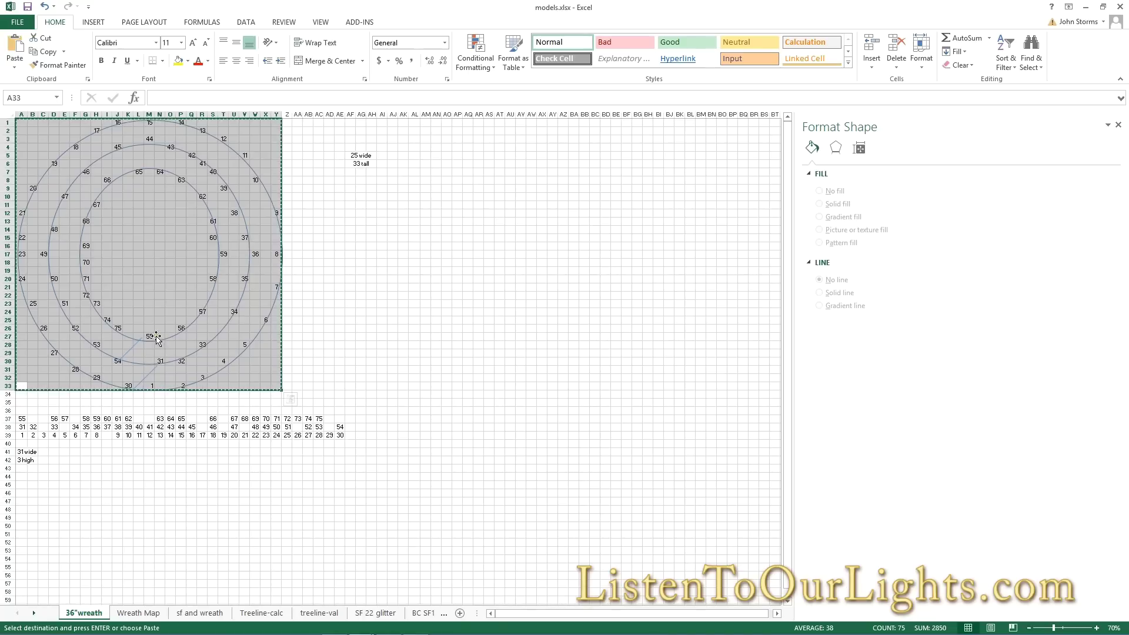
click(21, 459)
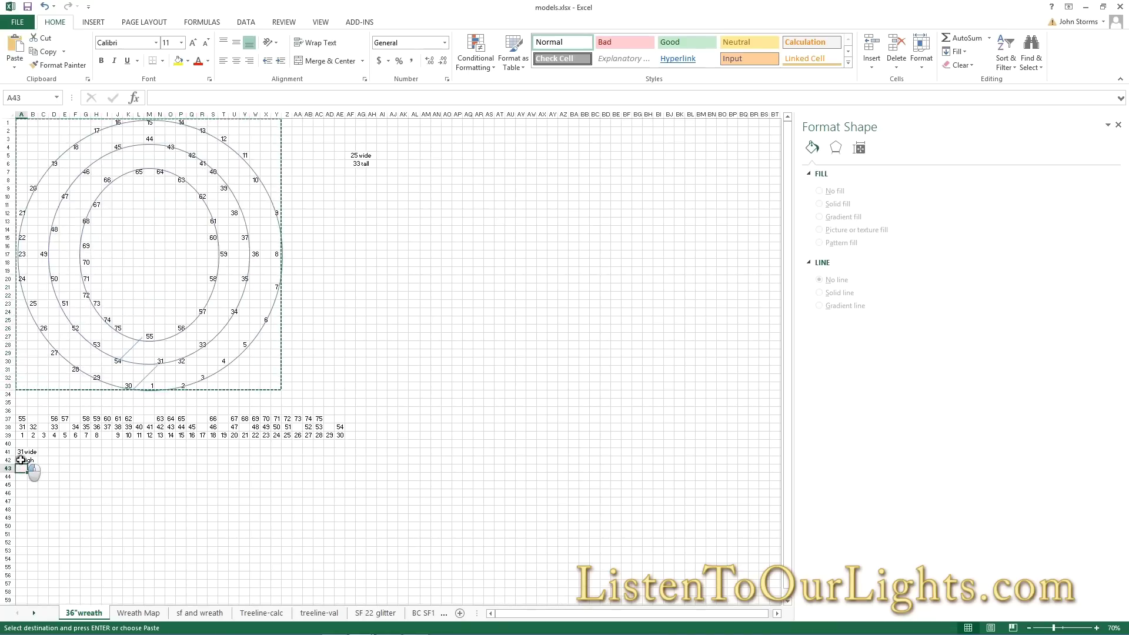
key(alt+Tab)
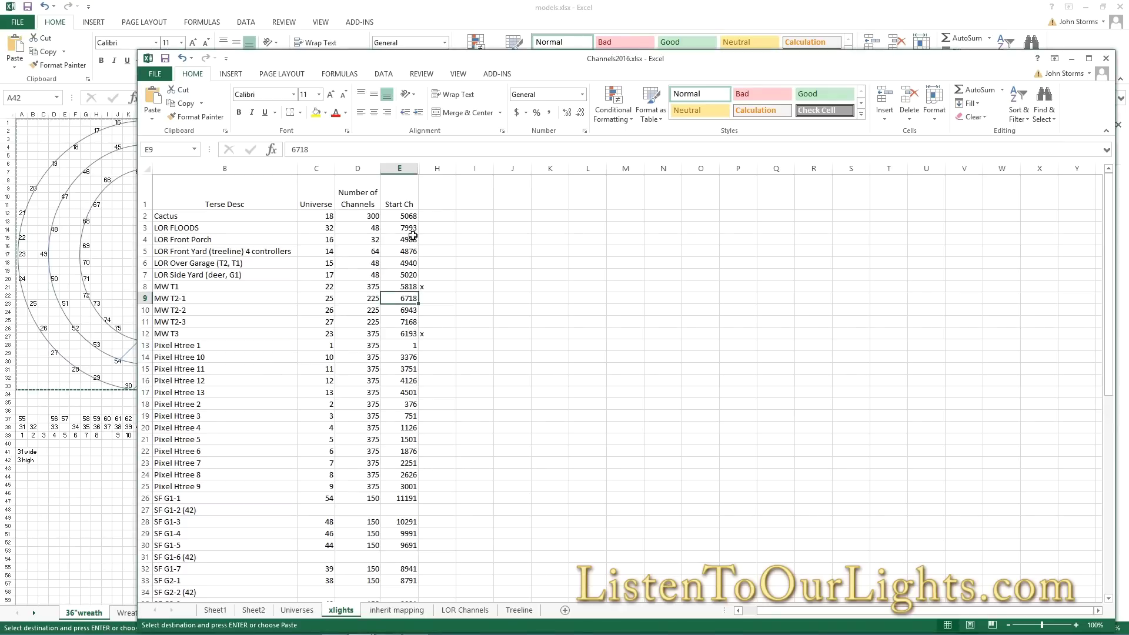
key(alt+Tab)
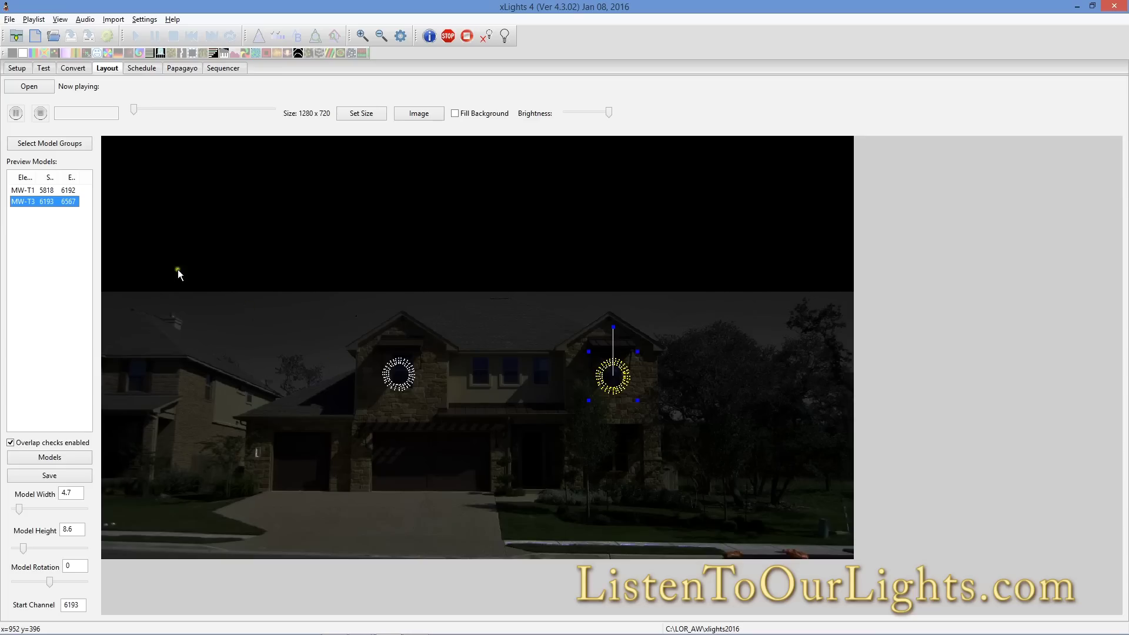
Start a new model named MW T2-1
click(48, 456)
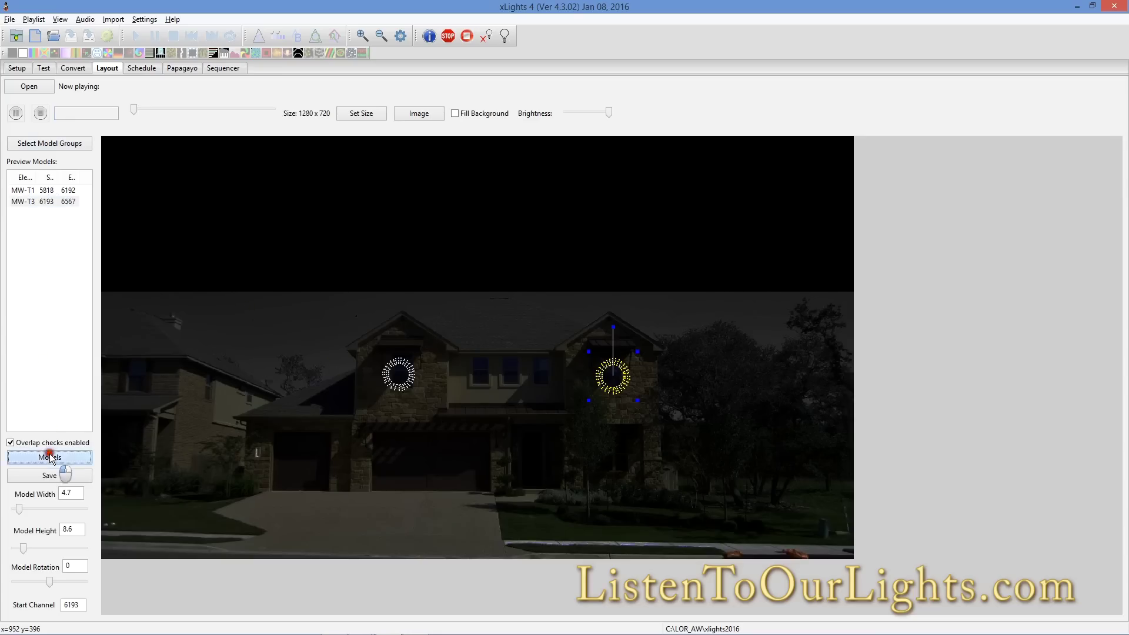
click(187, 89)
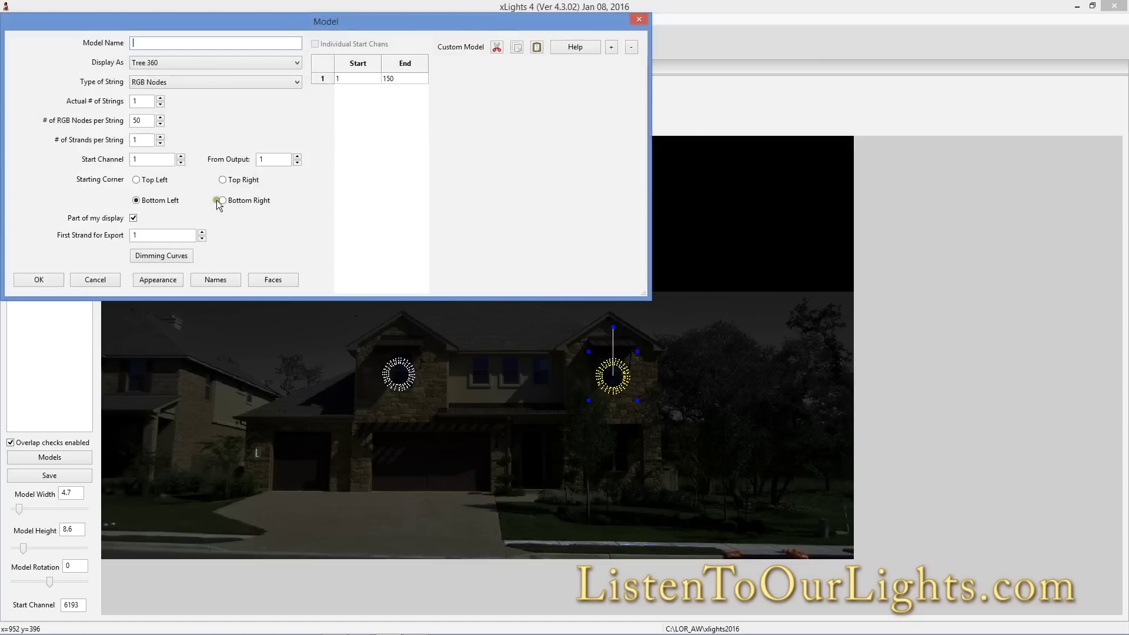
text(MW T2-1)
drag(148, 120, 128, 117)
key(alt+Tab)
key(alt+Tab)
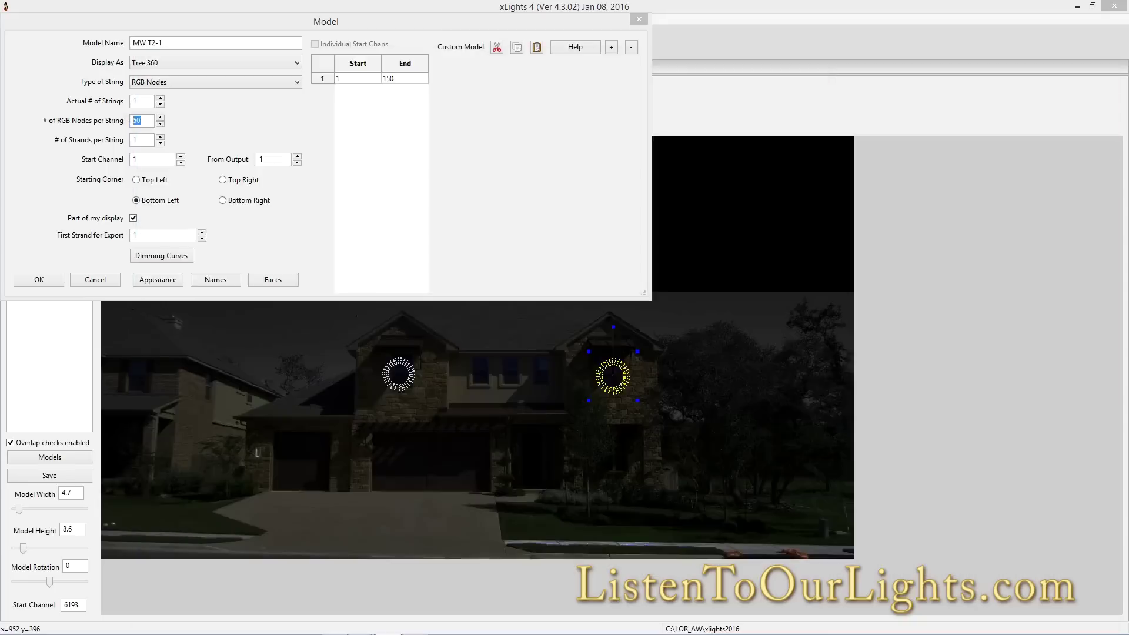
key(alt+Tab)
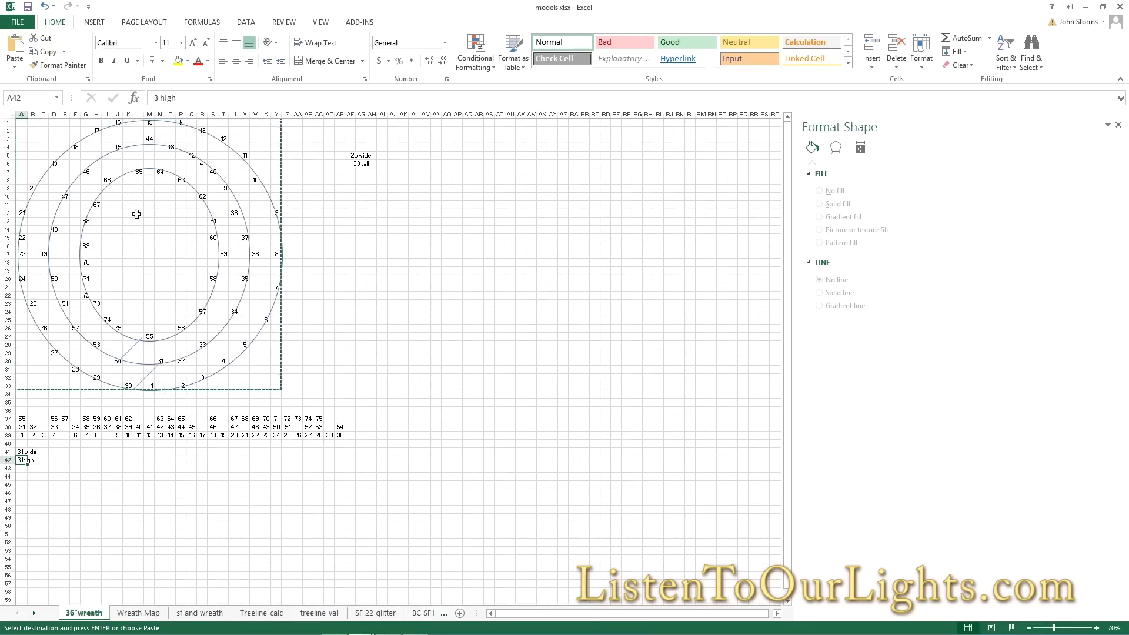
key(alt+Tab)
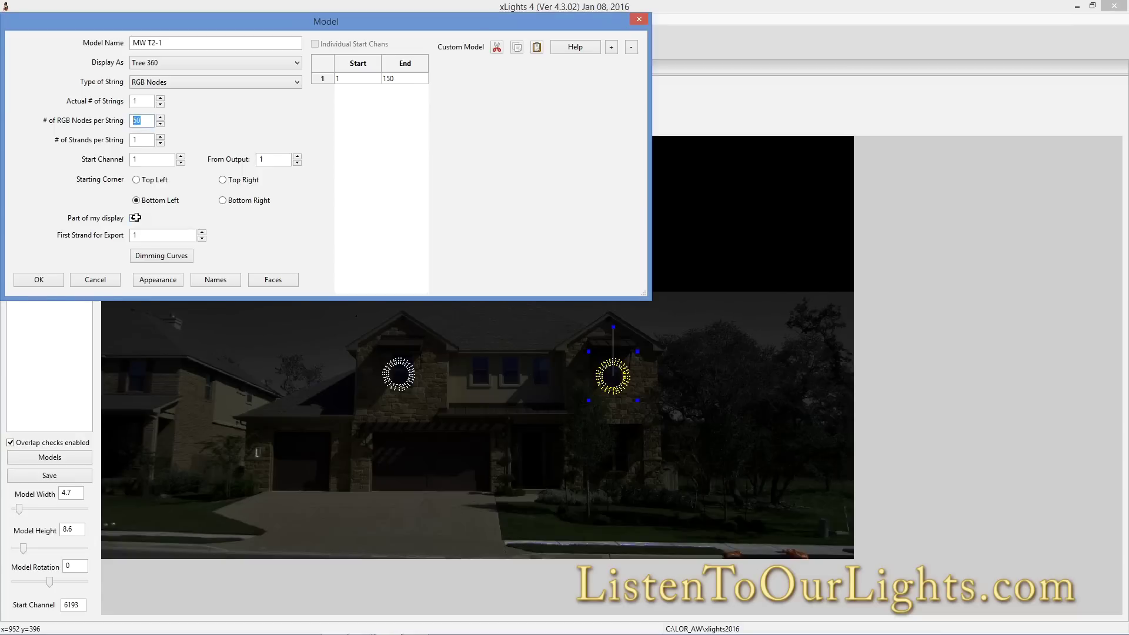
click(141, 139)
click(142, 158)
Keep RGB Nodes as the string type and set the display to Custom
click(154, 83)
click(154, 84)
click(159, 62)
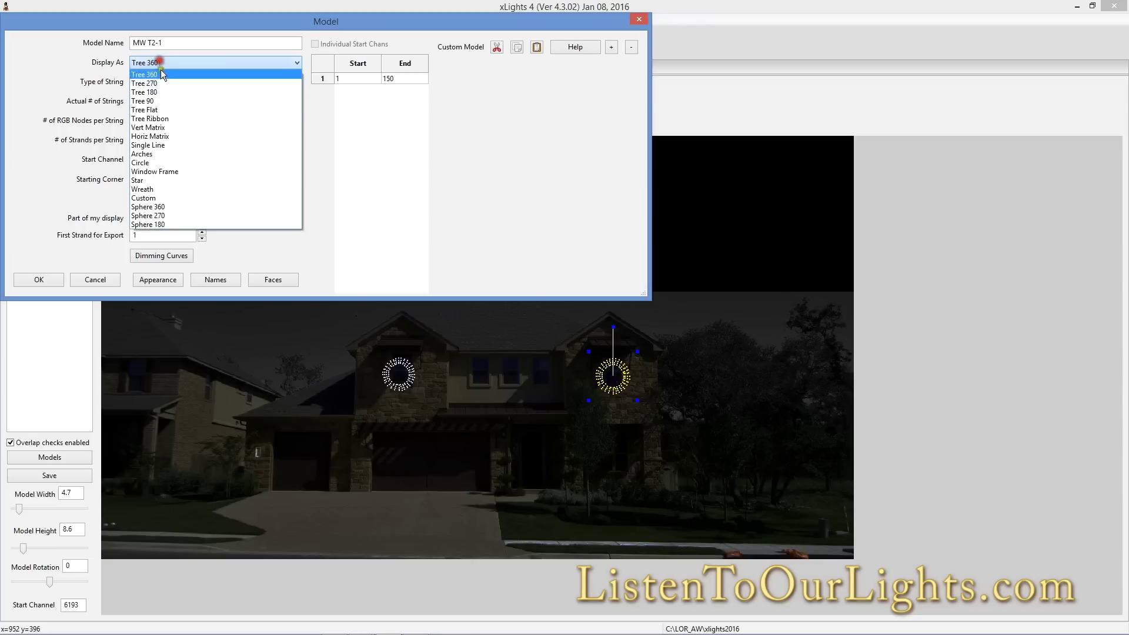
click(167, 199)
double_click(141, 115)
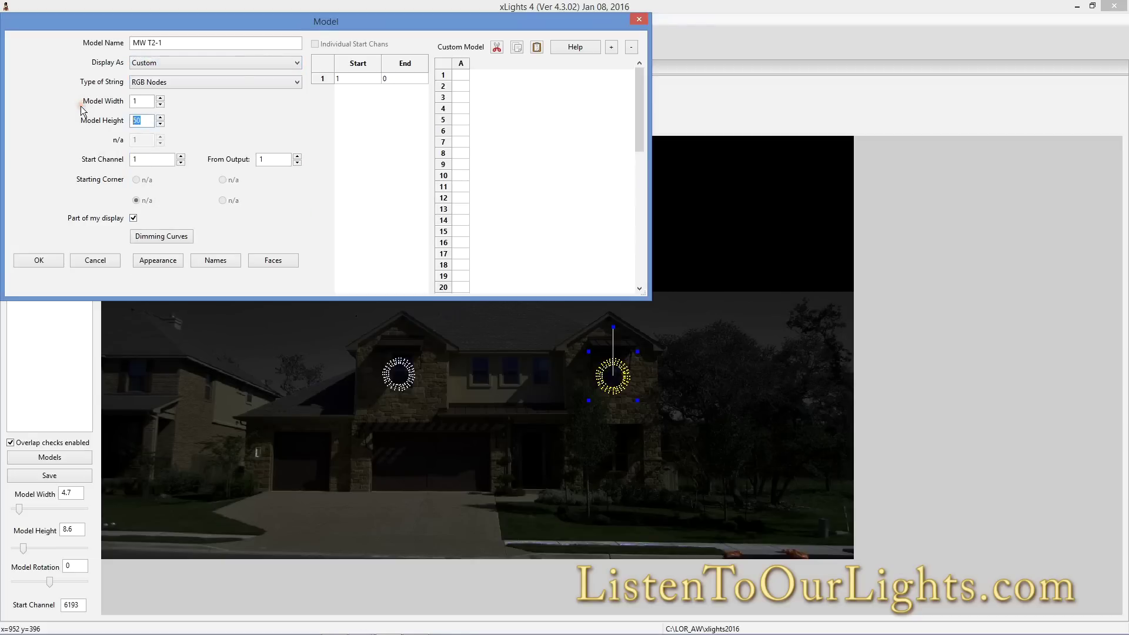
text(3)
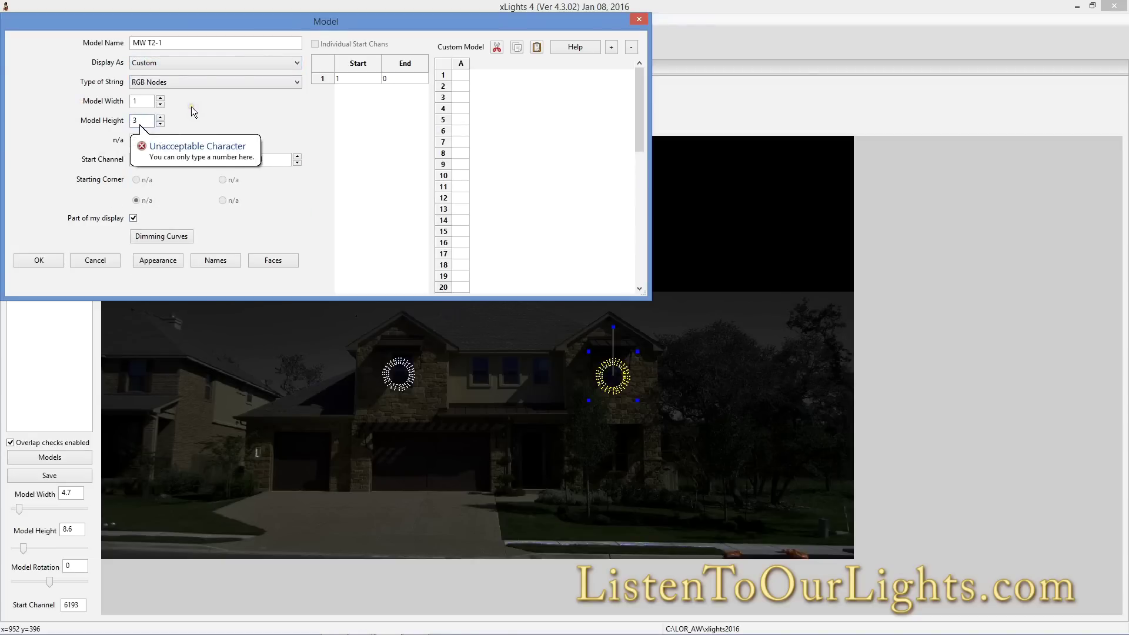
text(1)
Size the custom grid 25 wide by 33 tall and paste the wreath node layout
key(alt+Tab)
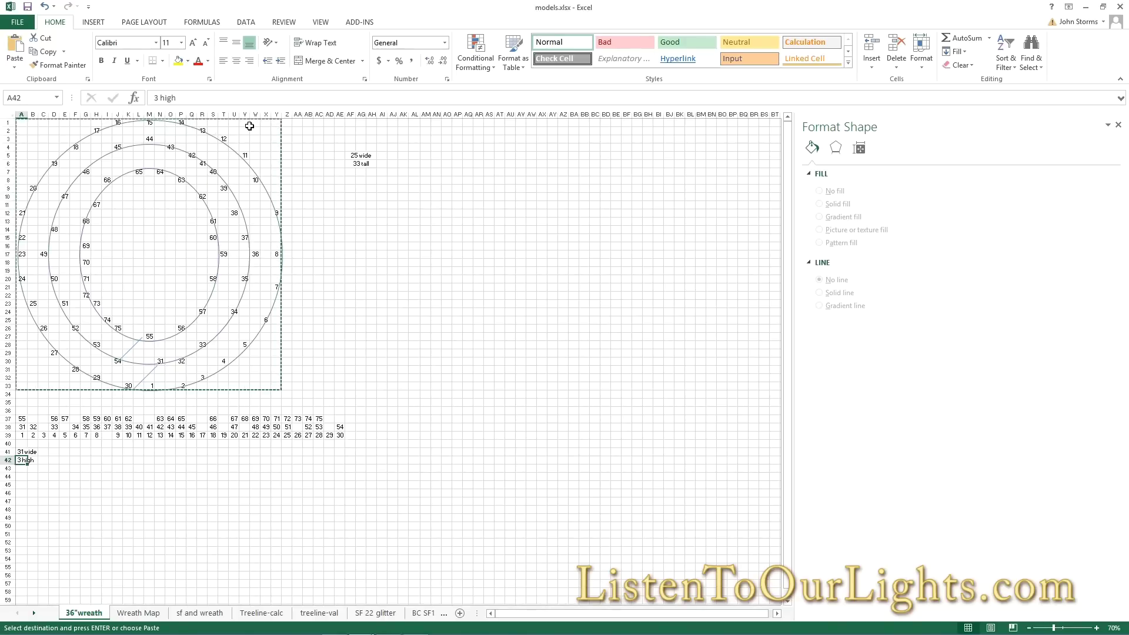
click(363, 148)
click(361, 164)
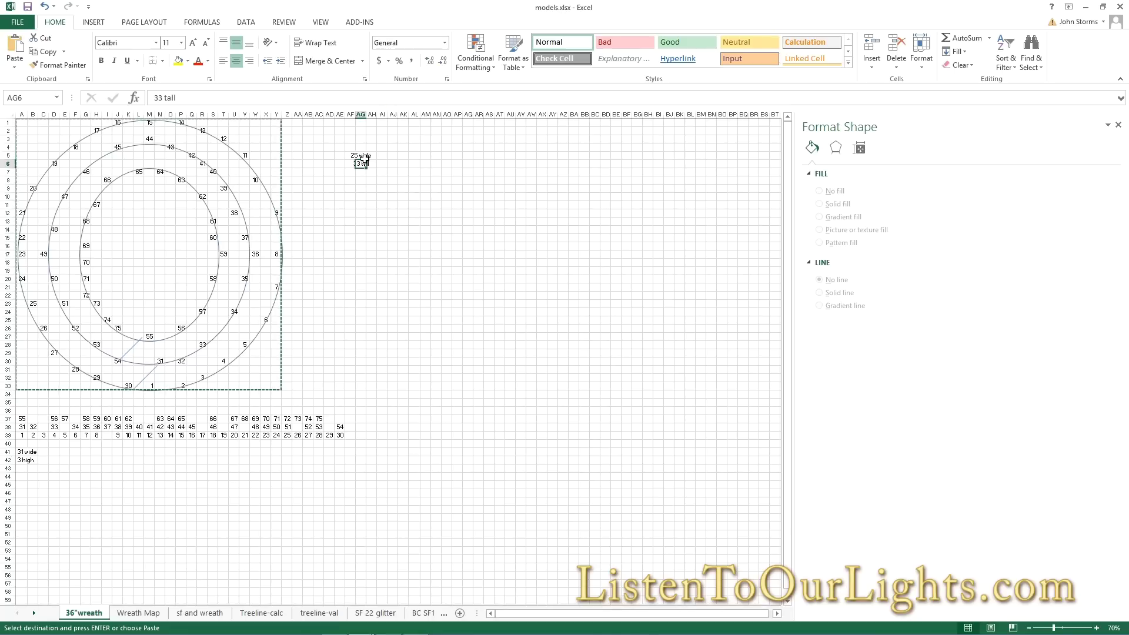
key(alt+Tab)
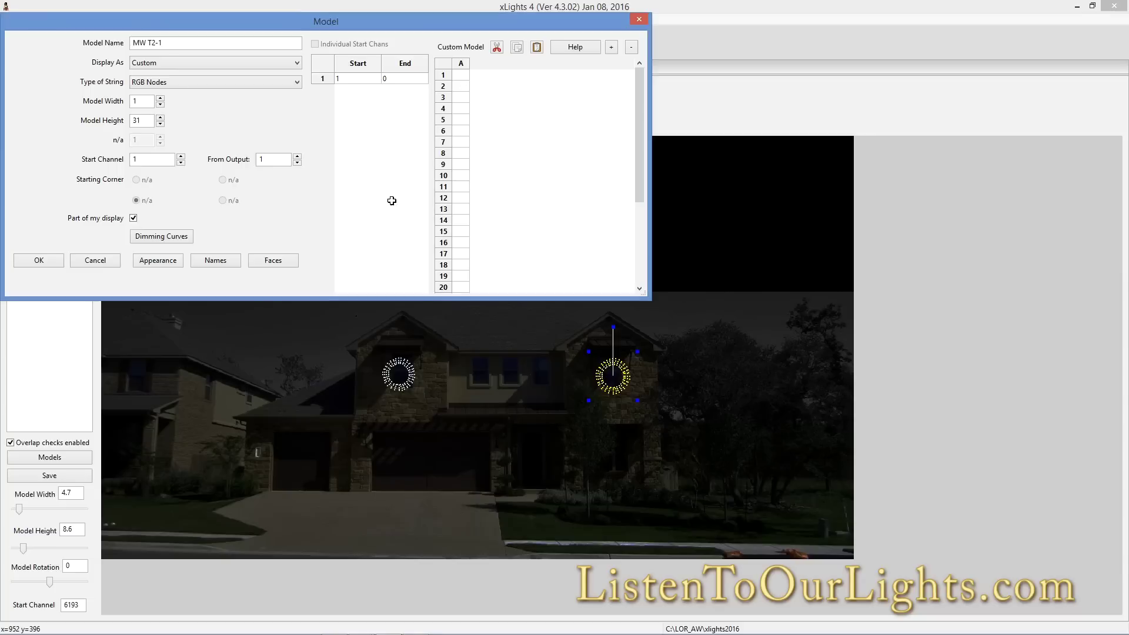
text(31)
drag(139, 102, 125, 125)
text(25)
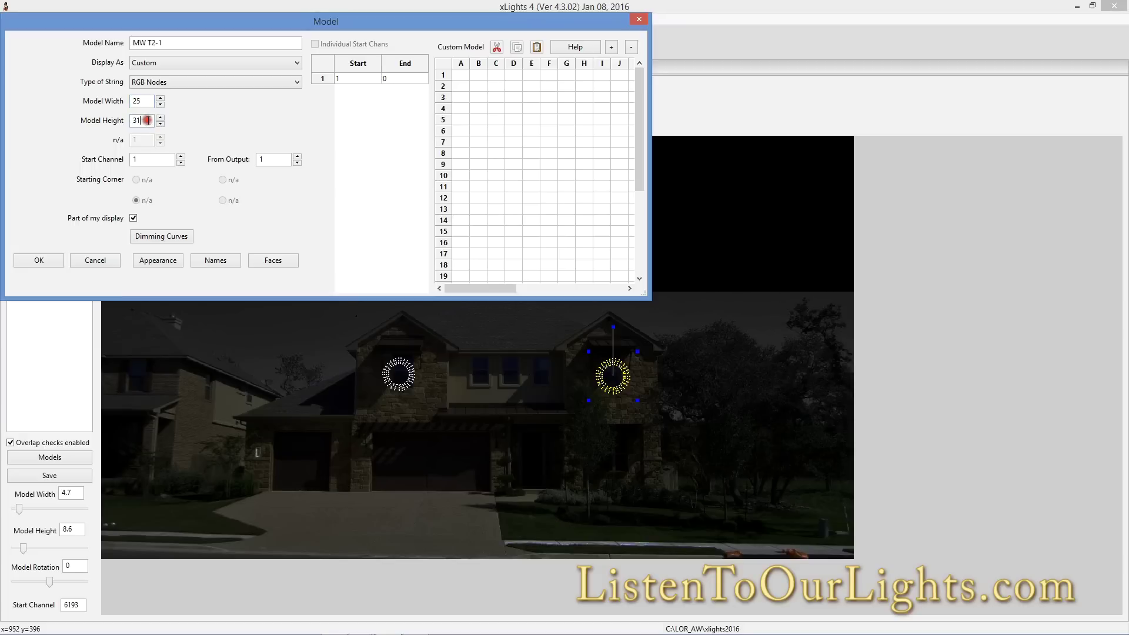
text(31)
click(536, 48)
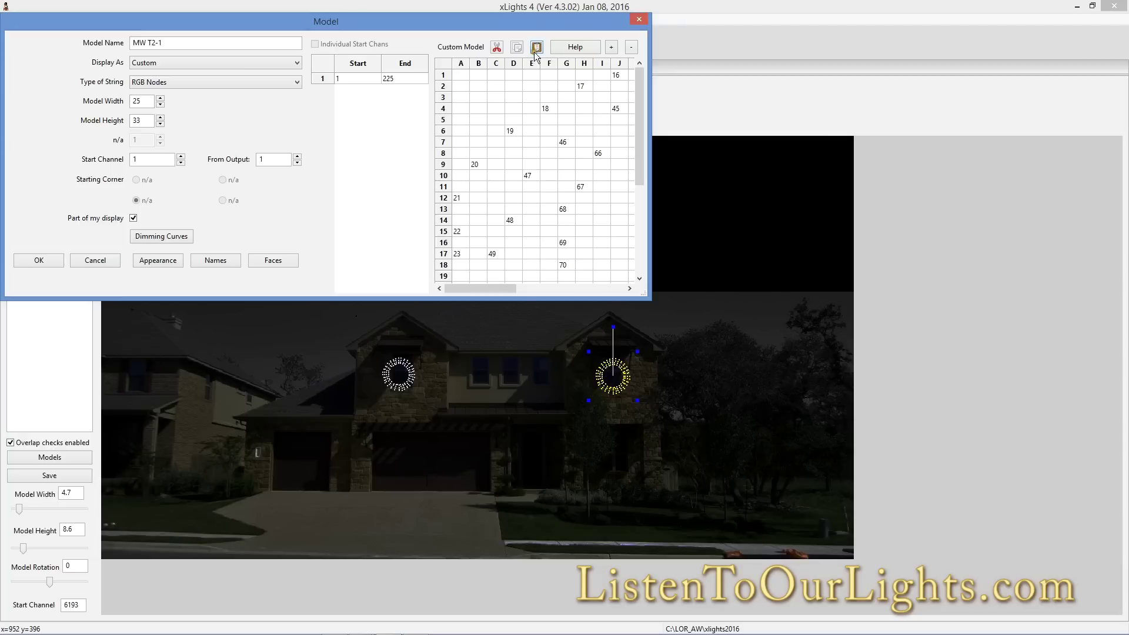
Give MW T2-1 start channel 6718 from the channel sheet and save the model
drag(474, 288, 602, 302)
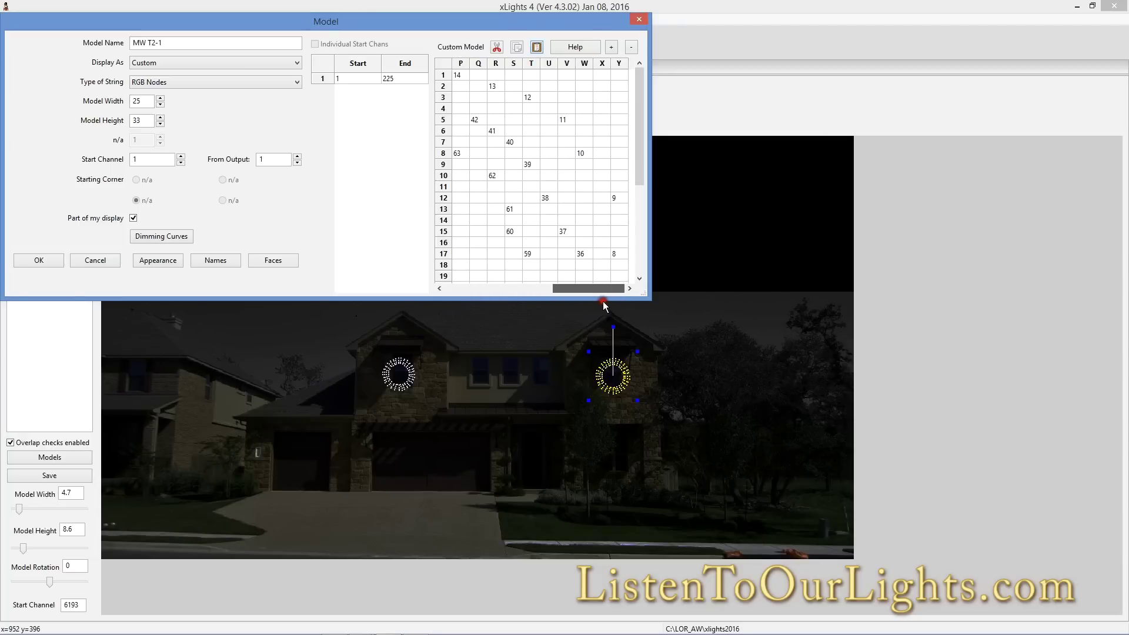
drag(639, 171, 634, 299)
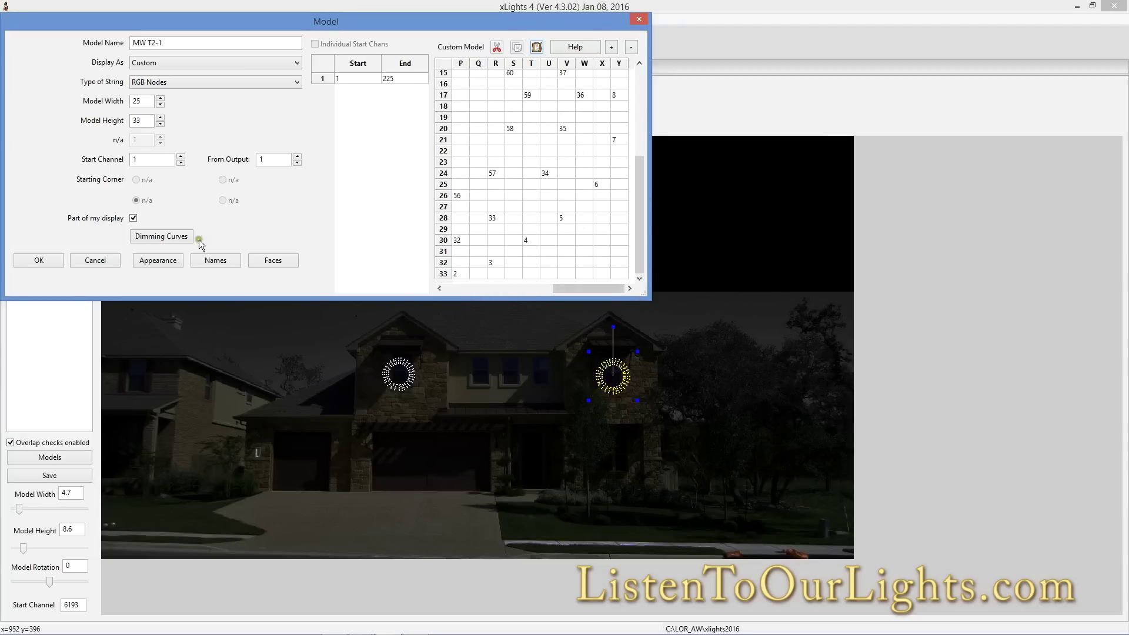
key(alt+Tab)
key(alt+Tab)
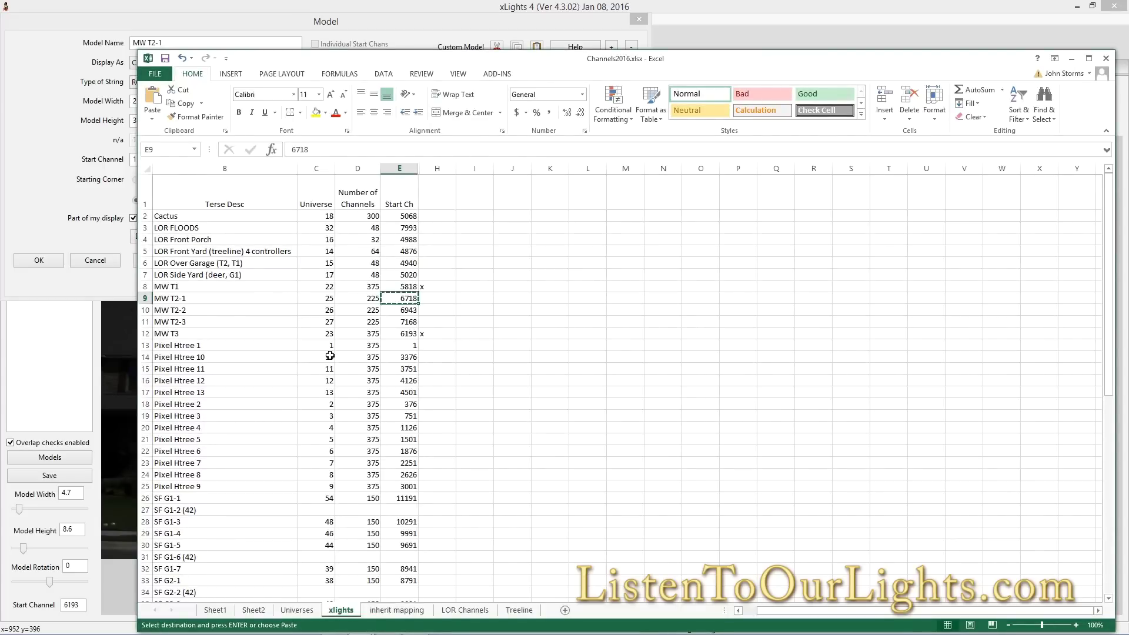
key(alt+Tab)
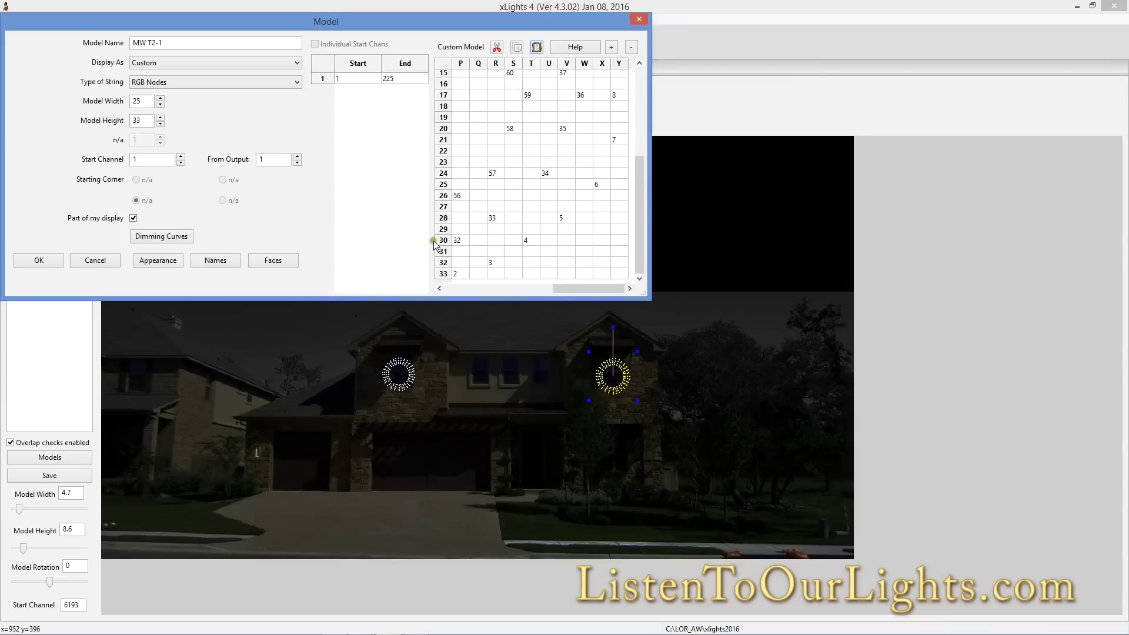
click(158, 157)
click(41, 260)
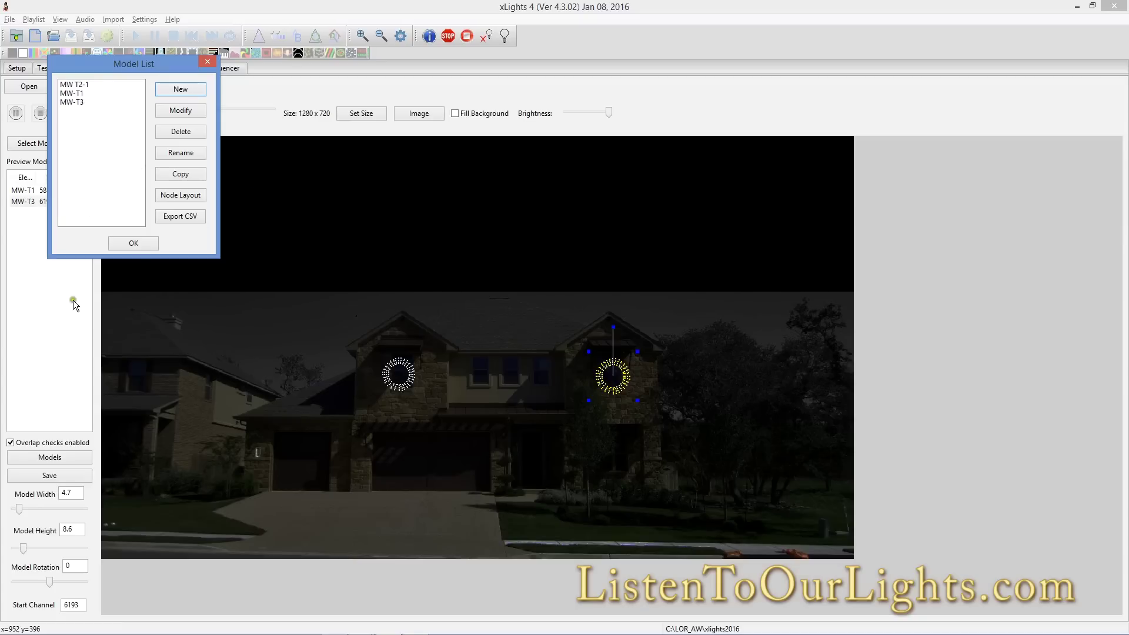
Shrink MW T2-1 to 2.8 × 4.5, centre it between the gable wreaths, and save the layout
click(125, 245)
click(482, 374)
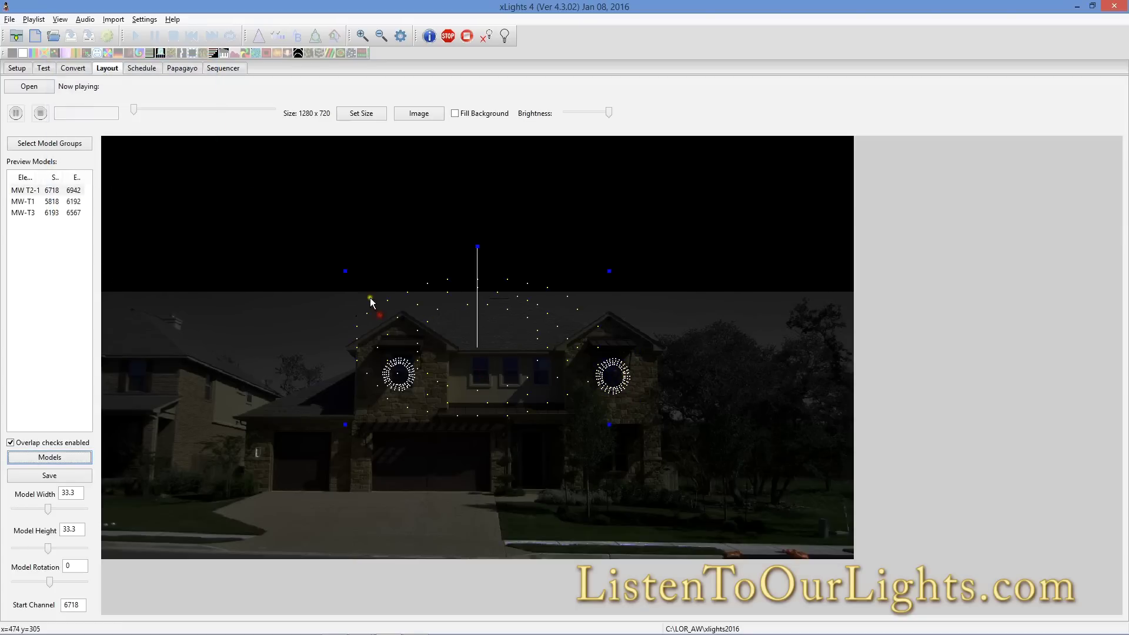
drag(347, 274, 460, 334)
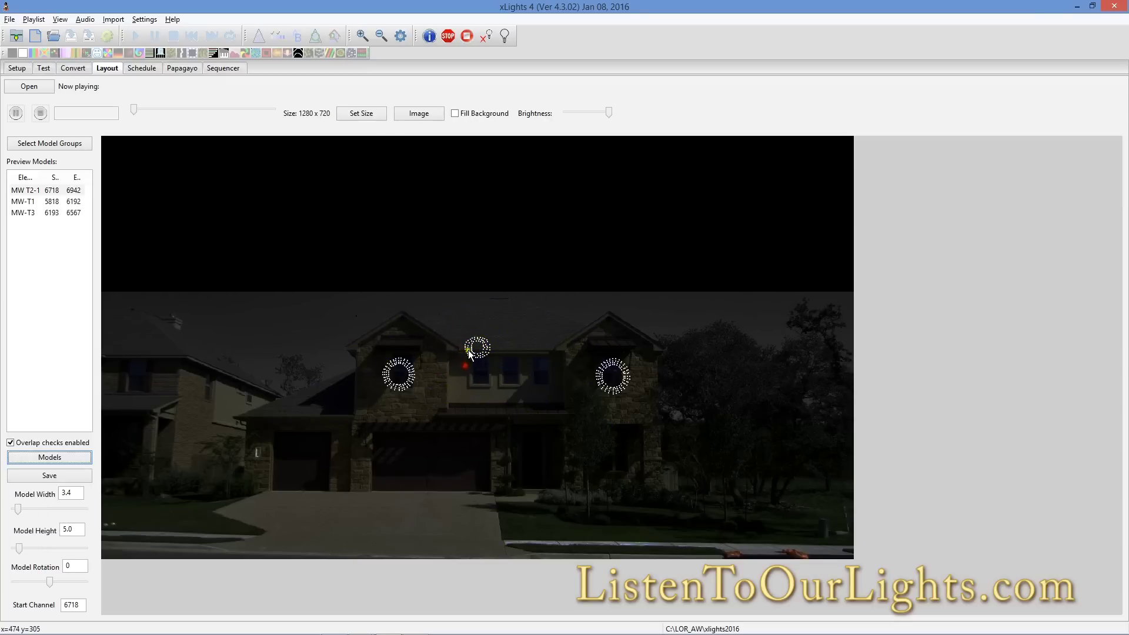
click(468, 352)
drag(474, 351, 475, 372)
drag(462, 351, 466, 355)
click(475, 371)
click(59, 476)
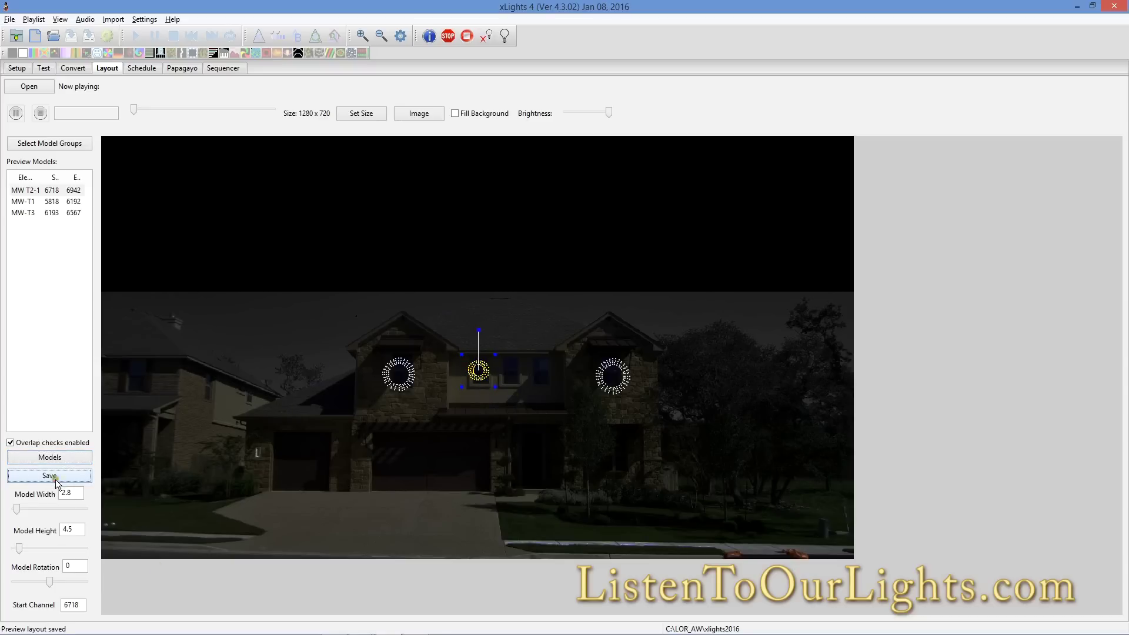
Duplicate MW T2-1 from the model list and rename the copy MW T2-2
click(51, 457)
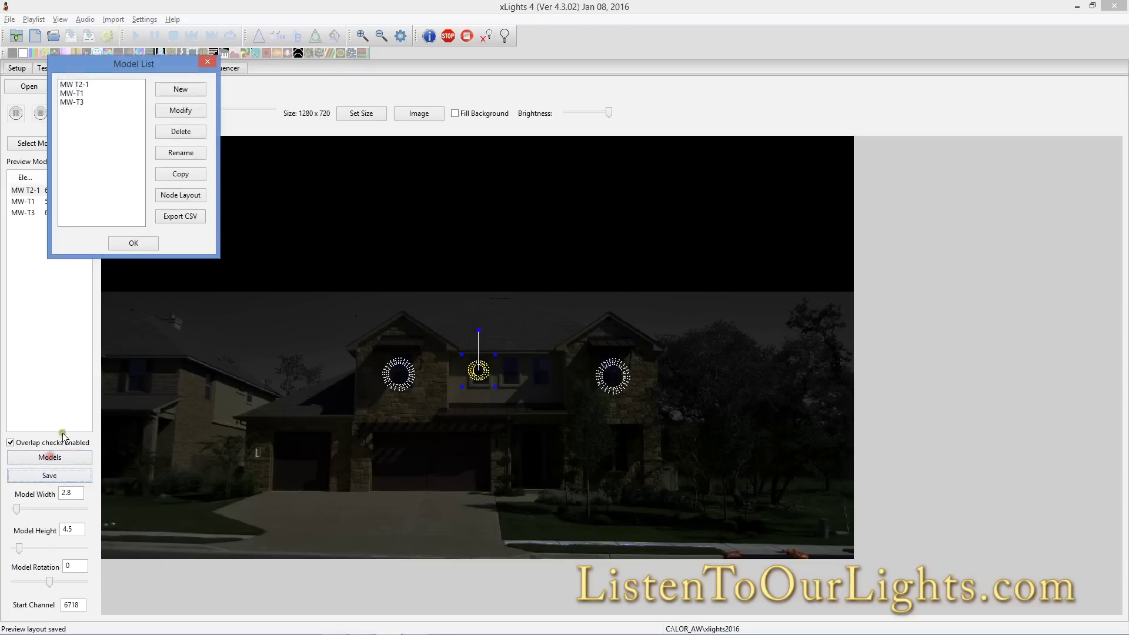
click(74, 84)
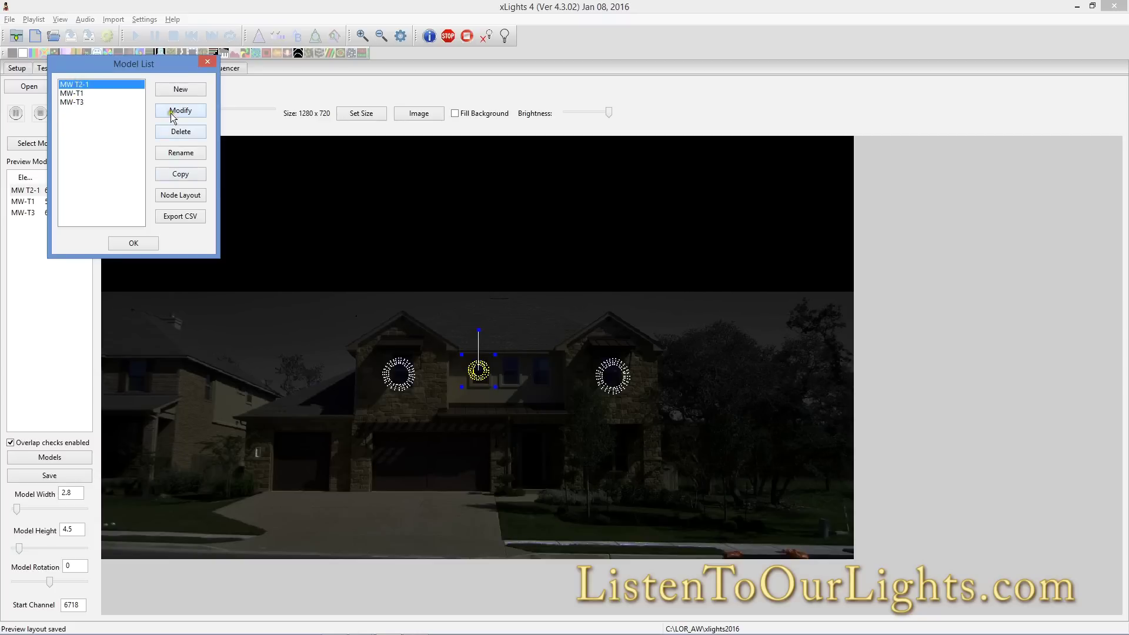
click(176, 175)
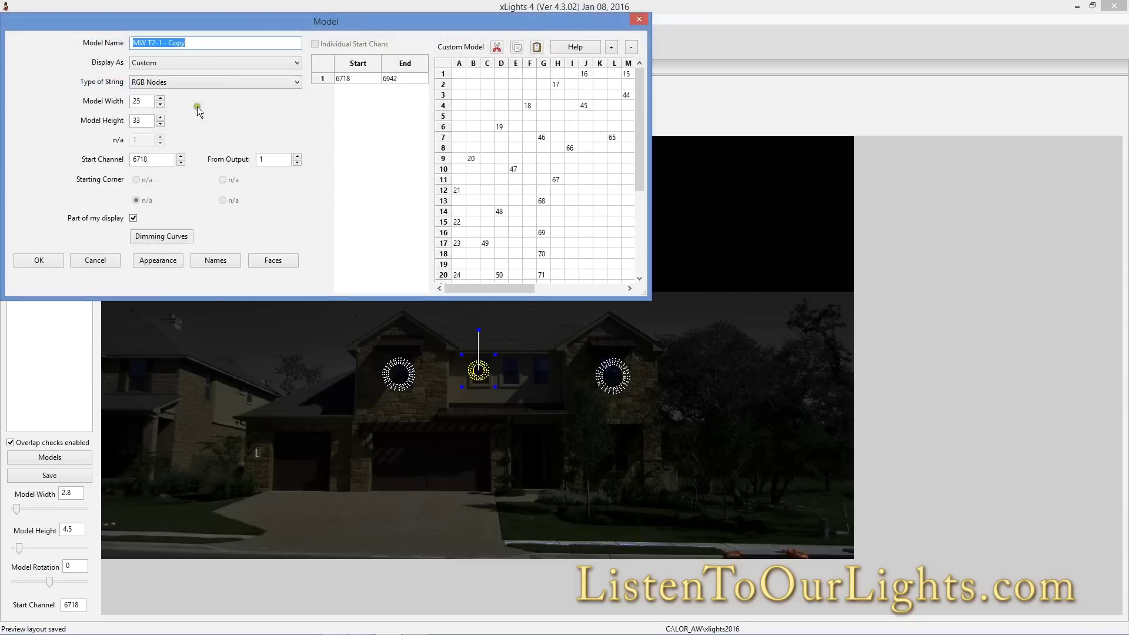
click(215, 43)
In the channel sheet, mark MW T2-1 done with an x and copy start channel 6943
key(alt+Tab)
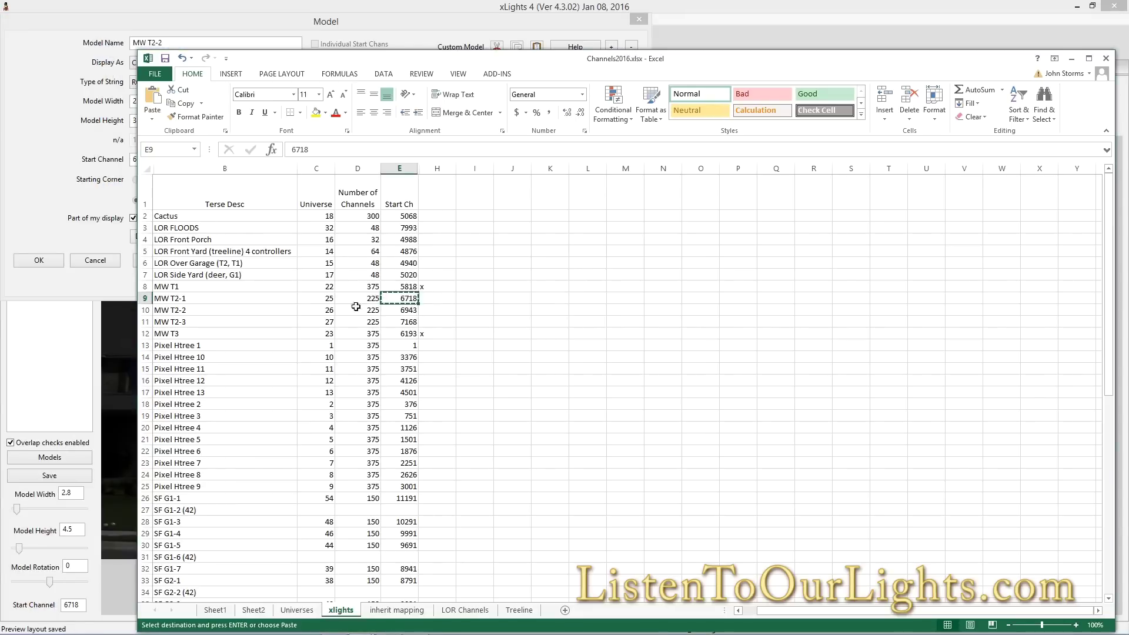
click(437, 300)
text(x)
key(Return)
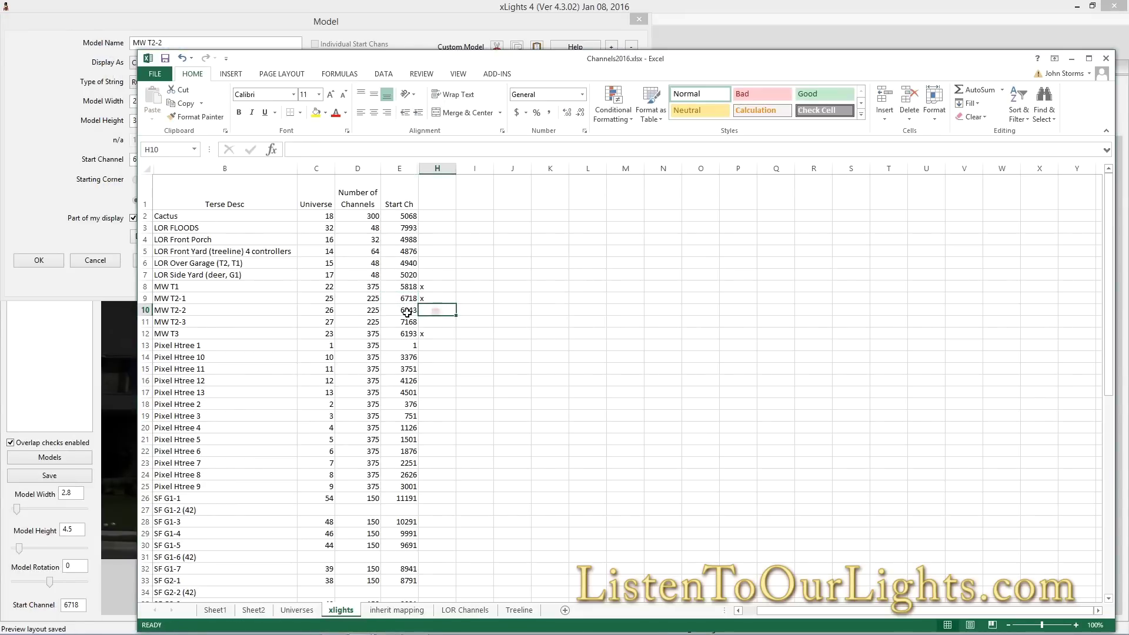
key(Left)
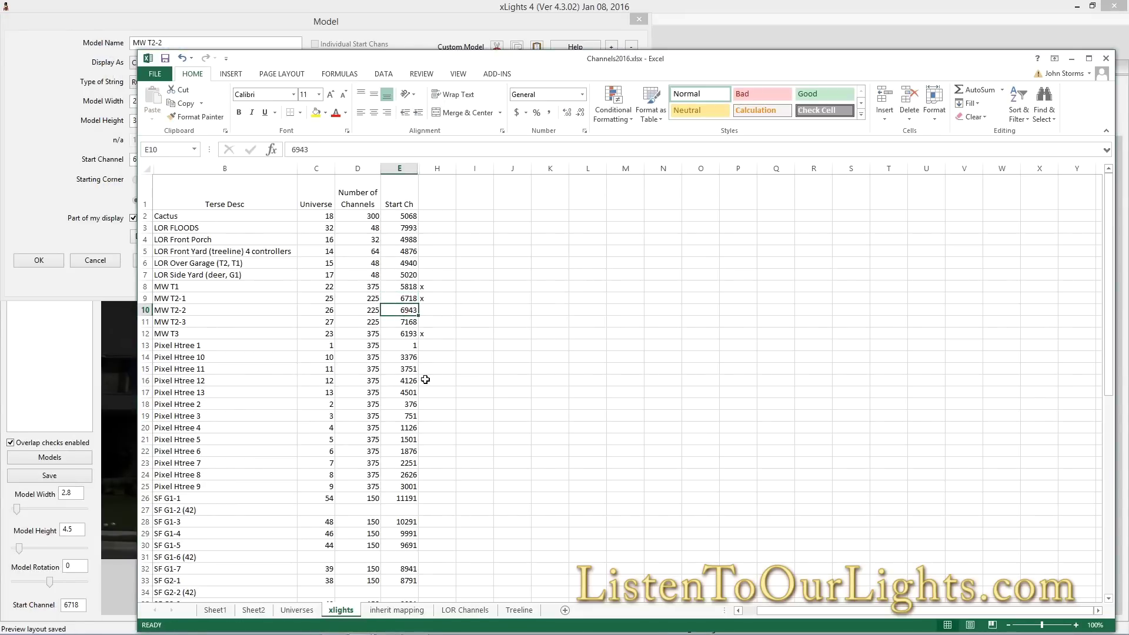
key(ctrl+c)
Set MW T2-2's start channel to 6943 and confirm its model settings
key(alt+Tab)
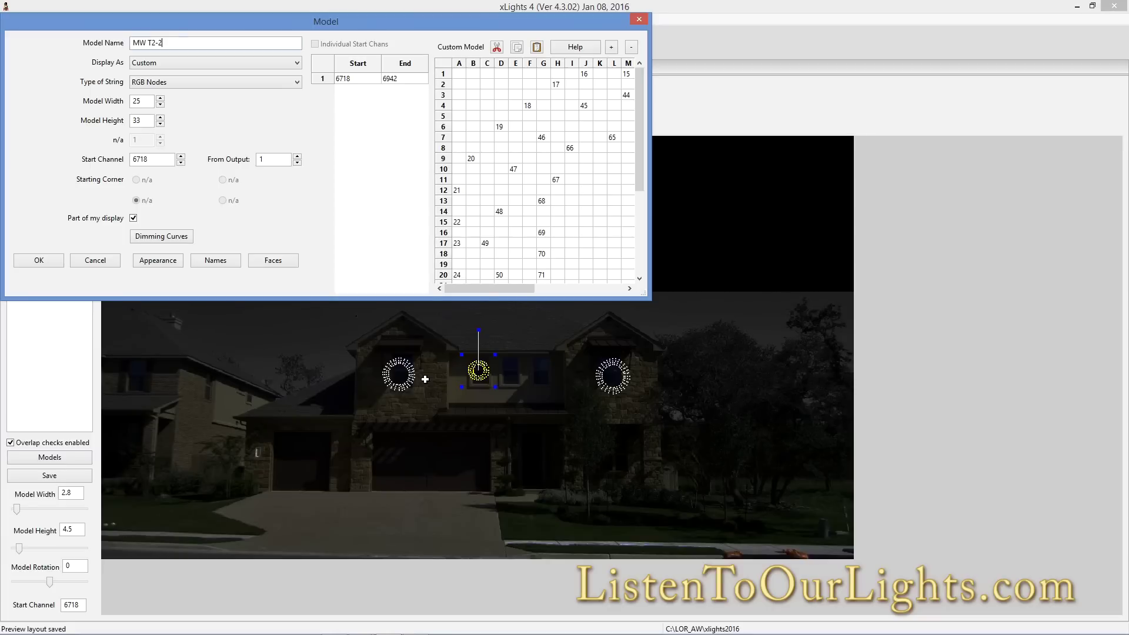
drag(161, 164, 116, 160)
text(6943)
click(38, 259)
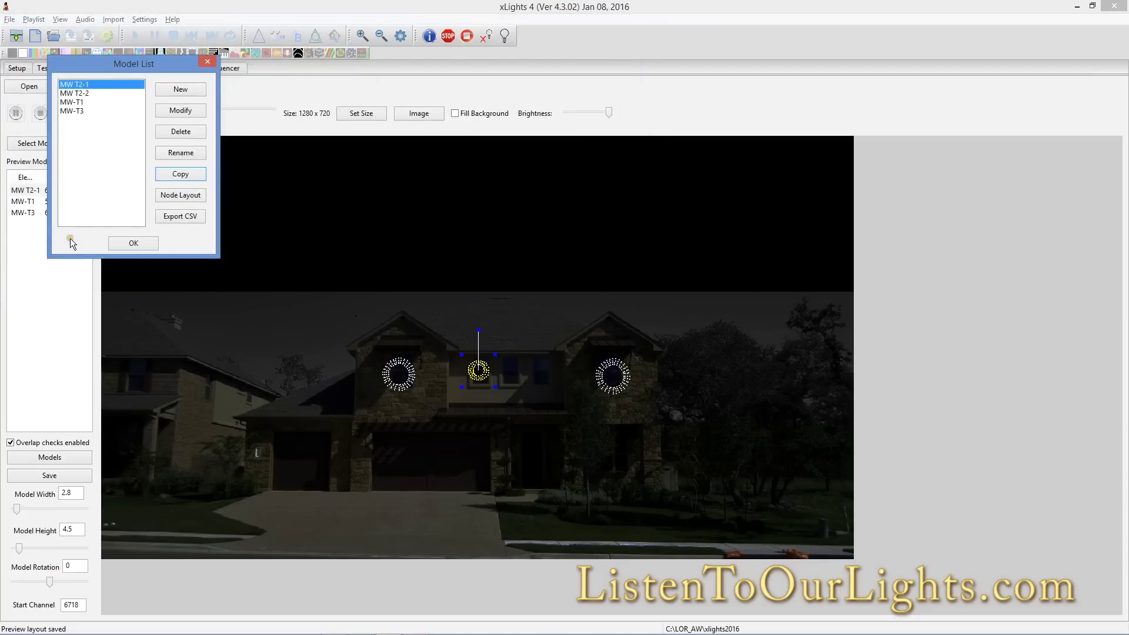
Mark MW T2-2 with an x in the sheet, then select MW T2-2 in the preview
key(alt+Tab)
click(430, 312)
text(x)
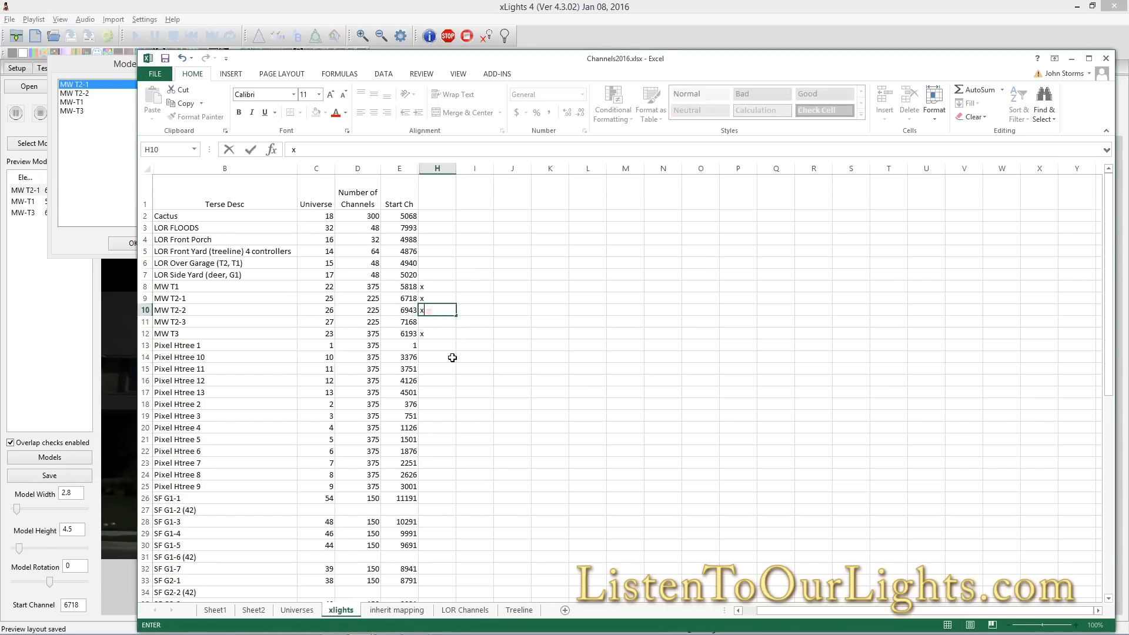
key(alt+Tab)
click(133, 243)
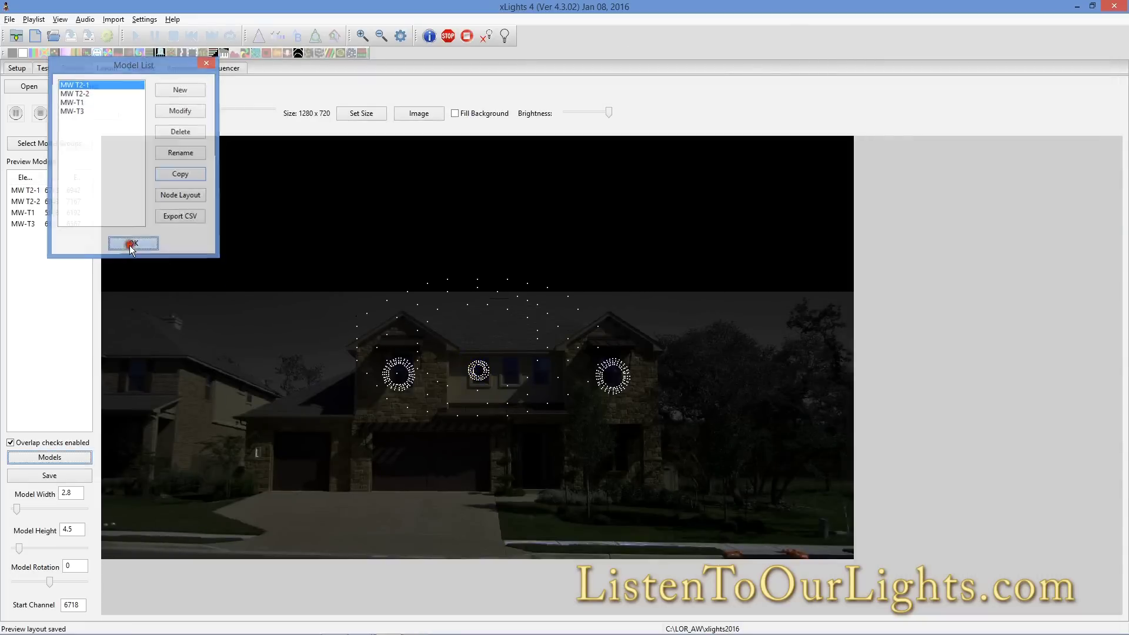
click(456, 312)
Shrink MW T2-2 and set it to width 2.8 and height 4.5, matching MW T2-1
drag(346, 271, 509, 369)
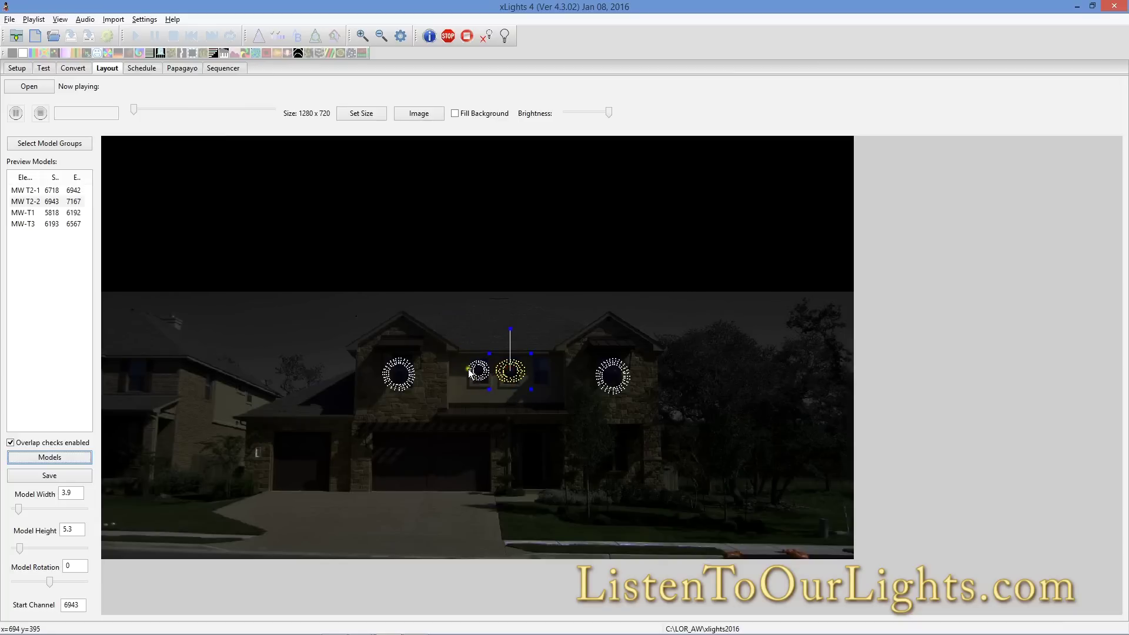
click(472, 371)
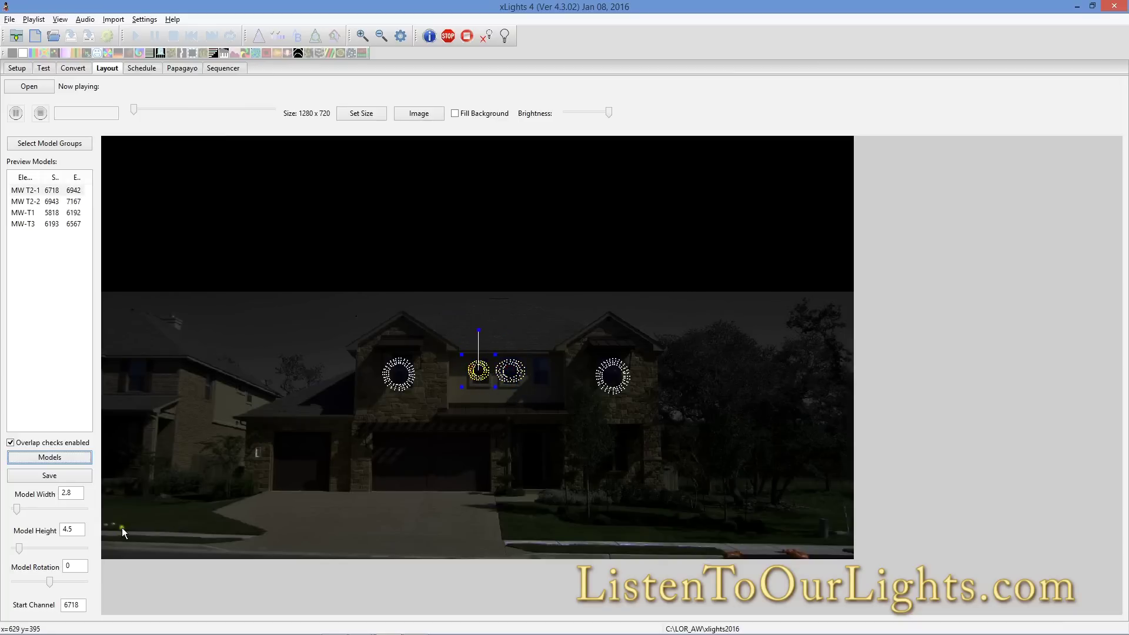
click(77, 530)
click(503, 381)
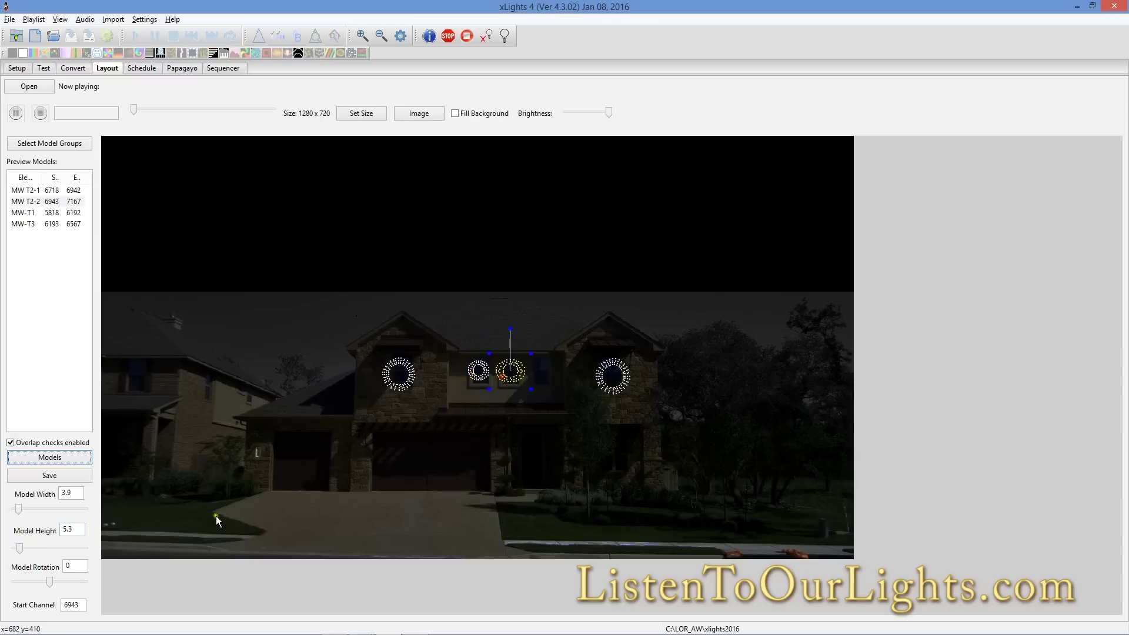
double_click(66, 493)
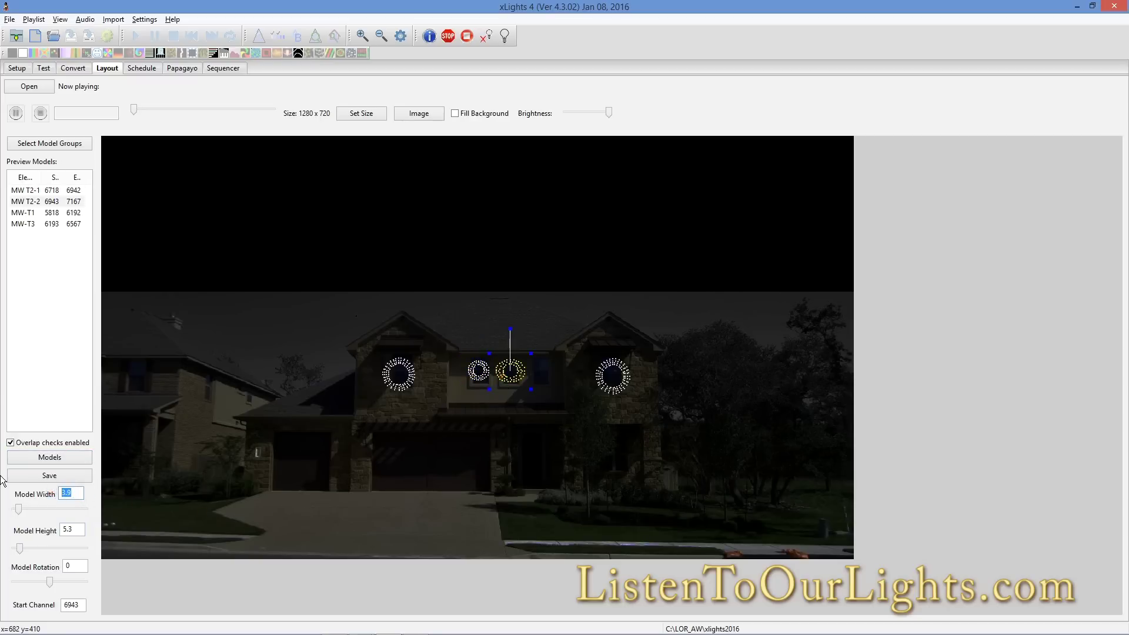
text(2.8)
double_click(80, 530)
text(4.5)
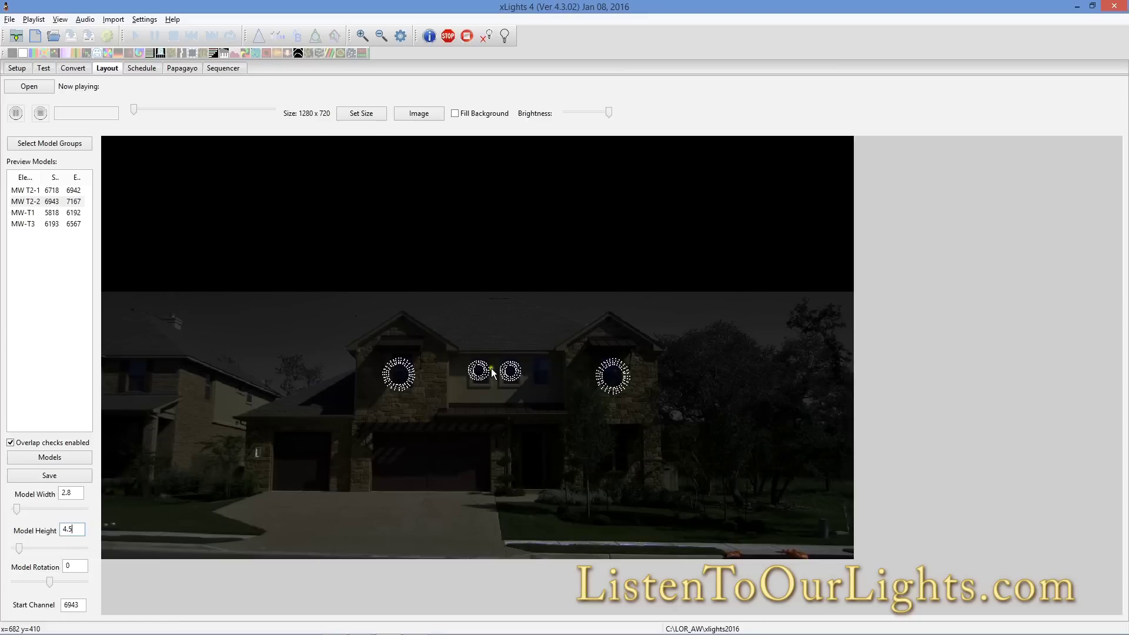
click(58, 457)
Copy MW T2-2 as MW T2-3, tick MW T2-2 in the sheet, and copy start channel 7168
click(77, 93)
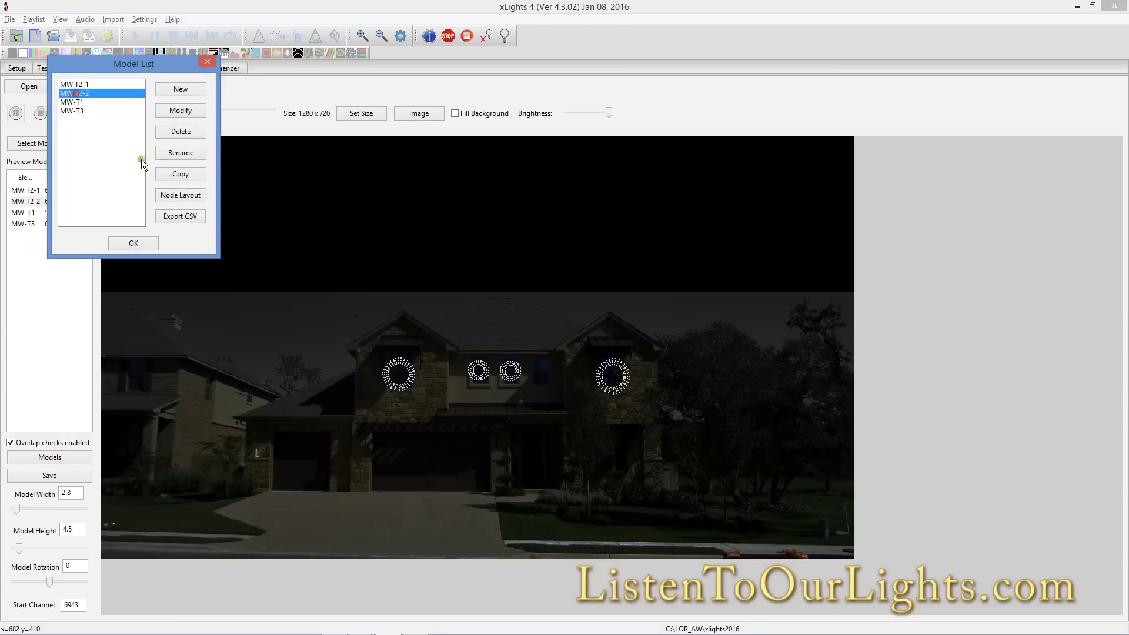
click(180, 175)
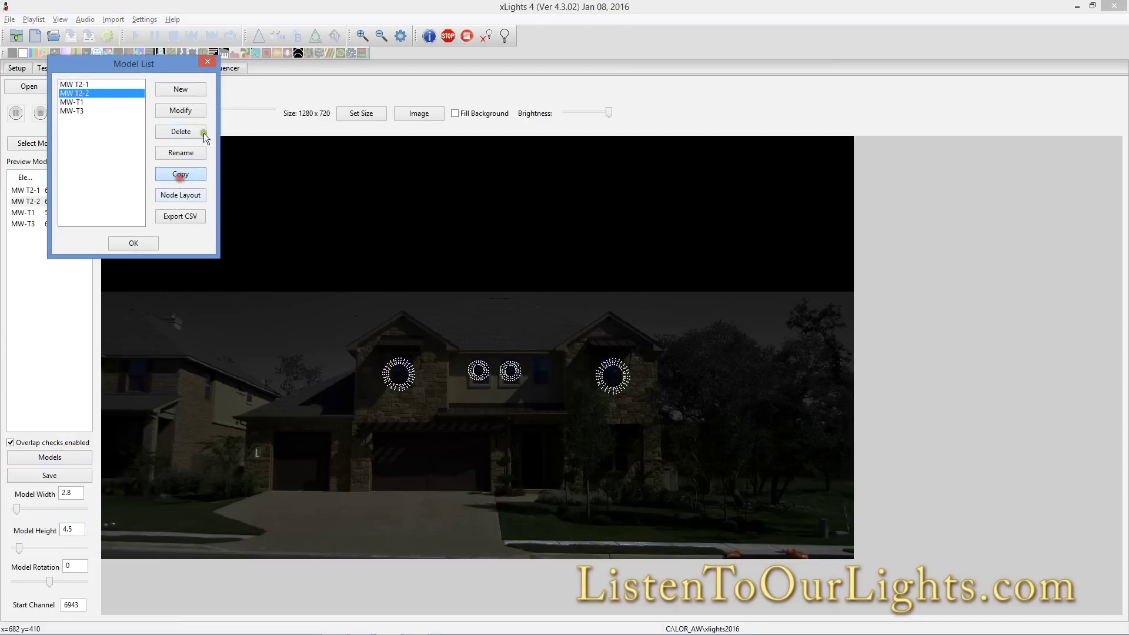
click(206, 47)
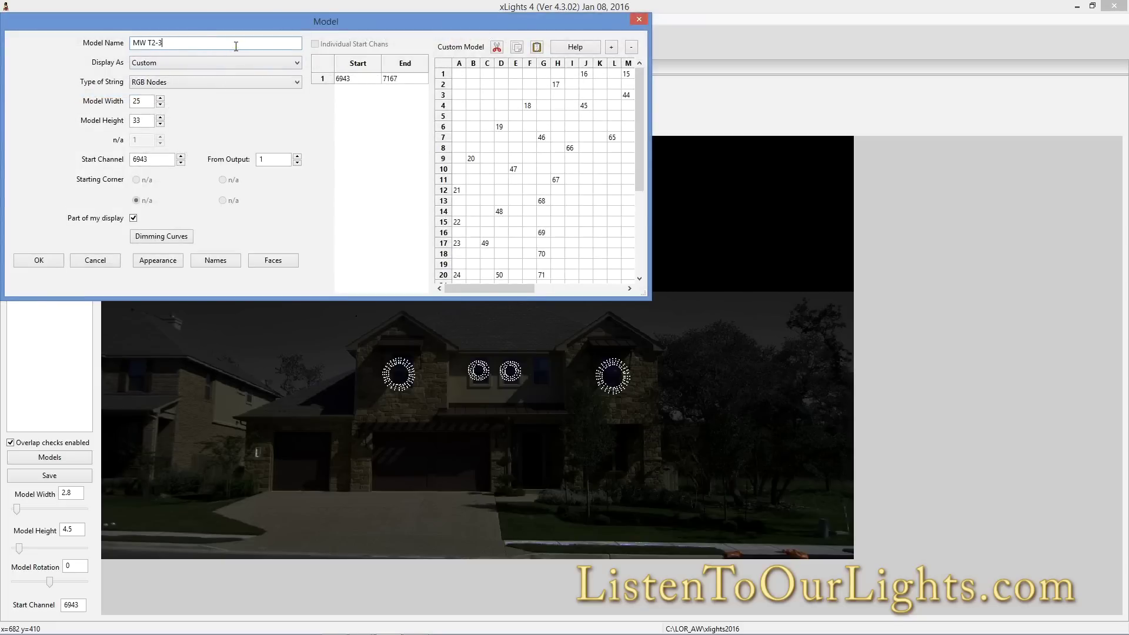
key(alt+Tab)
key(Return)
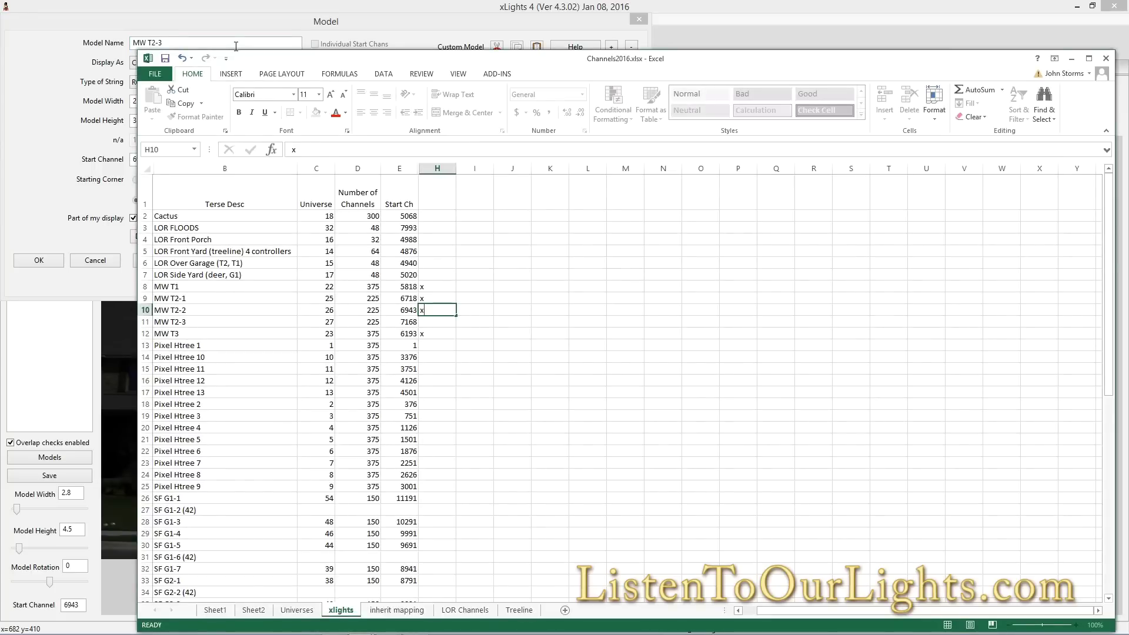
key(Left)
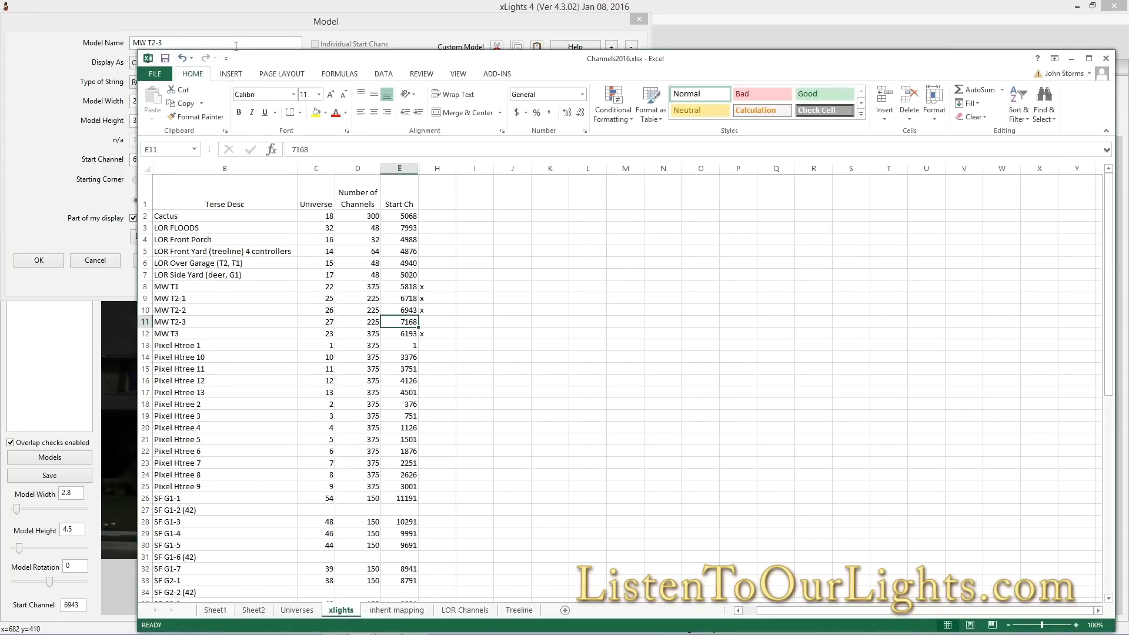
key(ctrl+c)
Set MW T2-3's start channel to 7168, confirm, and close the model list
key(alt)
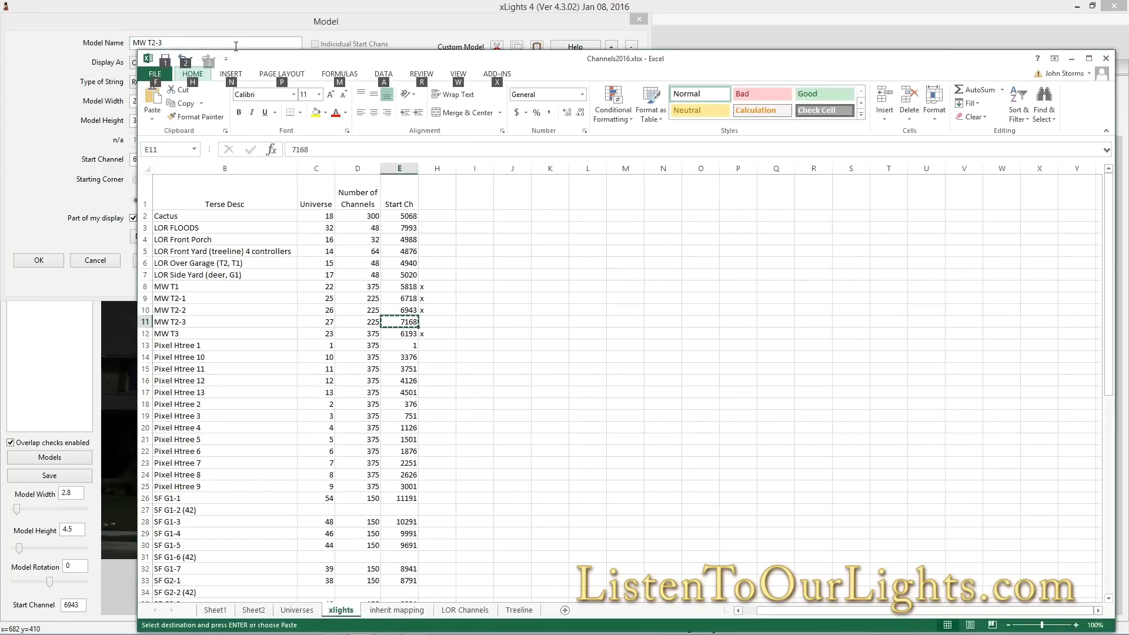
key(alt+Tab)
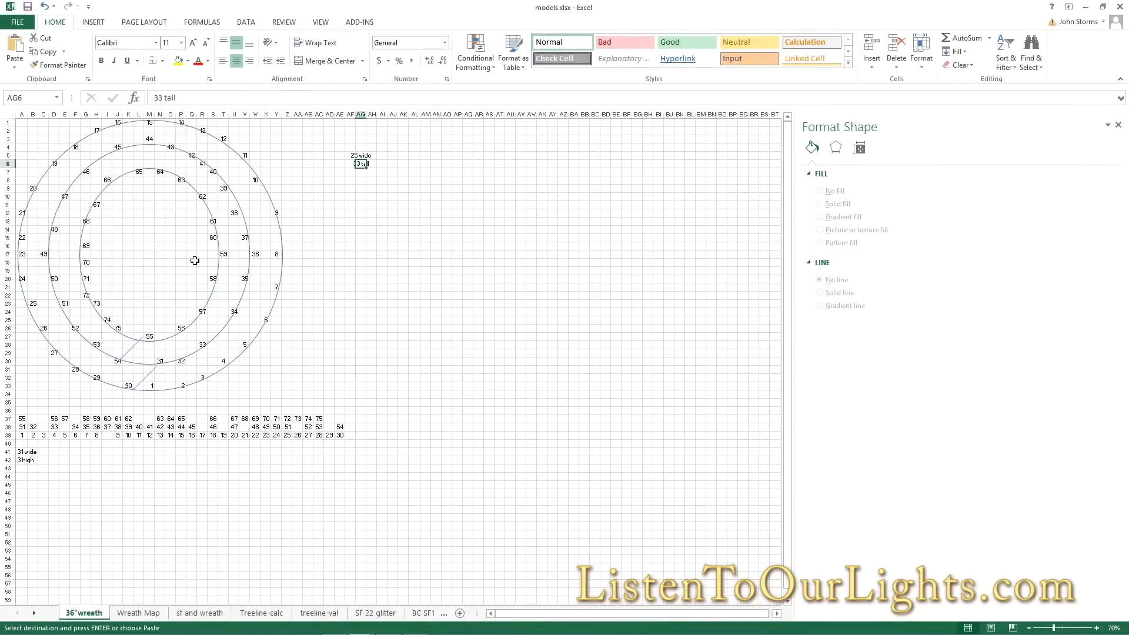
key(alt+Tab)
key(Tab)
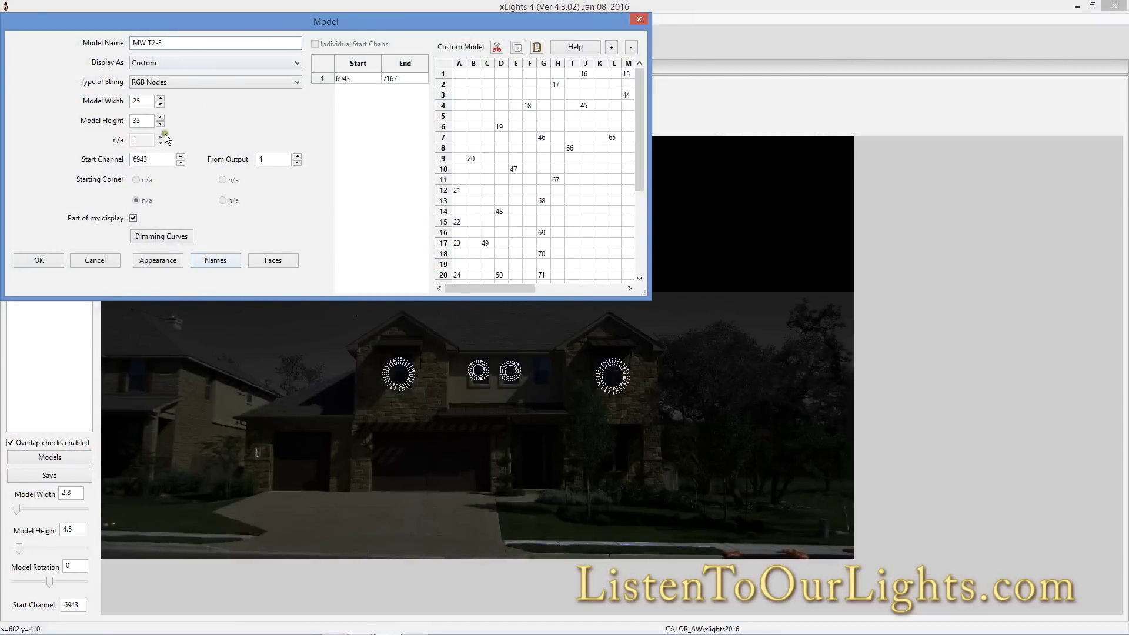
drag(156, 160, 89, 160)
text(7168)
click(35, 261)
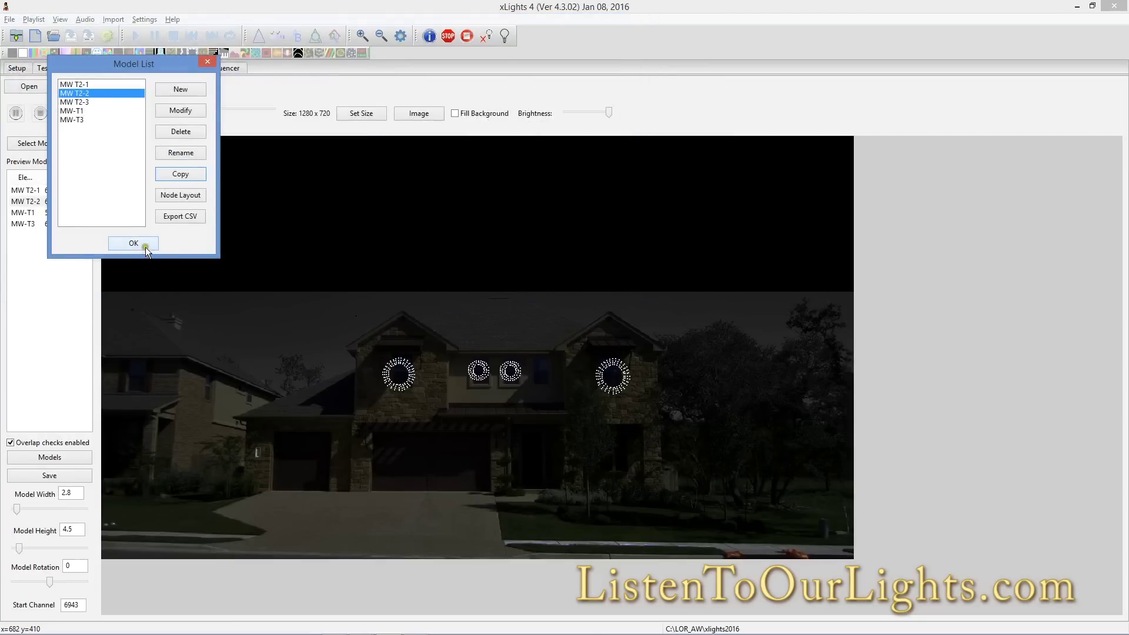
click(146, 247)
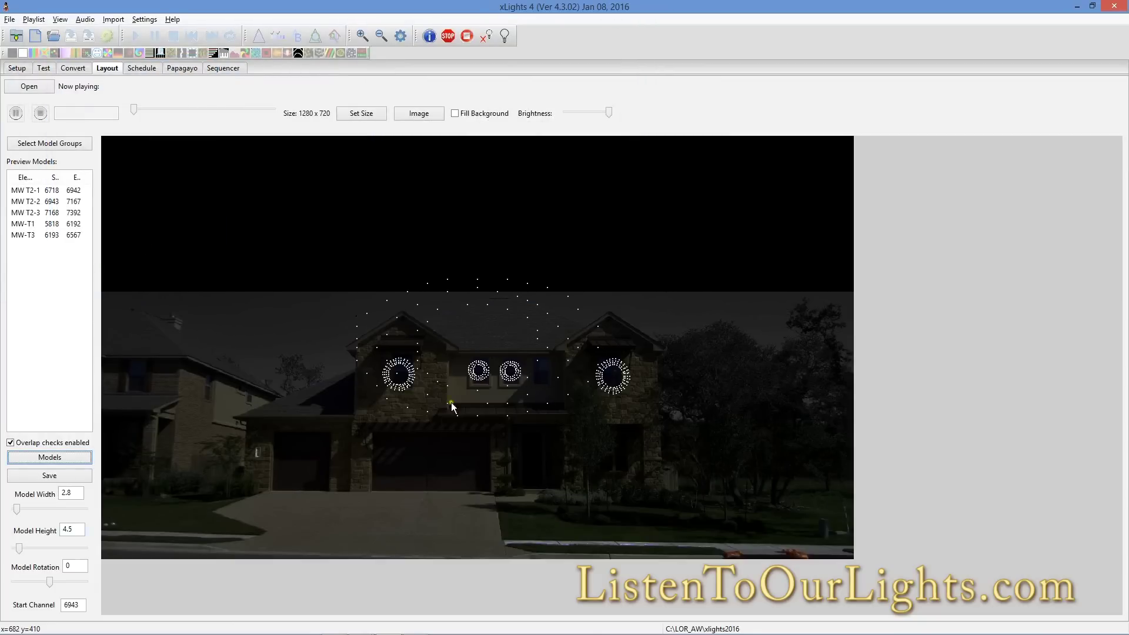
Resize MW T2-3 to 2.8 by 4.5 and move it beside the two wreaths over the middle windows
click(430, 317)
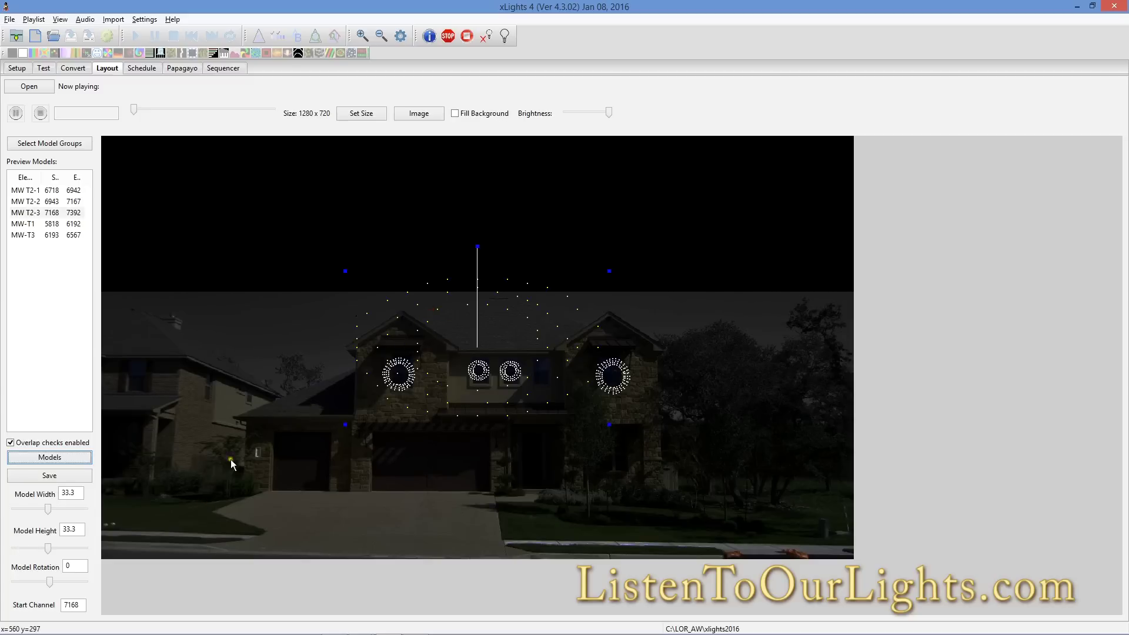
double_click(78, 488)
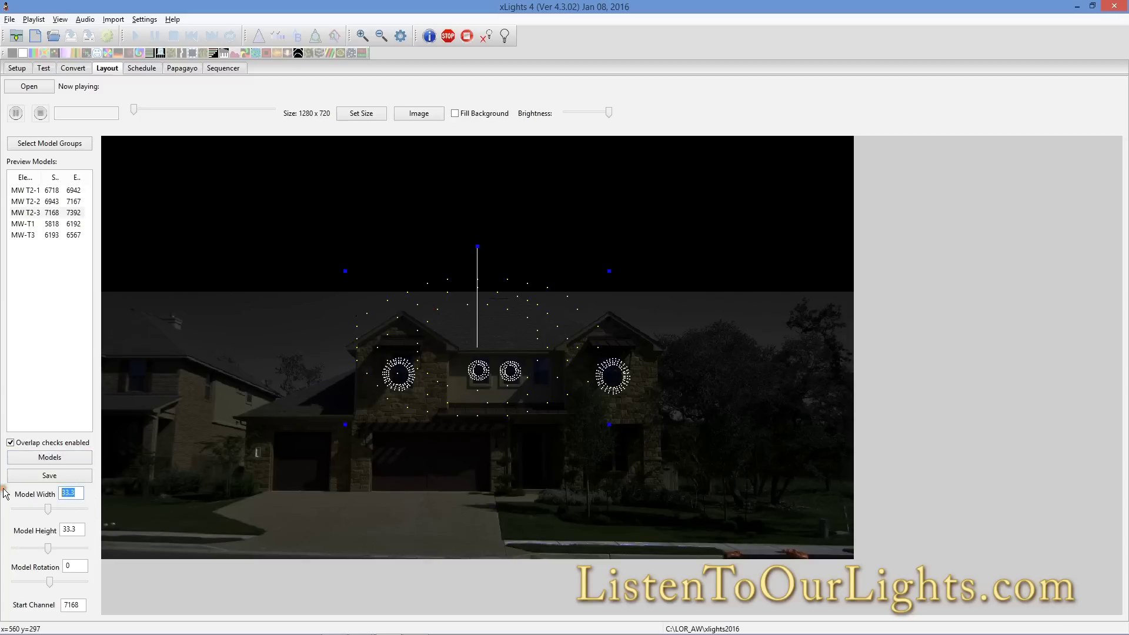
text(2.8)
key(Tab)
key(Tab)
text(4.5)
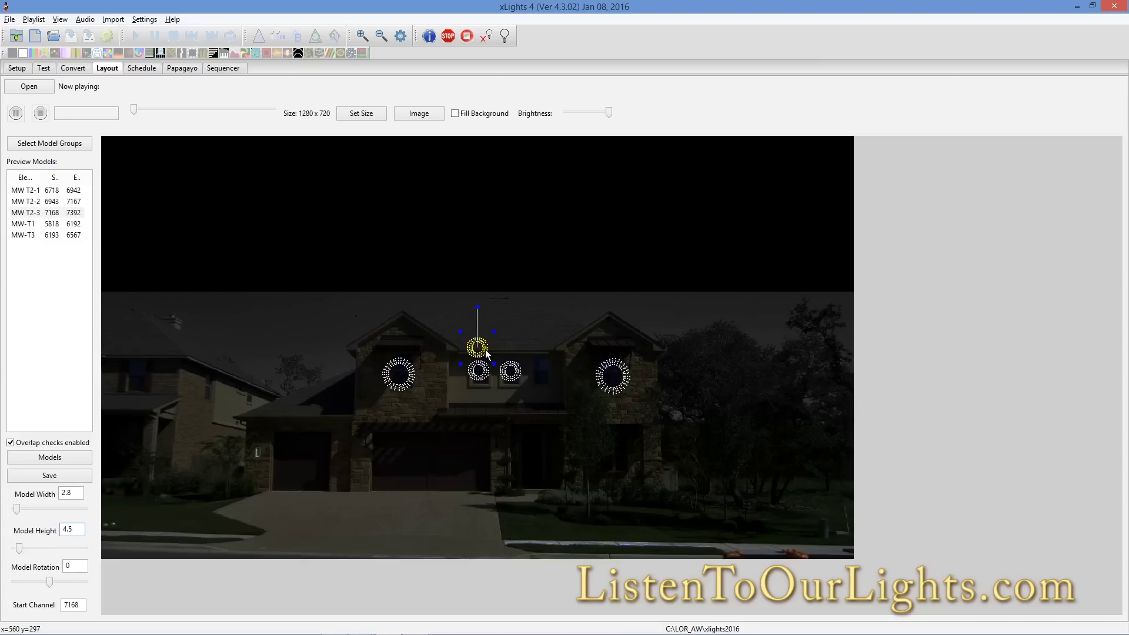
drag(486, 352, 570, 379)
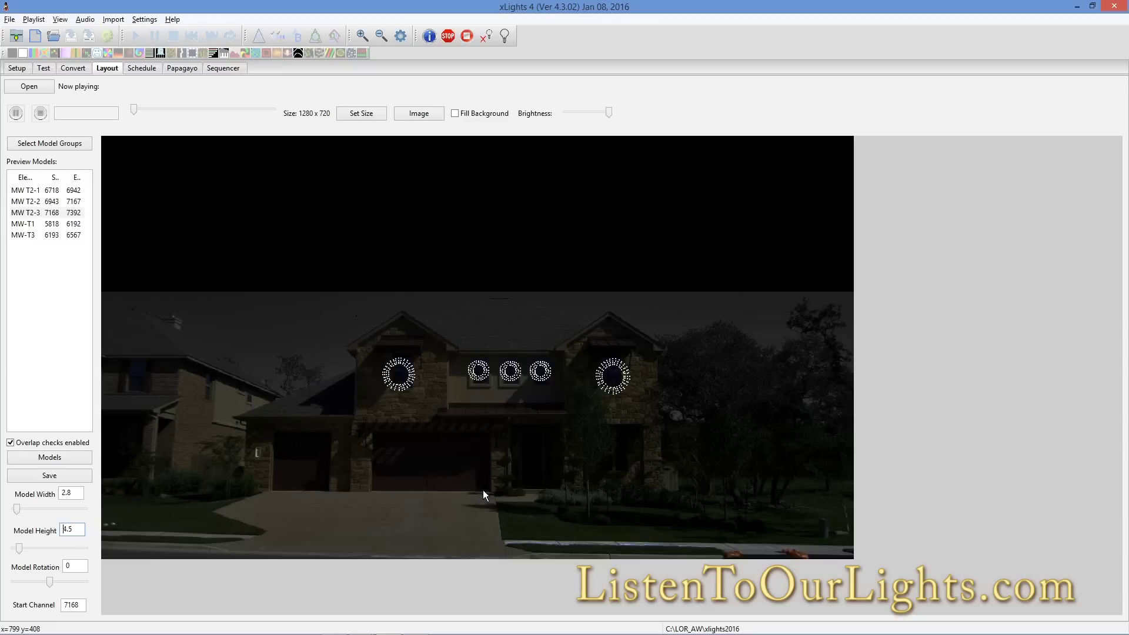
Open the Treeline-calc sheet in models.xlsx and inspect the formula in cell ER18
key(alt+Tab)
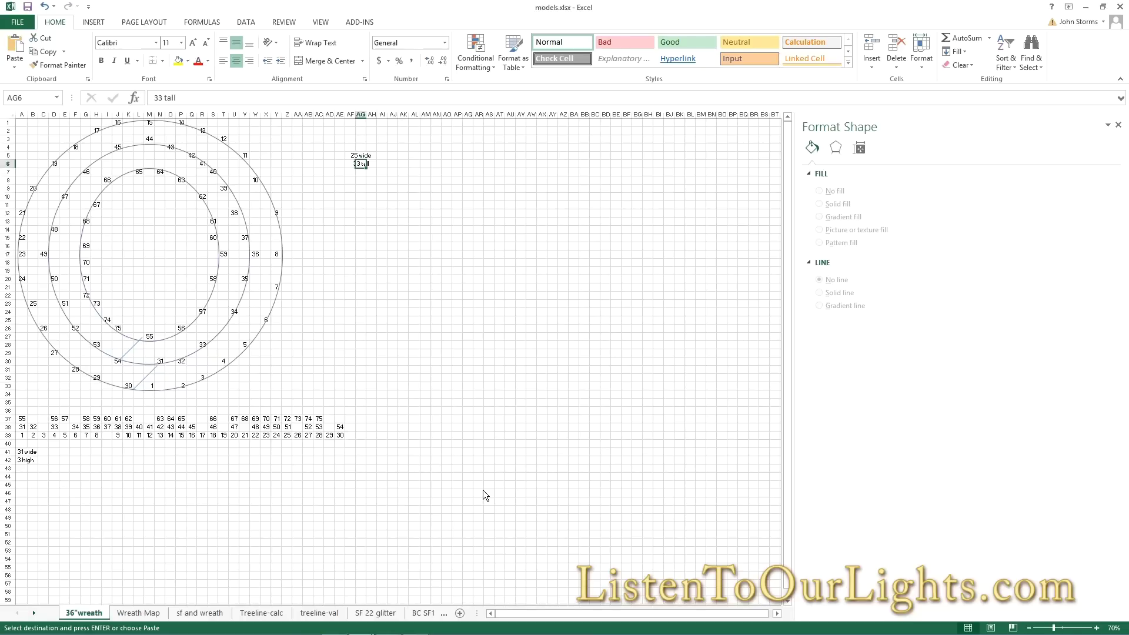
click(319, 611)
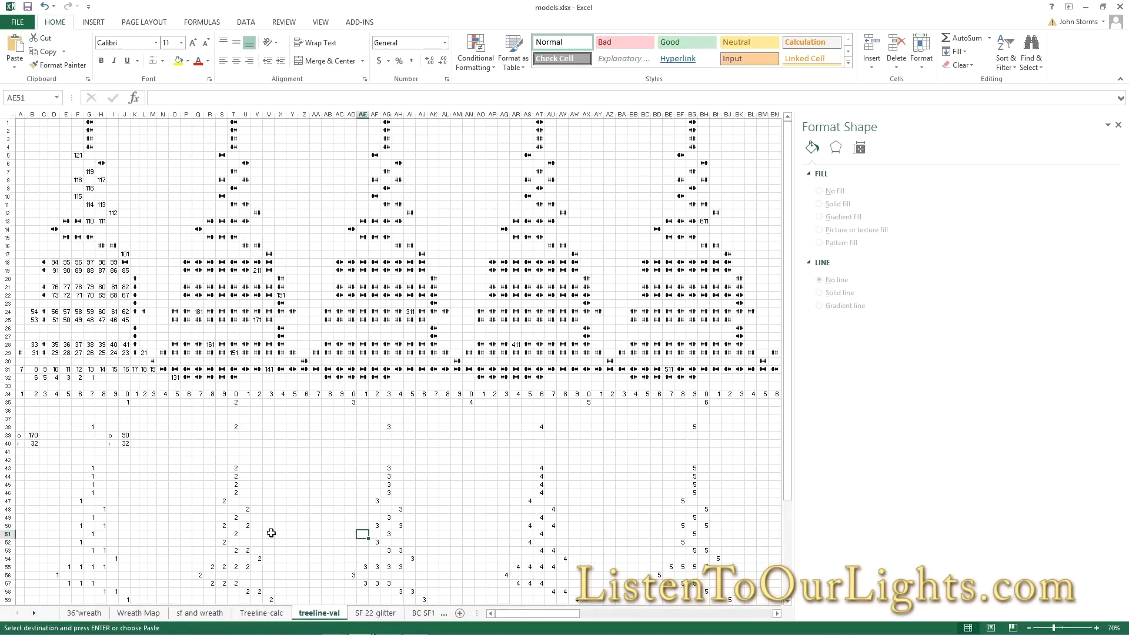
click(264, 613)
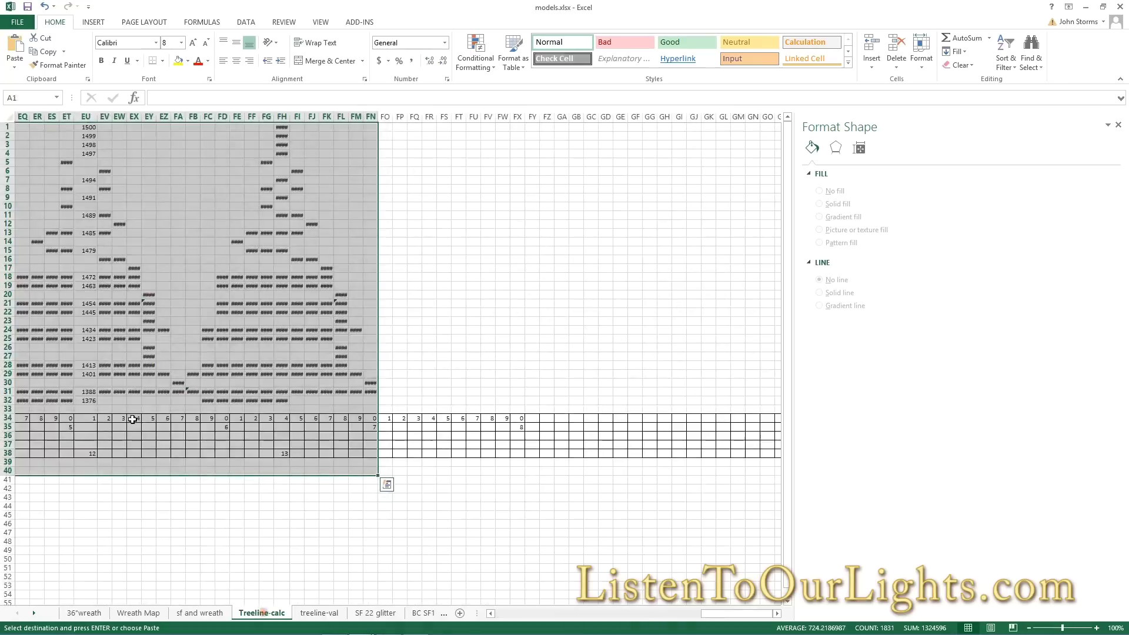
click(472, 365)
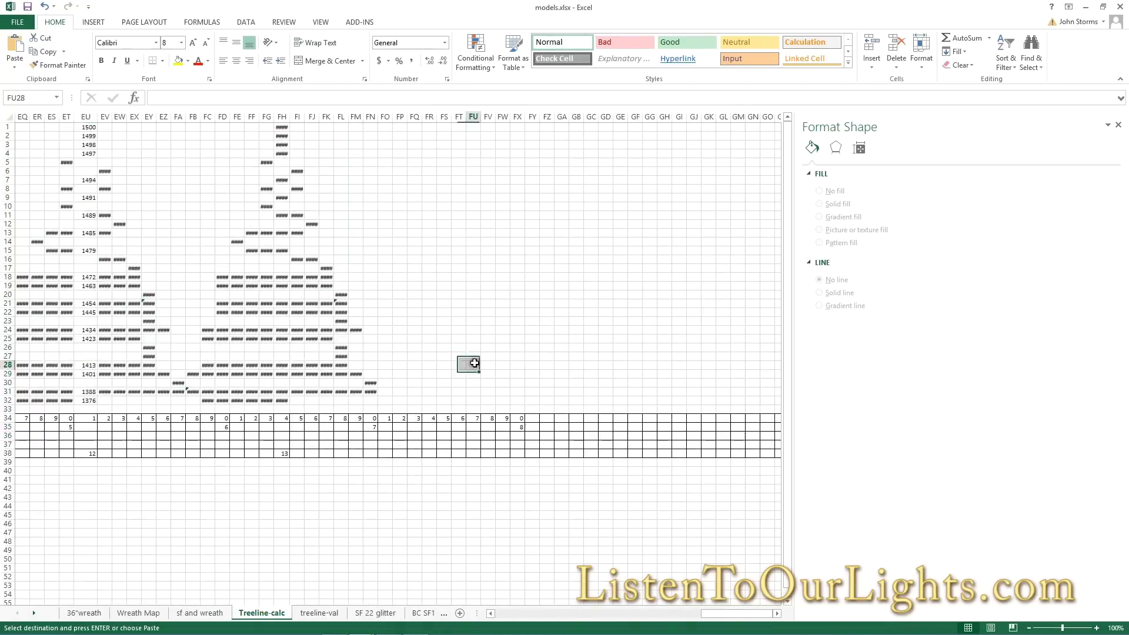
click(36, 278)
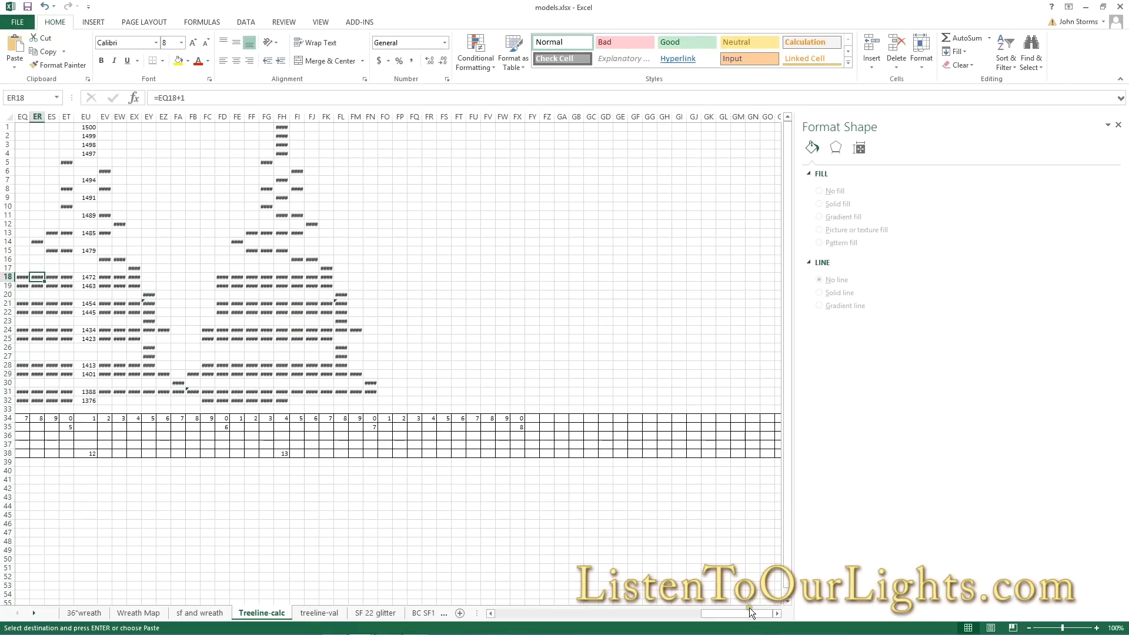
drag(749, 608, 543, 613)
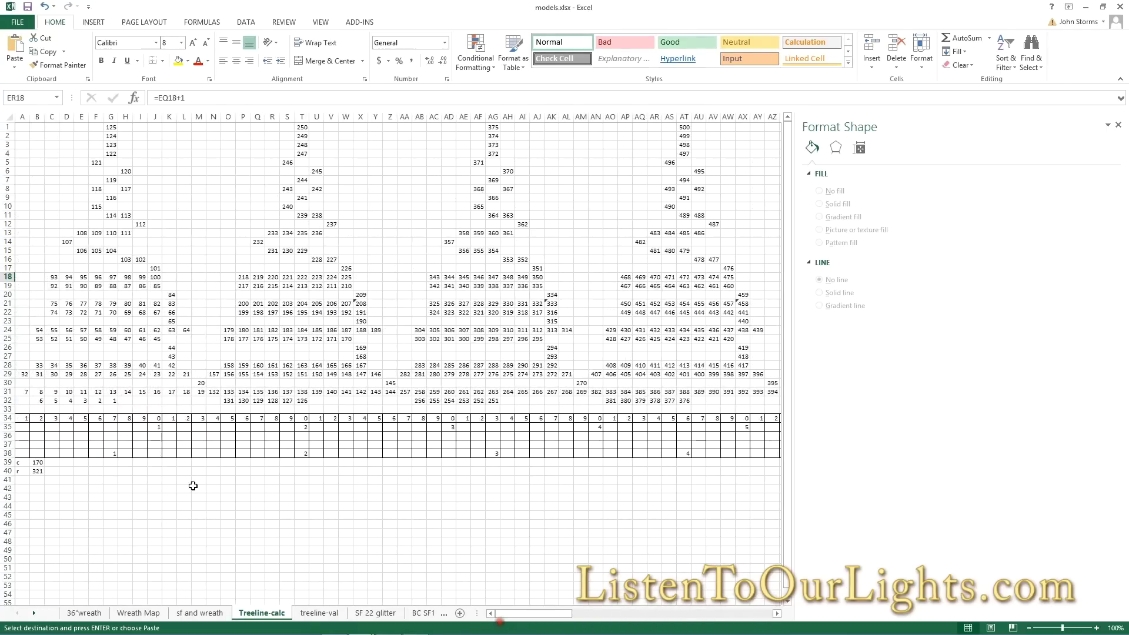
Check the values and formulas in cells G32, E32, M31, T32, S32 and P31
click(113, 401)
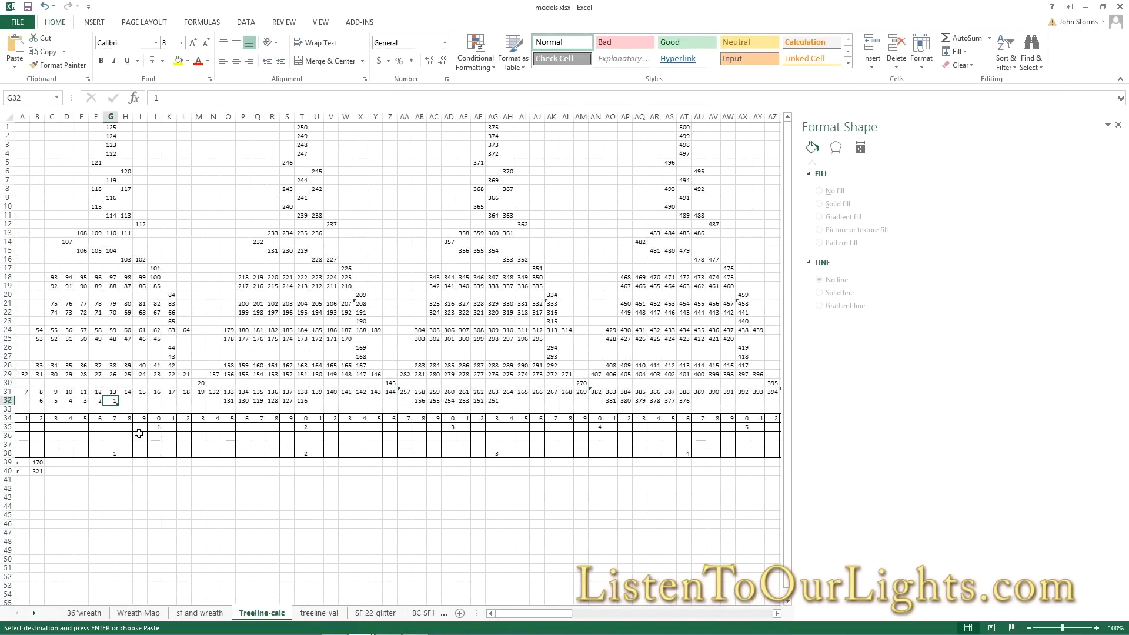
key(Left)
key(Left)
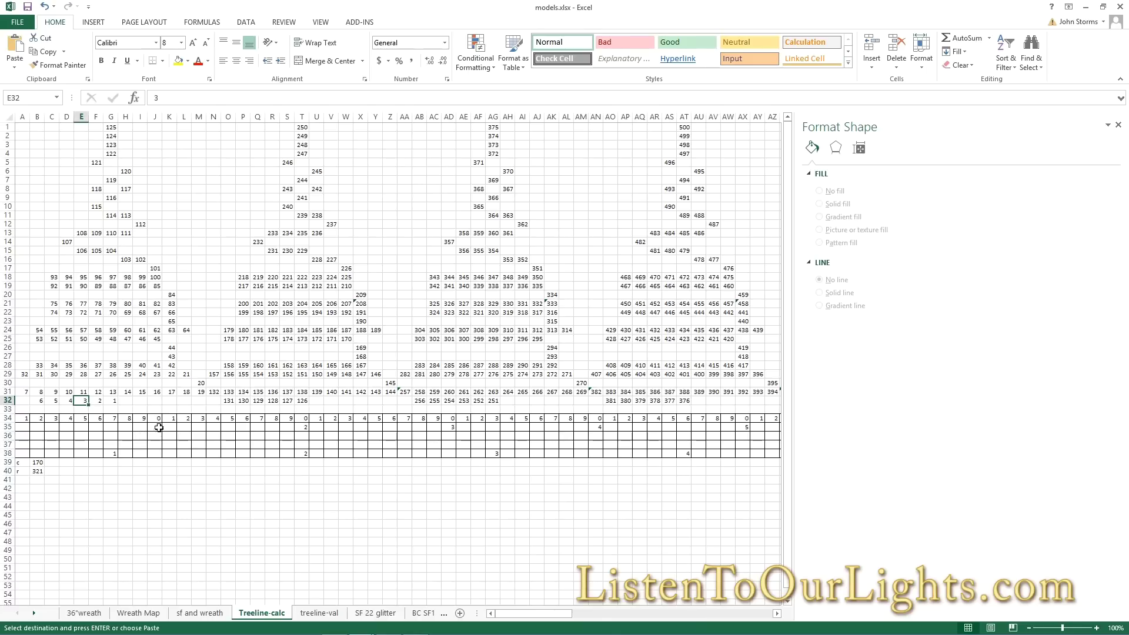
click(200, 391)
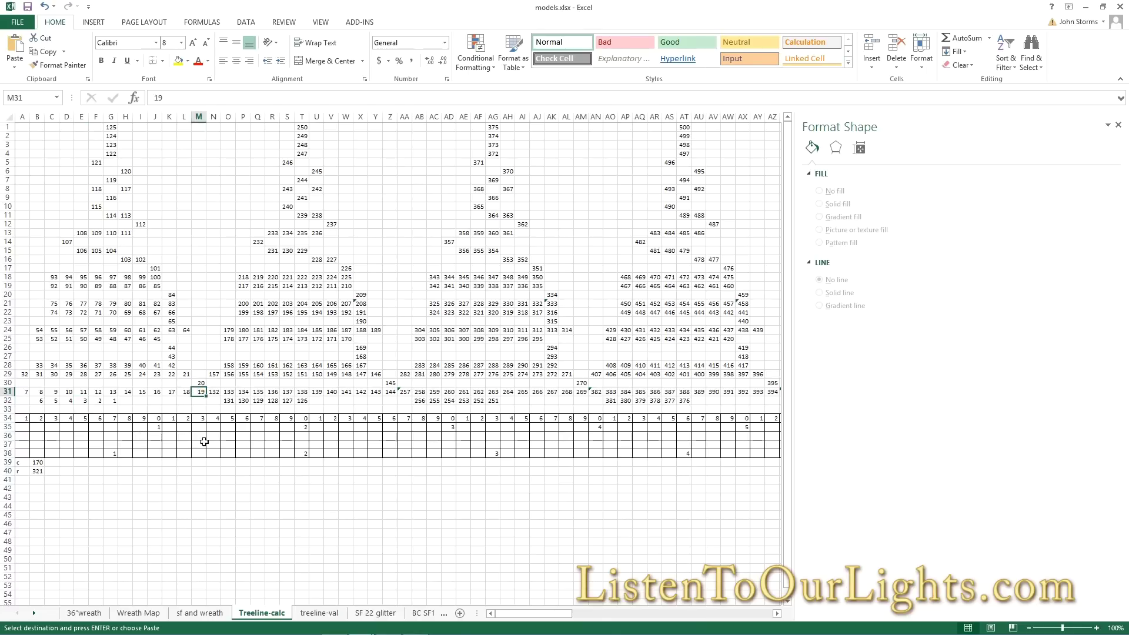
click(304, 401)
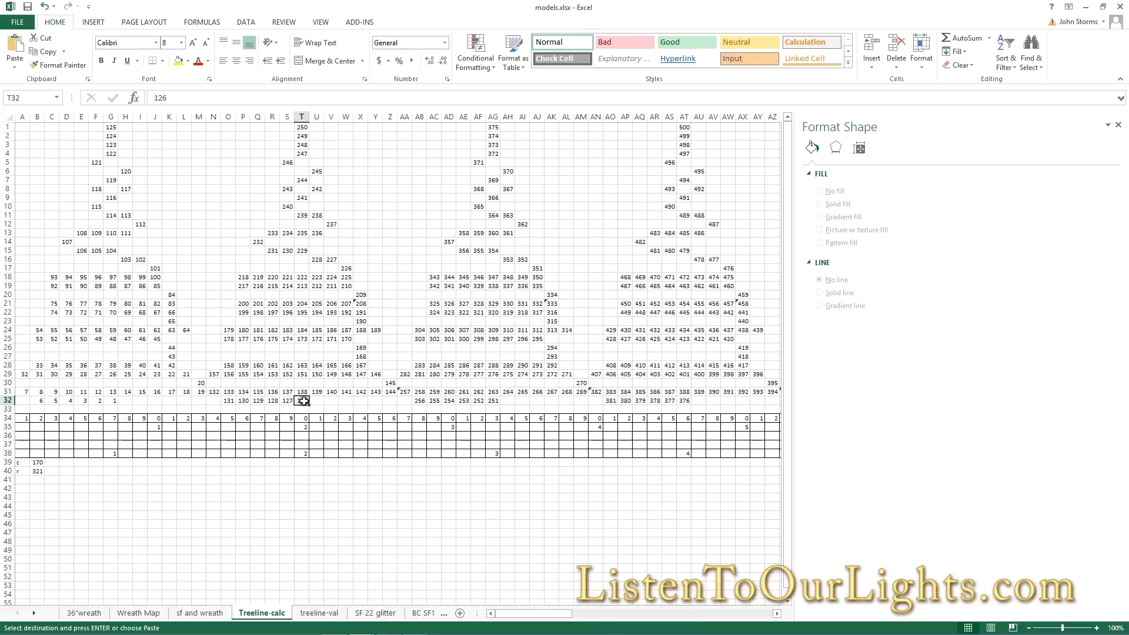
key(Left)
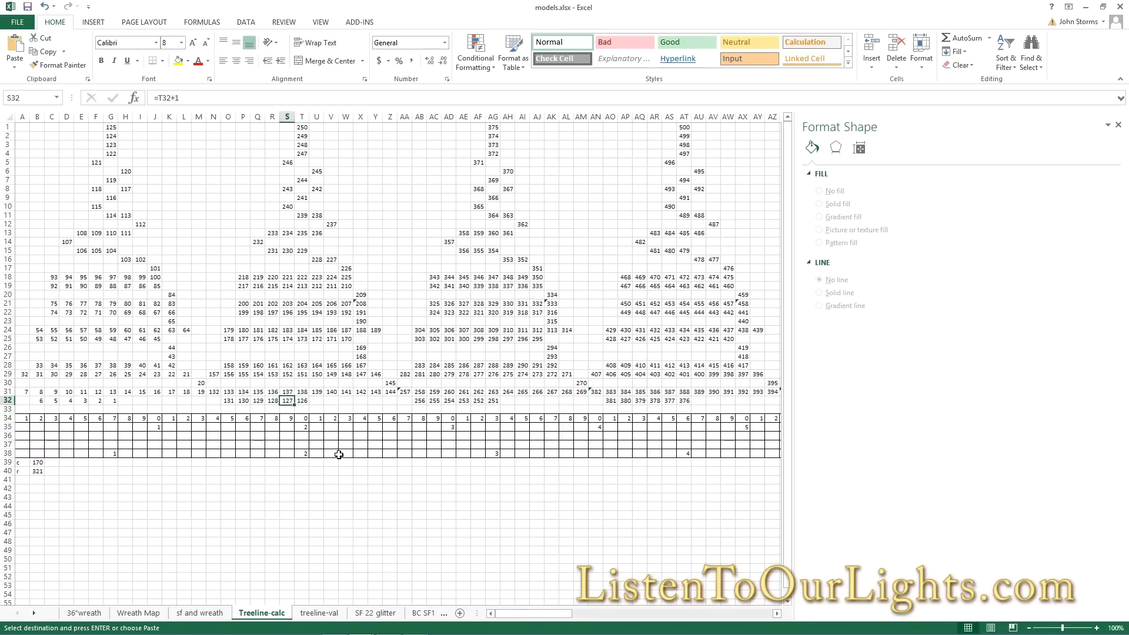
key(Left)
key(Left)
key(Left)
key(Up)
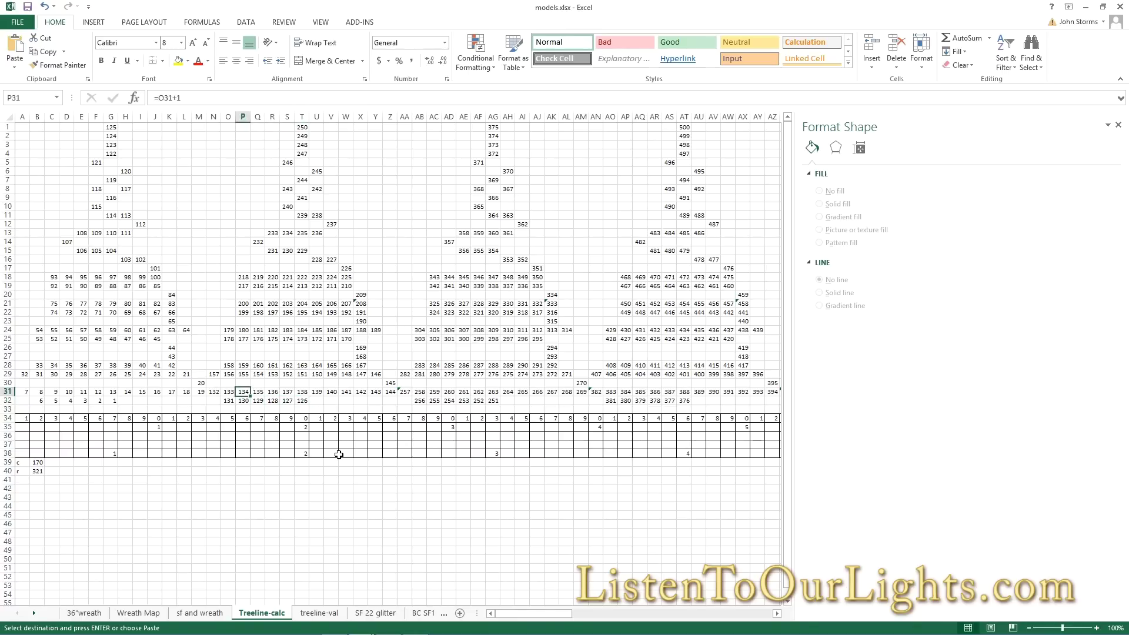
key(Left)
key(Right)
key(Left)
key(Right)
click(320, 613)
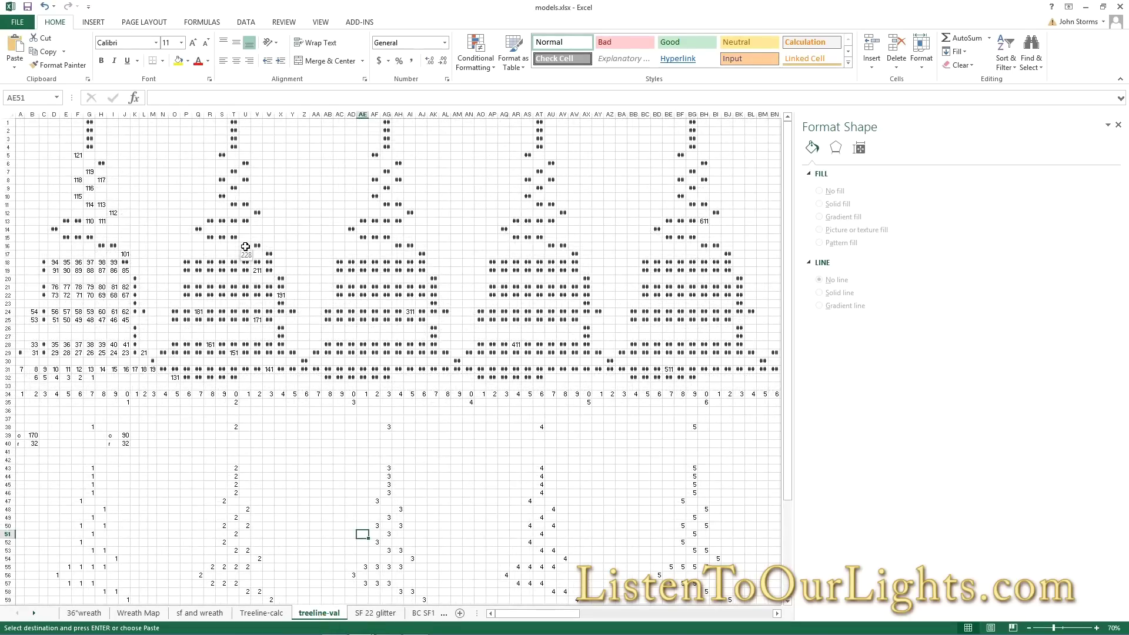
Select the treeline-val grid from A1 out to column FN, row 32
click(411, 287)
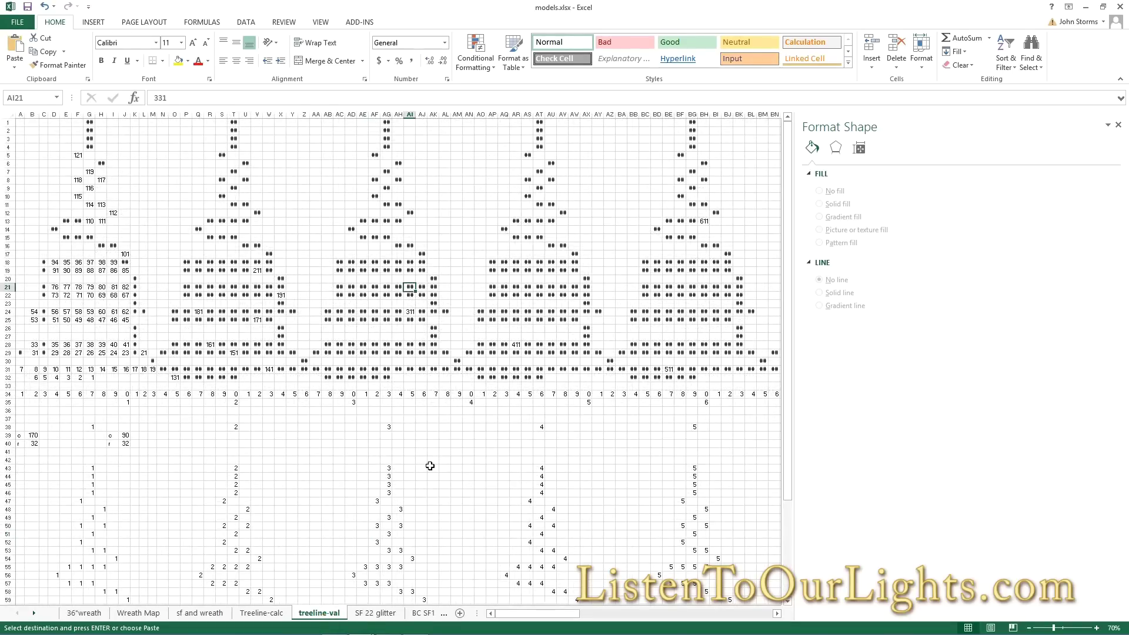
click(18, 380)
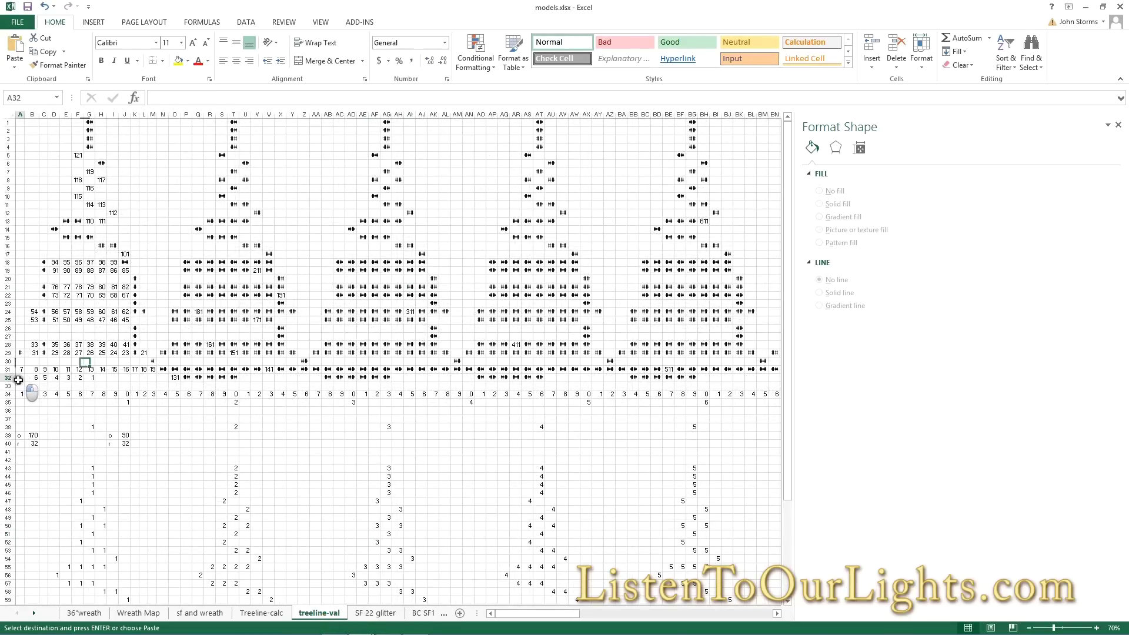
key(Up)
key(Up)
key(Up)
key(Up)
key(Up)
key(Up)
key(Up)
key(Up)
key(Up)
key(Up)
key(Up)
key(Up)
key(Up)
key(Up)
key(Up)
key(Up)
key(Up)
key(Up)
key(Up)
key(Up)
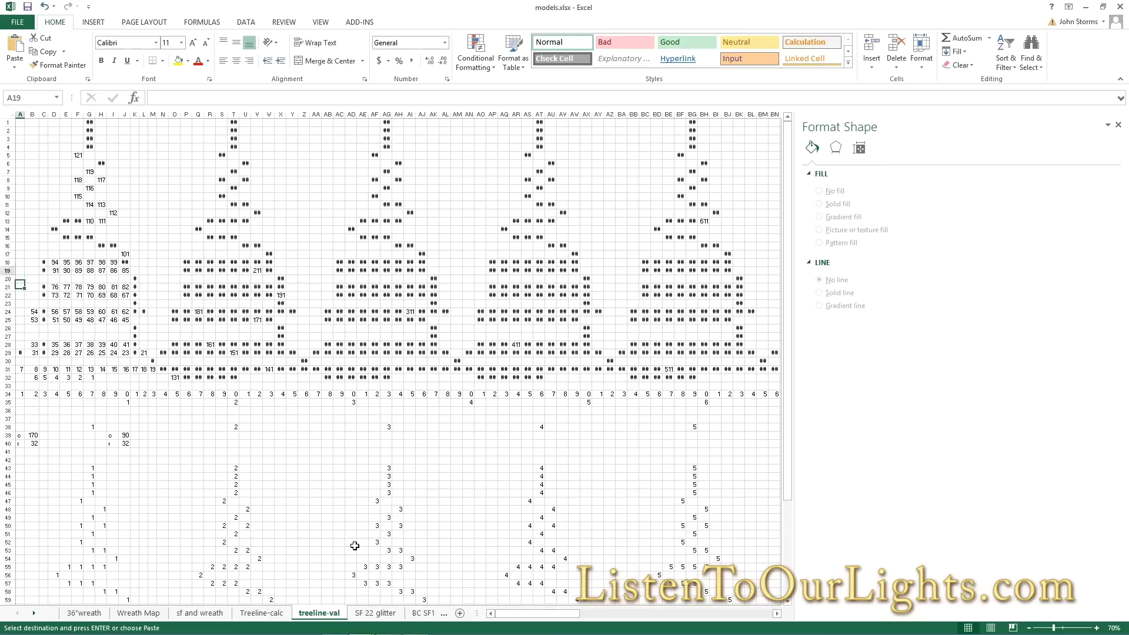
key(shift+Down)
key(shift+Down)
key(shift+Down)
key(shift+Down)
key(shift+Down)
key(shift+Down)
key(shift+Down)
key(shift+Down)
key(shift+Down)
key(shift+Down)
key(shift+Down)
key(shift+Down)
key(shift+Down)
key(shift+Down)
key(shift+Down)
key(shift+Down)
key(shift+Down)
key(shift+Down)
key(shift+Down)
key(shift+Down)
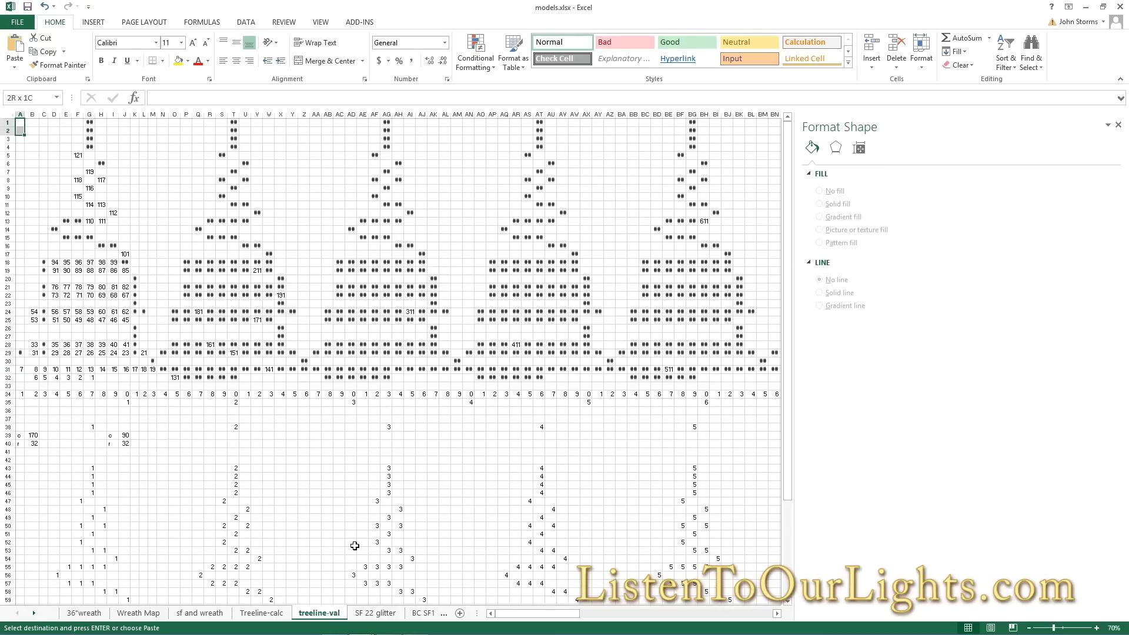
key(shift+Down)
key(shift+Right)
key(shift+Right)
key(shift+Right)
key(shift+Right)
key(shift+Right)
key(shift+Right)
key(shift+Right)
key(shift+Right)
key(shift+Right)
key(shift+Right)
key(shift+Right)
key(shift+Right)
key(shift+Right)
key(shift+Right)
key(shift+Right)
key(shift+Right)
key(shift+Right)
key(shift+Right)
key(shift+Right)
key(shift+Right)
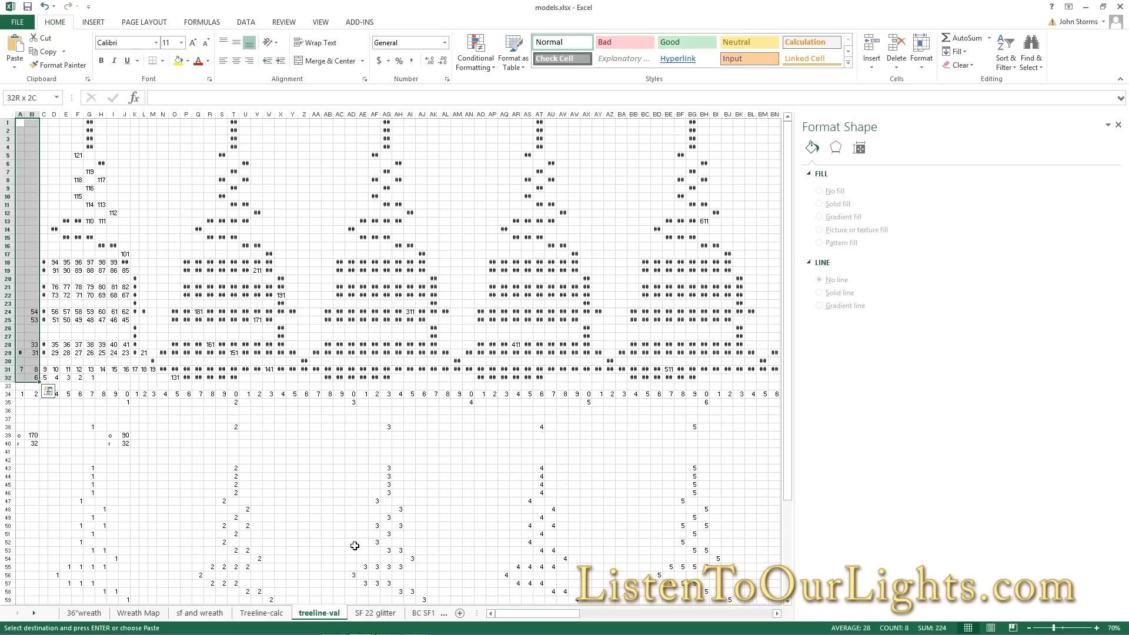
key(shift+Right)
key(shift+Right)
key(shift+Right)
key(shift+Right)
key(shift+Right)
key(shift+Right)
key(shift+Right)
key(shift+Right)
key(shift+Right)
key(shift+Right)
key(shift+Right)
key(shift+Right)
key(shift+Right)
key(shift+Right)
key(shift+Right)
key(shift+Right)
key(shift+Right)
key(shift+Right)
key(shift+Right)
key(shift+Right)
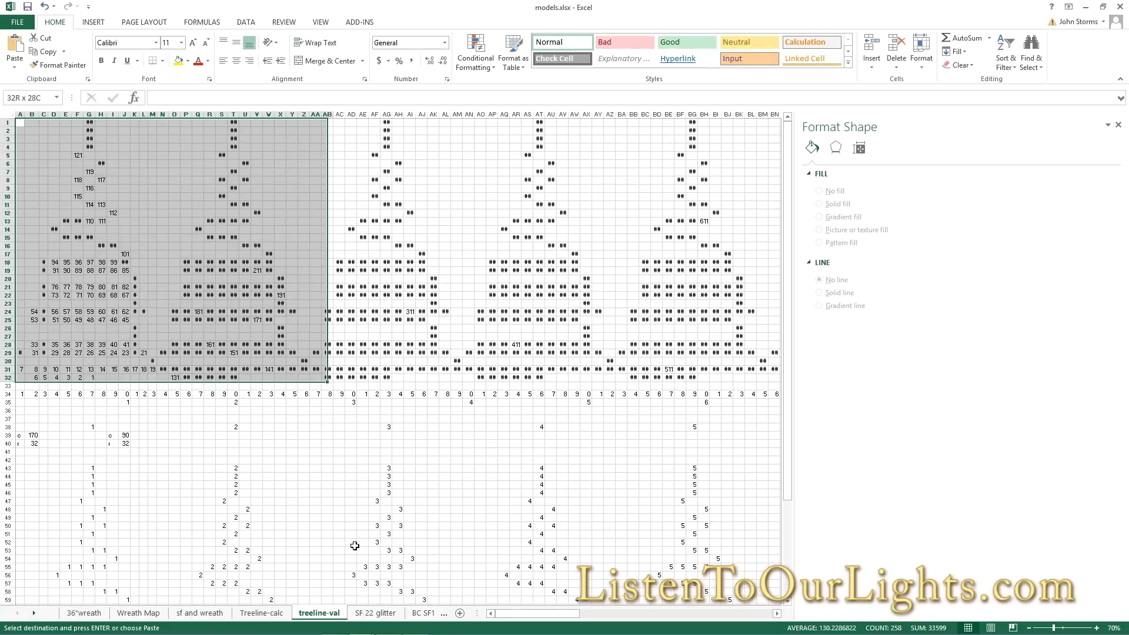
key(shift+Right)
key(shift+Right)
key(shift+Right)
key(shift+Right)
key(shift+Right)
key(shift+Right)
key(shift+Right)
key(shift+Right)
key(shift+Right)
key(shift+Right)
key(shift+Right)
key(shift+Right)
key(shift+Right)
key(shift+Right)
key(shift+Right)
key(shift+Right)
key(shift+Right)
key(shift+Right)
key(shift+Right)
key(shift+Right)
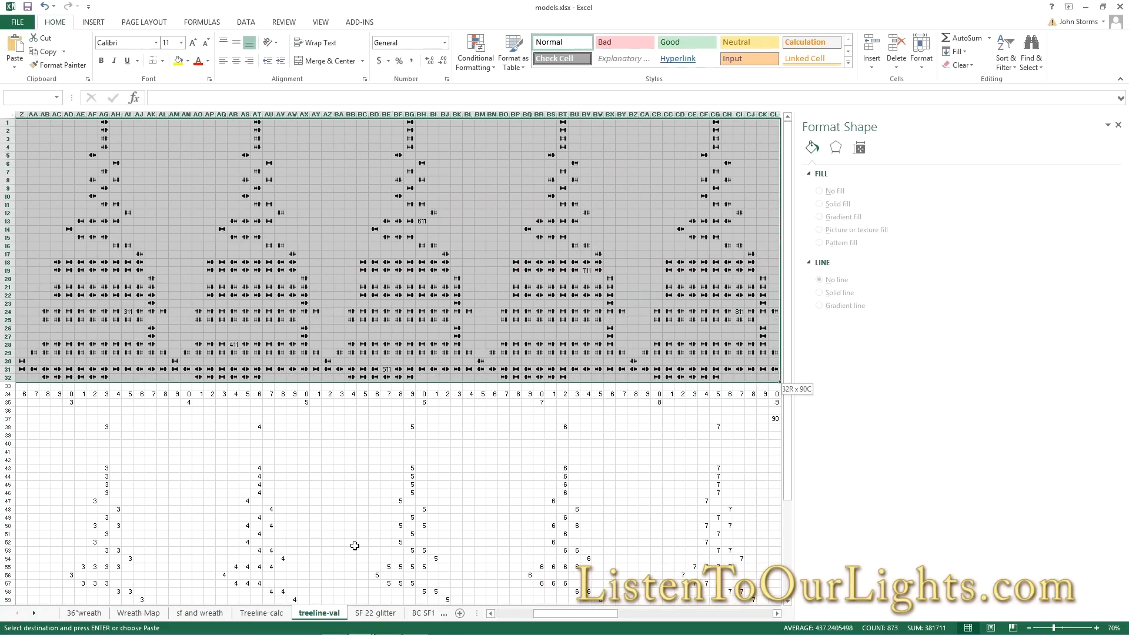
key(shift+Right)
key(shift+Right)
key(shift+Right)
key(shift+Right)
key(shift+Right)
key(shift+Right)
key(shift+Right)
key(shift+Right)
key(shift+Right)
key(shift+Right)
key(shift+Right)
key(shift+Right)
key(shift+Right)
key(shift+Right)
key(shift+Right)
key(shift+Right)
key(shift+Right)
key(shift+Right)
key(shift+Right)
key(shift+Right)
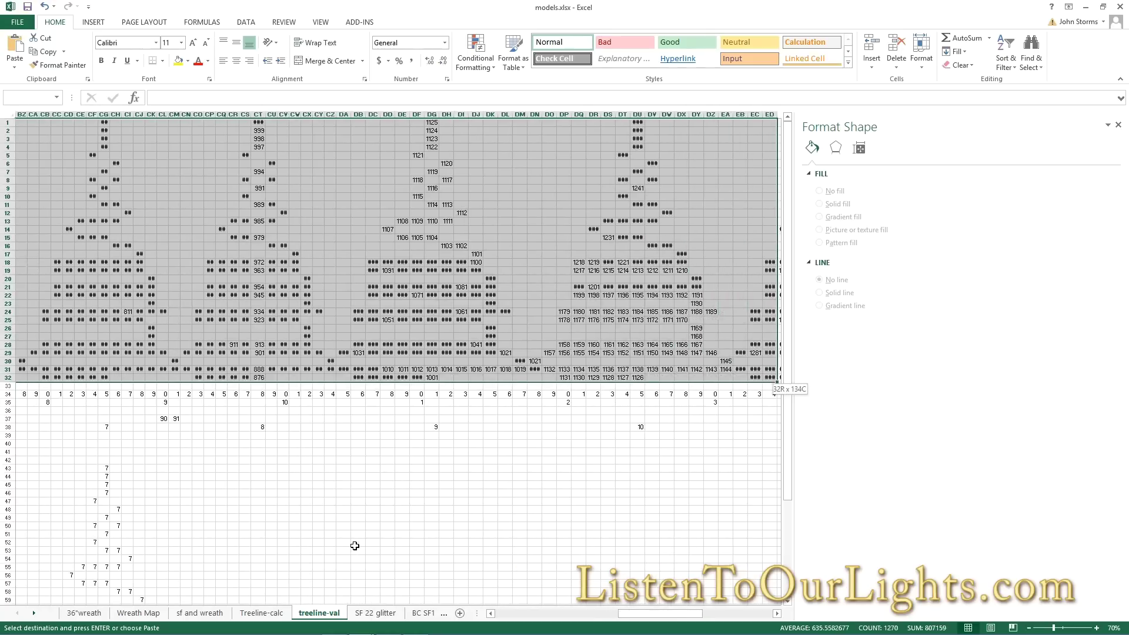
key(shift+Left)
key(shift+Left)
key(shift+Left)
key(shift+Left)
key(shift+Left)
key(shift+Left)
key(shift+Left)
key(shift+Left)
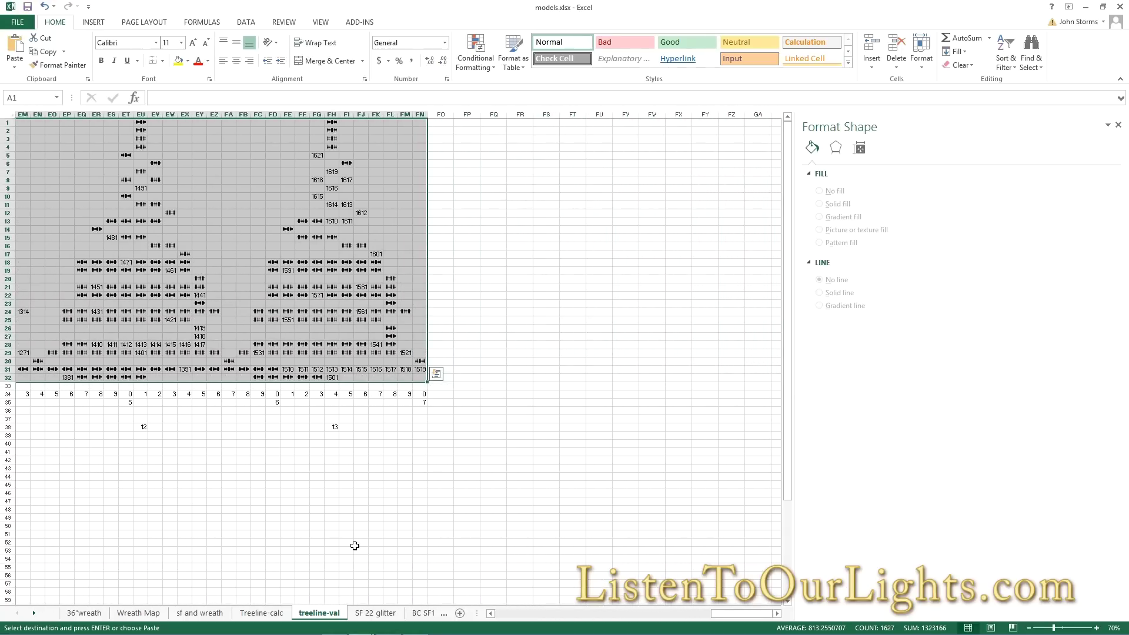
Dismiss Quick Analysis, scroll back left, and return to the xLights layout
key(ctrl+q)
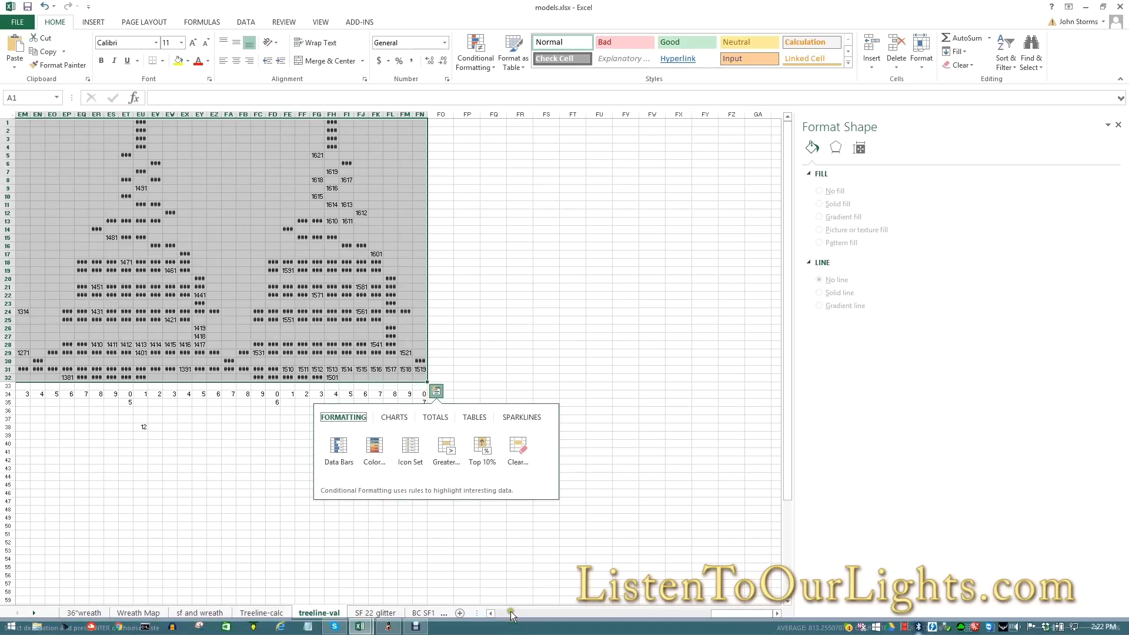
click(729, 617)
drag(729, 619, 486, 618)
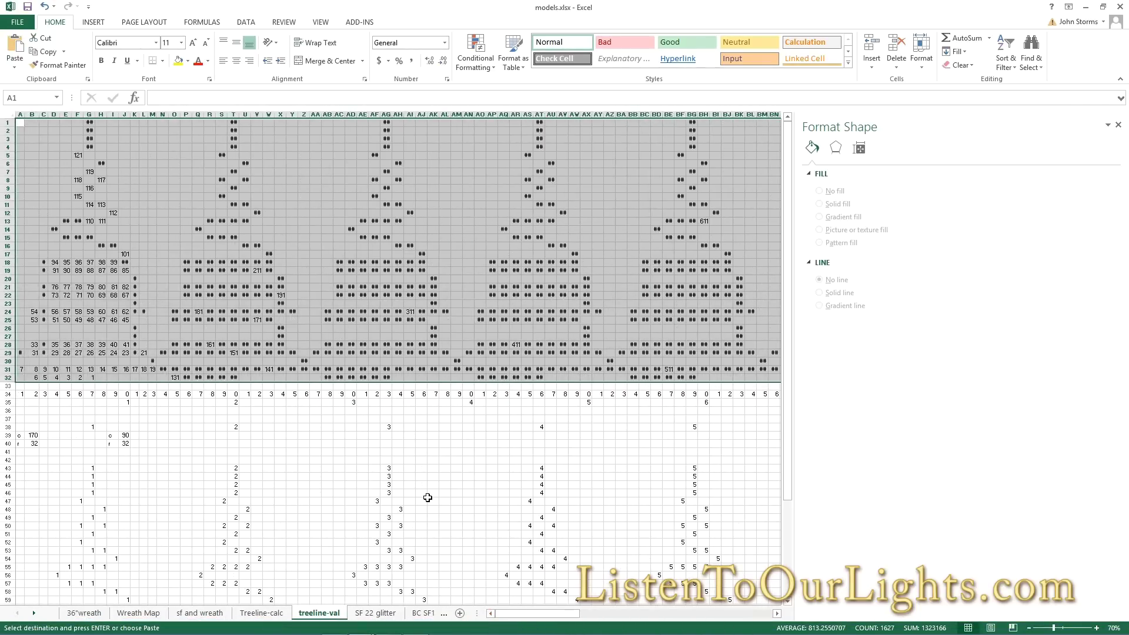
key(alt+Tab)
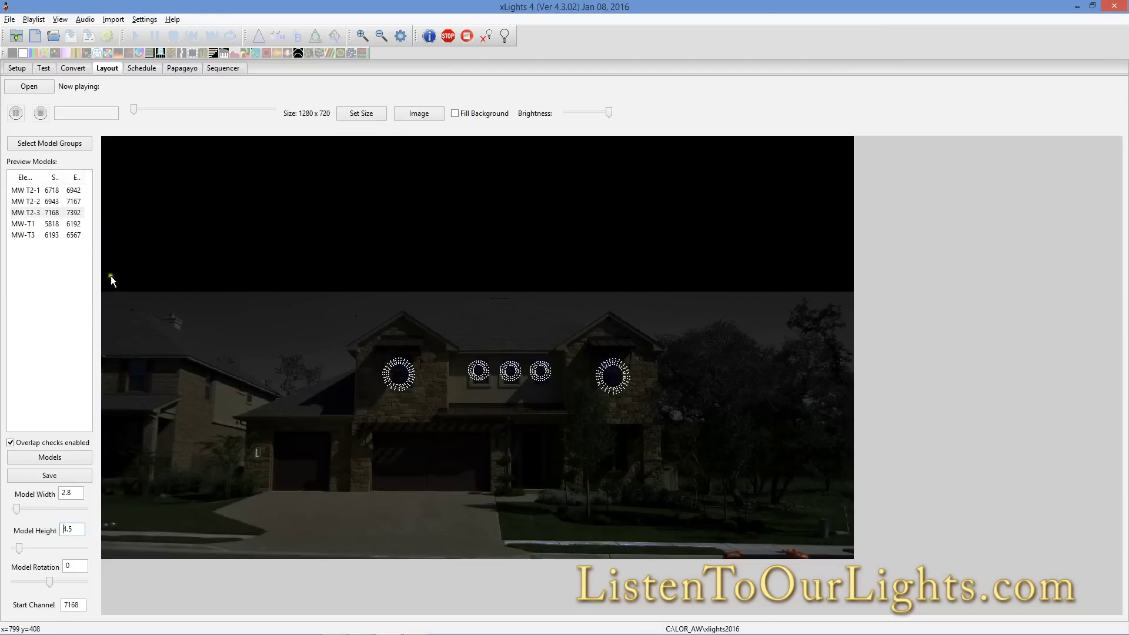
Create a new model displayed as Custom, 170 wide by 32 high
click(27, 454)
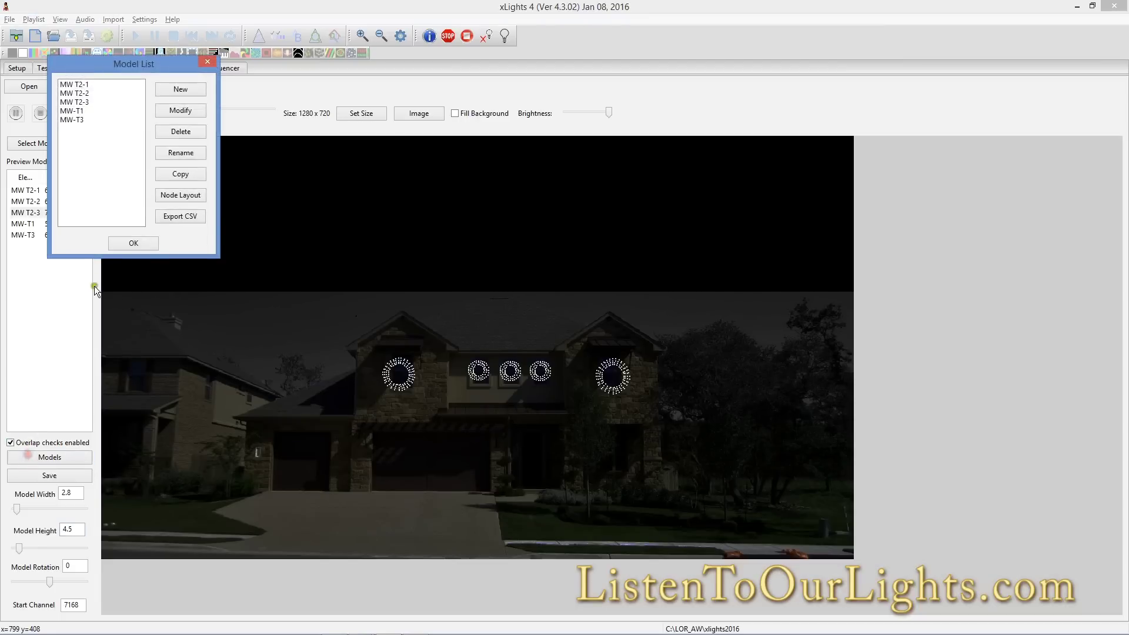
click(171, 86)
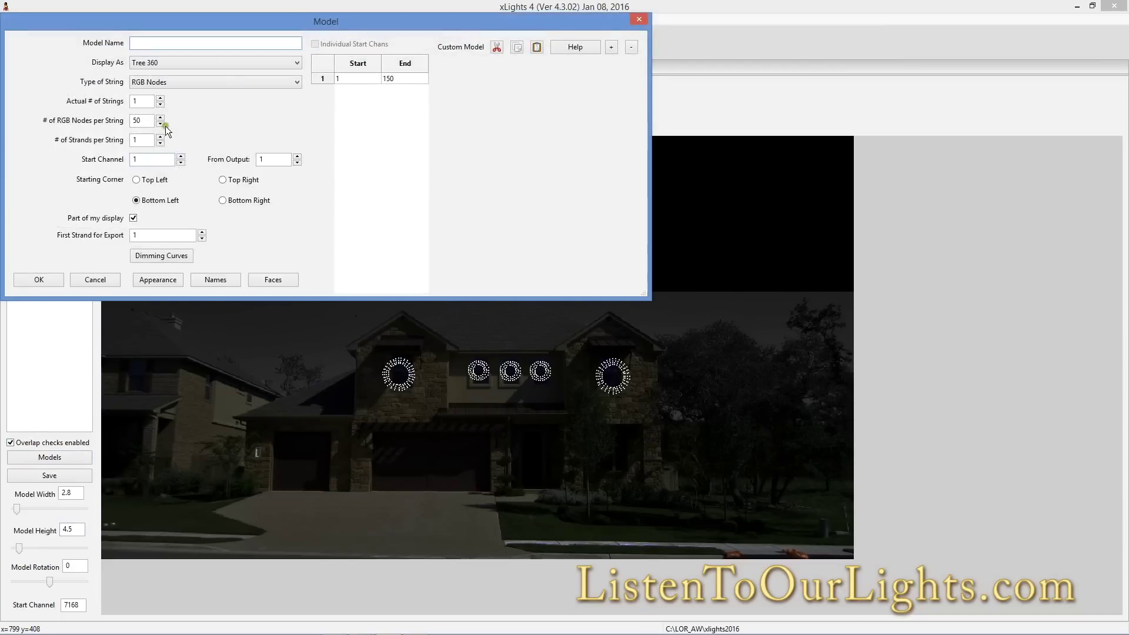
click(165, 82)
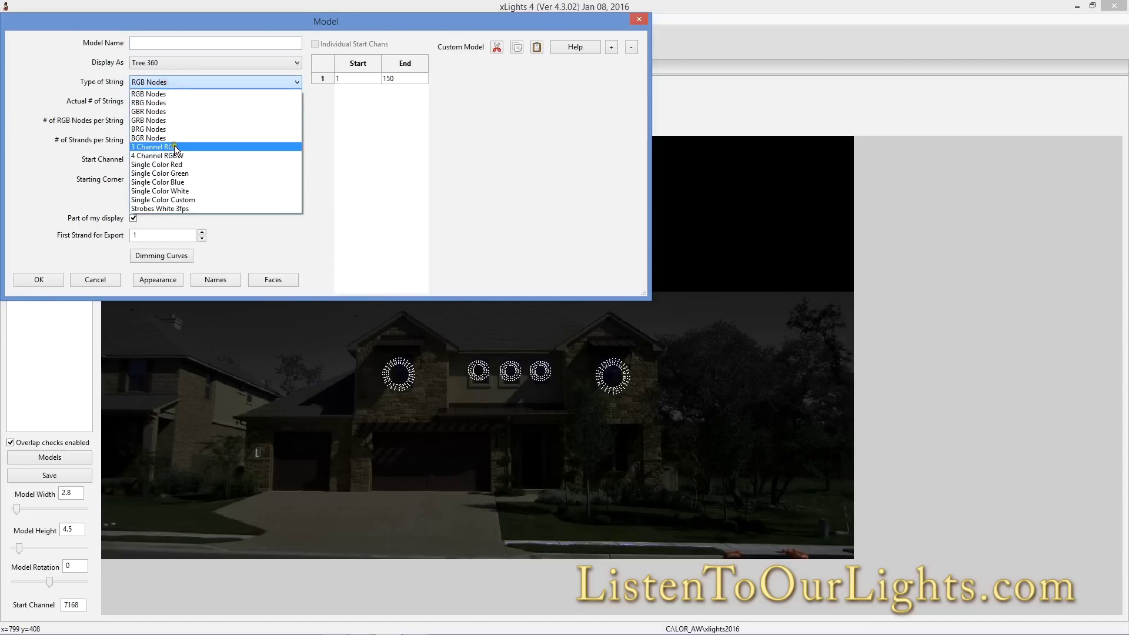
click(176, 86)
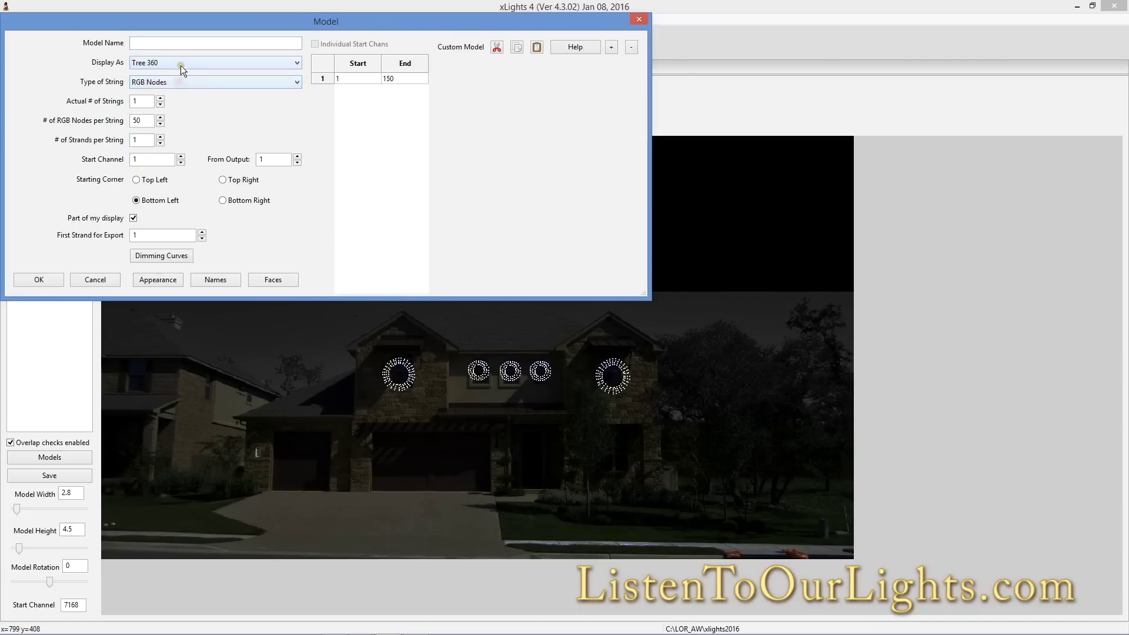
click(181, 63)
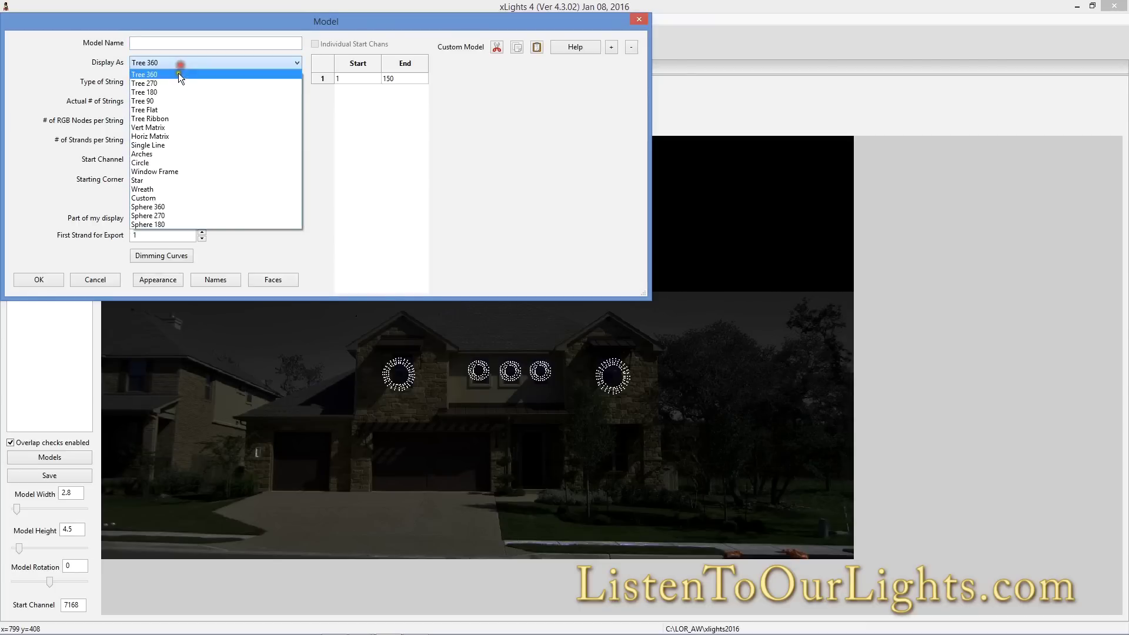
click(167, 197)
click(146, 101)
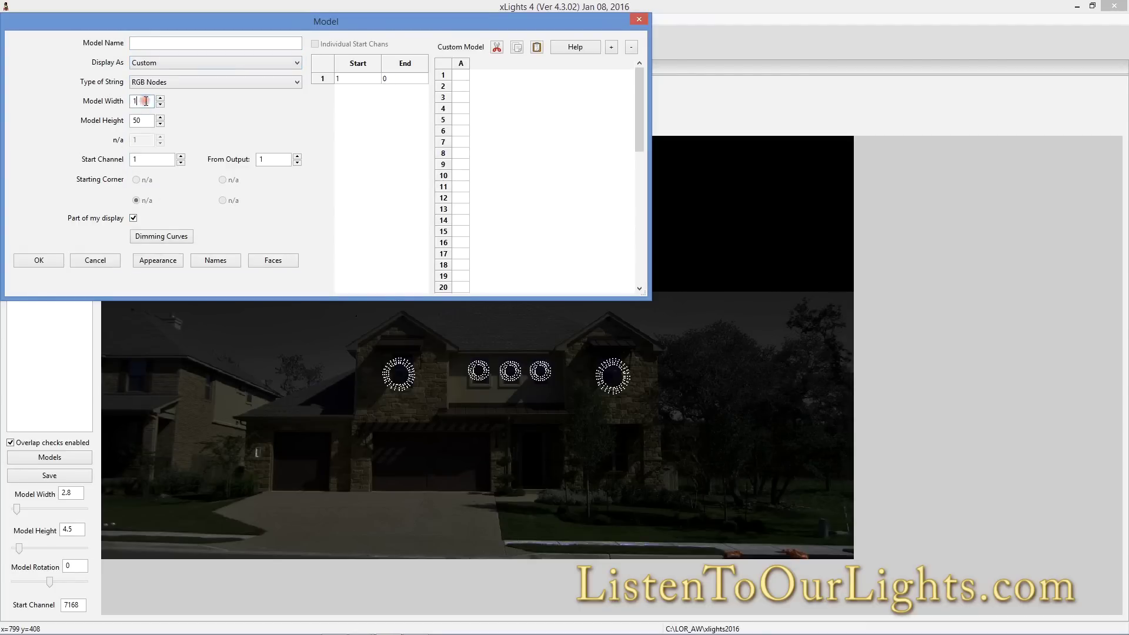
key(Tab)
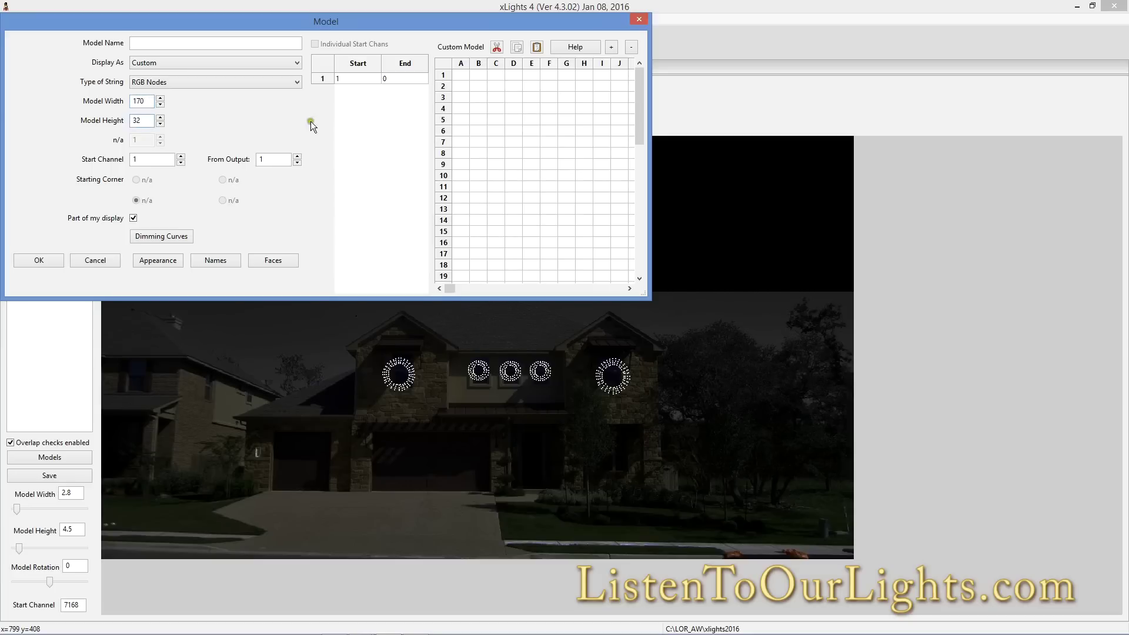
click(537, 47)
Clear the stray first-cell value, name the model Pixel Treeline, and paste in the treeline node map
drag(456, 287, 447, 266)
double_click(464, 76)
click(207, 37)
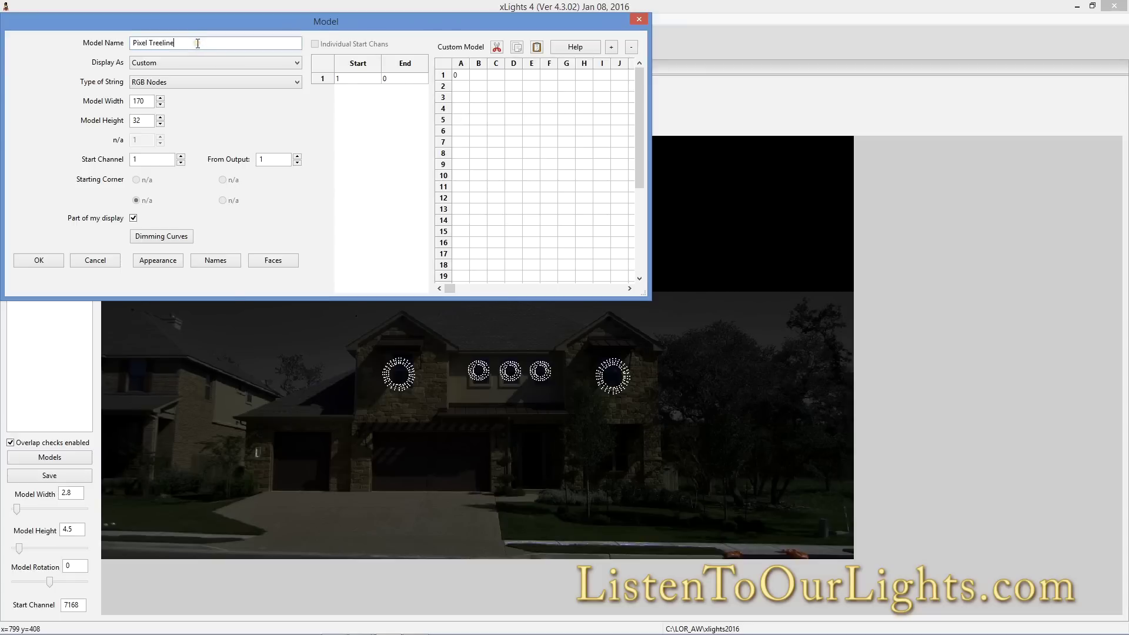
key(alt+Tab)
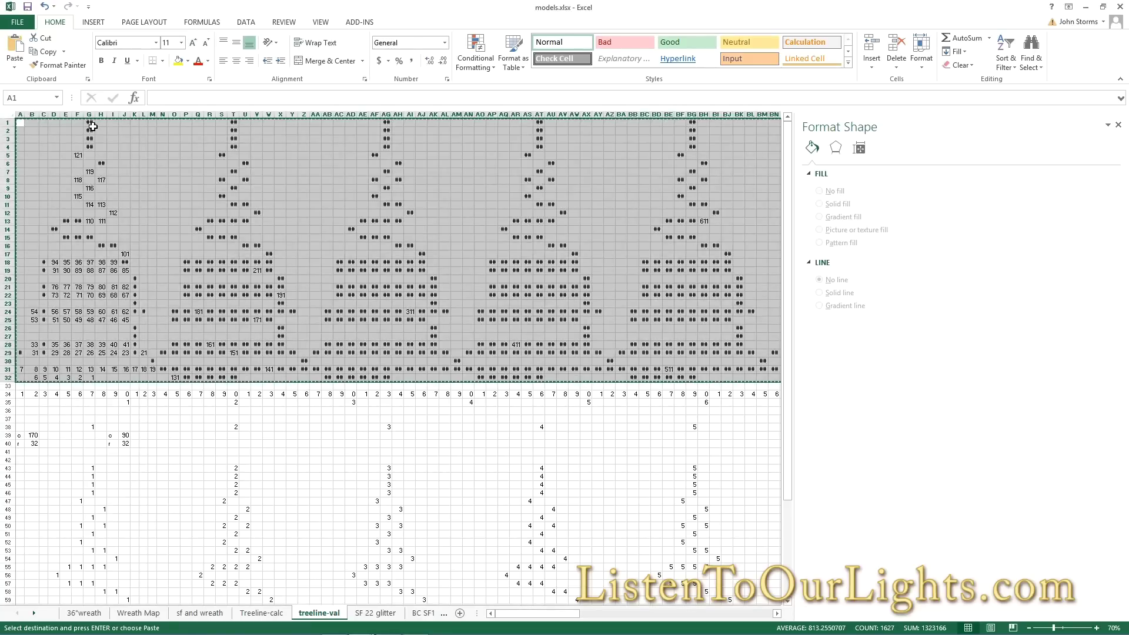
key(alt+Tab)
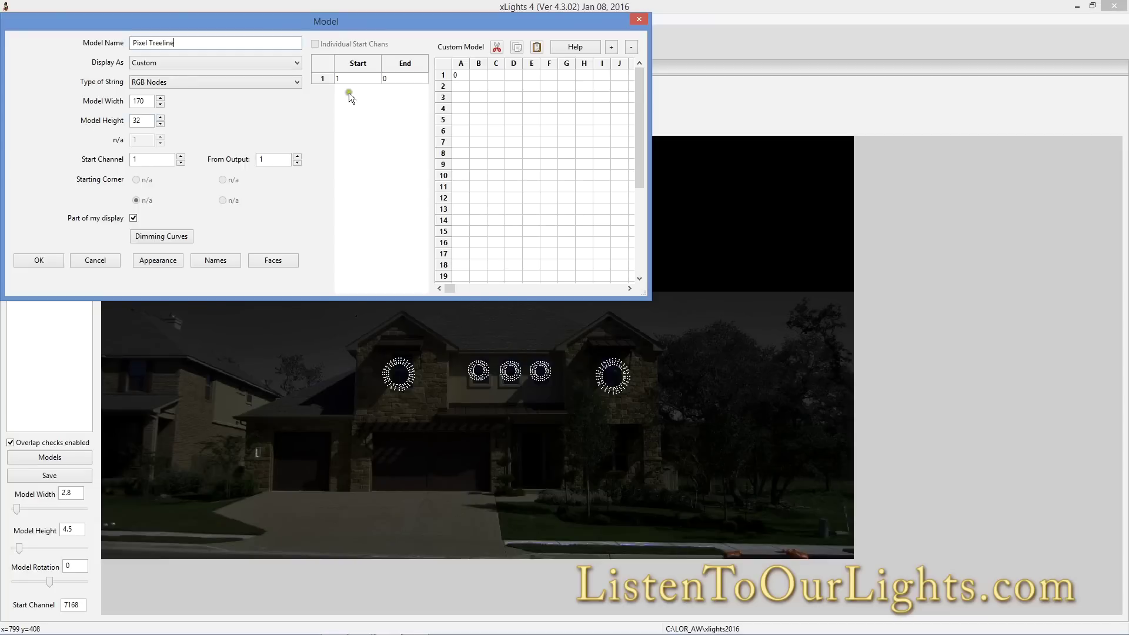
click(537, 47)
mouse_move(450, 288)
mouse_down()
mouse_move(655, 301)
mouse_move(578, 284)
mouse_move(443, 292)
mouse_up()
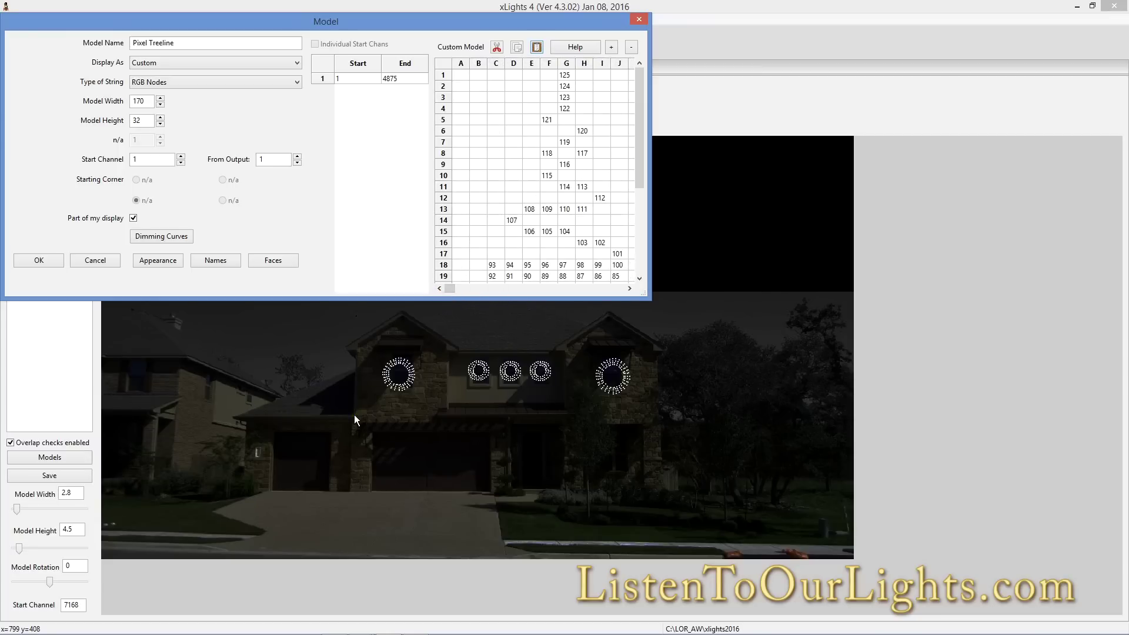
key(alt+Tab)
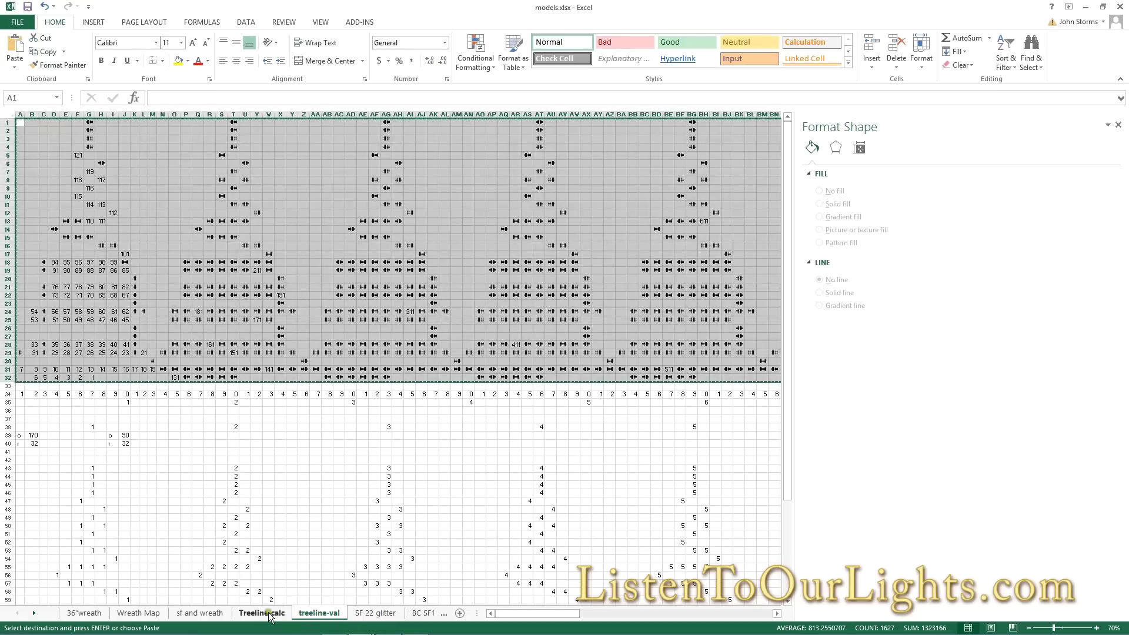
Check Pixel Htree 1's universe and start channel 1 in Channels2016 against the model's start channel
key(alt+Tab)
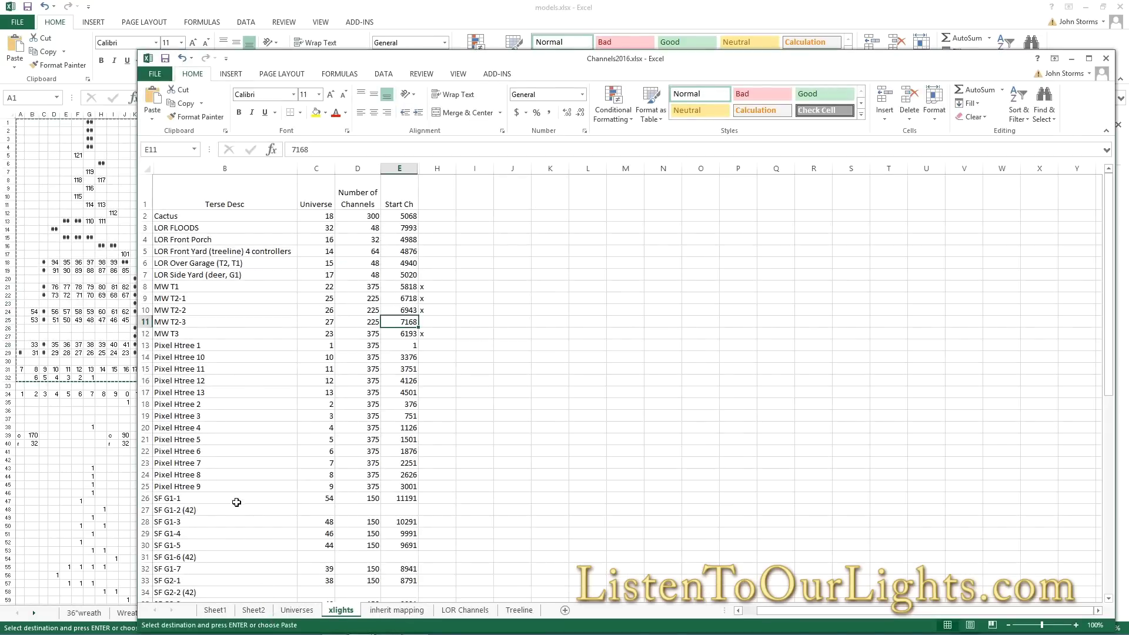
click(235, 346)
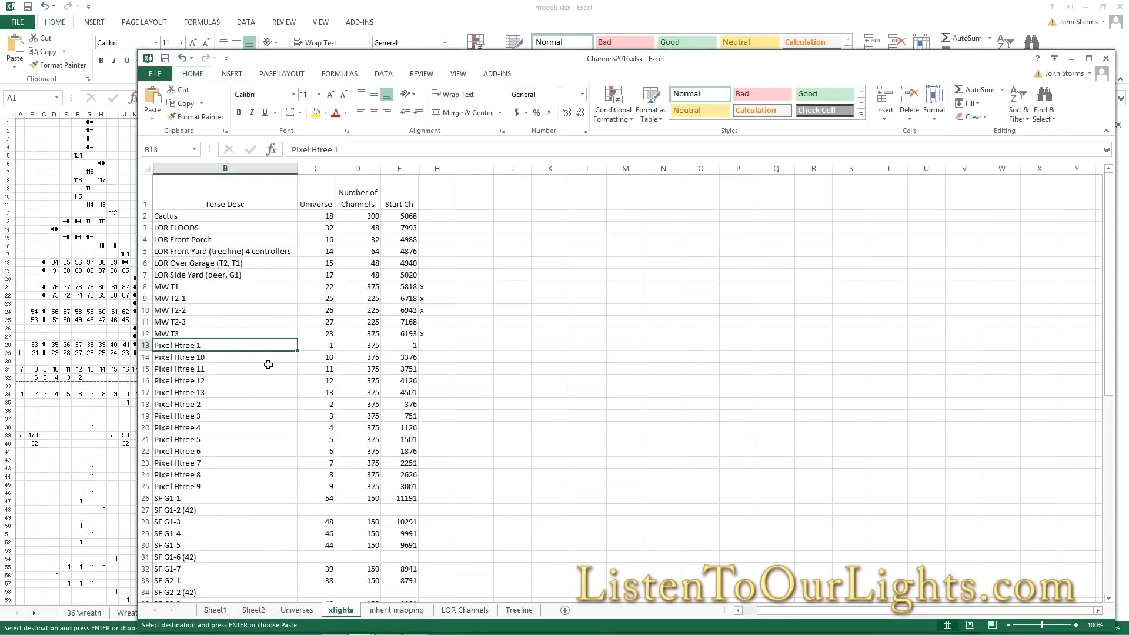
key(Right)
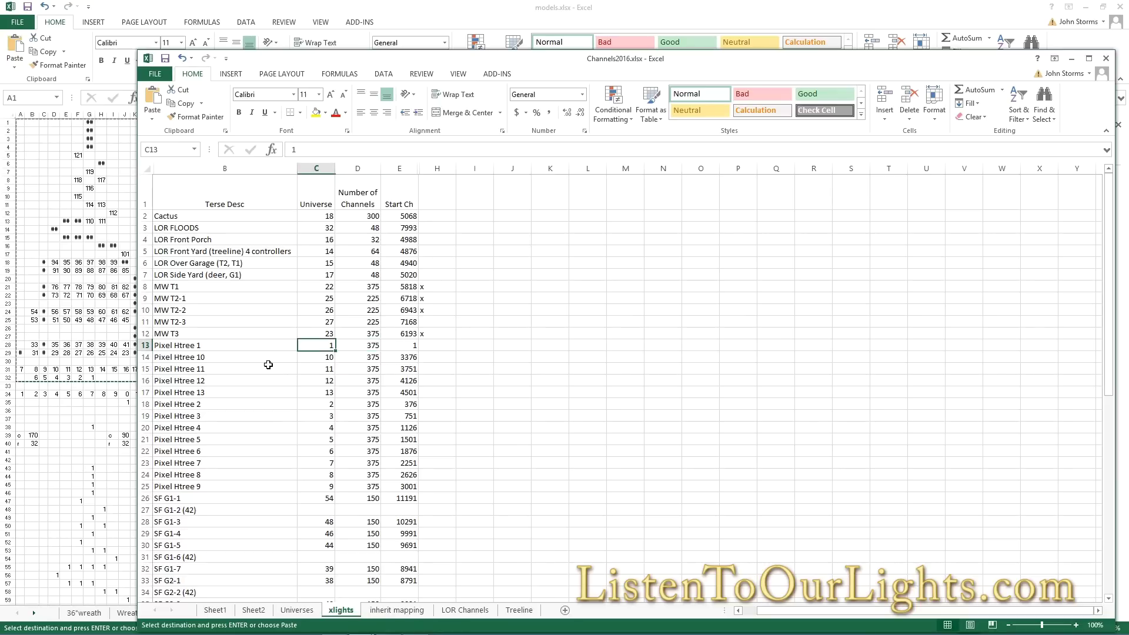
key(Right)
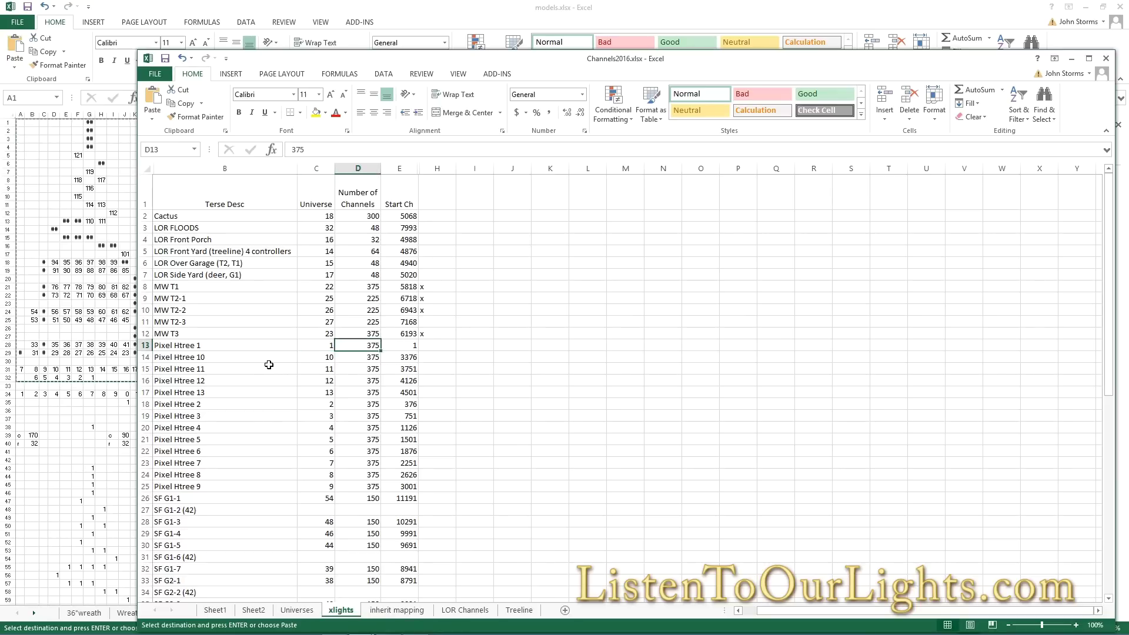
key(Up)
key(Right)
key(Down)
key(alt+Tab)
key(alt+Tab)
key(alt+Tab)
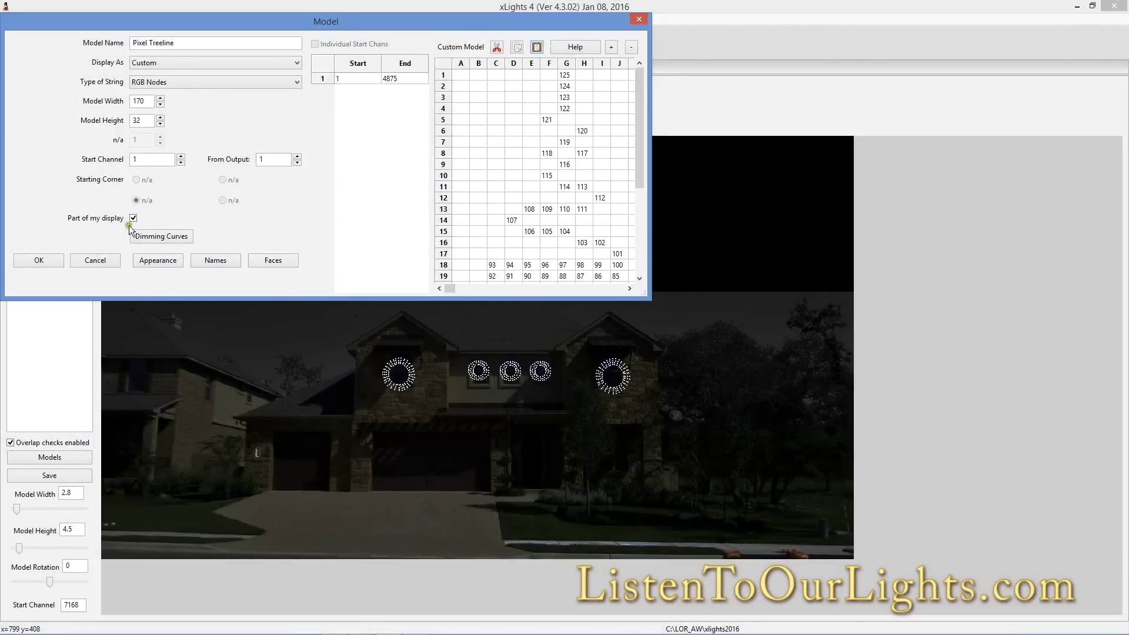
click(160, 160)
key(alt+Tab)
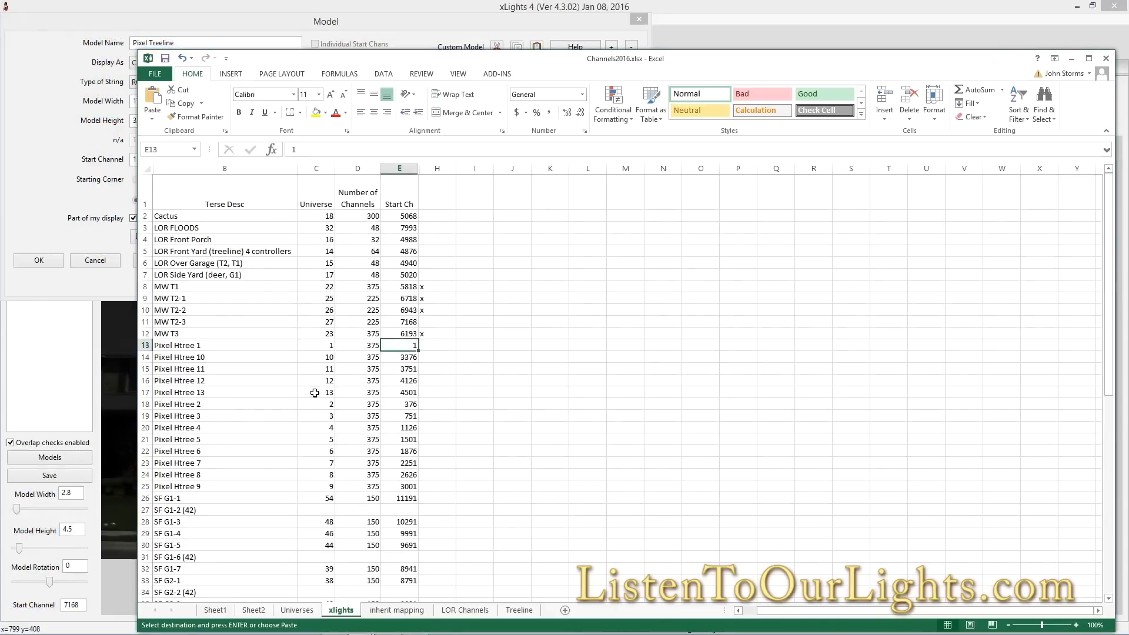
Check Pixel Htree 13's start channel and unhide the Stop Ch columns
click(207, 392)
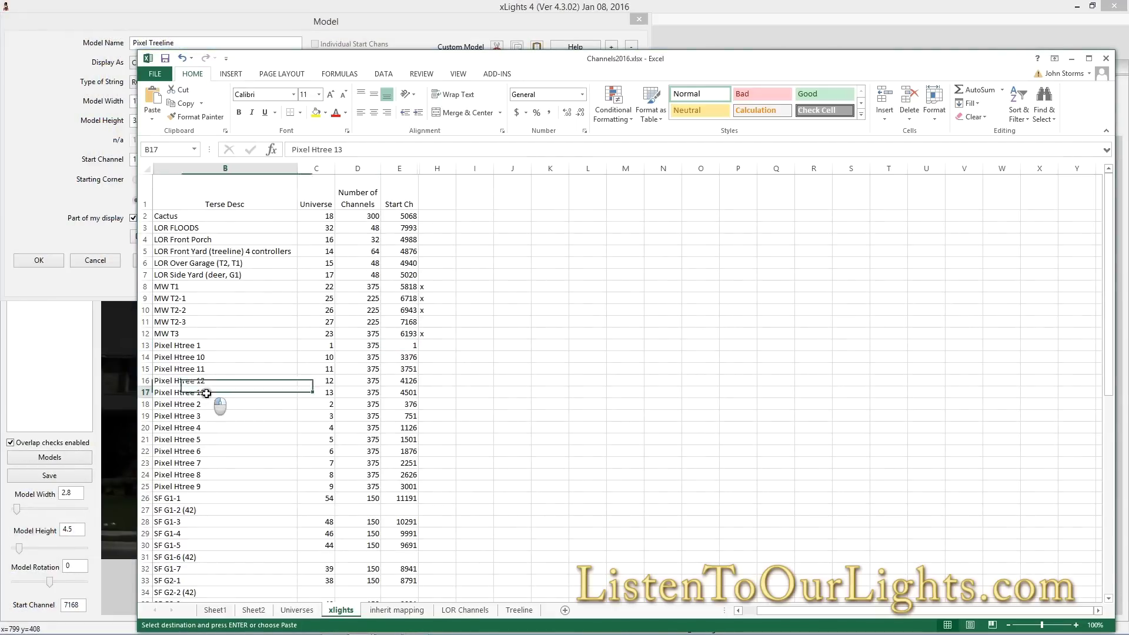
click(401, 392)
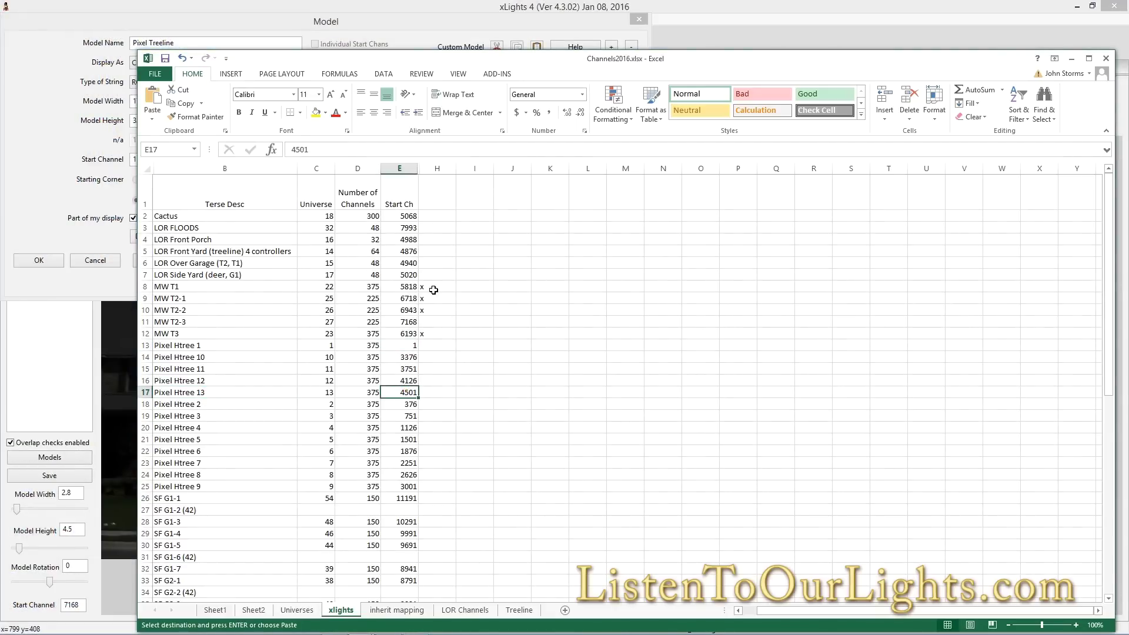
drag(401, 170, 437, 170)
right_click(435, 171)
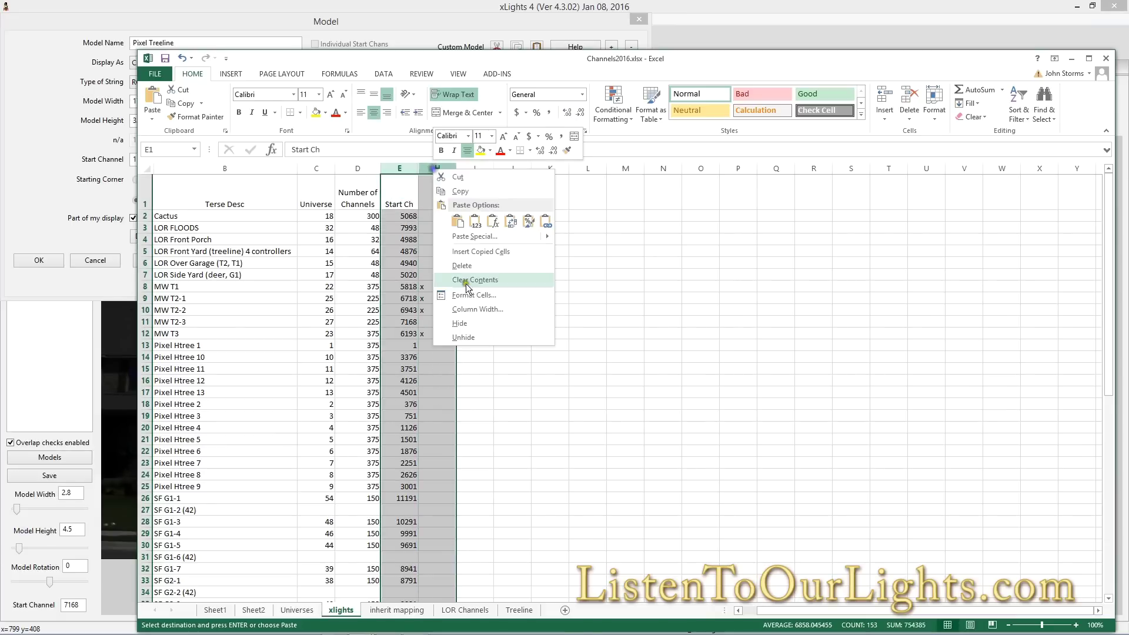
click(461, 340)
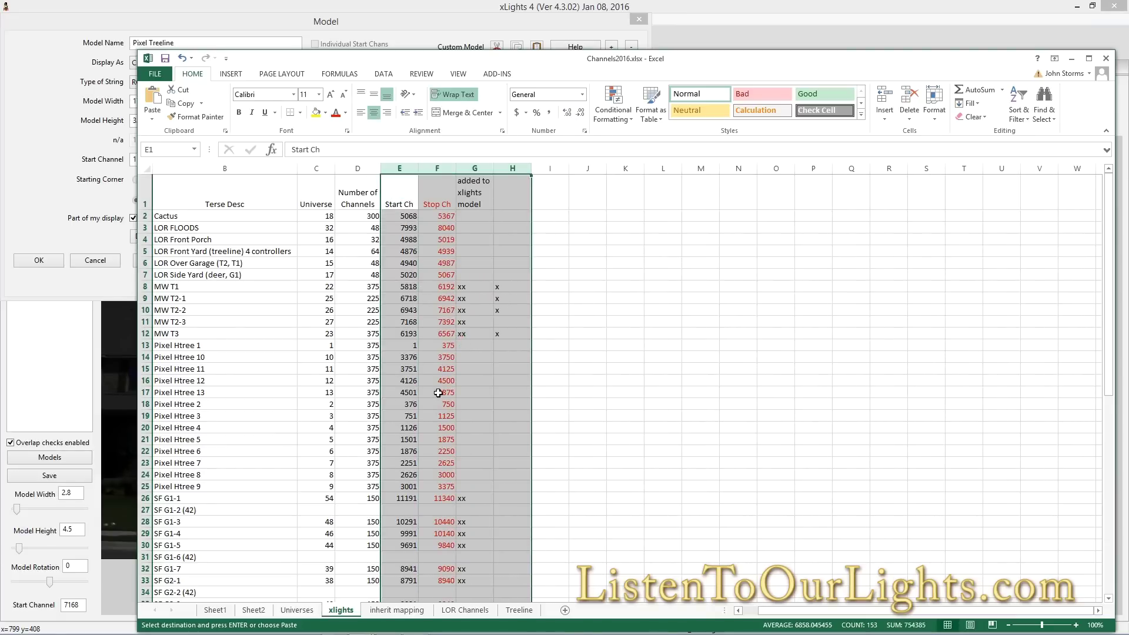
click(437, 392)
Hide the Stop Ch and 'added to xlights model' columns F–G again
click(474, 169)
right_click(472, 169)
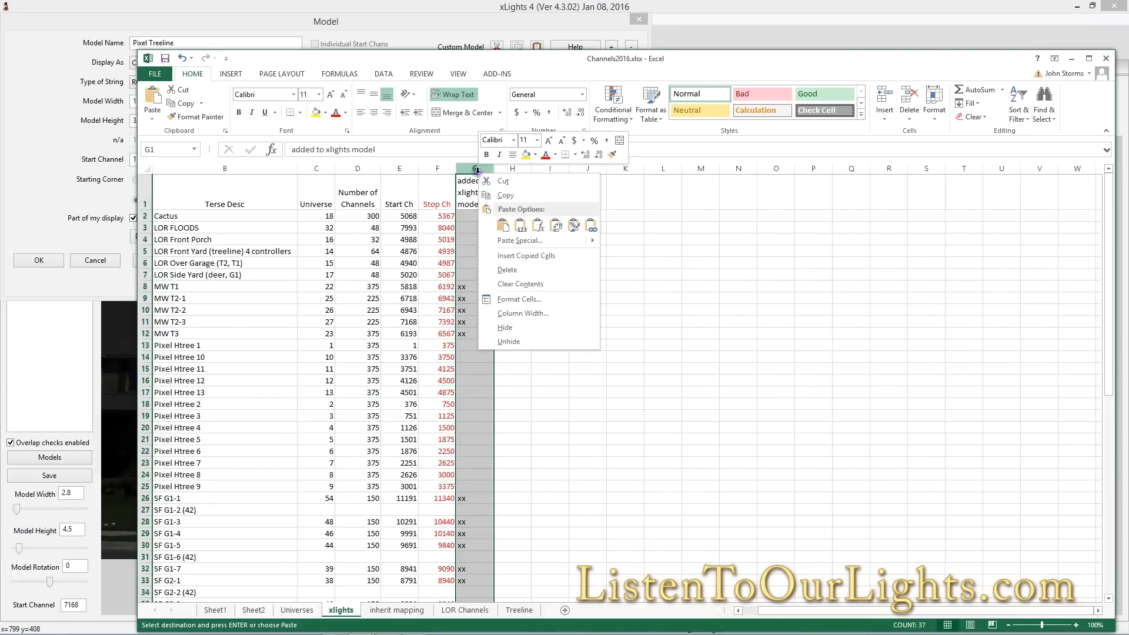
click(436, 168)
drag(436, 168, 473, 169)
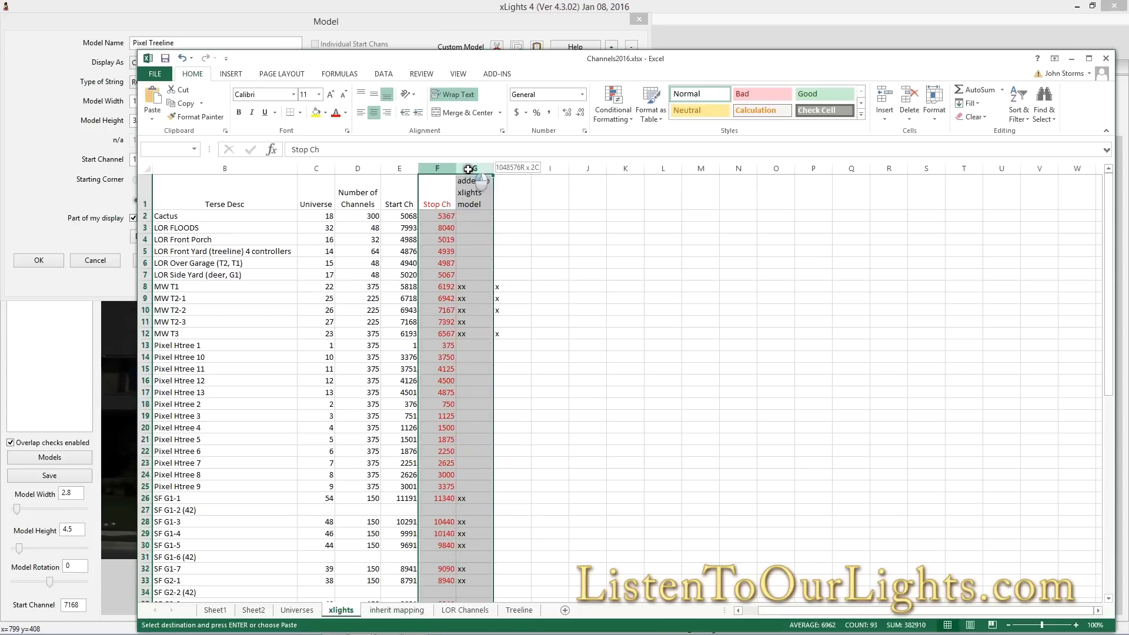
right_click(472, 169)
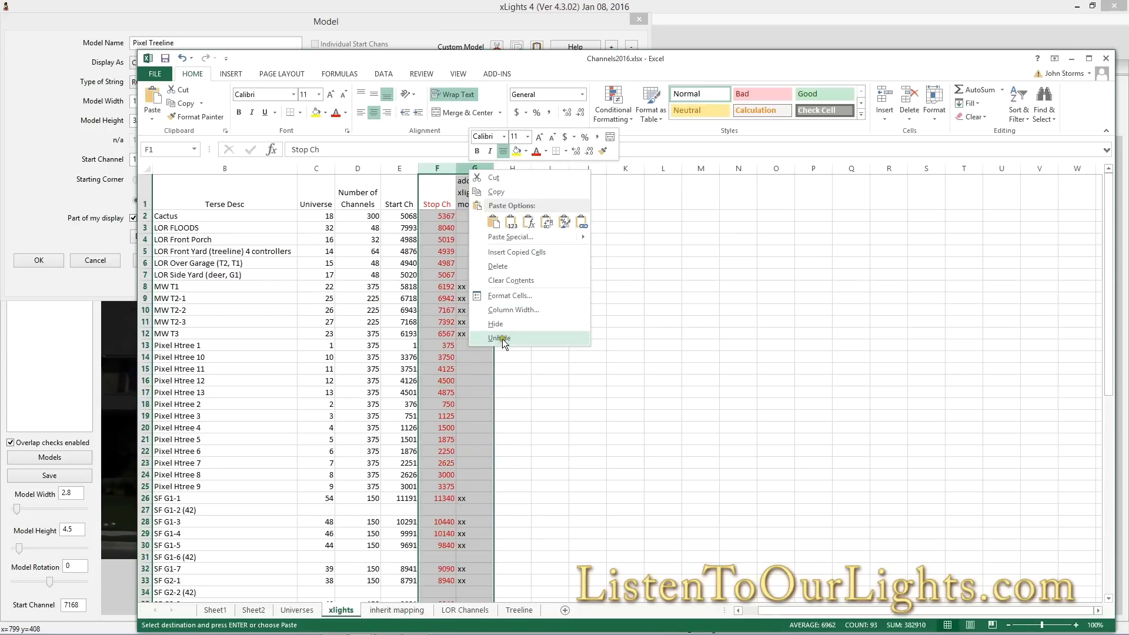
click(503, 323)
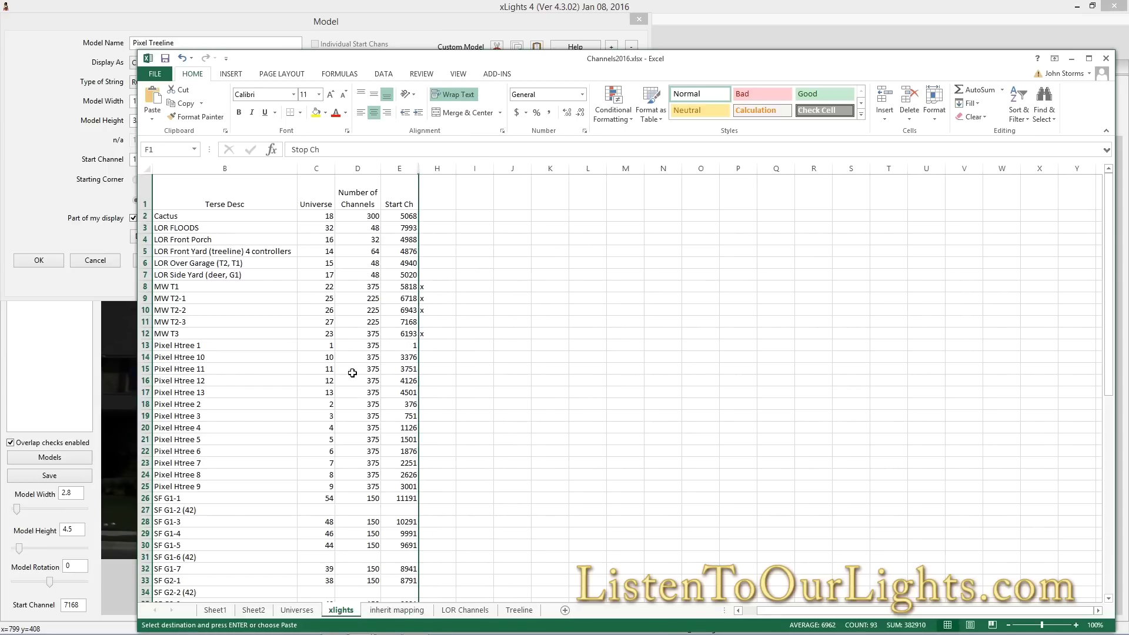
key(alt+Tab)
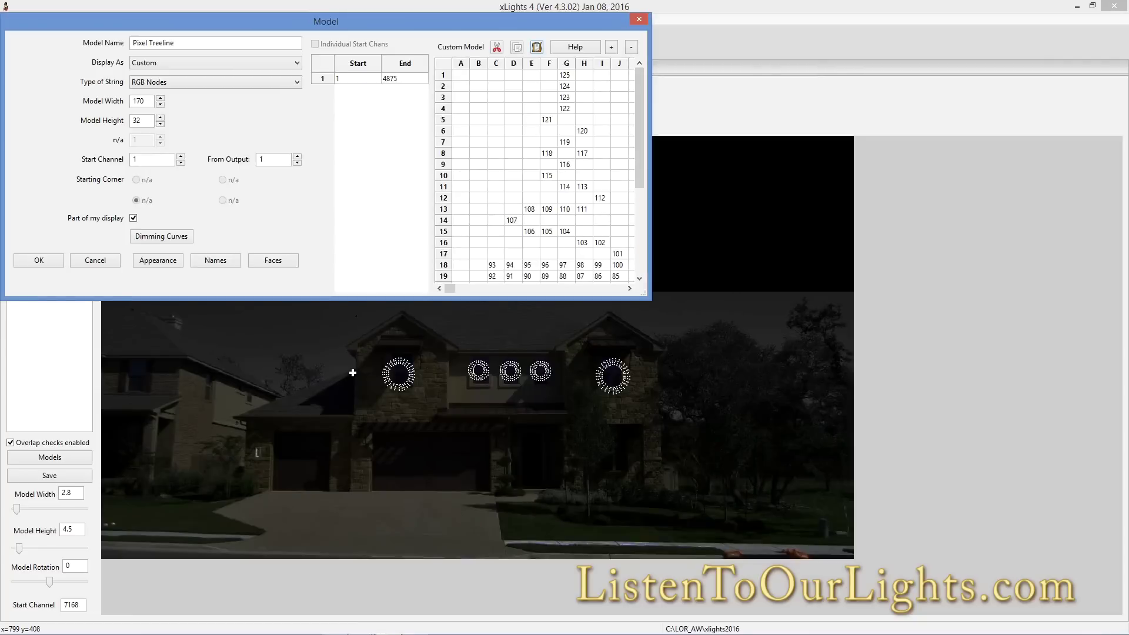
Accept the Pixel Treeline model, shrink it into a row along the front yard, and save the layout
click(25, 261)
click(121, 242)
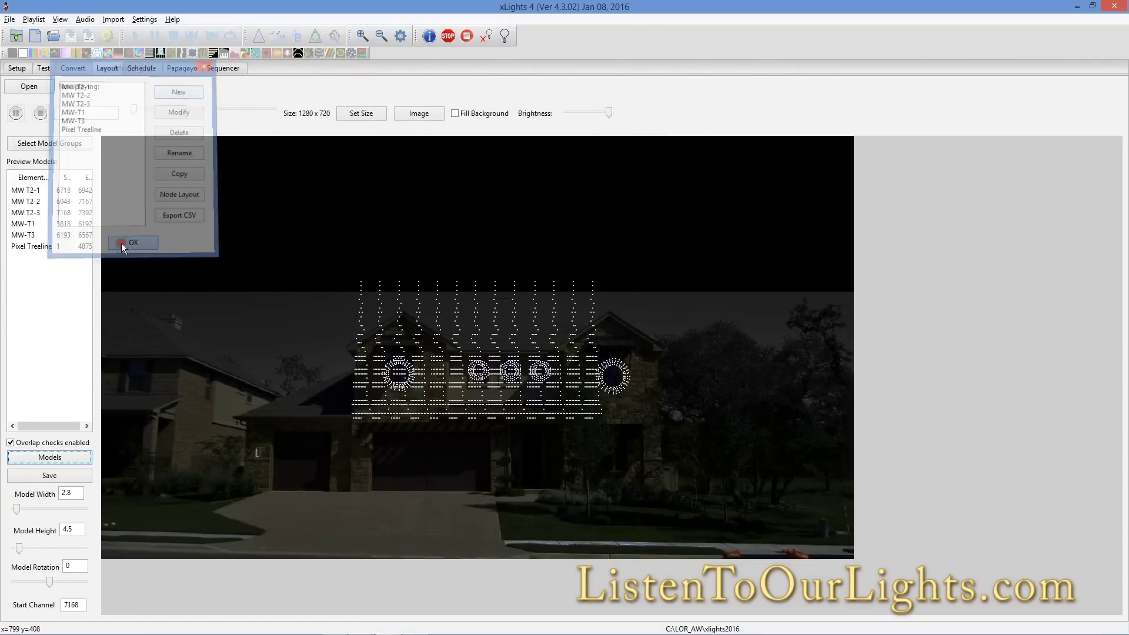
click(432, 322)
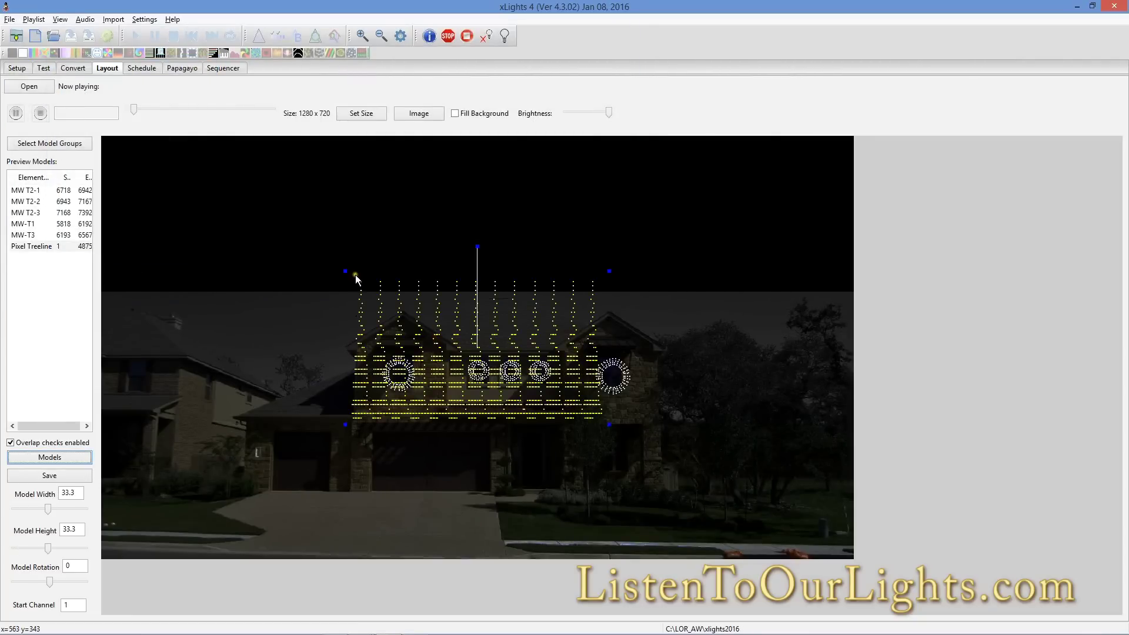
drag(346, 271, 631, 525)
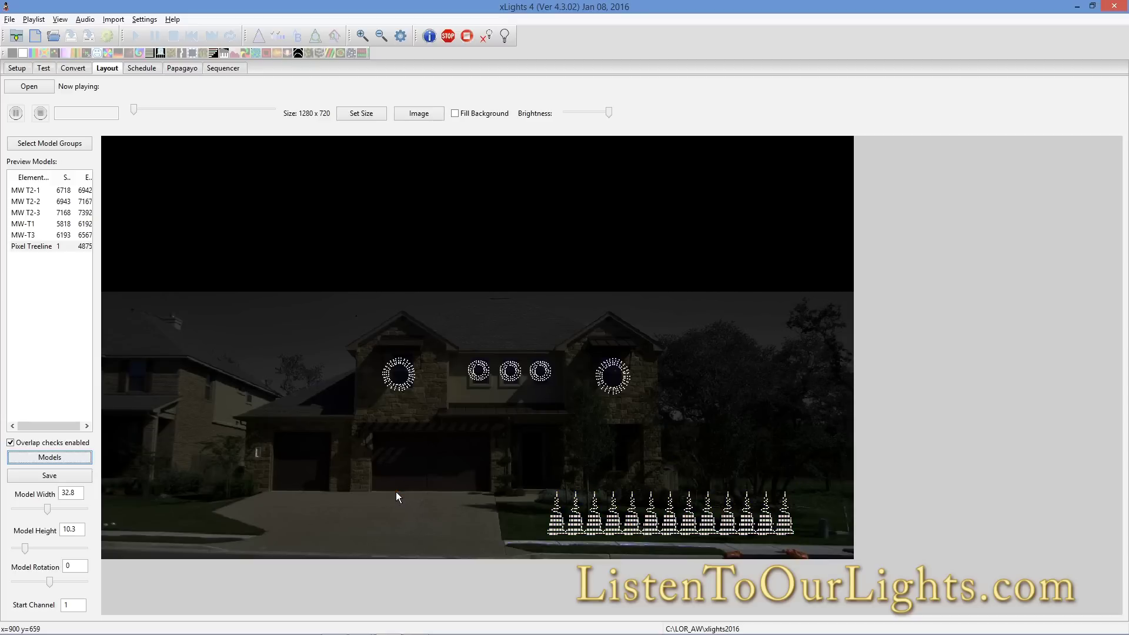
click(38, 474)
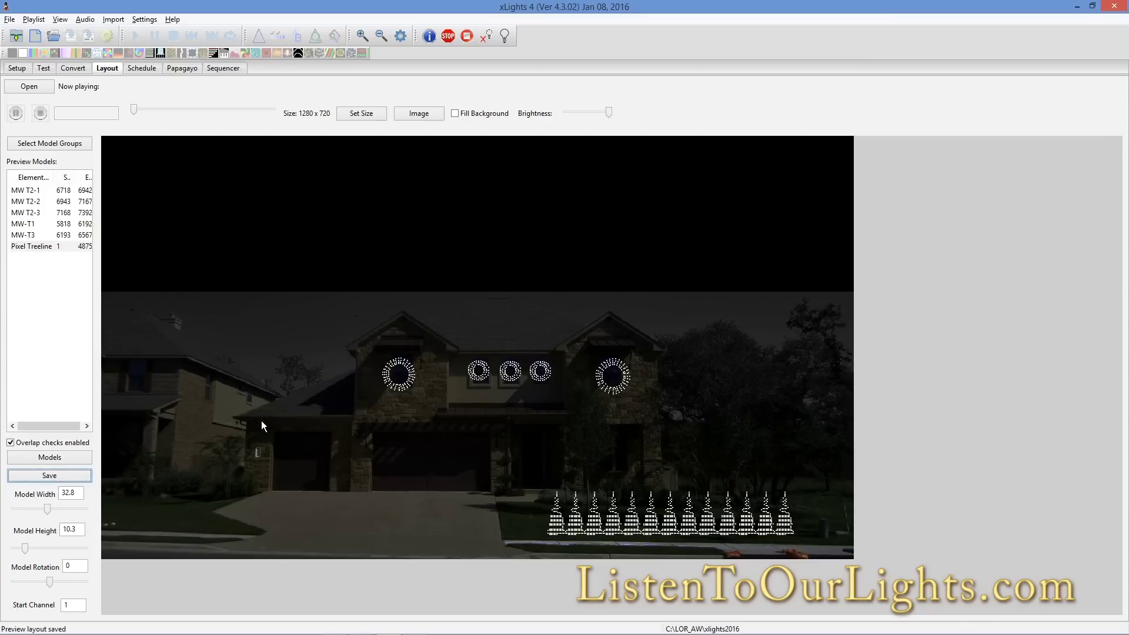
key(alt+Tab)
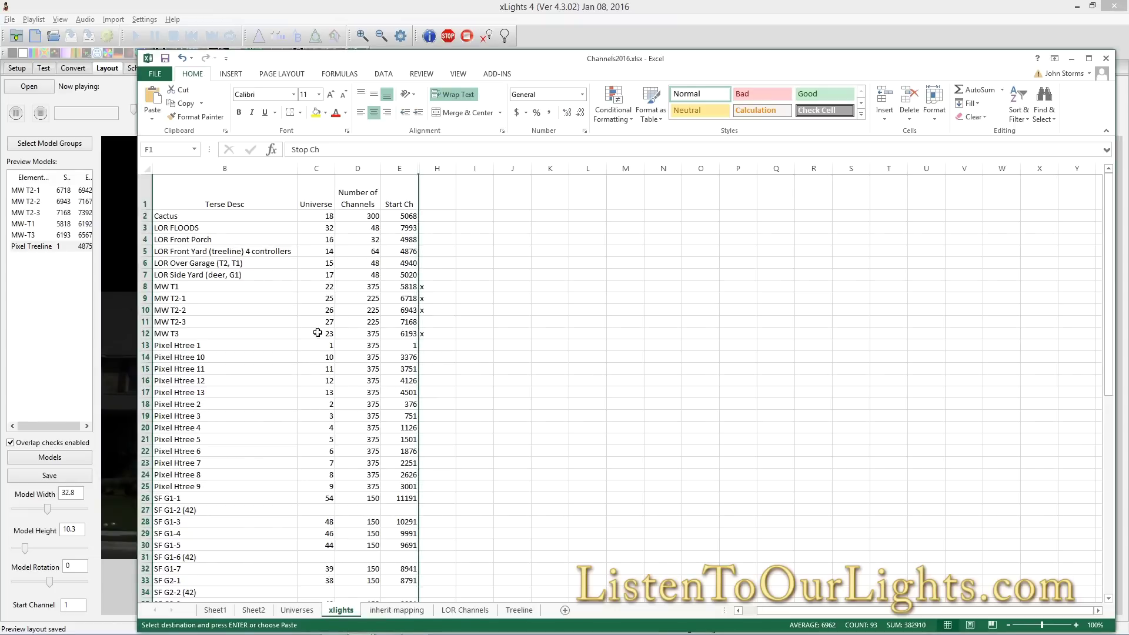
Mark MW T2-3 and the Pixel Htree rows with x in the tracking column
click(288, 347)
key(Up)
key(Up)
key(Right)
key(Right)
key(Right)
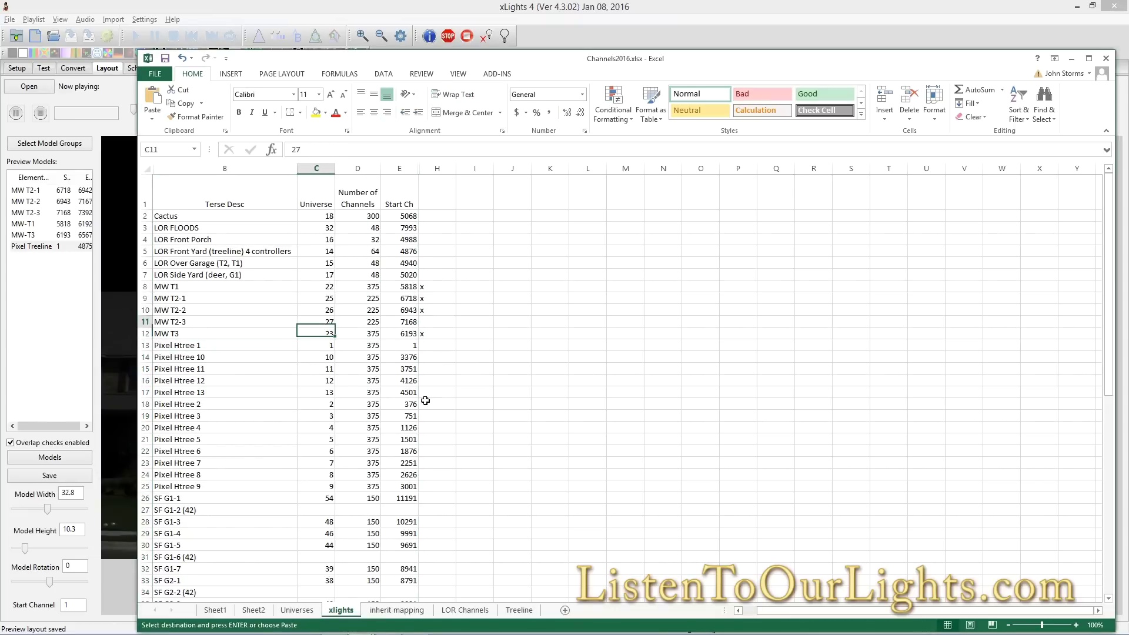
key(Right)
key(Return)
key(Down)
key(Down)
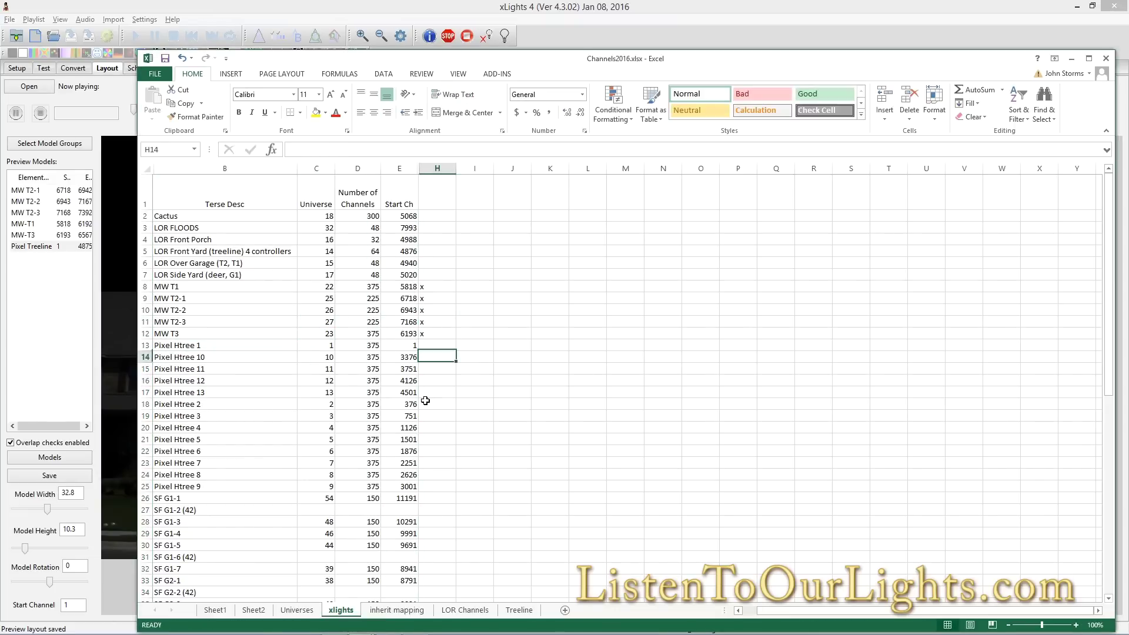
text(x)
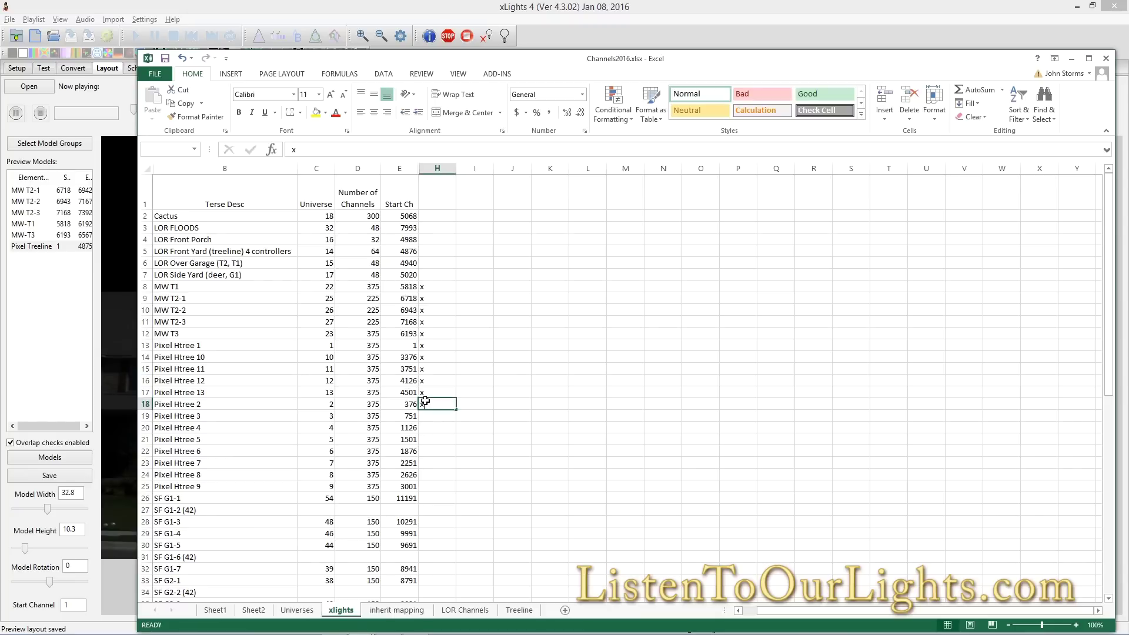
text( x x x x x x x x x x x x)
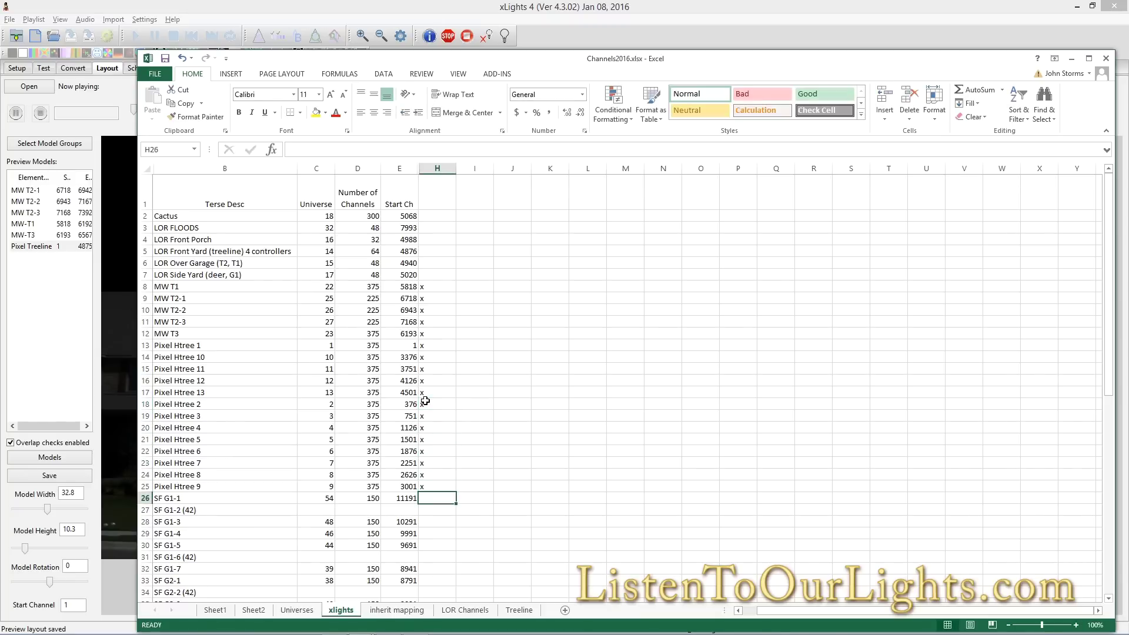
key(Left)
key(Down)
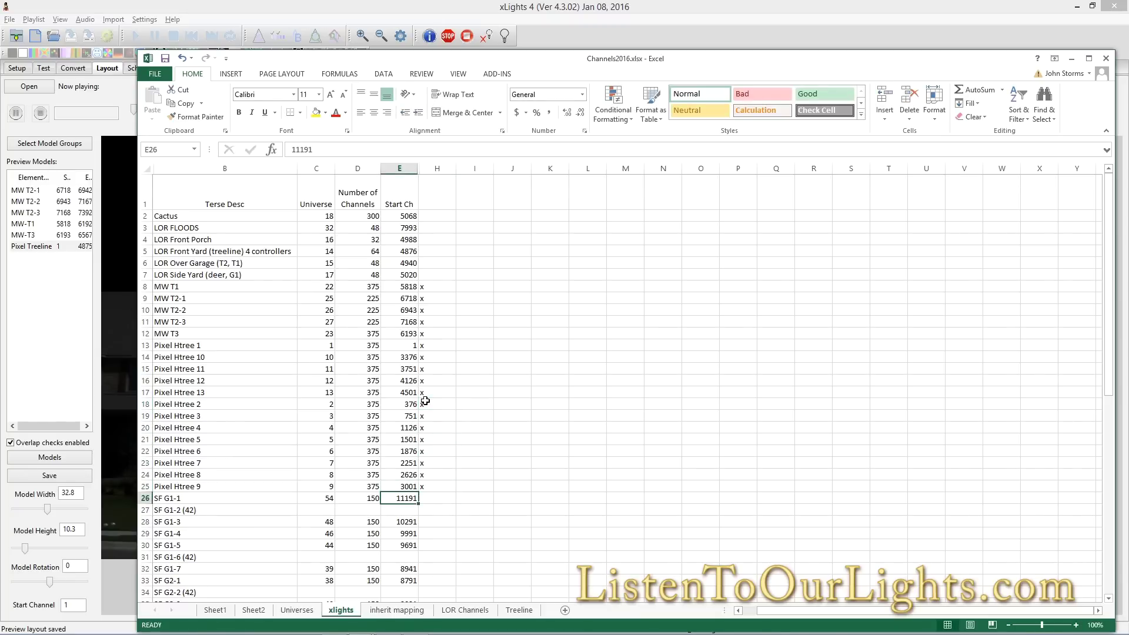
key(Left)
key(Left)
key(Left)
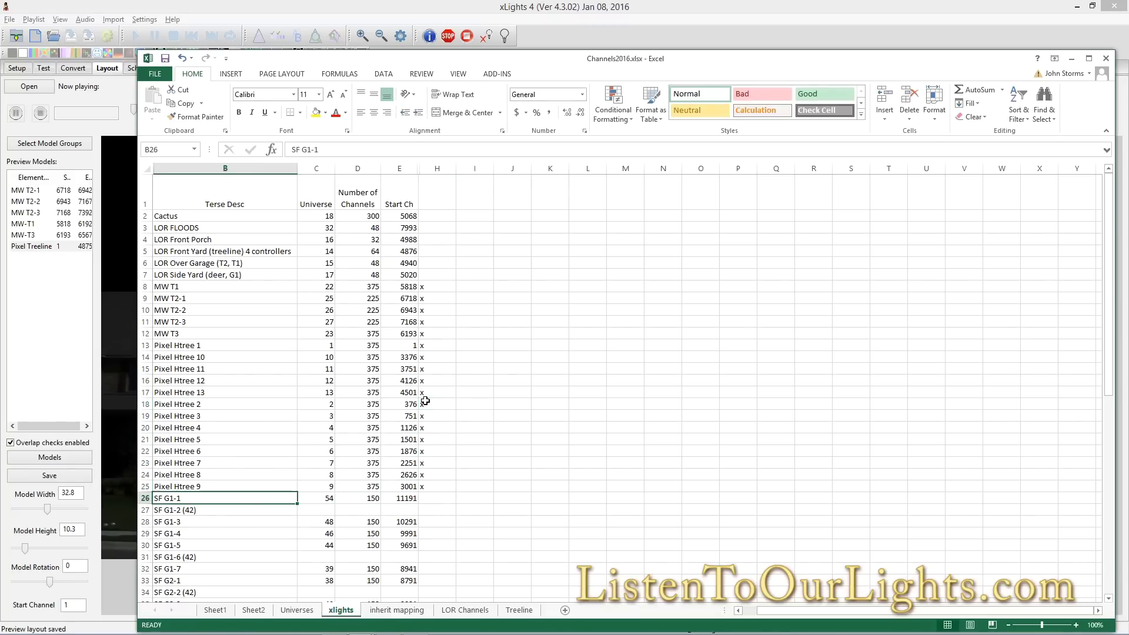
Review the inherit mapping sheet's BF24-1 controller and SF06 T1-T description entries
click(397, 611)
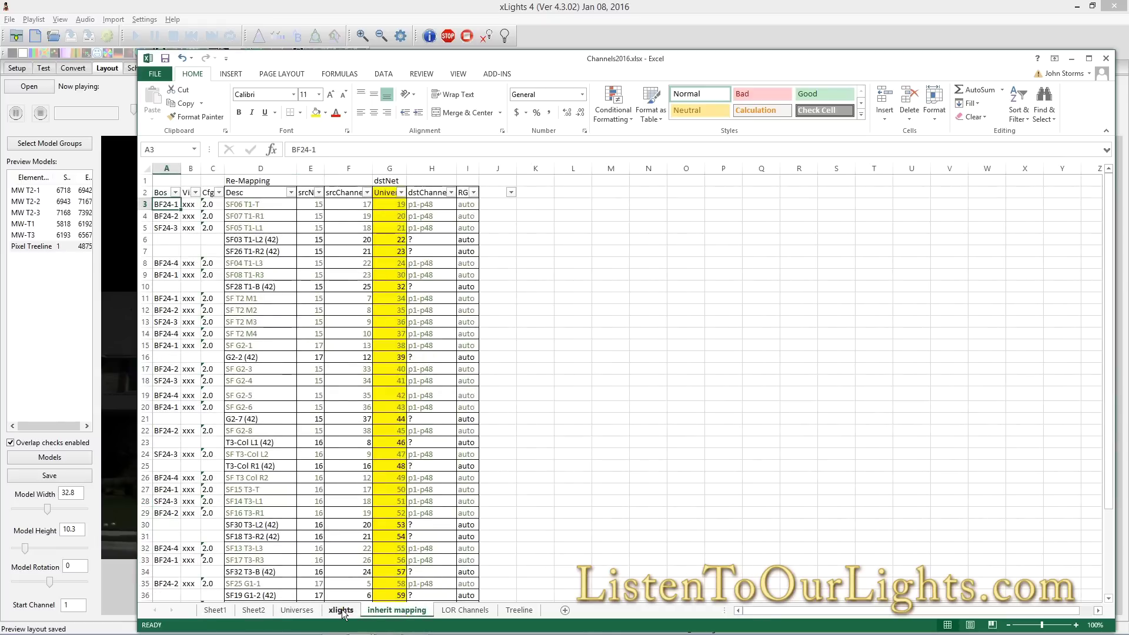
click(341, 611)
click(385, 611)
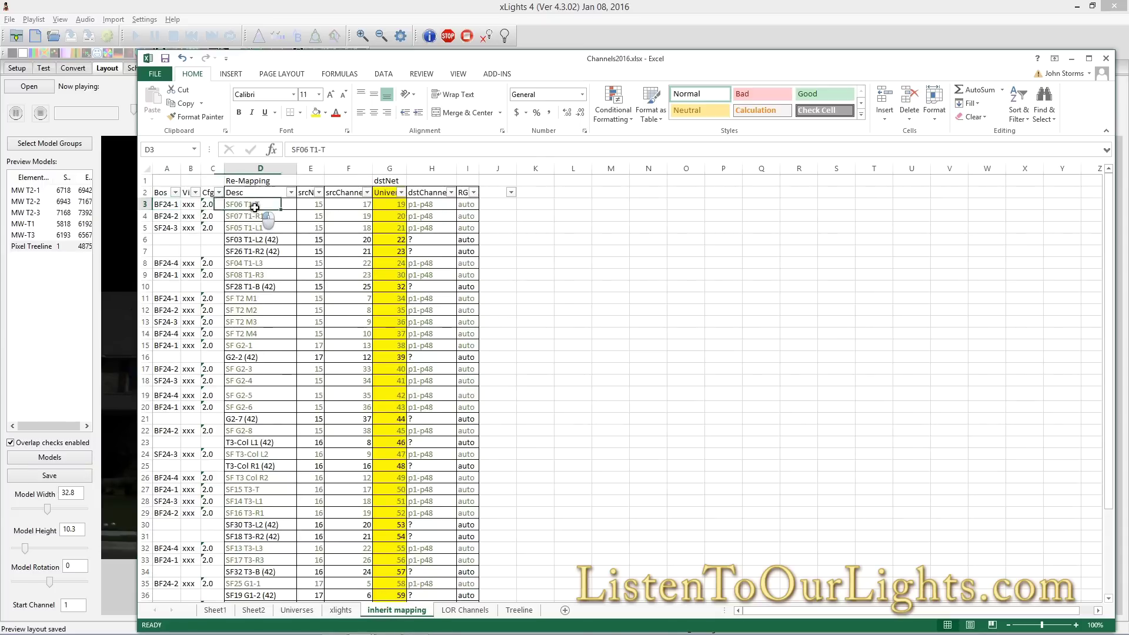
click(199, 209)
key(Left)
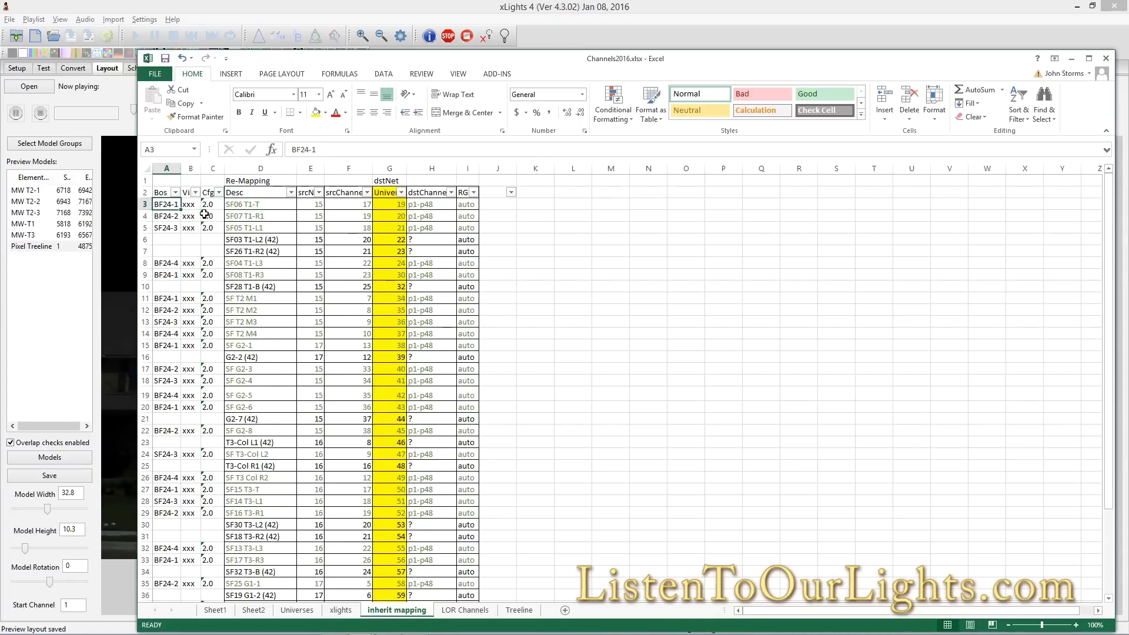
key(Right)
key(Right)
key(Right)
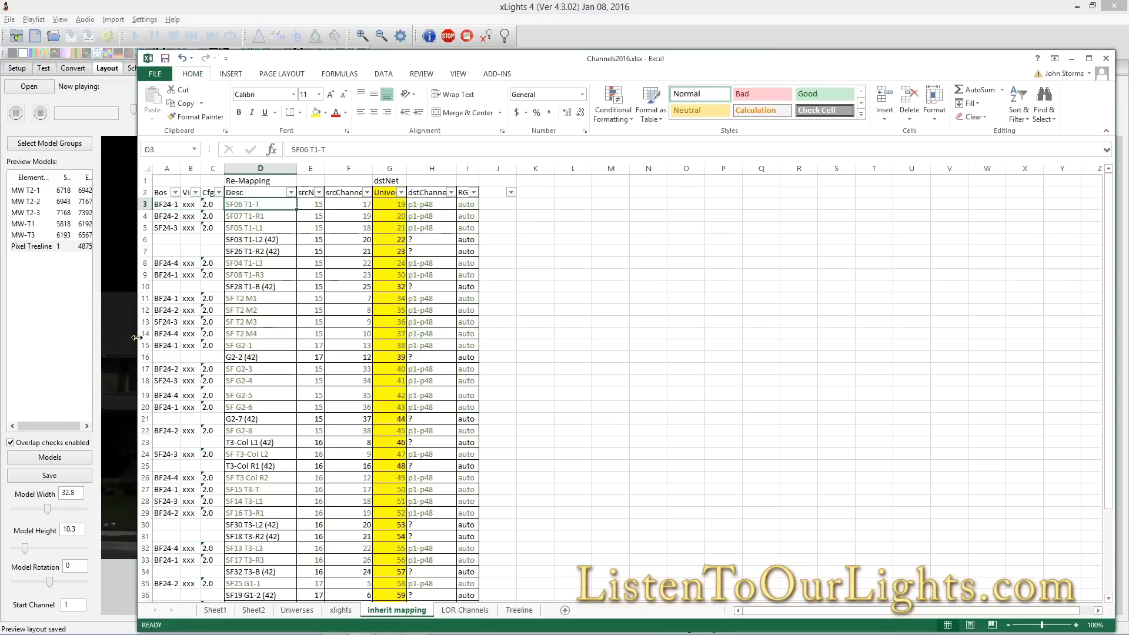
key(Left)
key(Left)
key(Left)
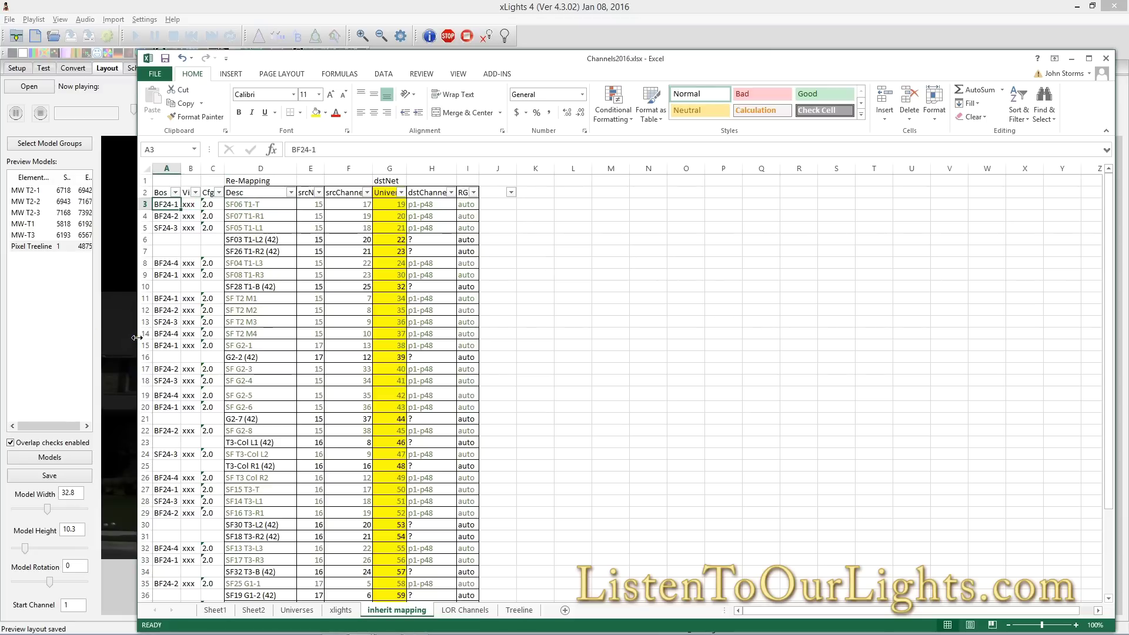
key(Right)
key(Right)
key(Right)
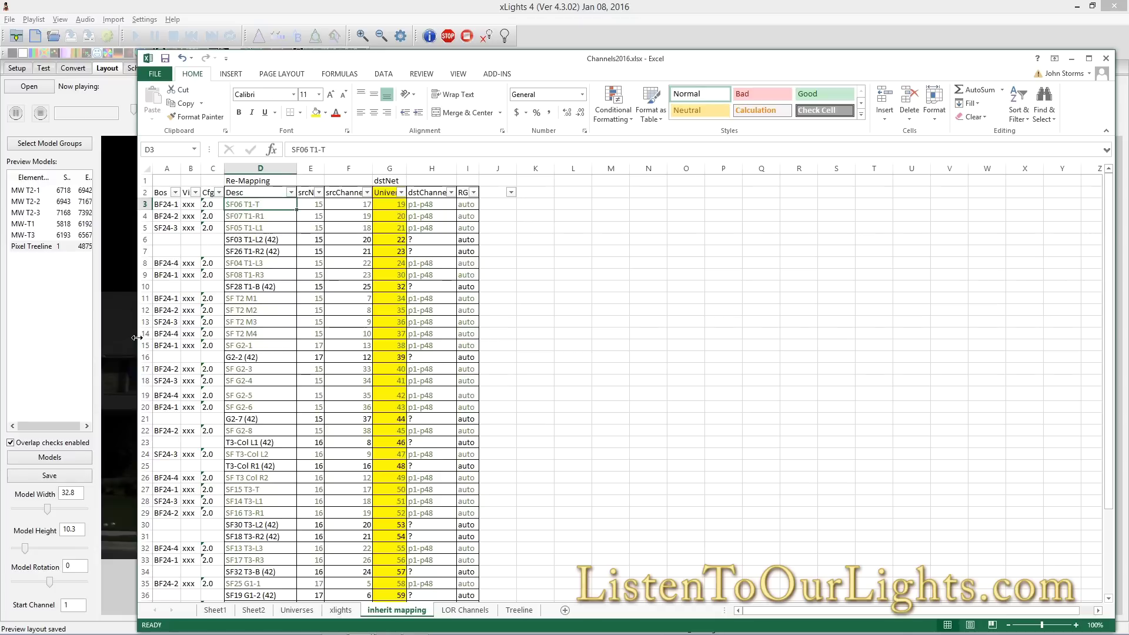
key(Left)
key(Left)
key(Left)
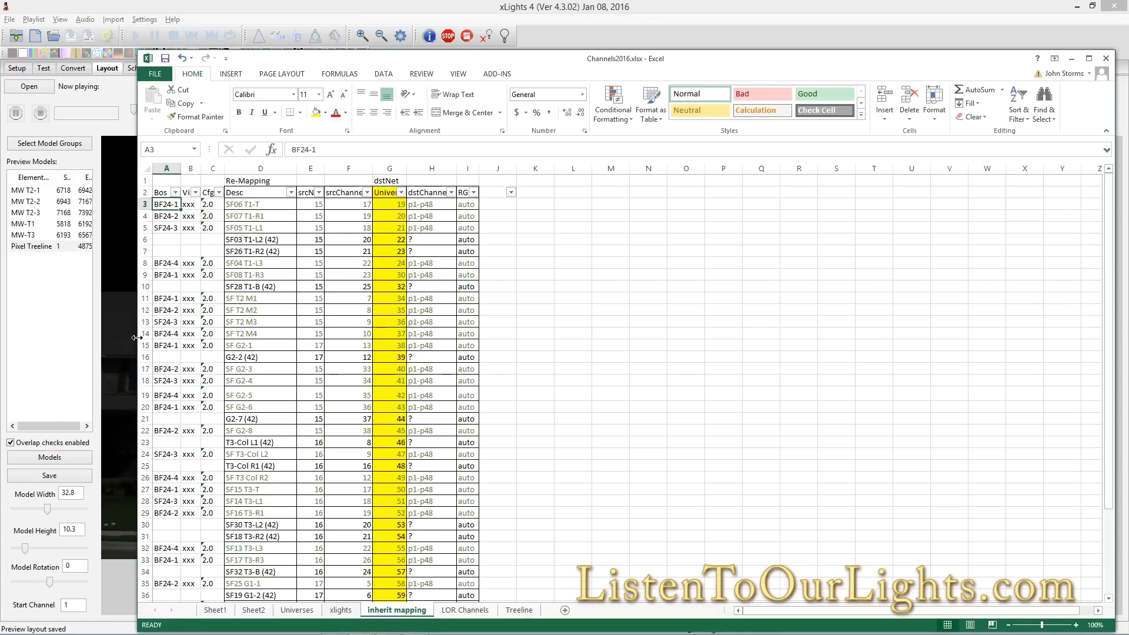
key(Right)
key(Right)
key(Right)
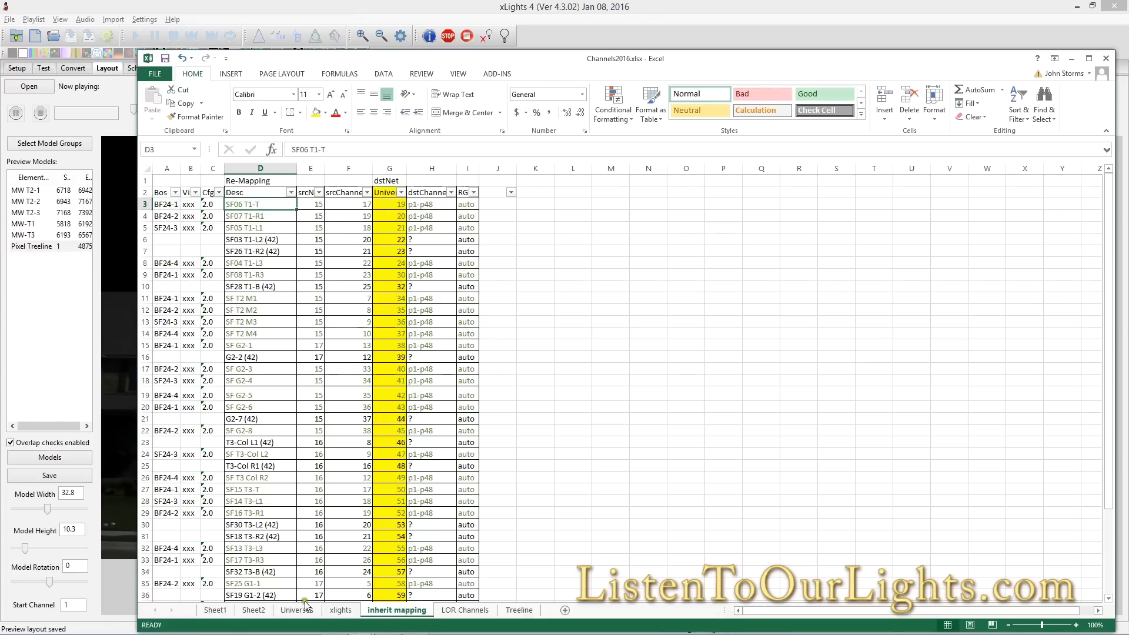
Fill the SF T1-T cell B50 yellow on the xlights sheet, then switch to models.xlsx
click(339, 610)
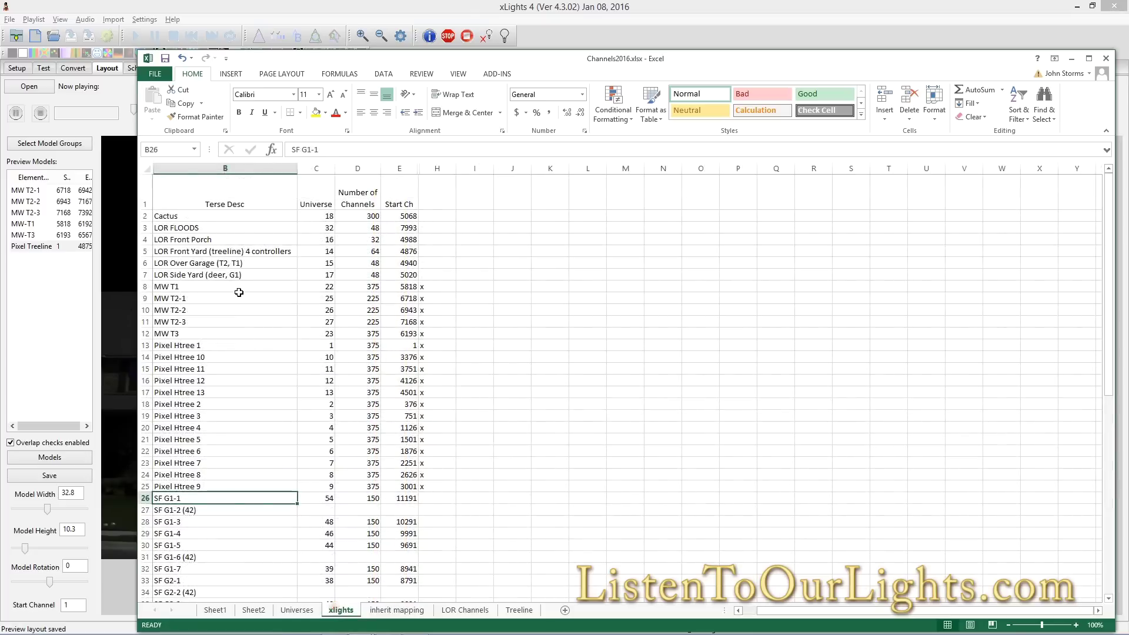
click(227, 415)
scroll(237, 510, down, 5)
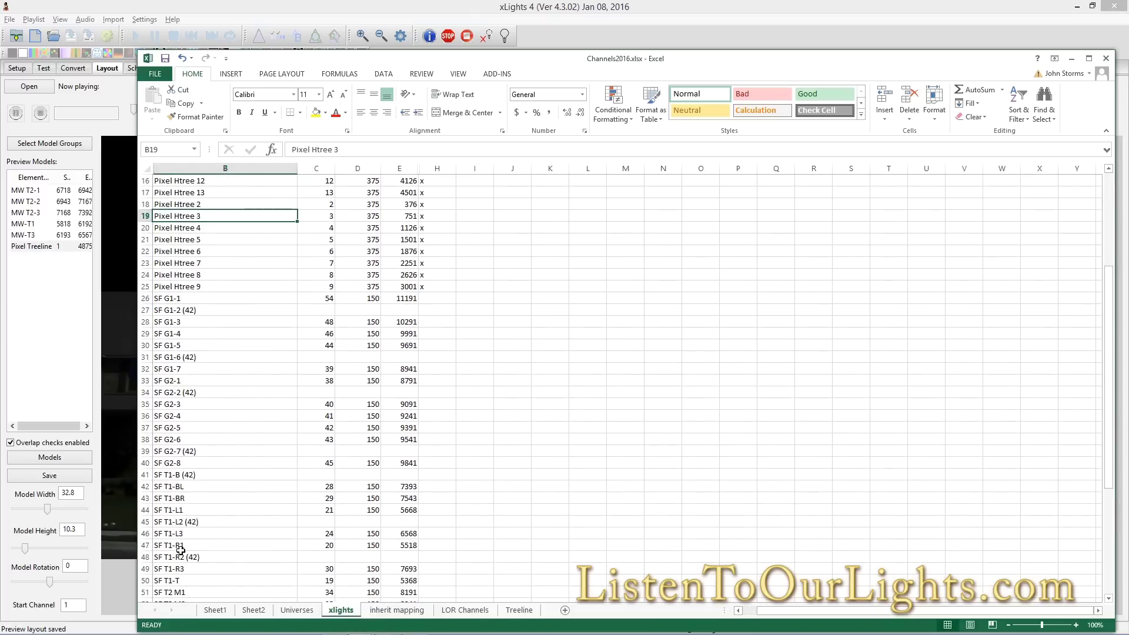
click(198, 578)
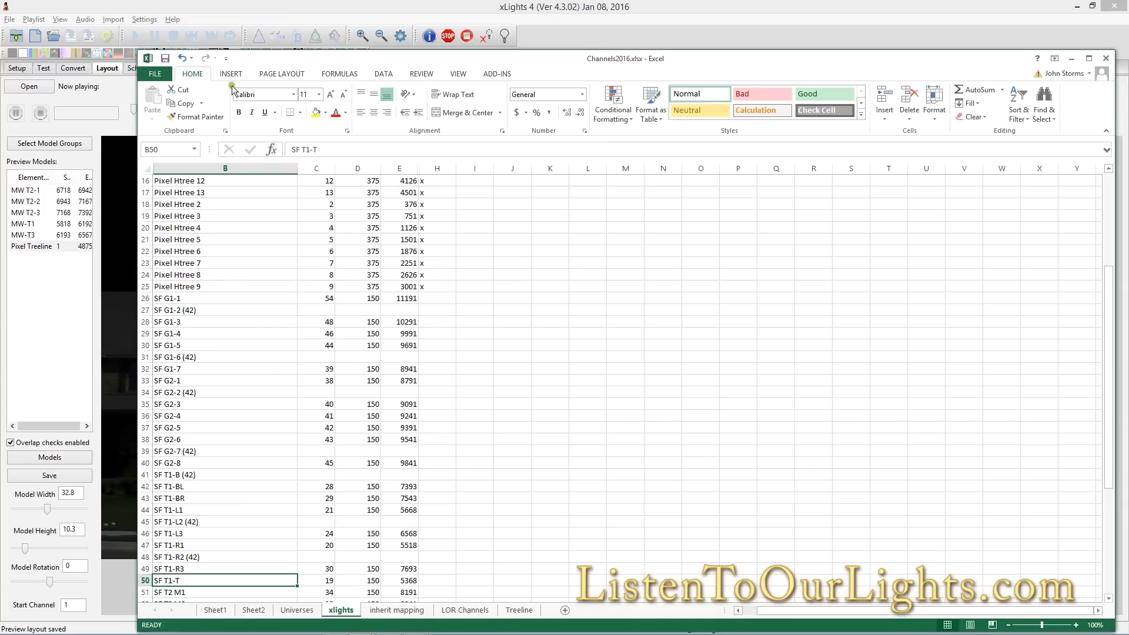
click(316, 111)
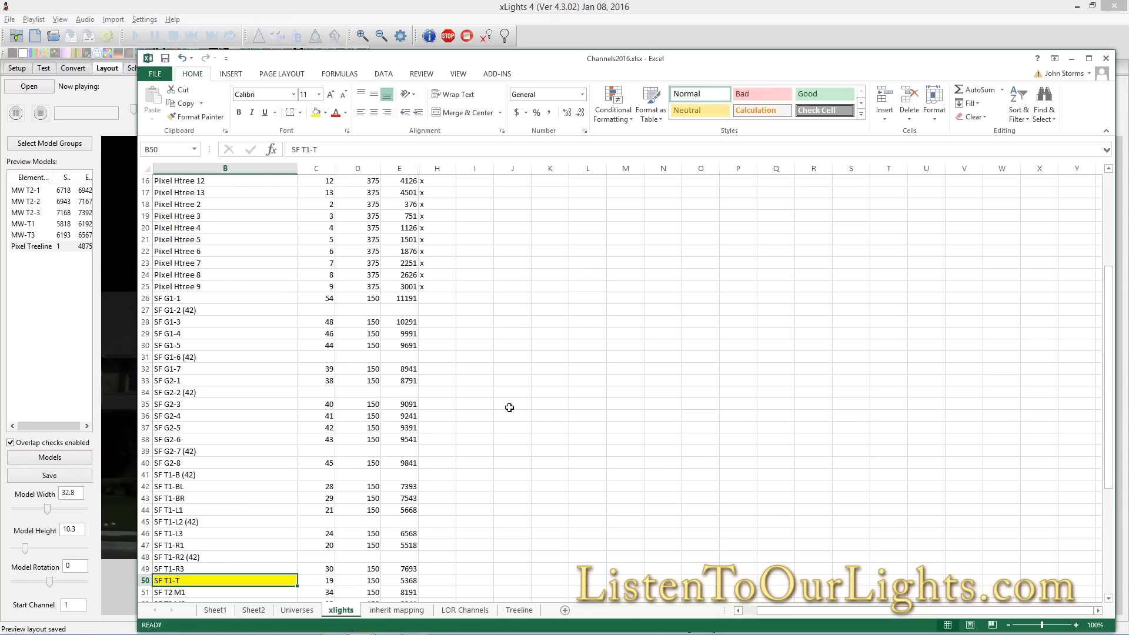
click(45, 311)
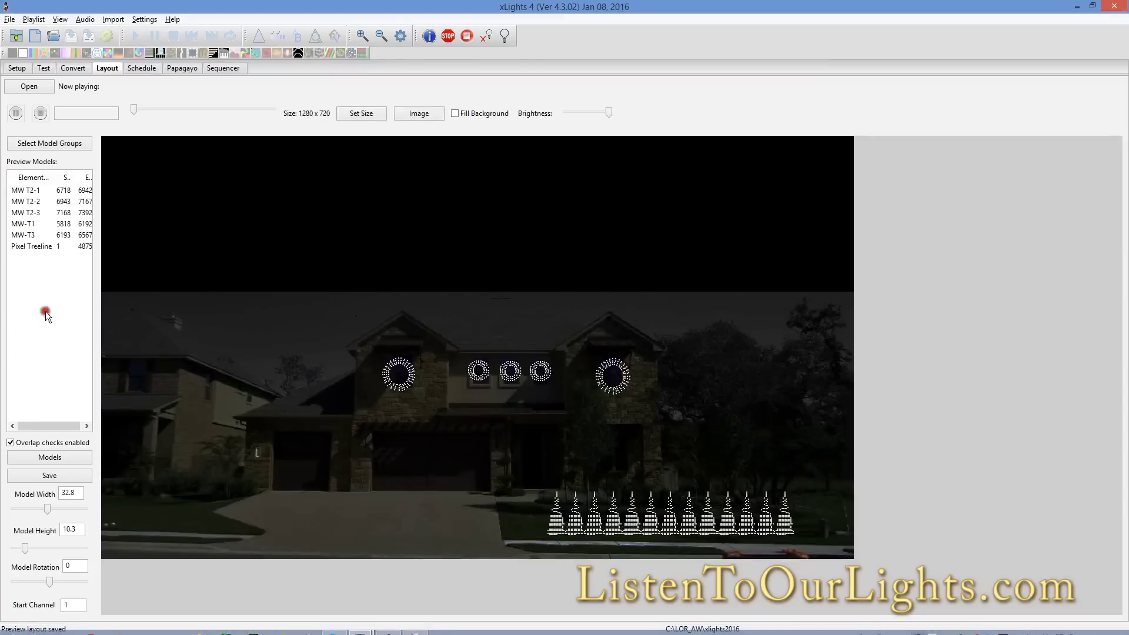
key(alt+Tab)
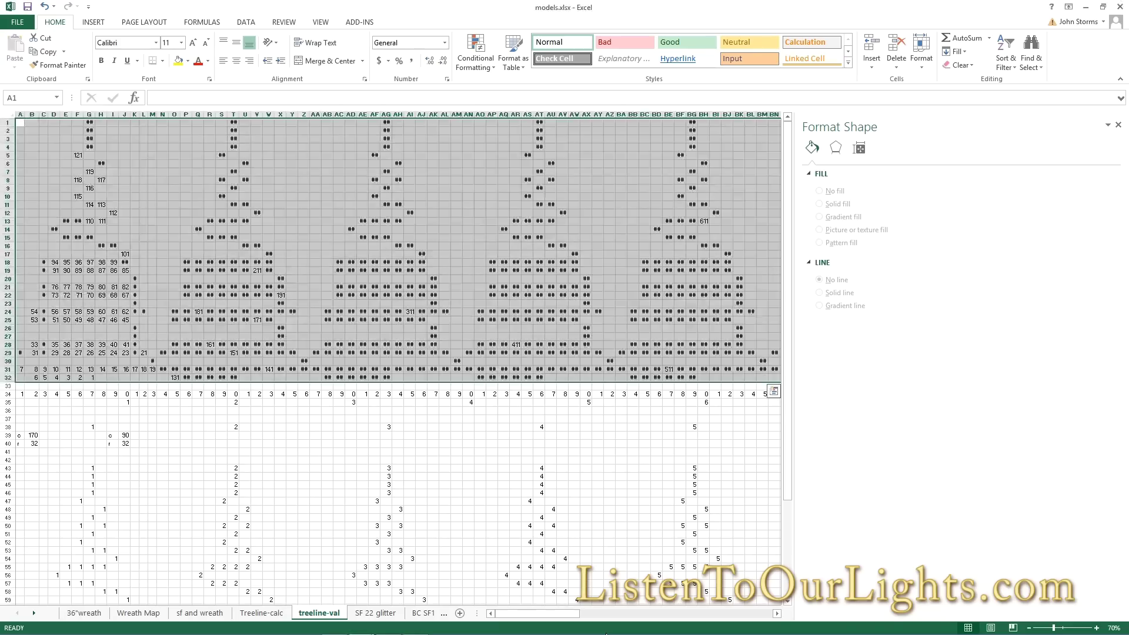
Copy the 40-by-42 BC SF1 node grid (A1:AN42) at 90% zoom, then return to xLights
click(423, 613)
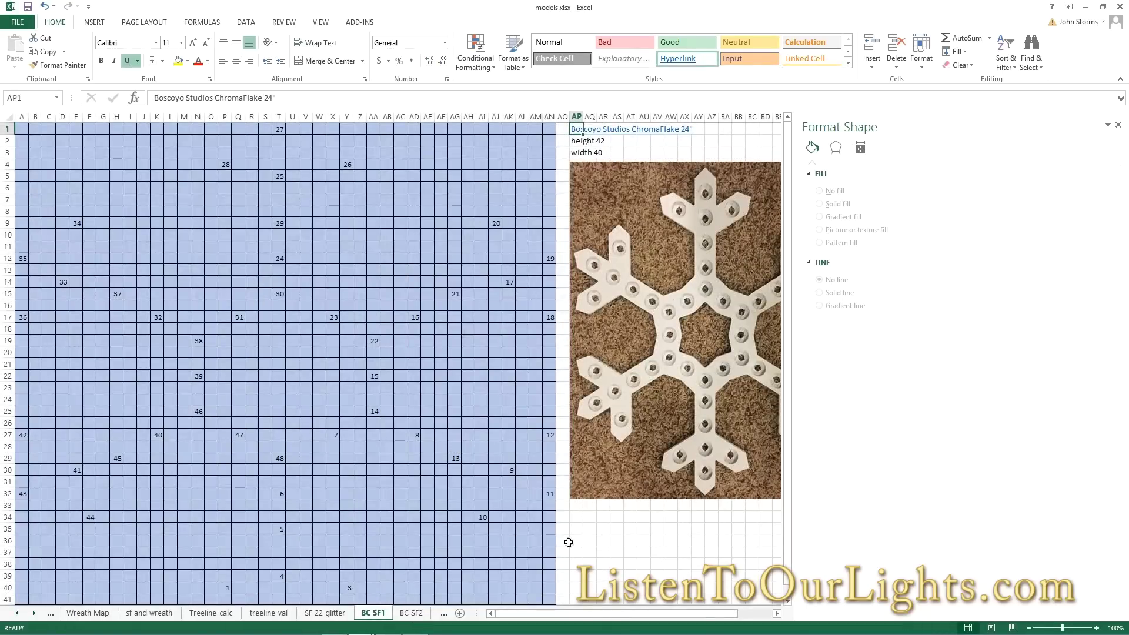
click(1028, 628)
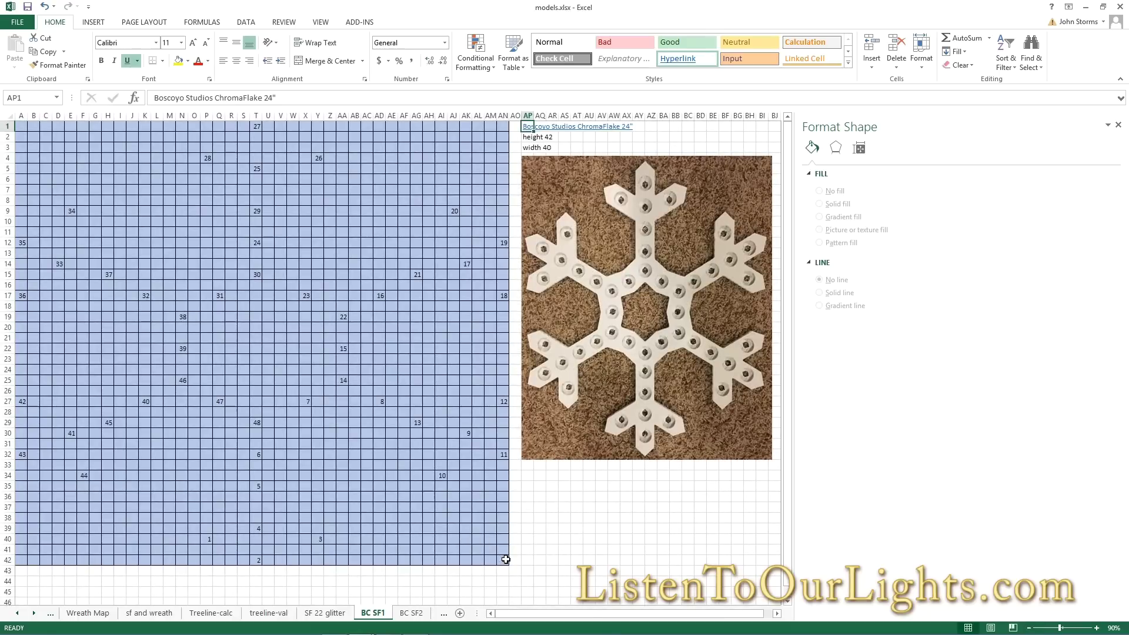
drag(505, 565, 13, 100)
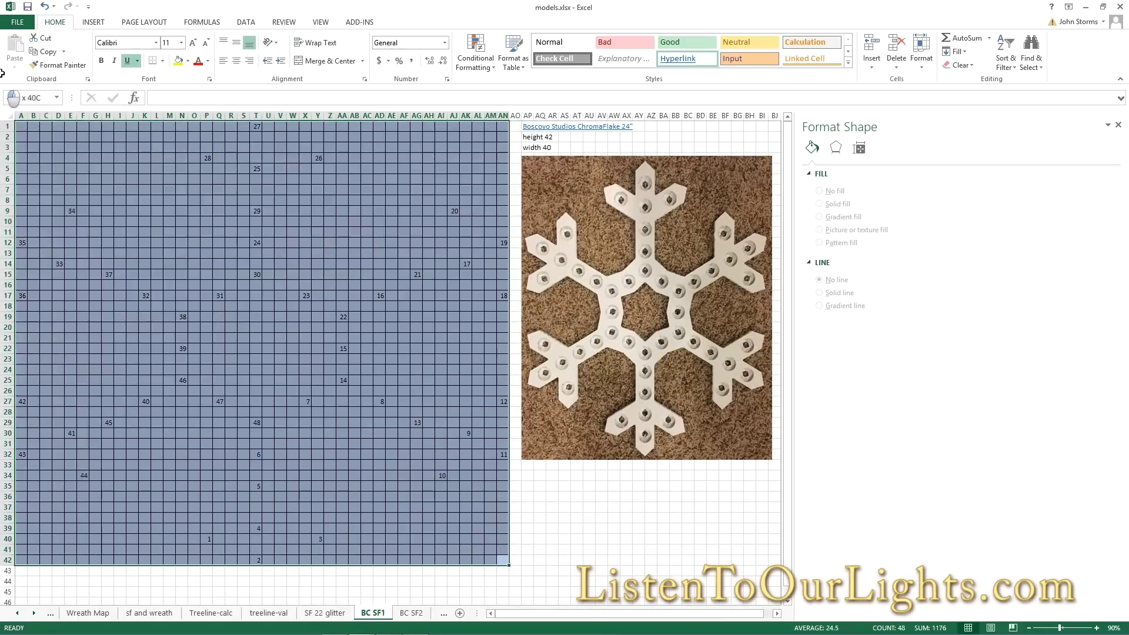
key(ctrl+c)
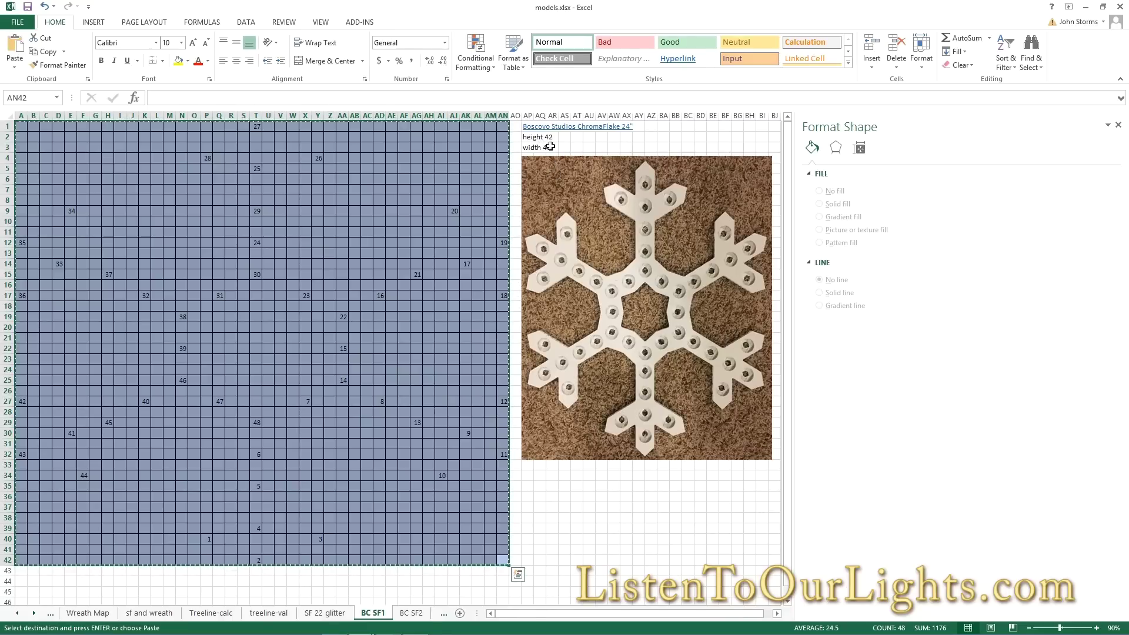
key(alt+Tab)
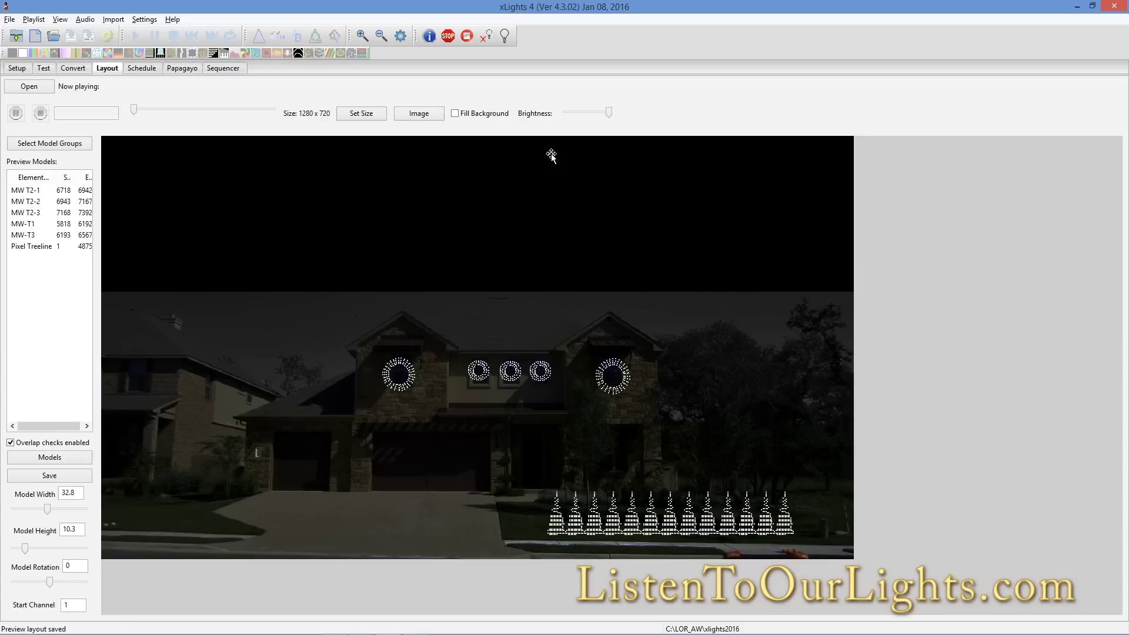
Create a new model from the model list with the Custom display type
click(60, 459)
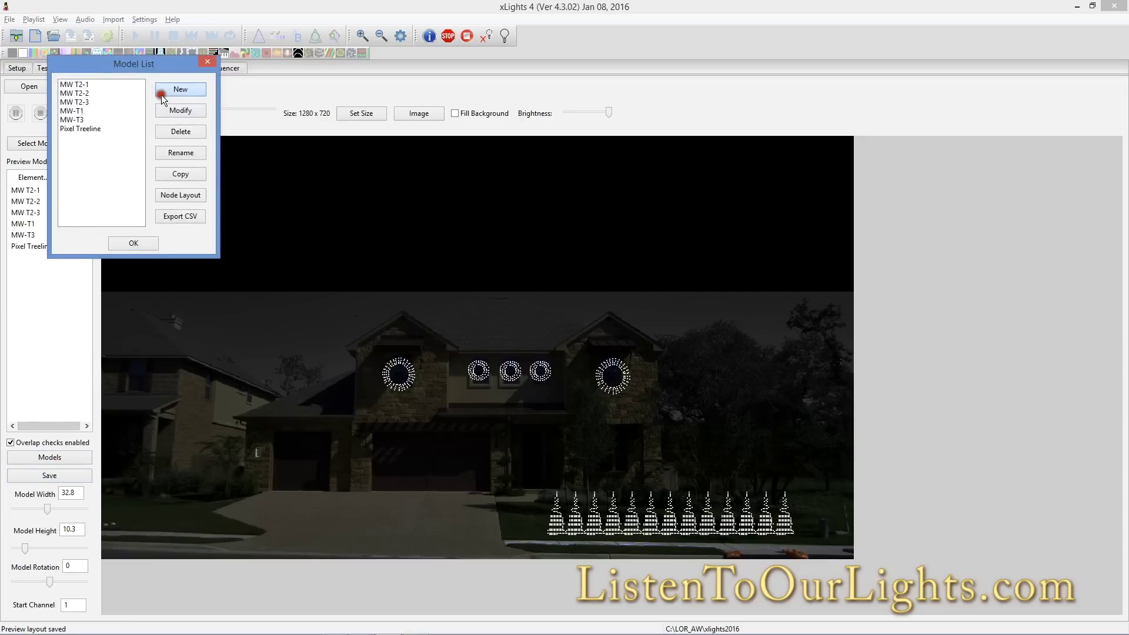
click(161, 94)
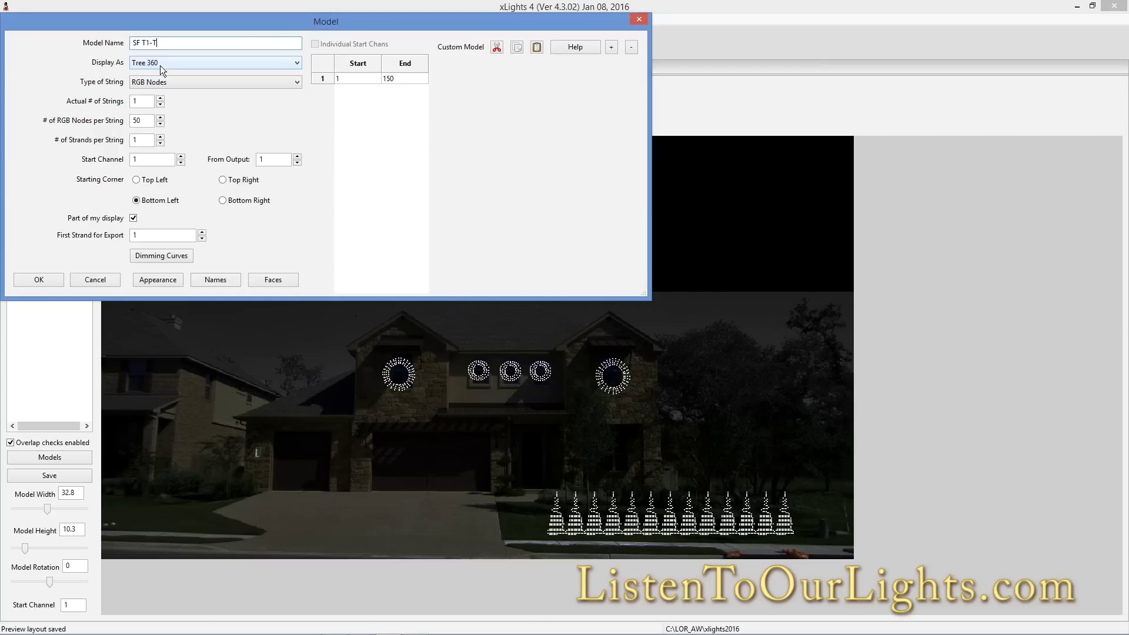
click(201, 64)
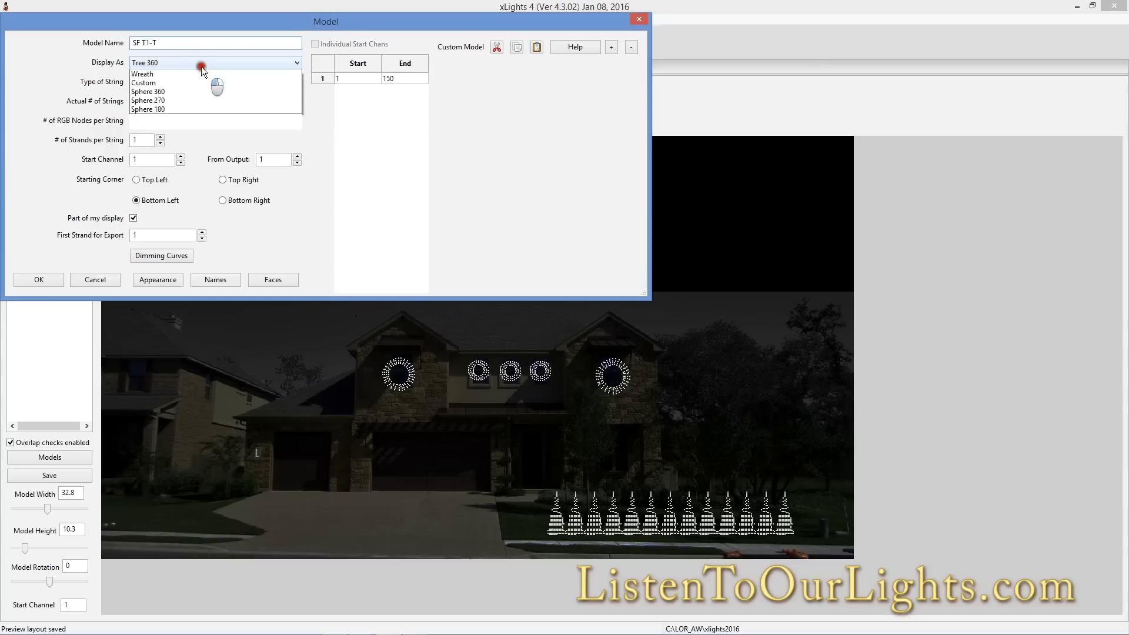
click(154, 197)
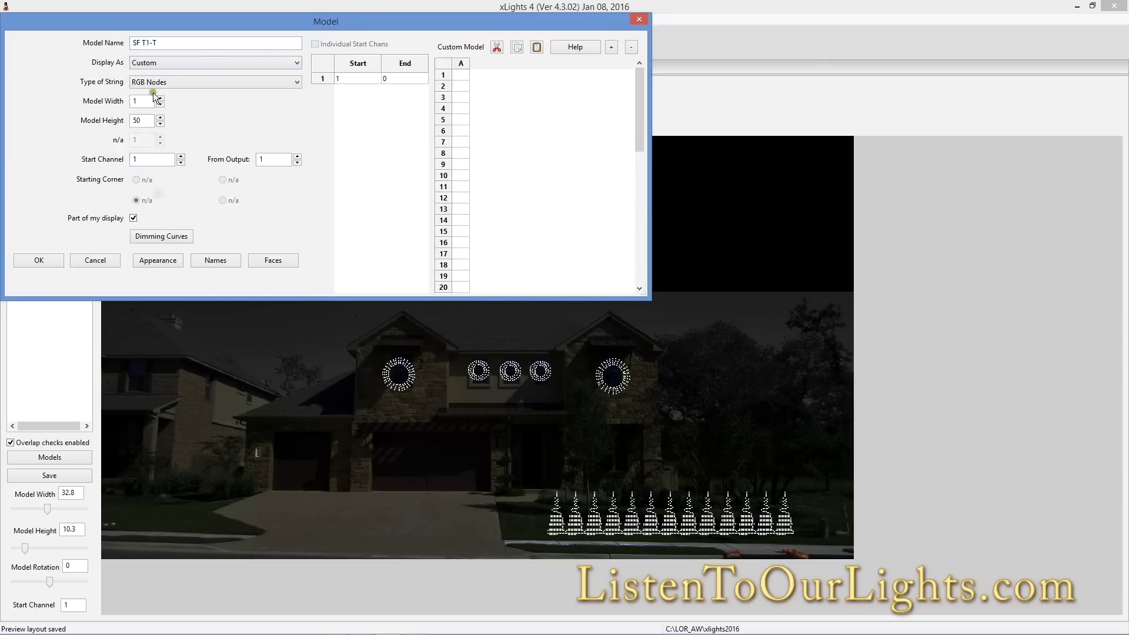
key(alt+Tab)
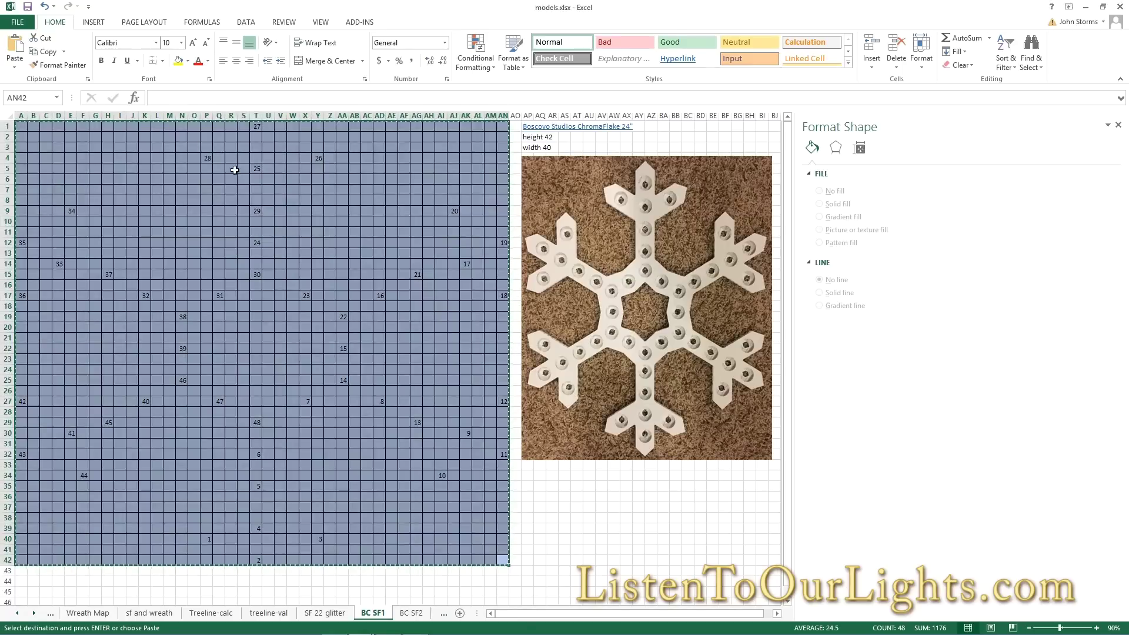
key(alt+Tab)
Set the custom model to 40 wide by 42 high and paste in the snowflake node numbers
double_click(141, 101)
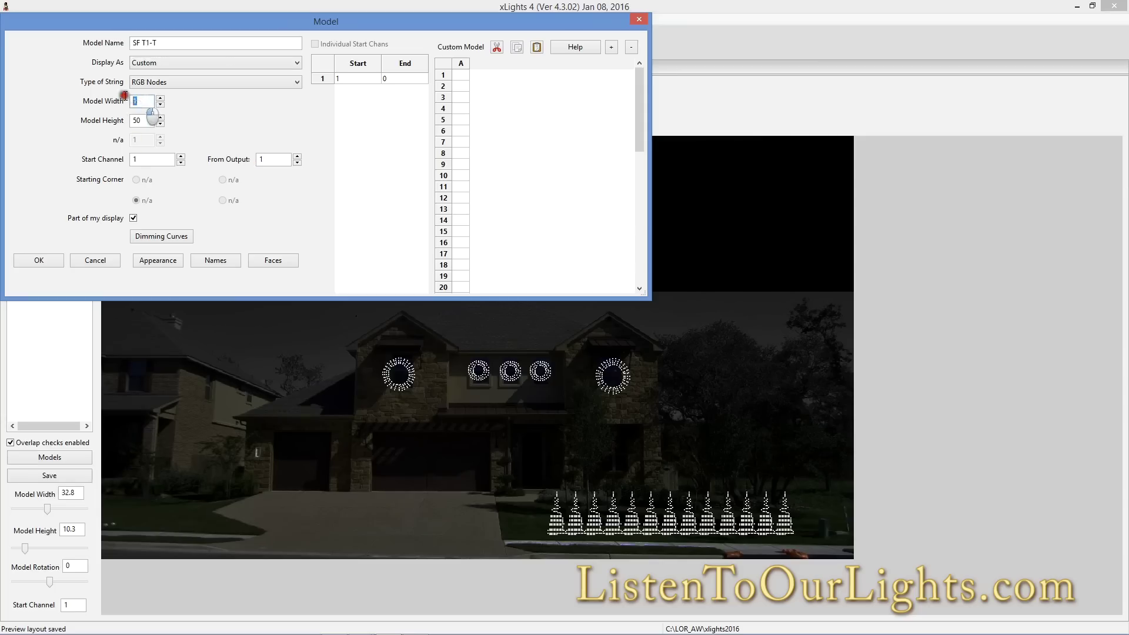
text(40)
key(Tab)
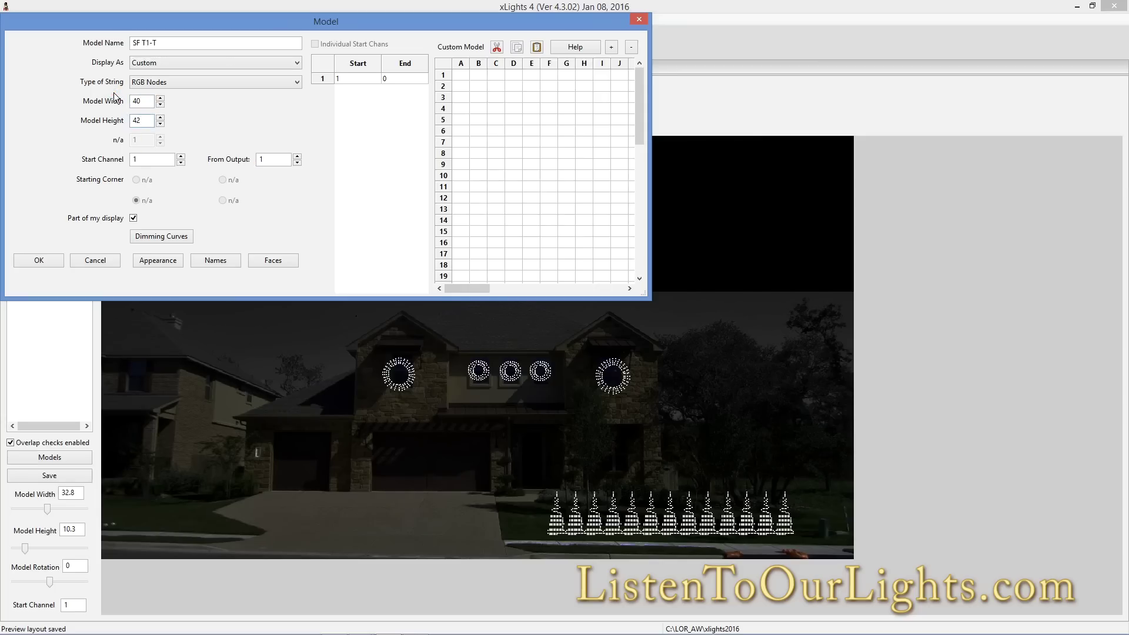
text(42)
click(460, 65)
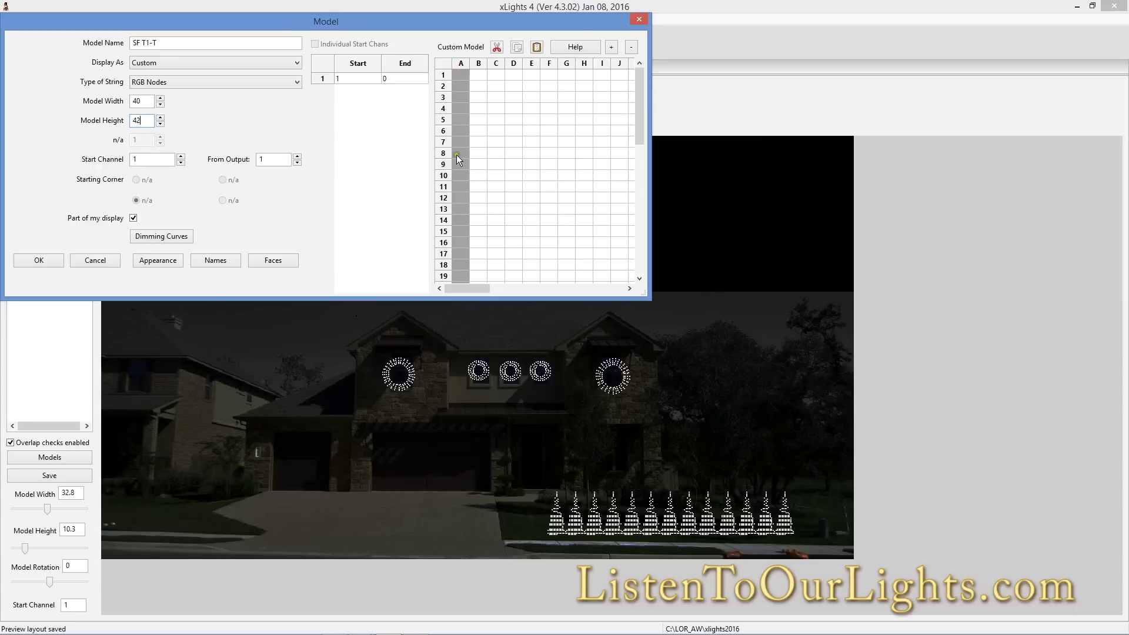
click(461, 75)
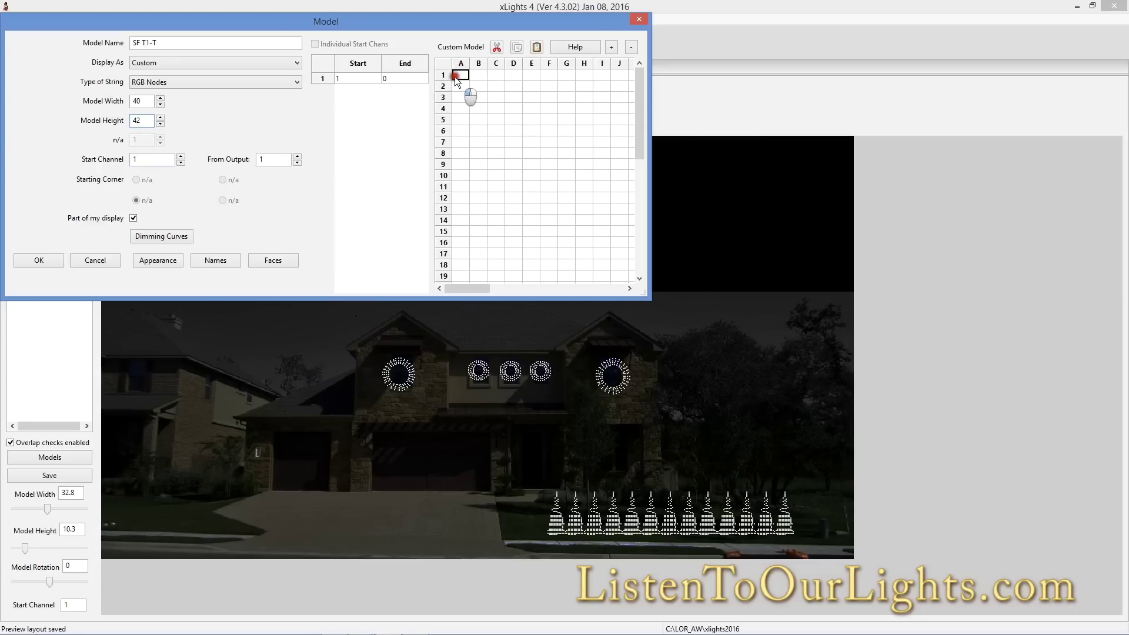
click(537, 47)
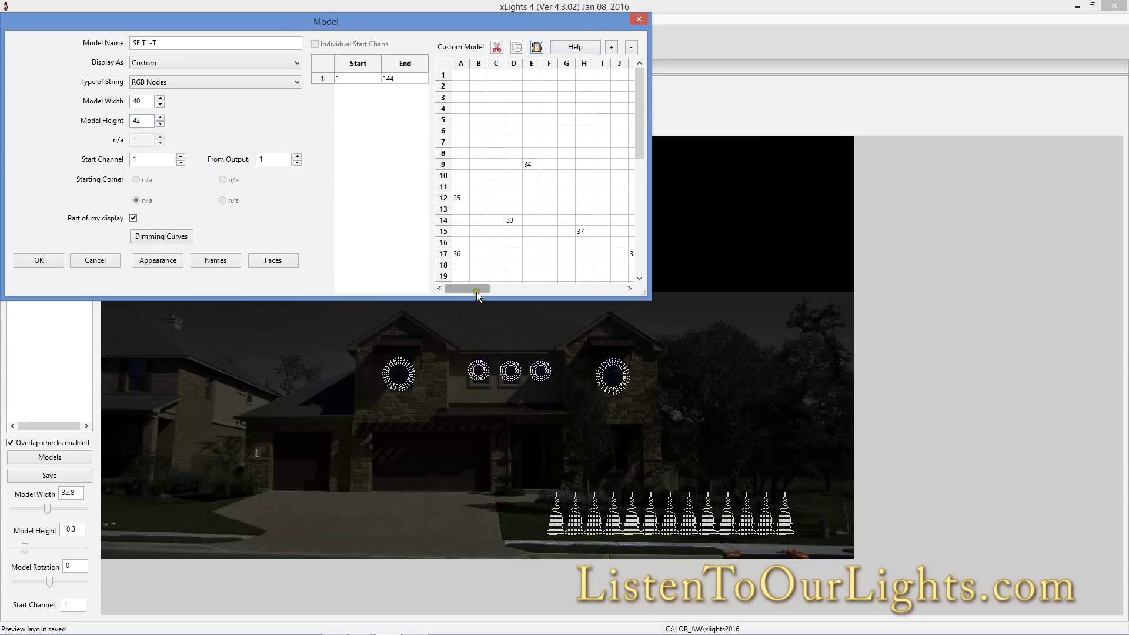
drag(476, 292, 486, 266)
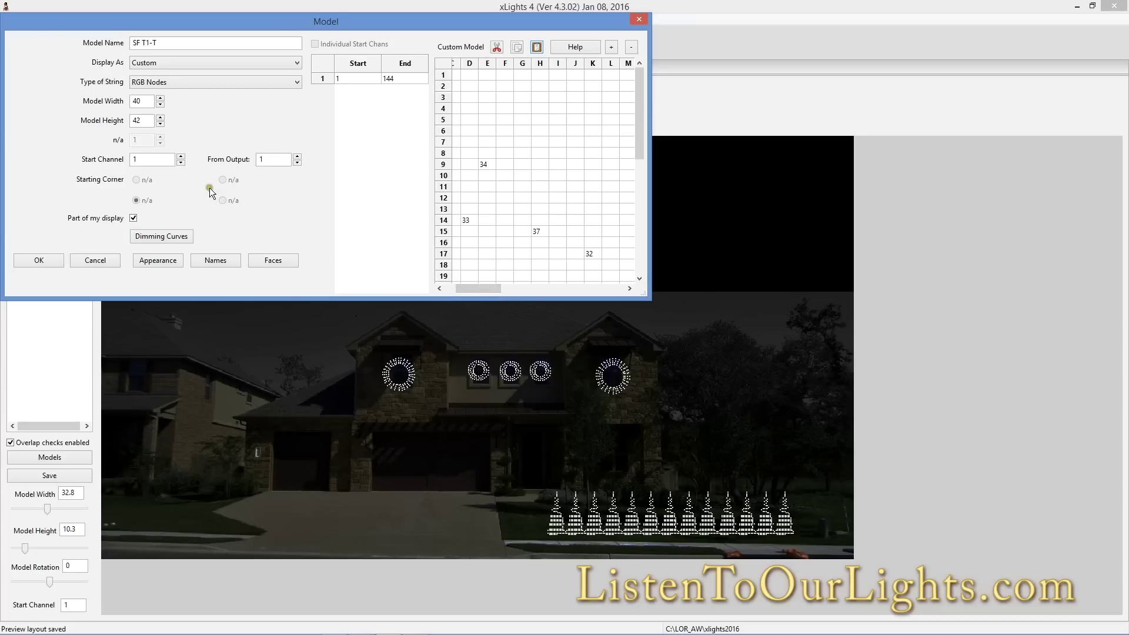
Enter start channel 5368 from E50, confirm the model, and close the Model List
key(alt+Tab)
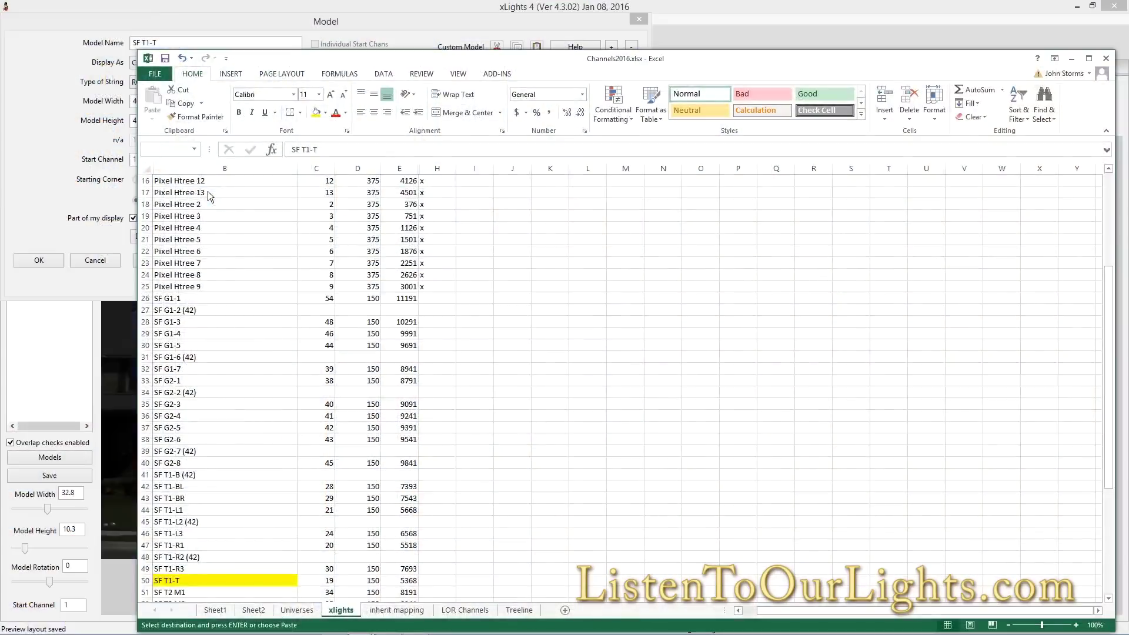
click(398, 582)
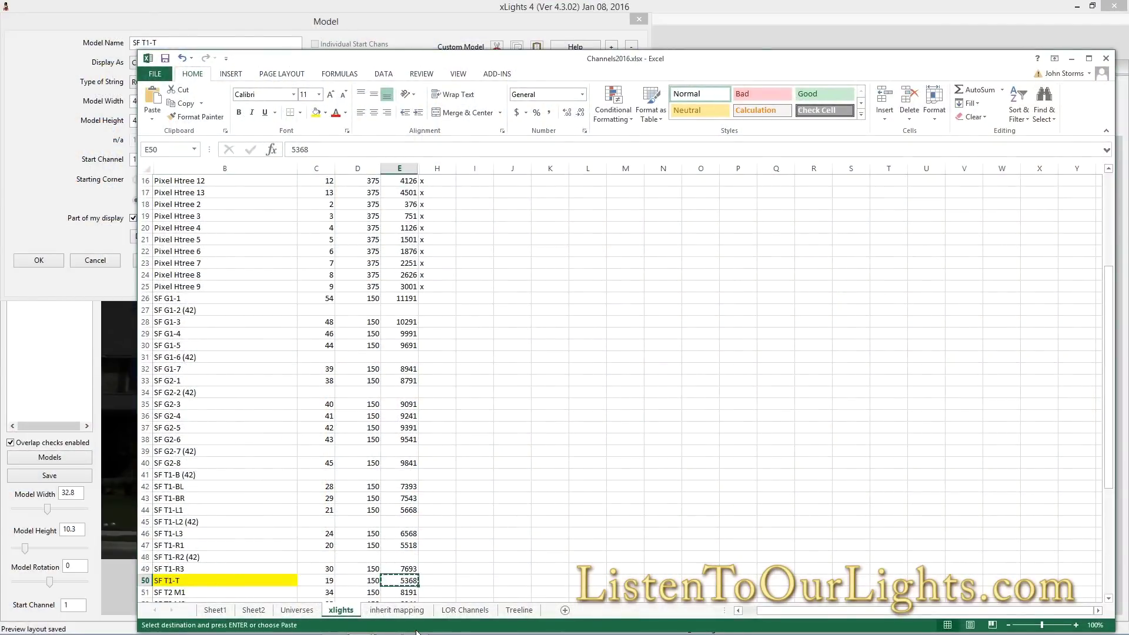
key(alt+Tab)
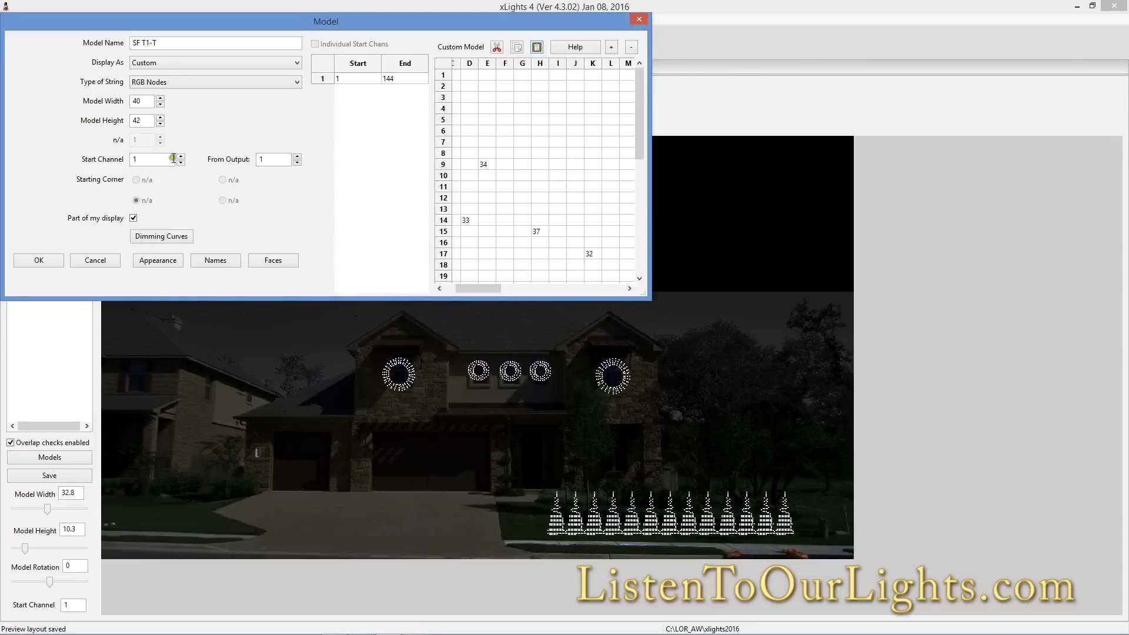
drag(174, 159, 119, 159)
click(38, 260)
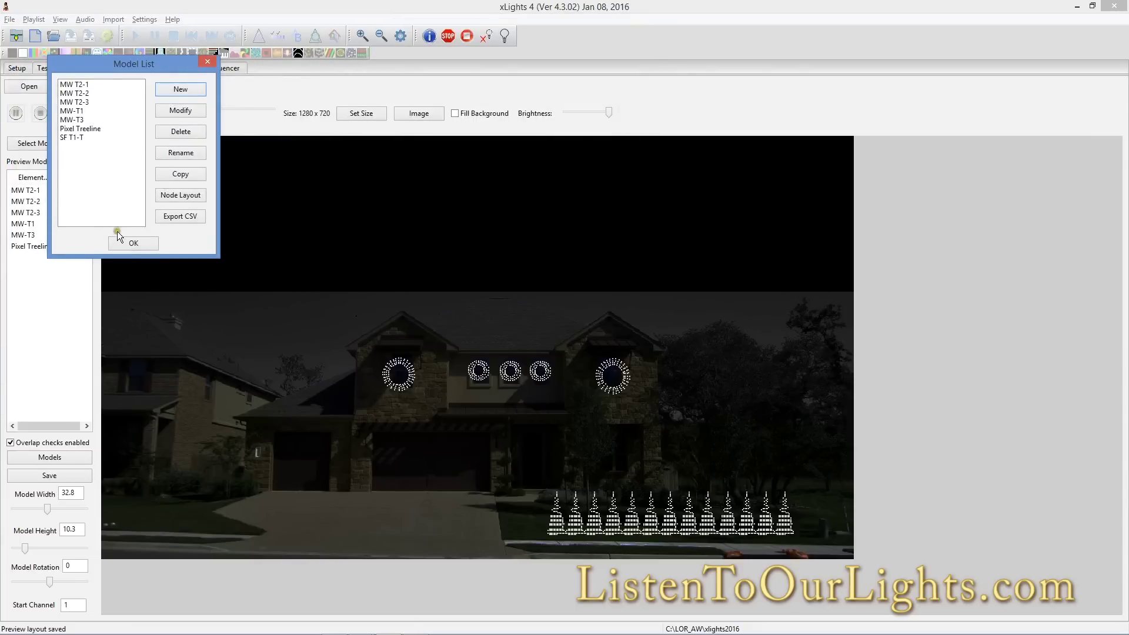
click(123, 240)
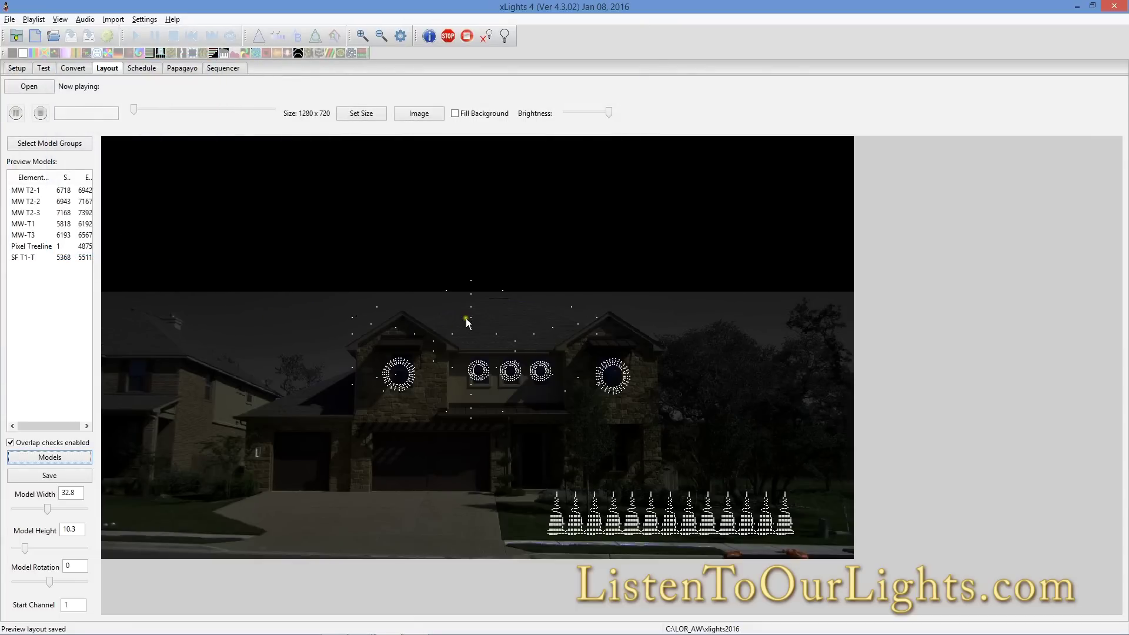
Resize the SF T1-T snowflake to 1.7 by 3.3 atop the centre gable
click(478, 339)
drag(609, 270, 380, 332)
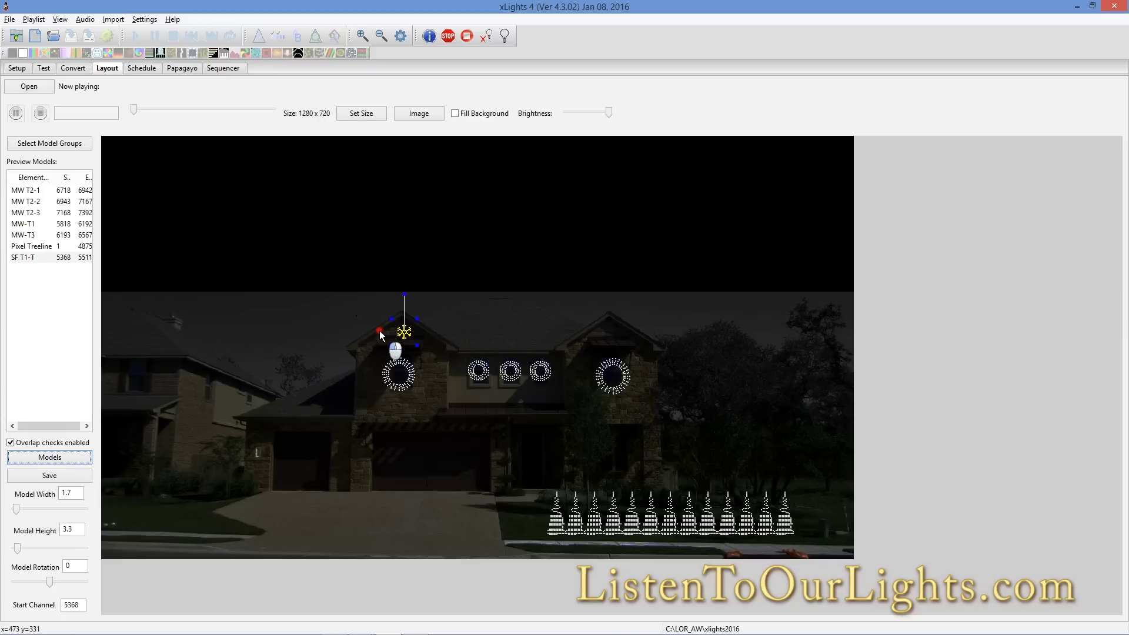
click(304, 312)
Quit xLights without saving the layout changes and open File Explorer
click(1115, 7)
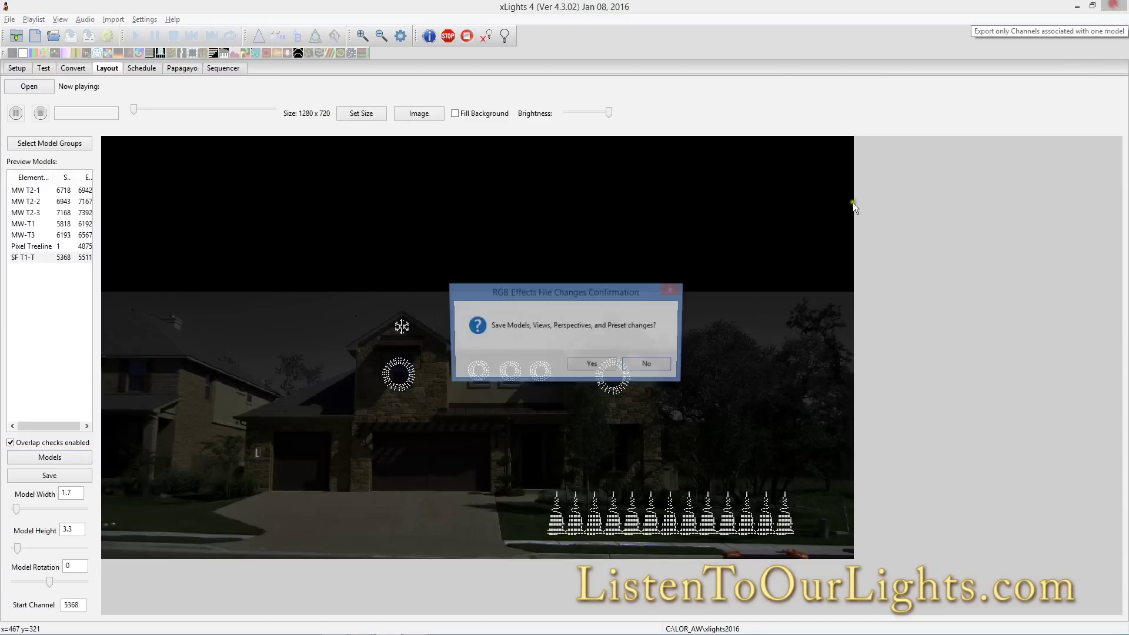
click(641, 365)
mouse_move(107, 627)
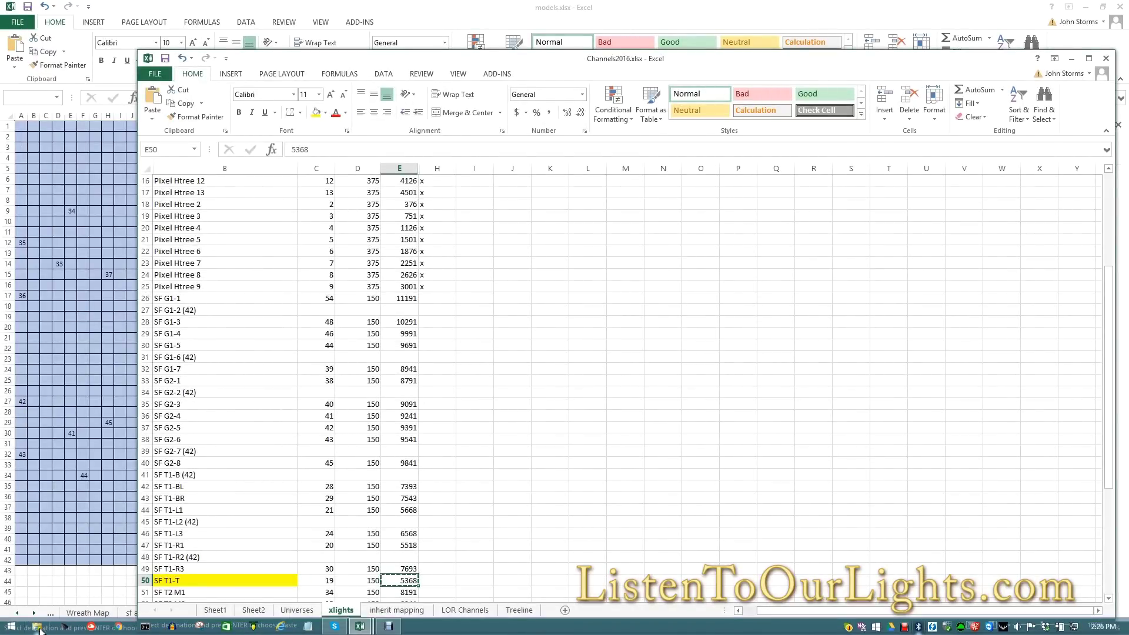
click(37, 627)
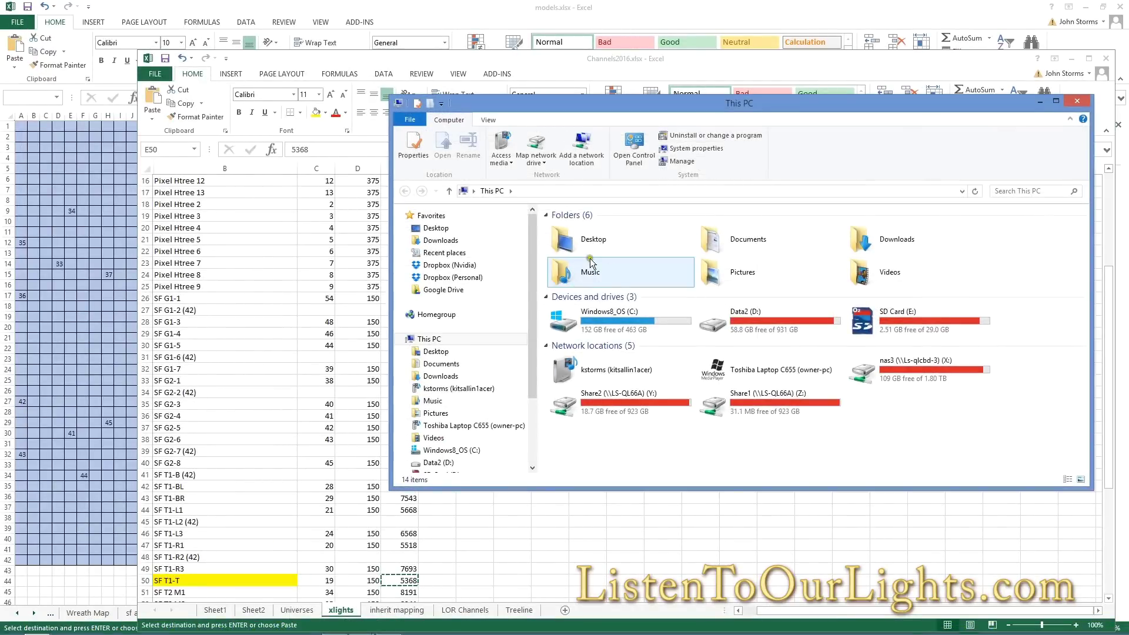
Browse to the C:\LOR_AW\xlights2016 folder
double_click(605, 330)
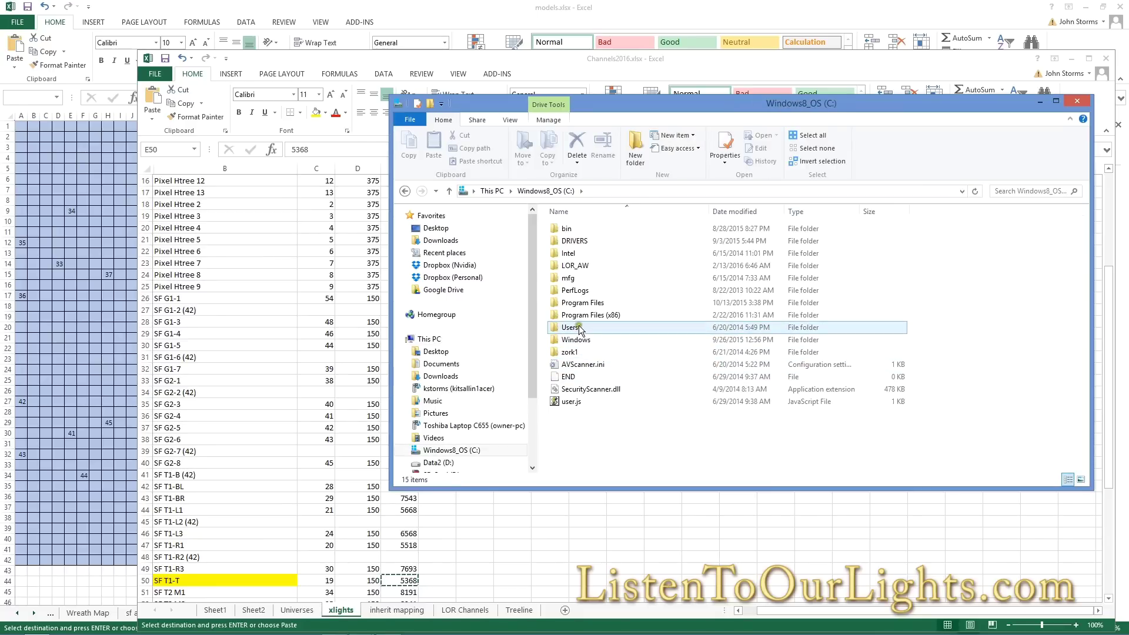
double_click(579, 265)
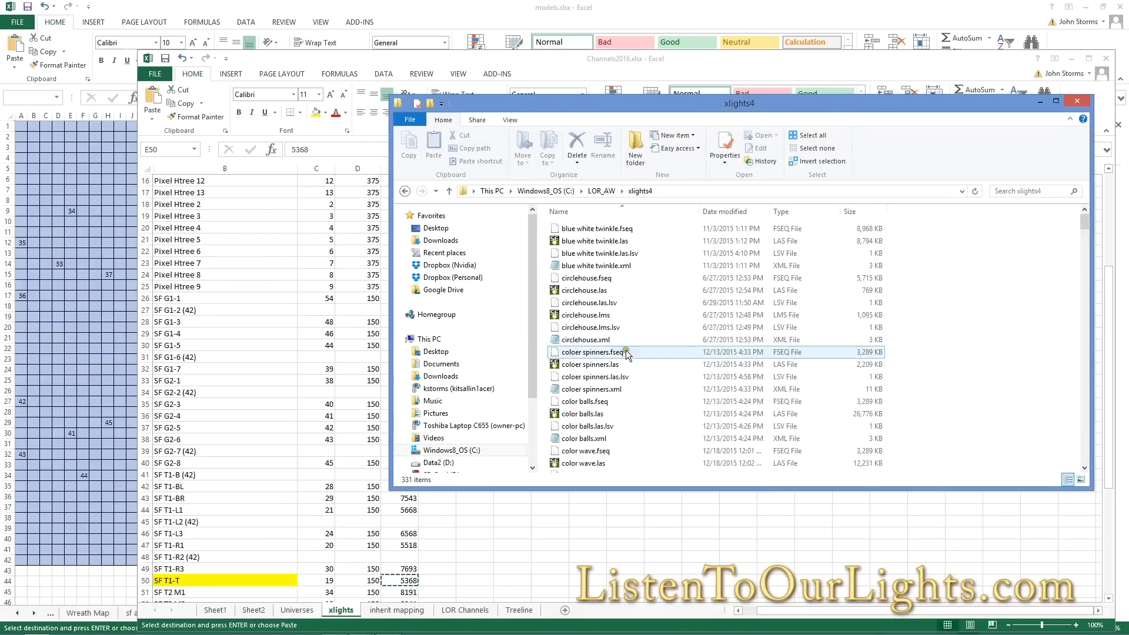
click(609, 191)
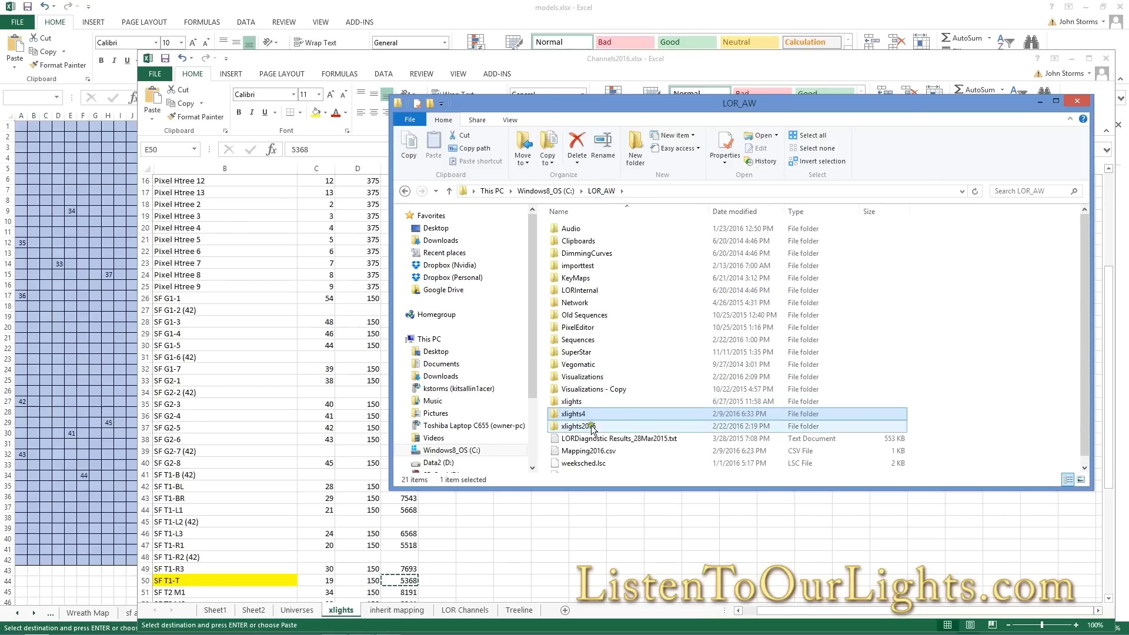
double_click(587, 425)
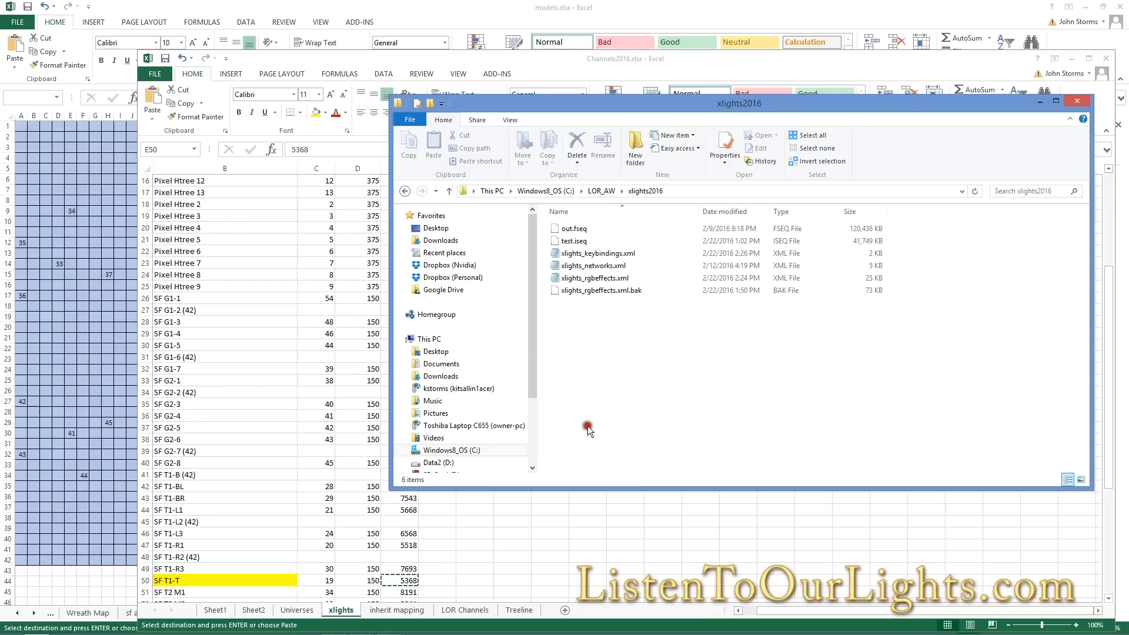
Delete xlights_rgbeffects.xml and rename its .bak backup to xlights_rgbeffects.xml
click(604, 282)
key(Delete)
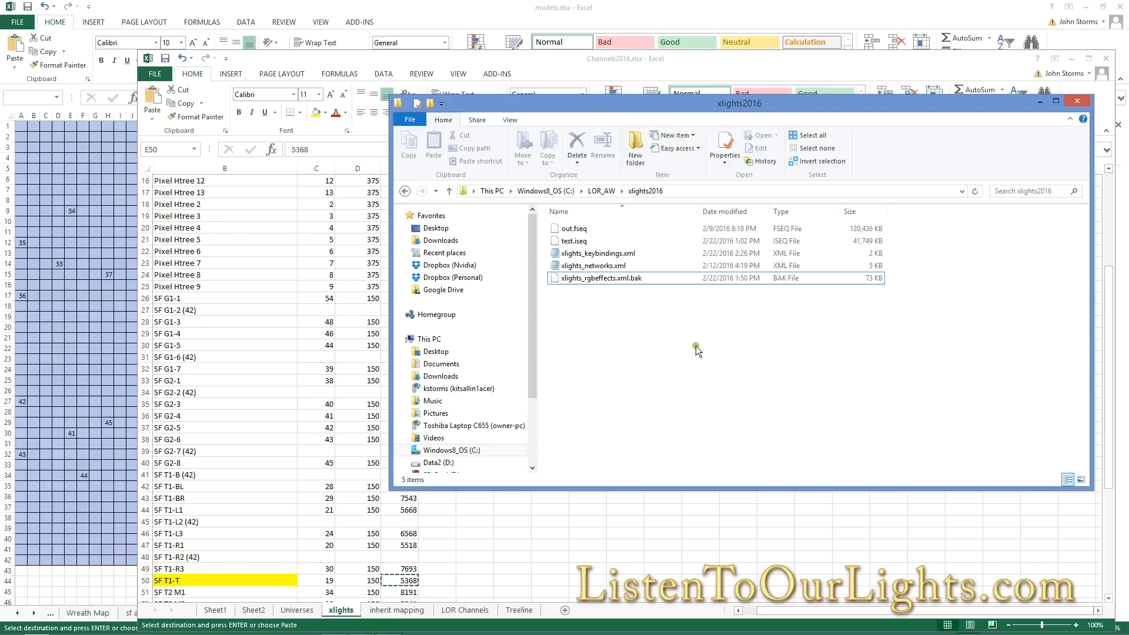
right_click(618, 277)
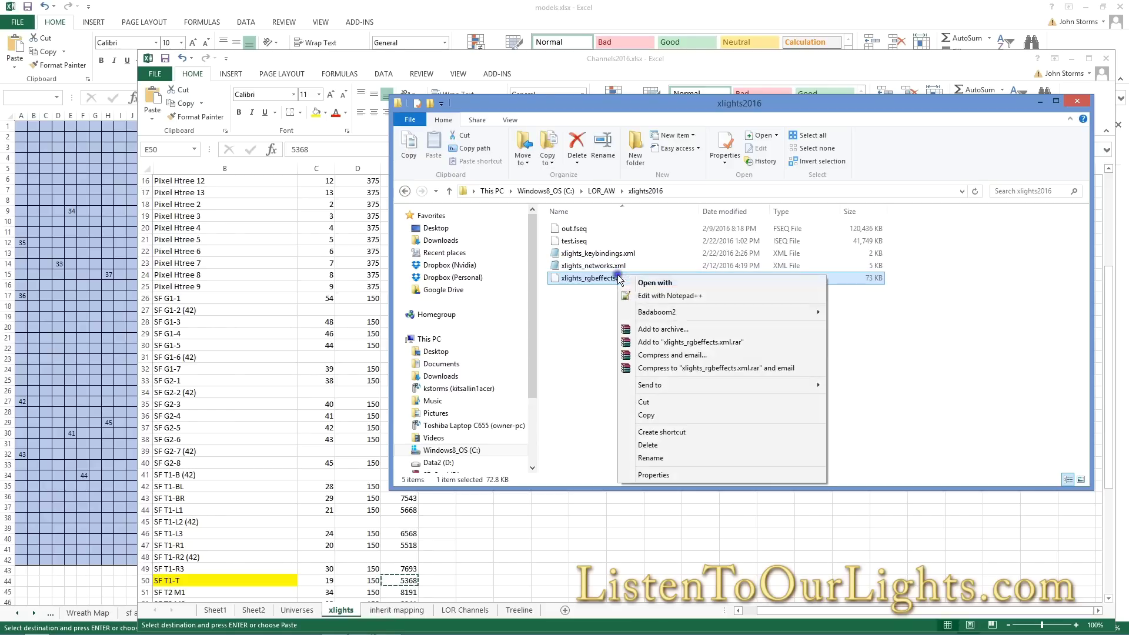
click(641, 453)
key(End)
key(BackSpace)
key(BackSpace)
key(BackSpace)
key(BackSpace)
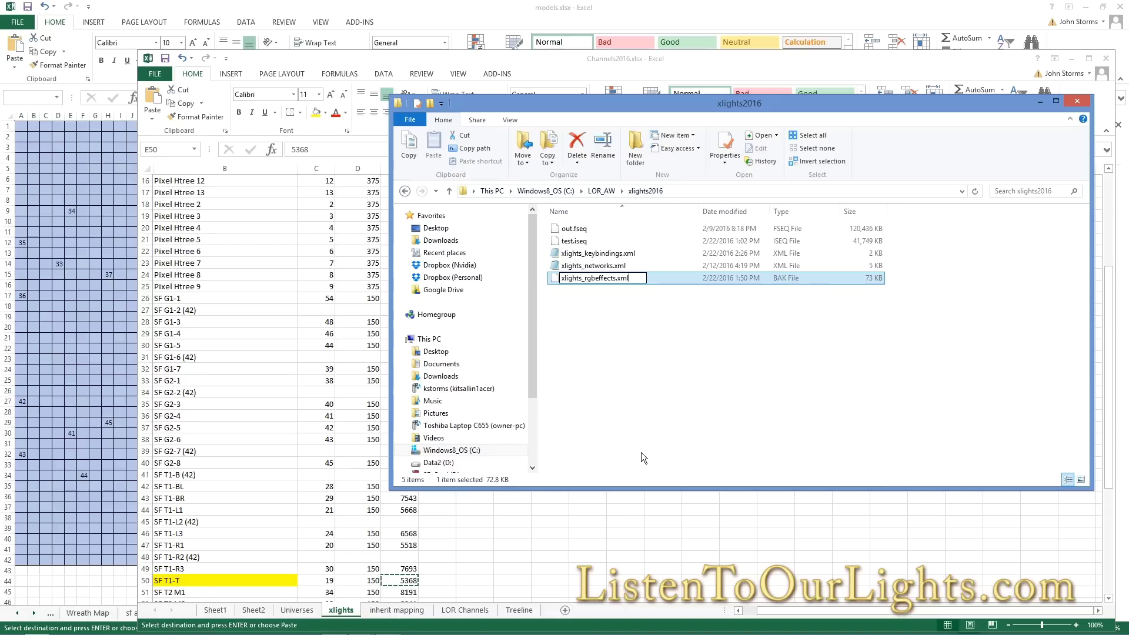
key(Return)
click(611, 327)
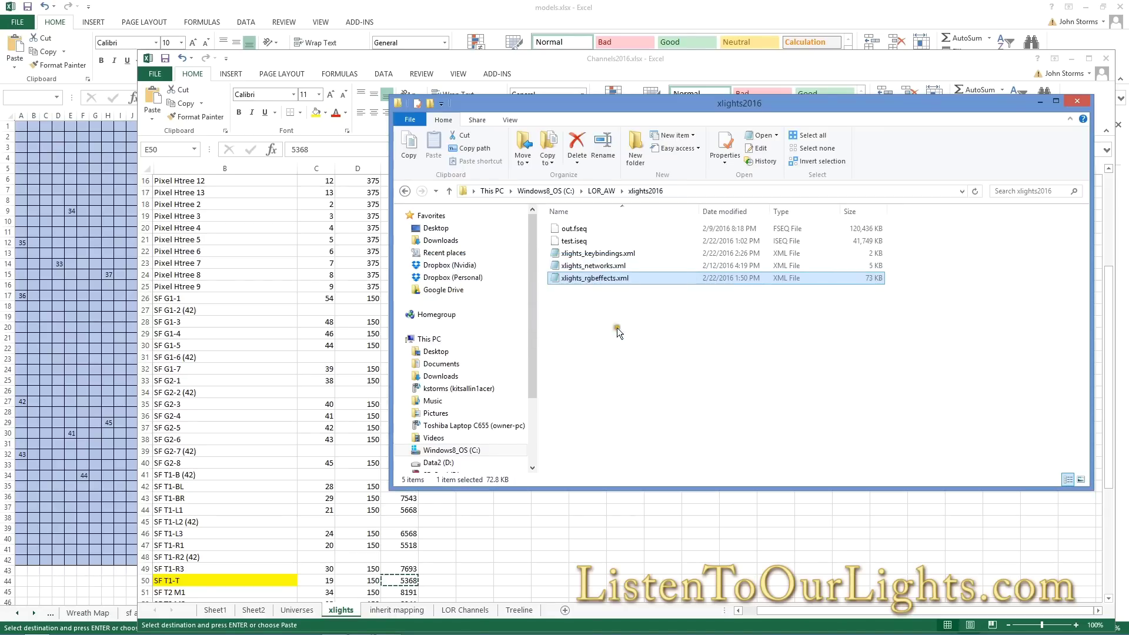
click(733, 315)
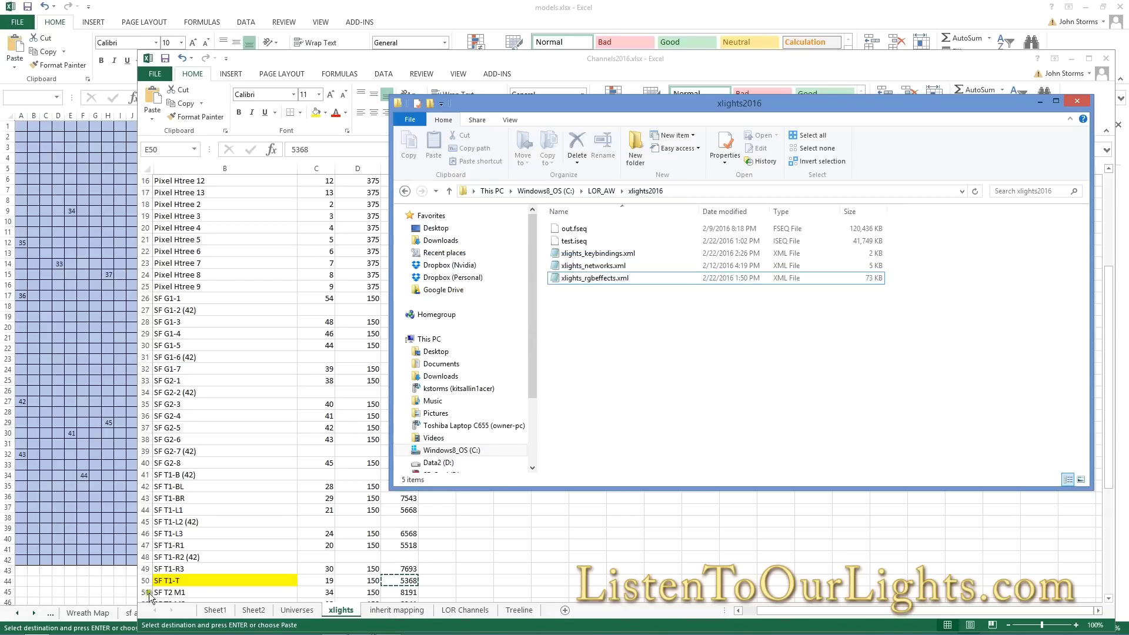
Launch xLights4 from the Start screen and minimise File Explorer
key(super)
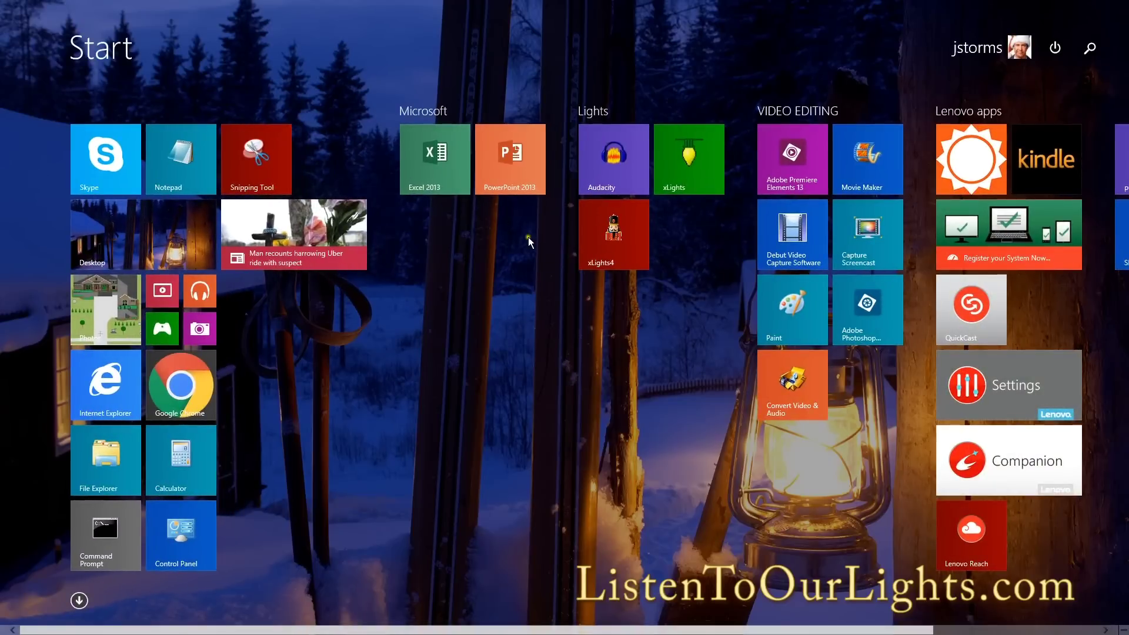
click(593, 230)
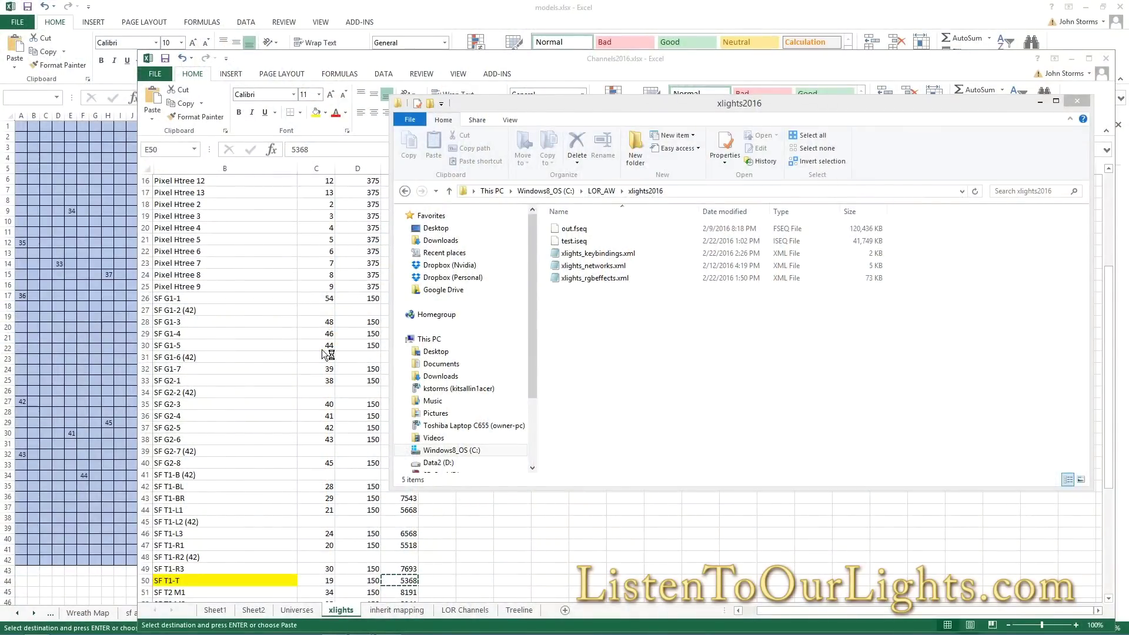
click(1039, 103)
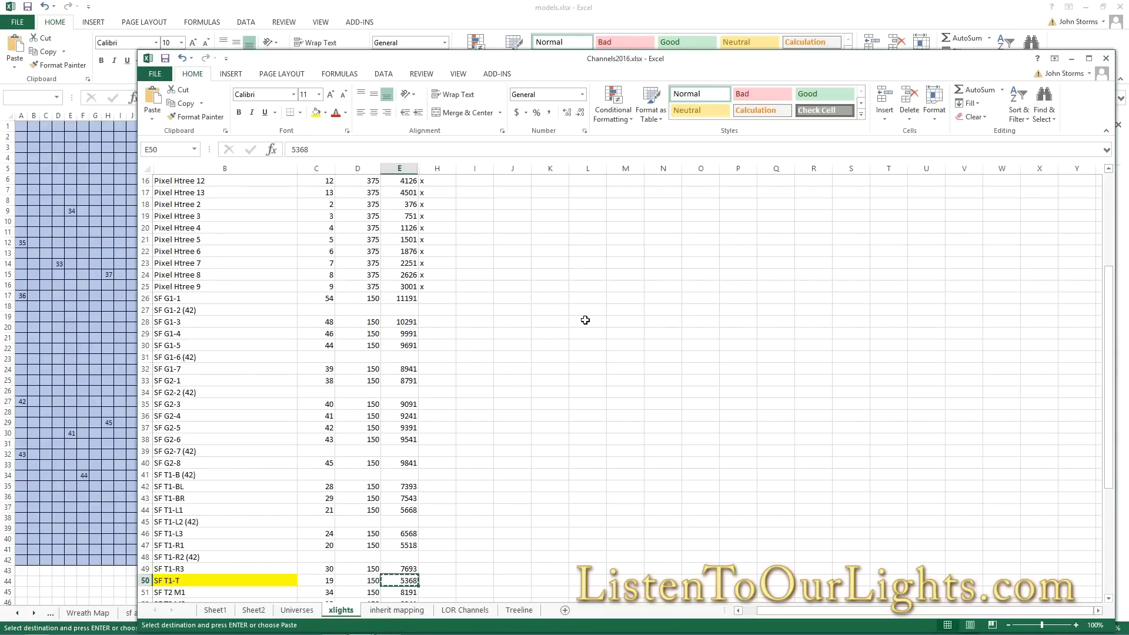
Unhide the Stop Ch and added-to-xlights-model columns across E:H
click(446, 206)
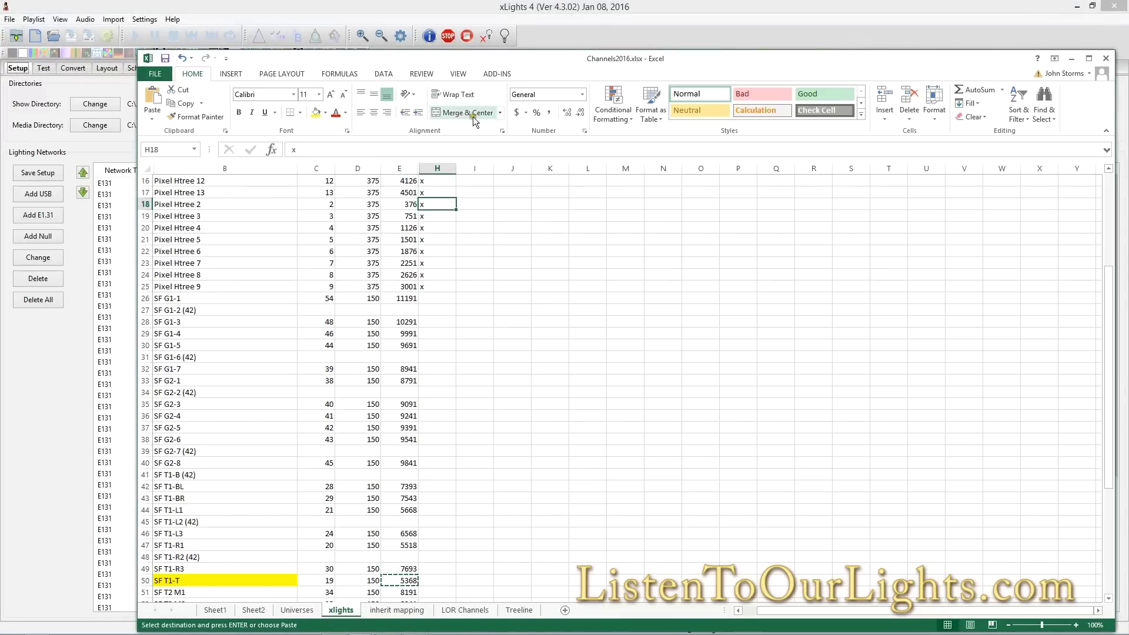
drag(427, 169, 399, 169)
right_click(438, 169)
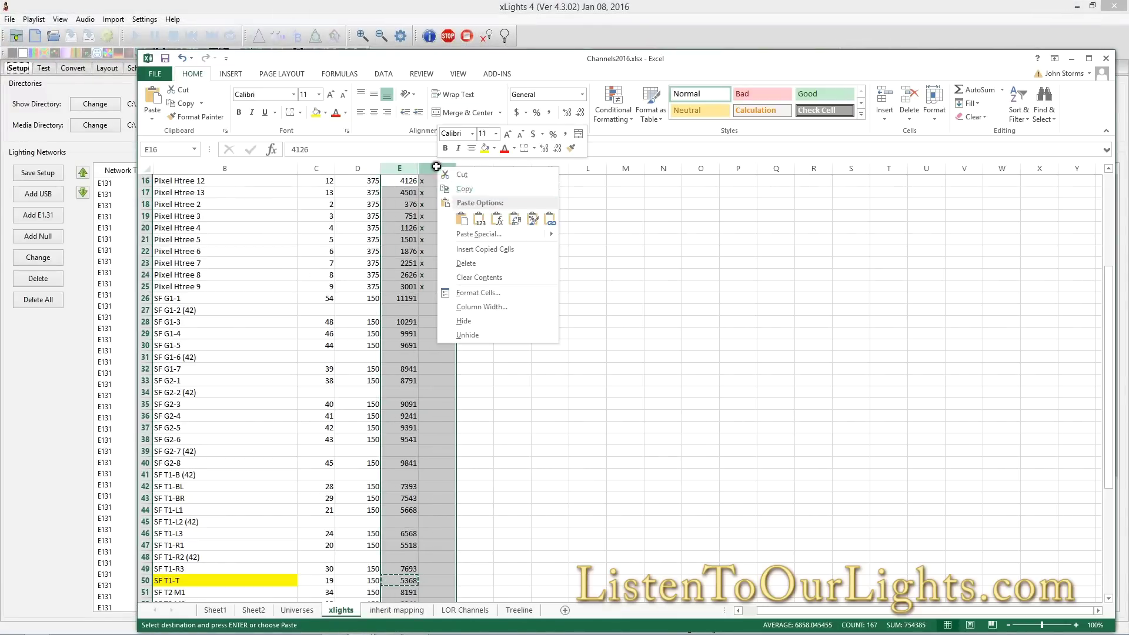
click(481, 335)
Clear the x marks from H5:H28, then switch to xLights
click(512, 310)
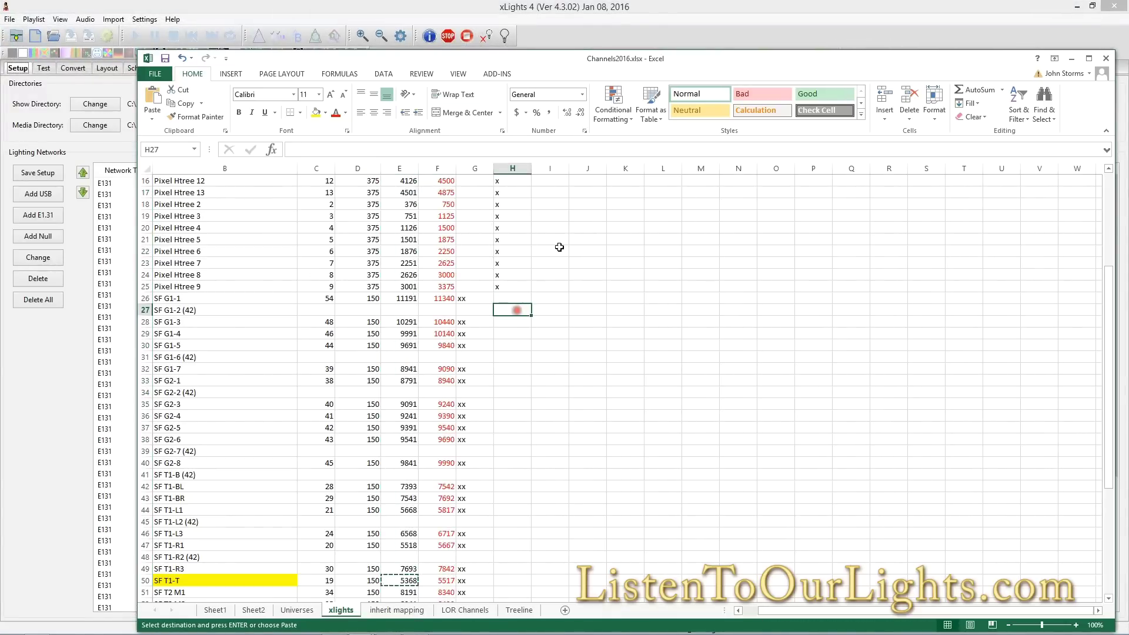
scroll(569, 237, up, 4)
scroll(569, 238, up, 1)
drag(507, 253, 531, 525)
key(Delete)
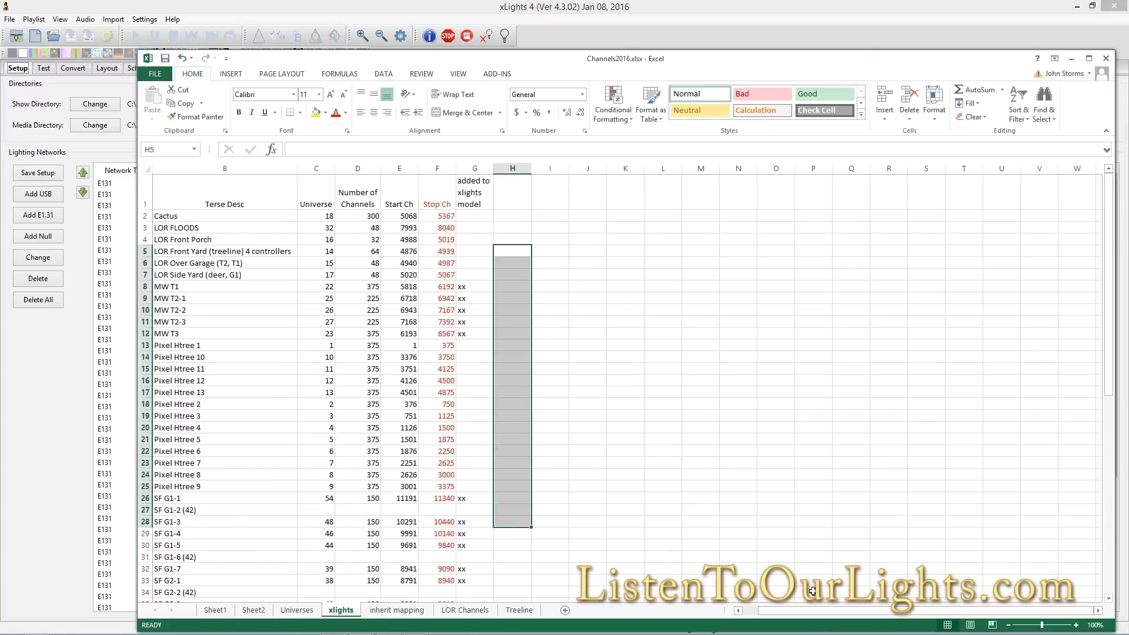
scroll(812, 591, down, 9)
scroll(812, 590, up, 7)
scroll(812, 590, up, 2)
click(469, 359)
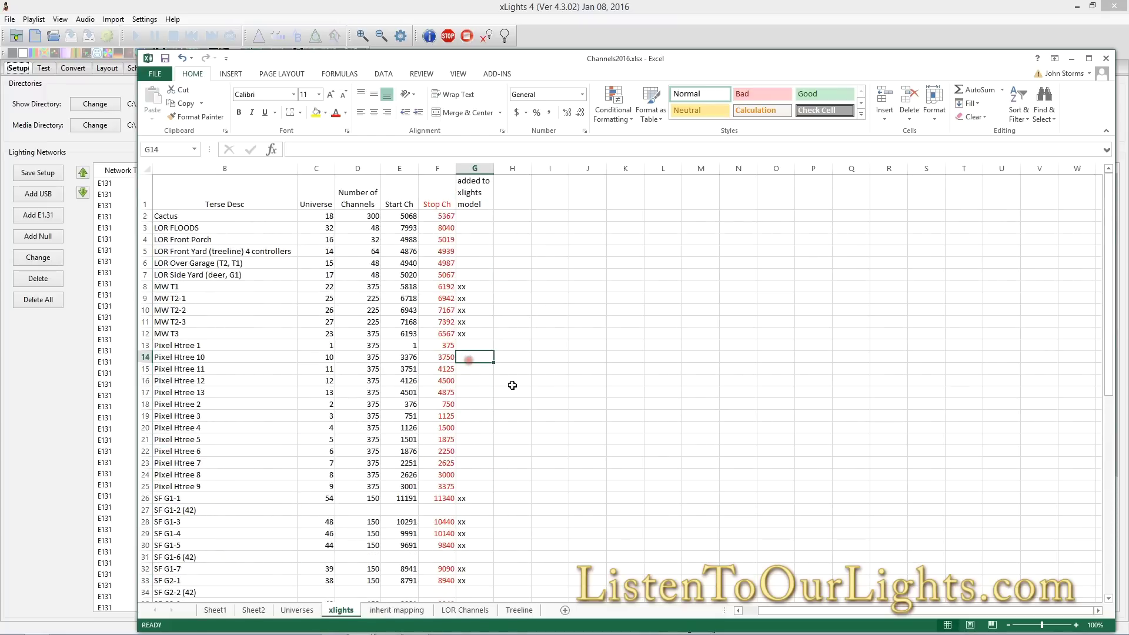
key(alt+Tab)
key(alt+Tab)
key(alt+Tab)
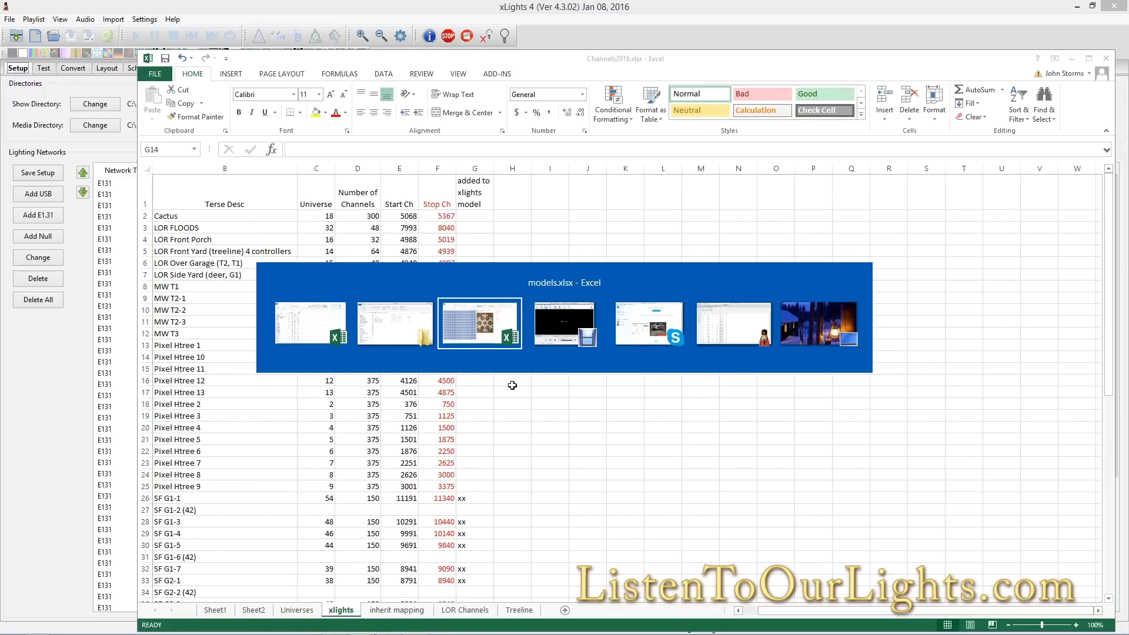
key(alt+Tab)
key(alt+Tab)
click(537, 395)
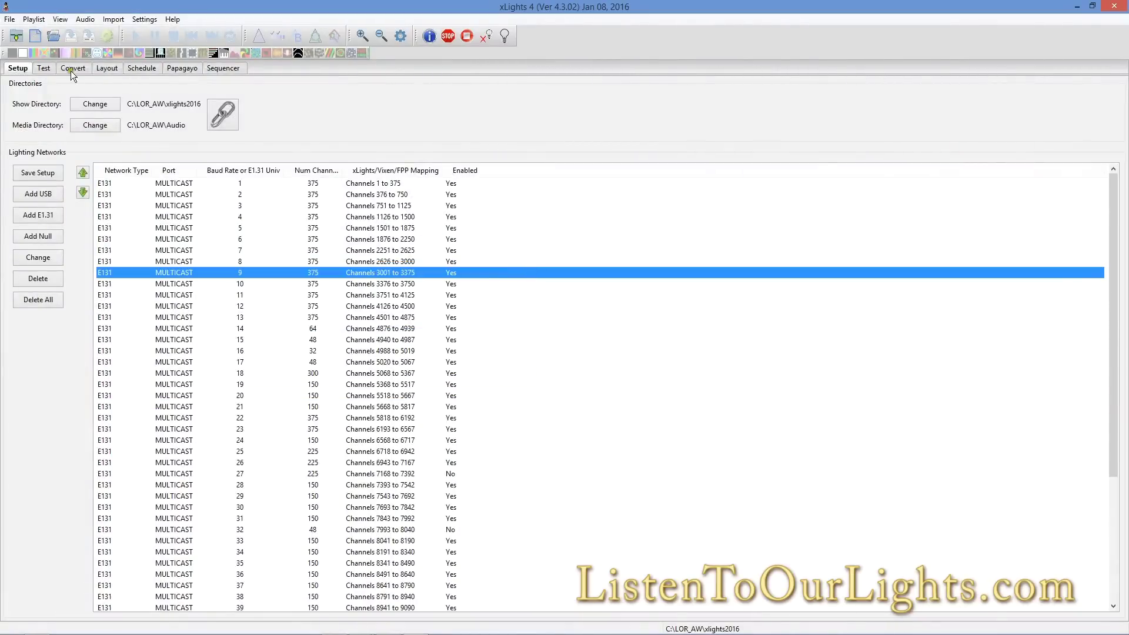
Show the house layout and widen the Preview Models panel to reveal end channels
click(99, 67)
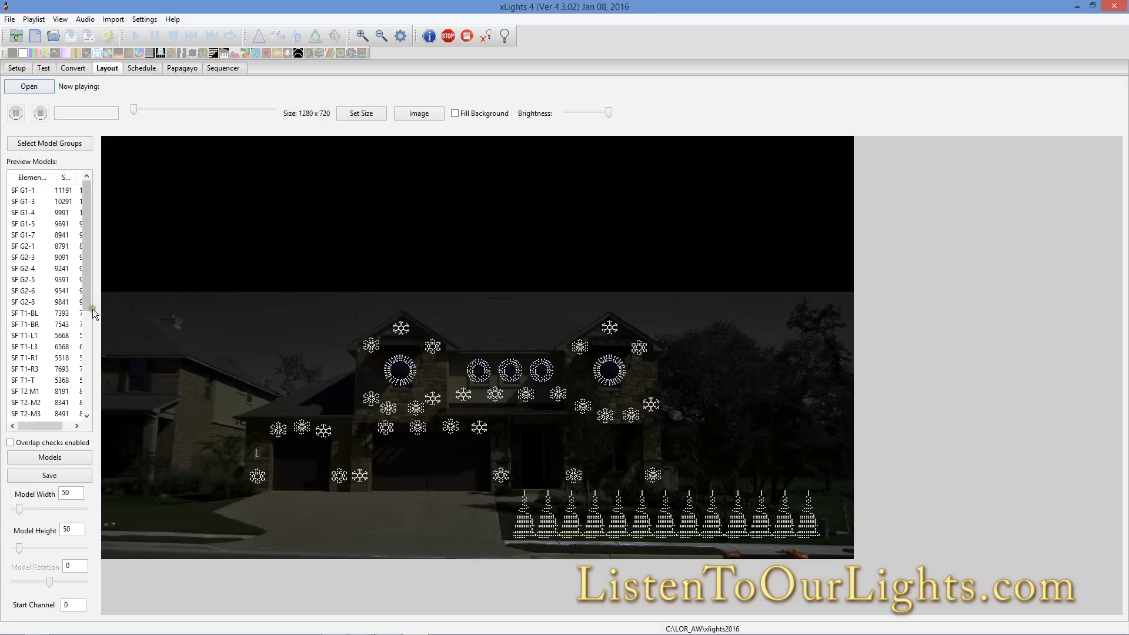
drag(92, 308, 166, 313)
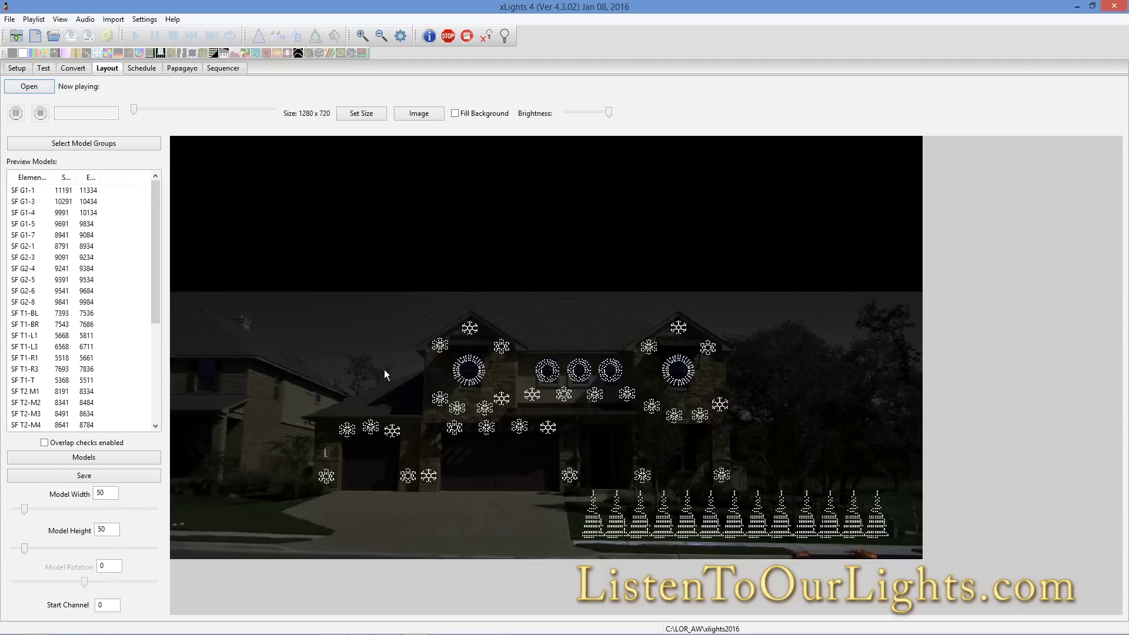
key(alt+Tab)
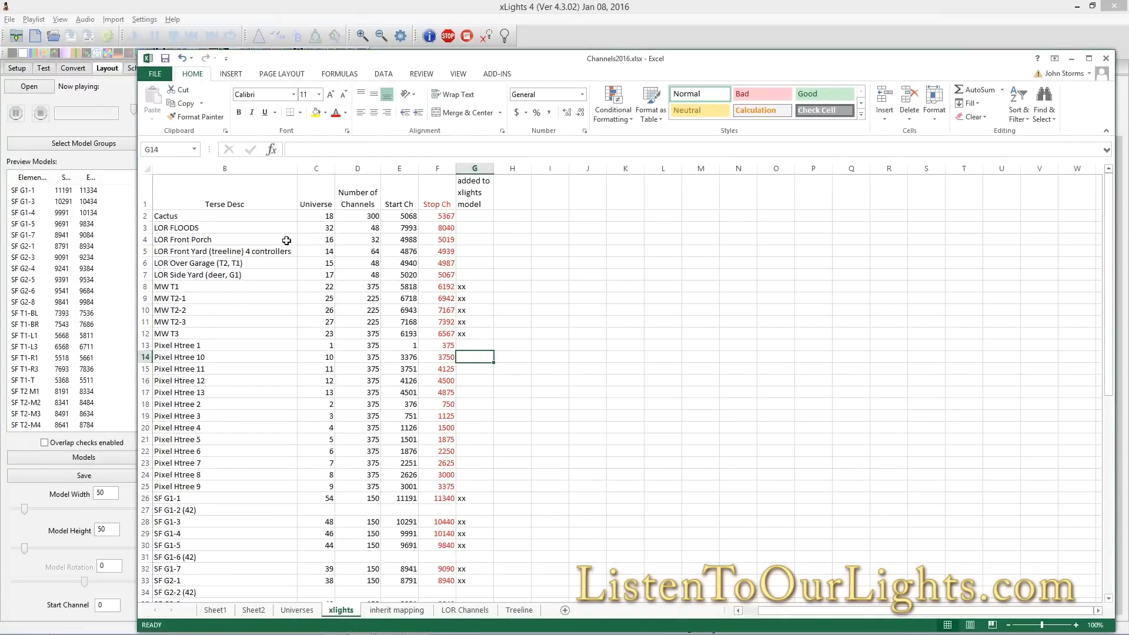
Check the LOR Front Porch and Side Yard universe values and glance at LOR Channels
click(286, 240)
key(Down)
key(Down)
key(Down)
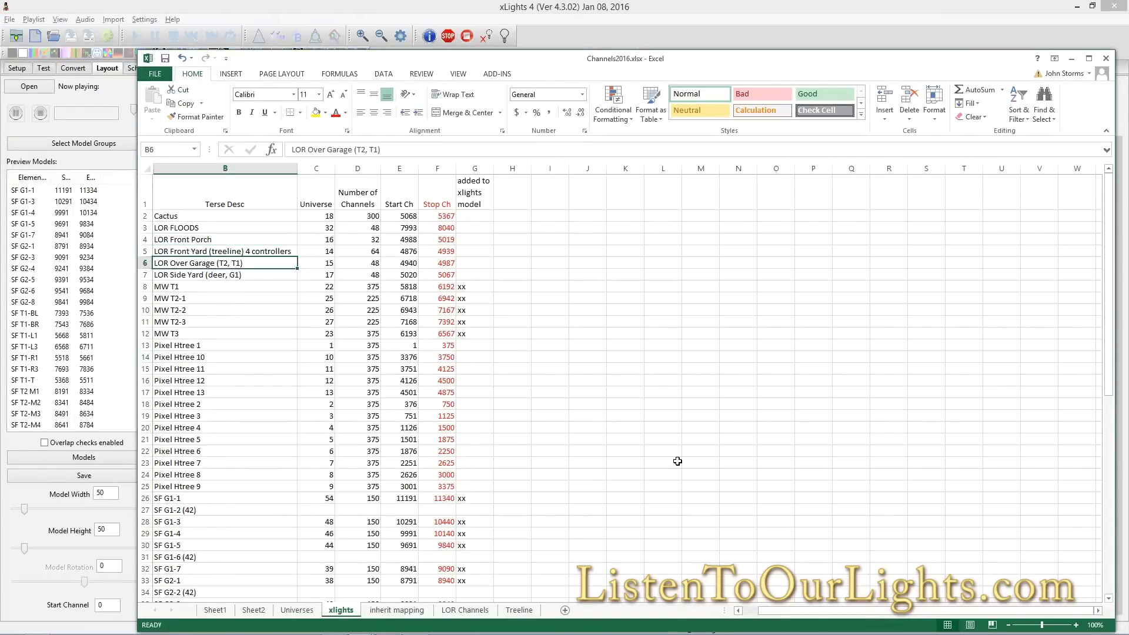
key(Right)
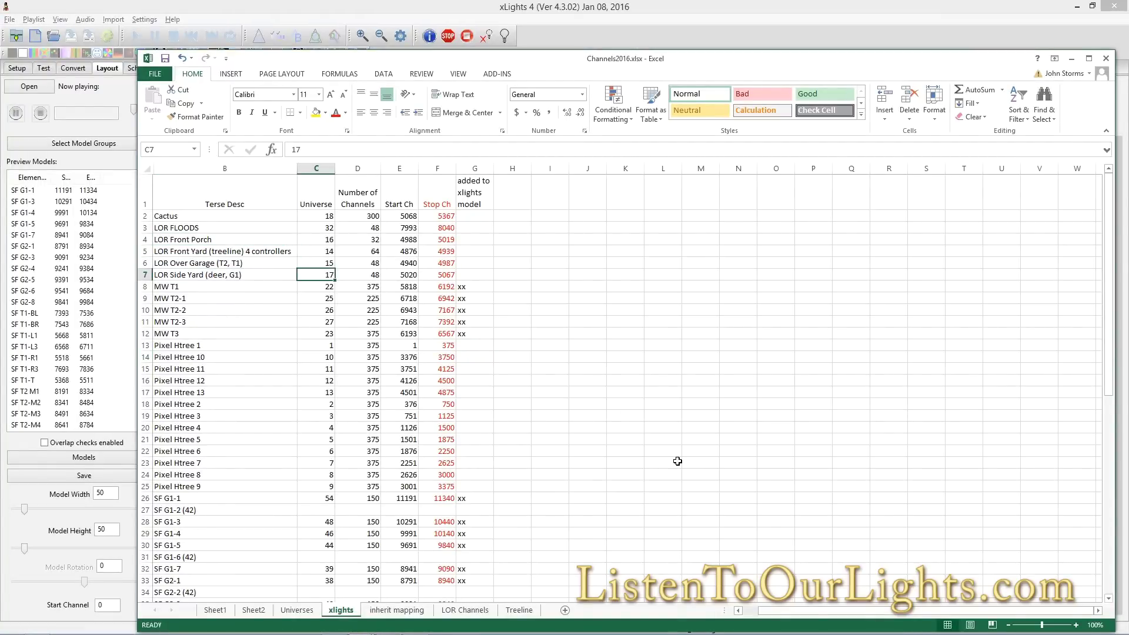
click(452, 611)
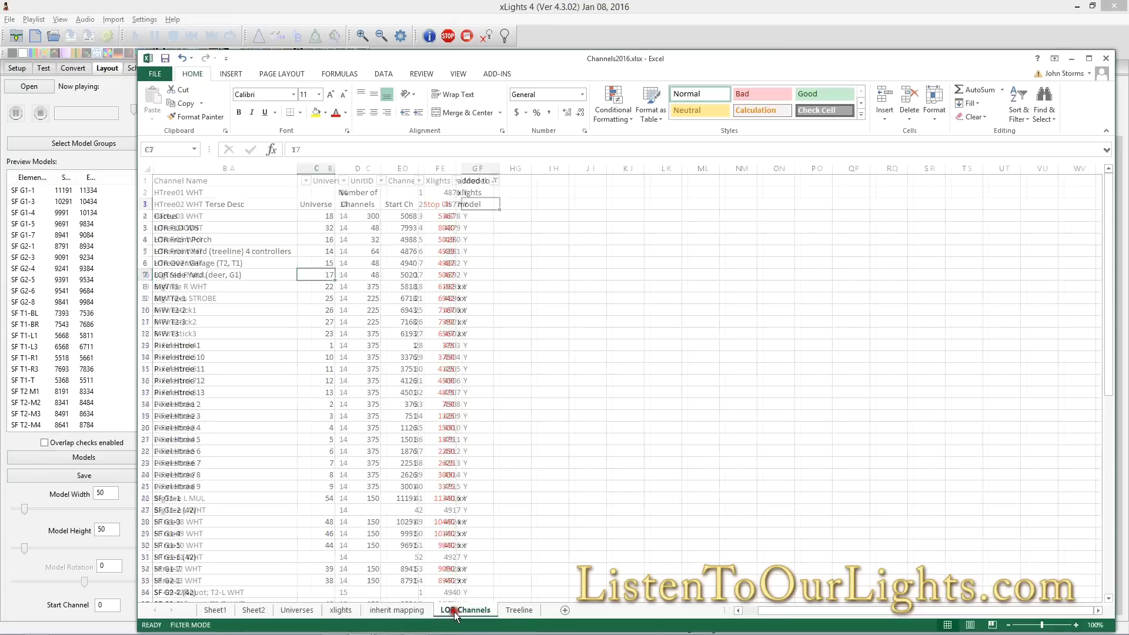
click(357, 609)
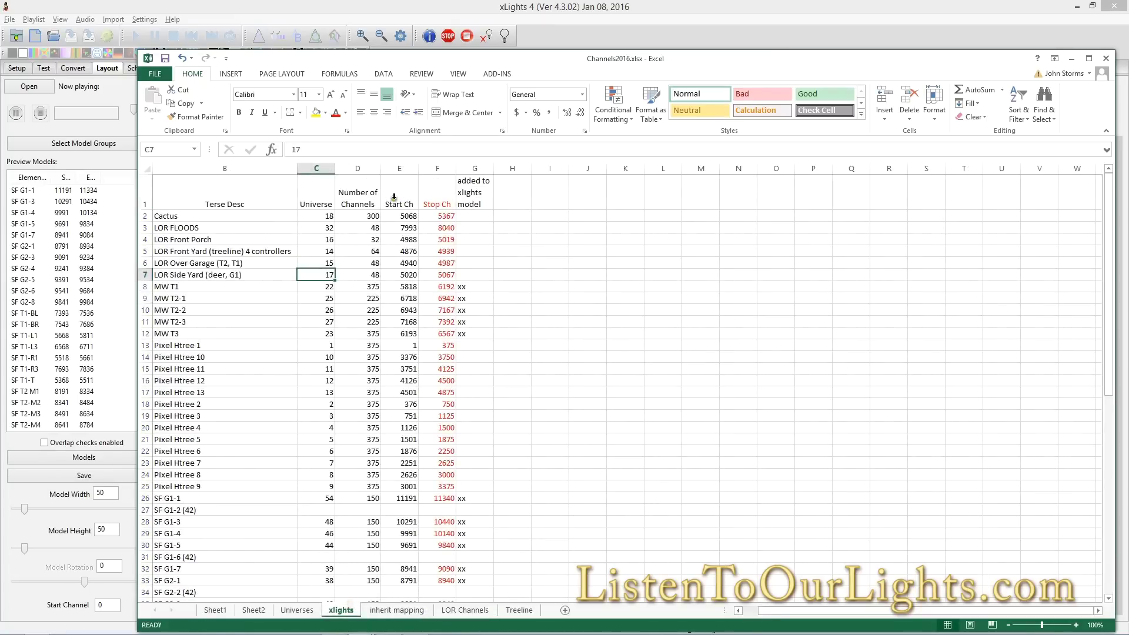
Copy the xx mark from G12 and paste it into Pixel Htree rows G13:G25
click(468, 305)
scroll(465, 272, down, 3)
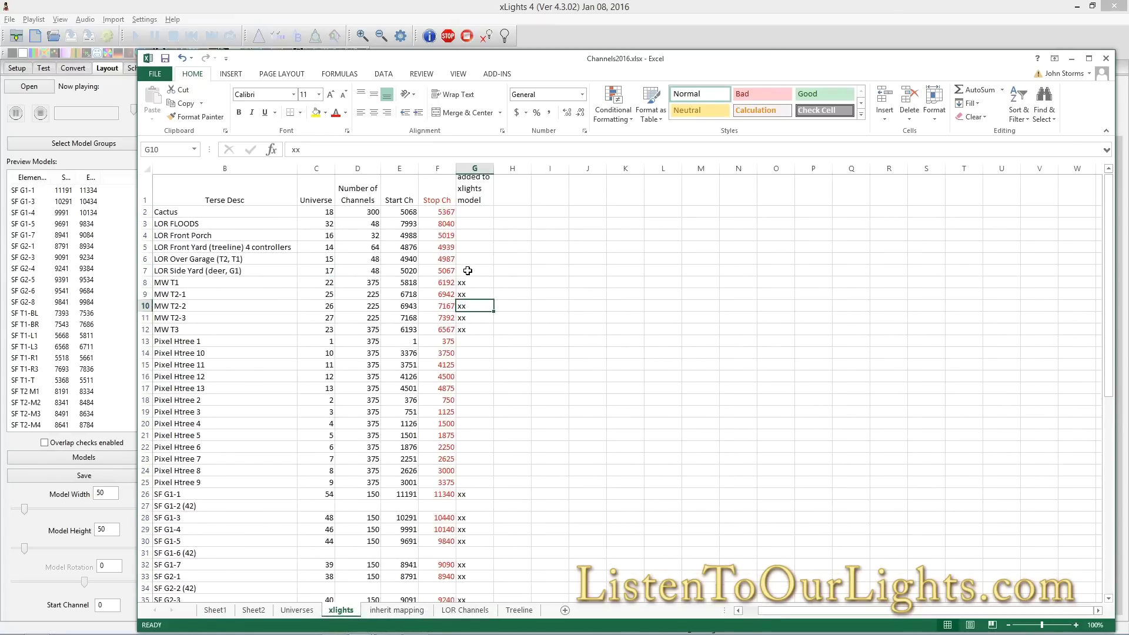
scroll(465, 273, up, 1)
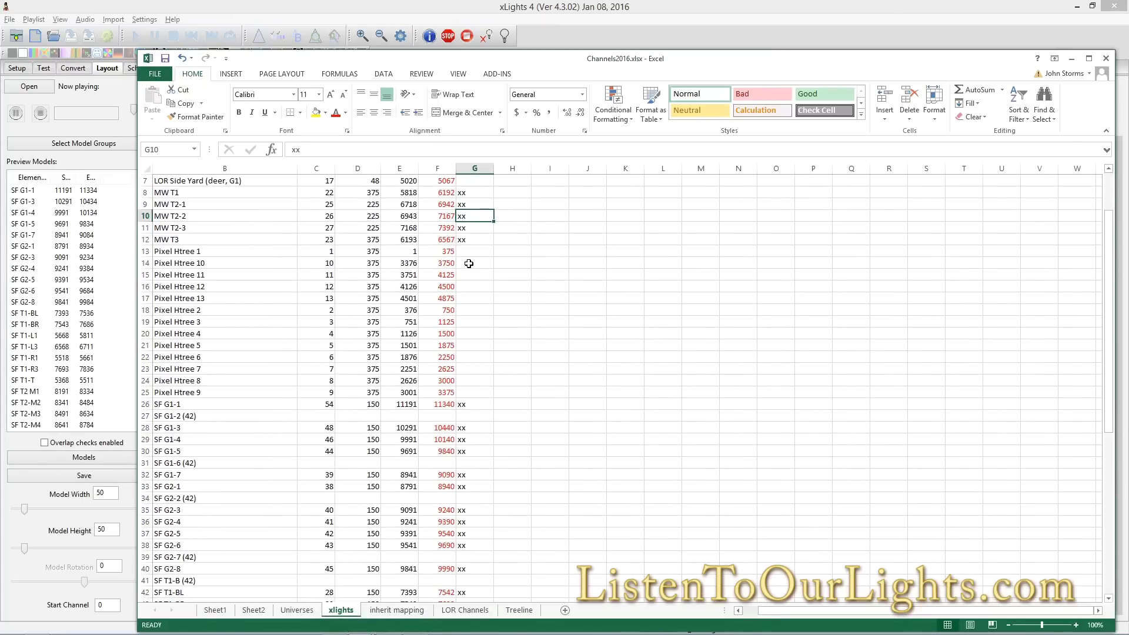
click(468, 252)
key(Up)
key(ctrl+c)
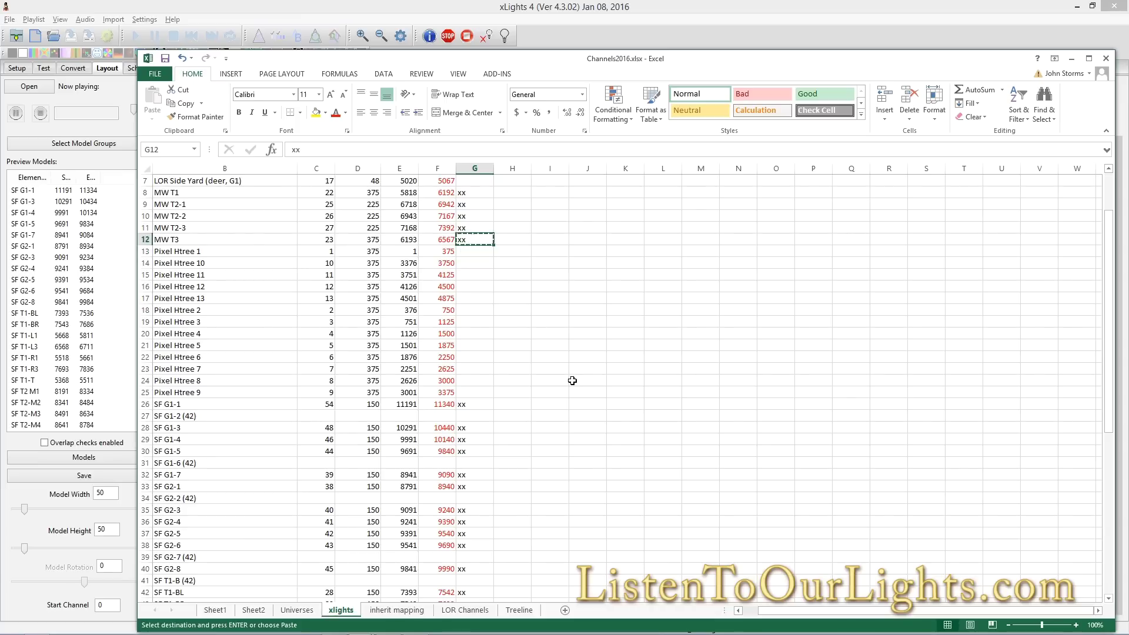
key(Down)
key(shift+Down)
key(shift+Down)
key(shift+Down)
key(shift+Down)
key(shift+Down)
key(shift+Down)
key(shift+Down)
key(shift+Down)
key(shift+Down)
key(shift+Down)
key(shift+Down)
key(shift+Down)
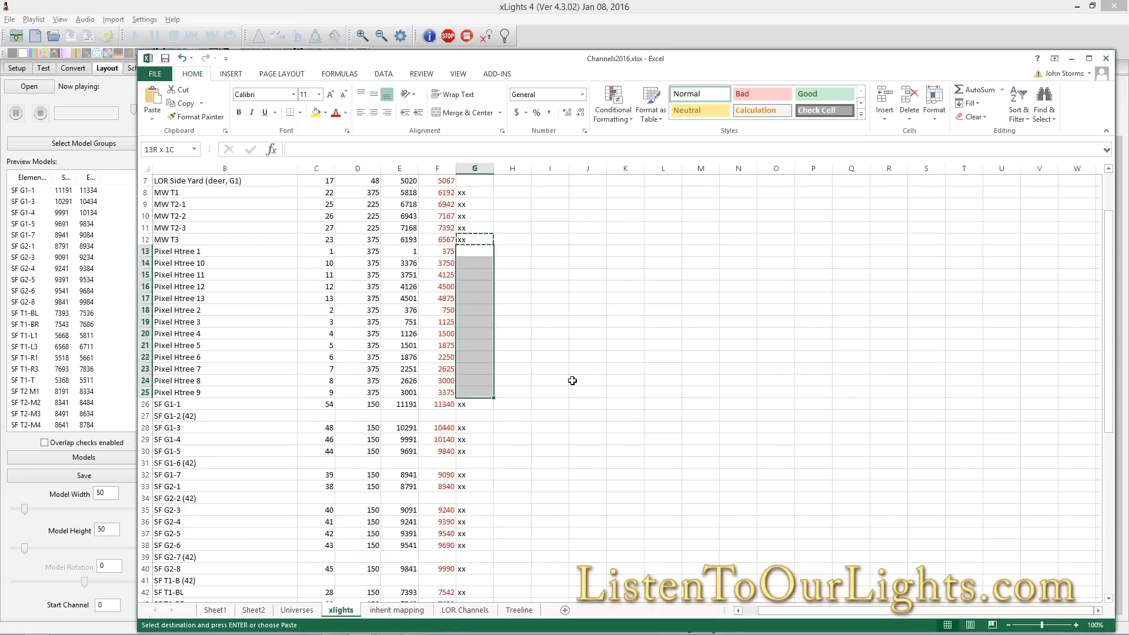
key(Return)
scroll(267, 323, down, 3)
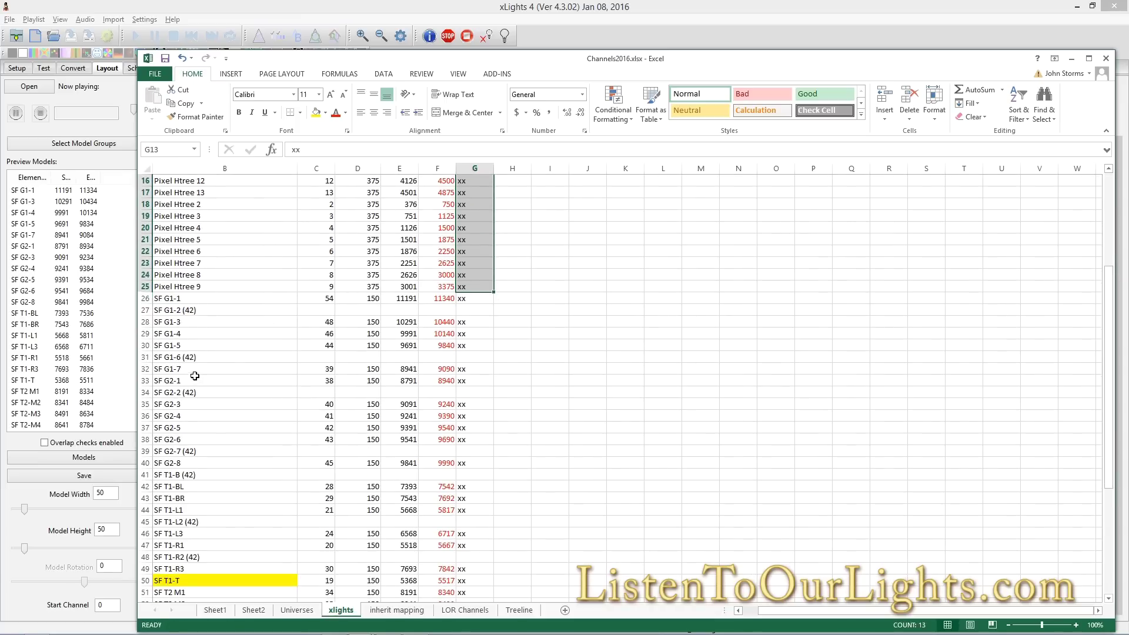
click(200, 308)
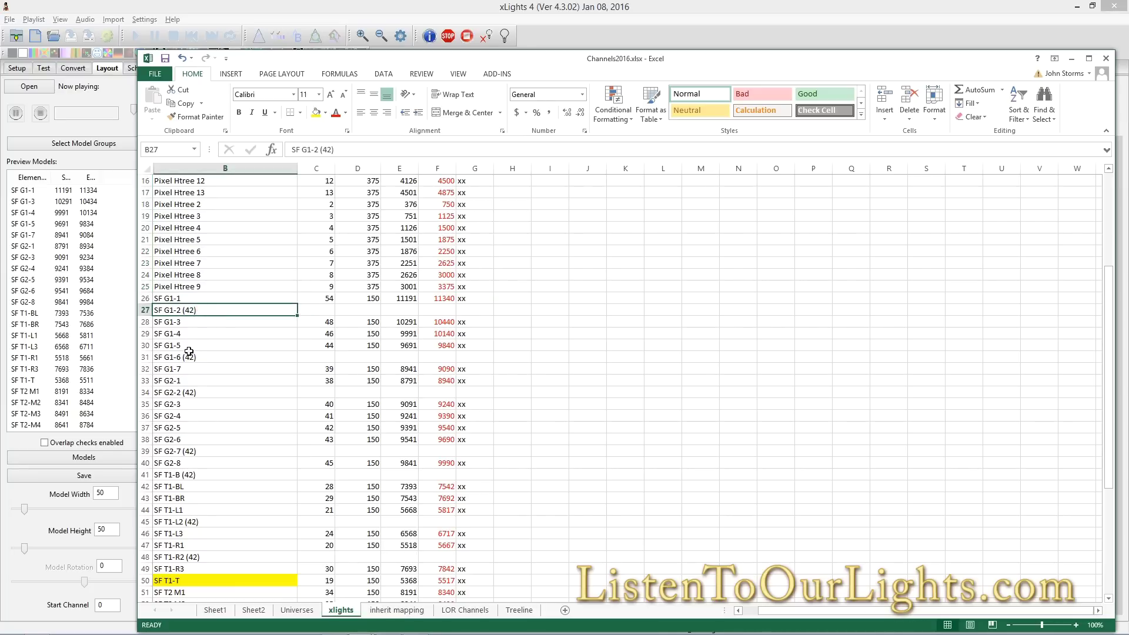
scroll(195, 351, down, 8)
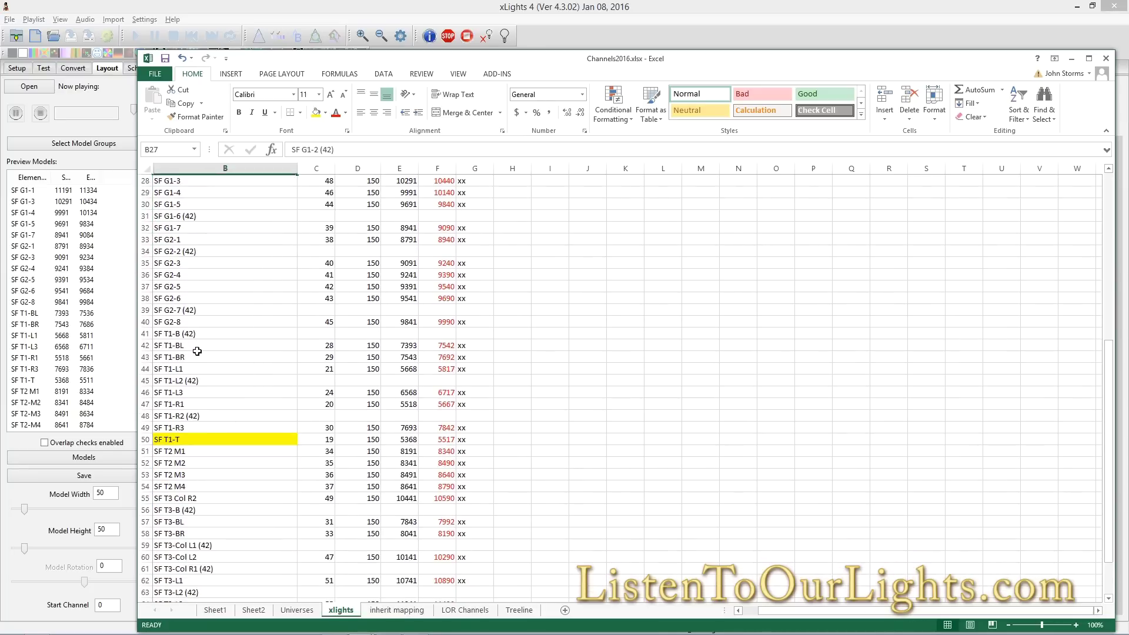
scroll(197, 352, up, 13)
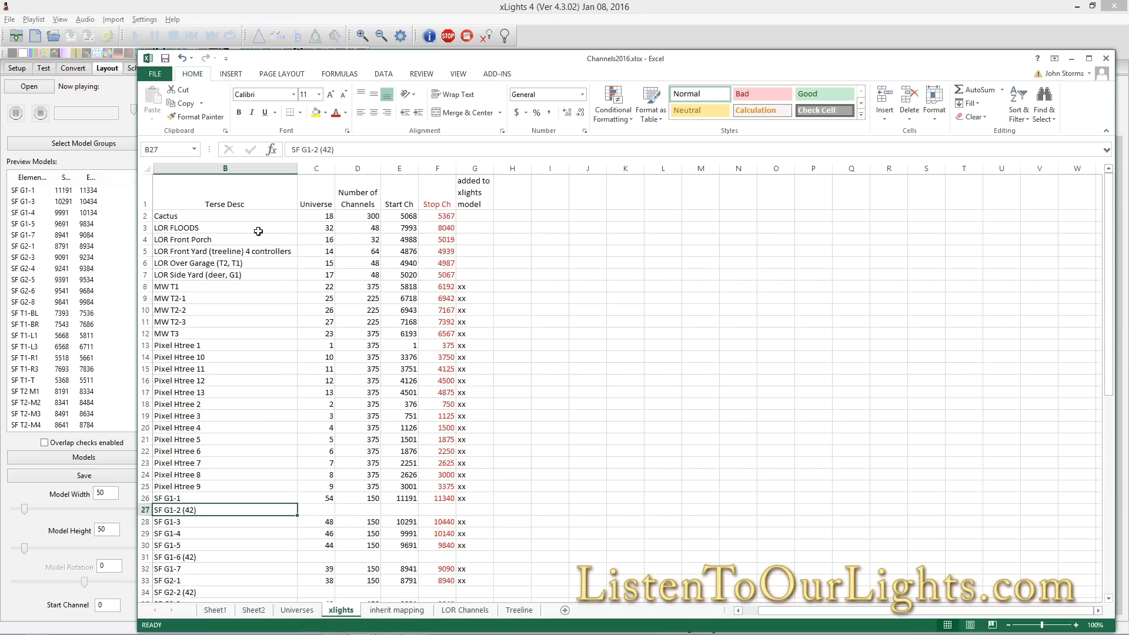
click(193, 275)
click(192, 261)
click(192, 239)
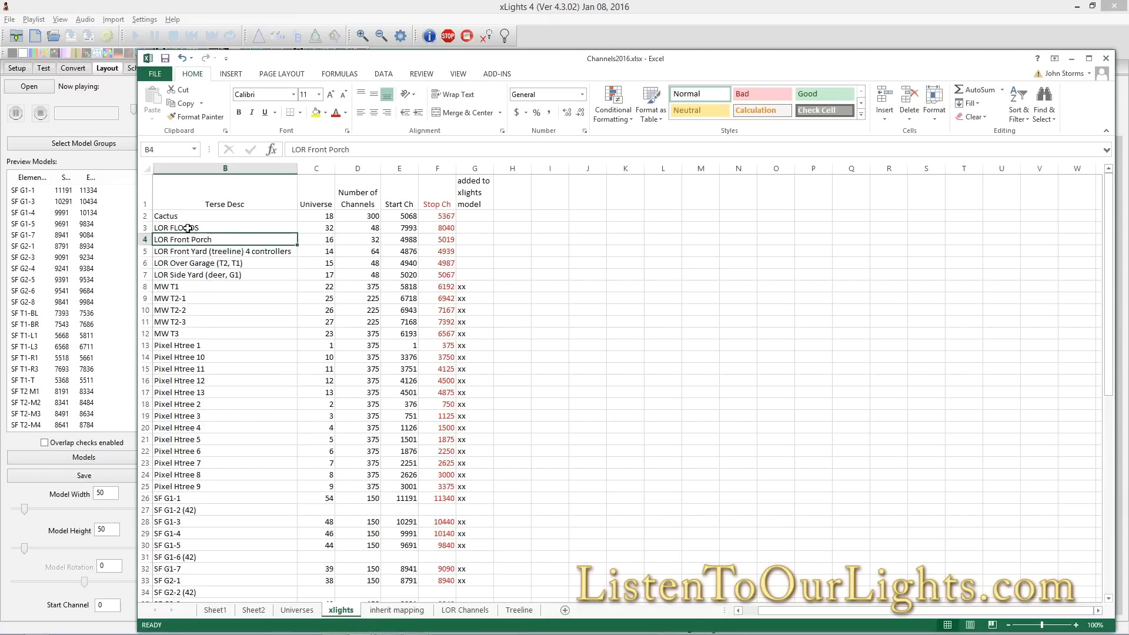
click(189, 229)
click(190, 264)
click(179, 251)
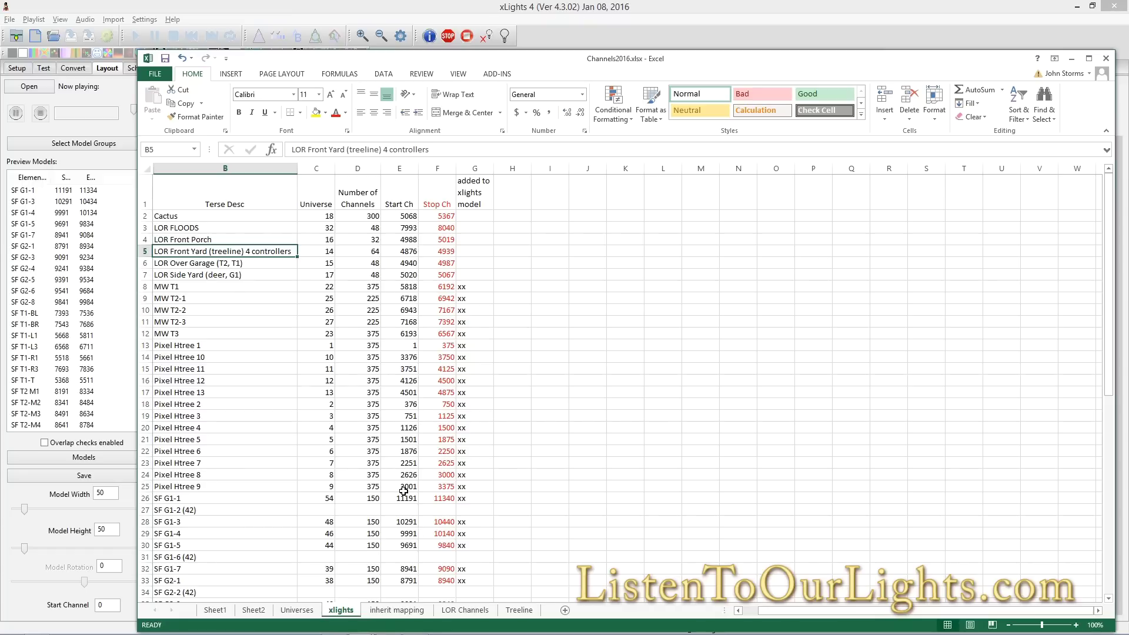
click(251, 227)
click(252, 217)
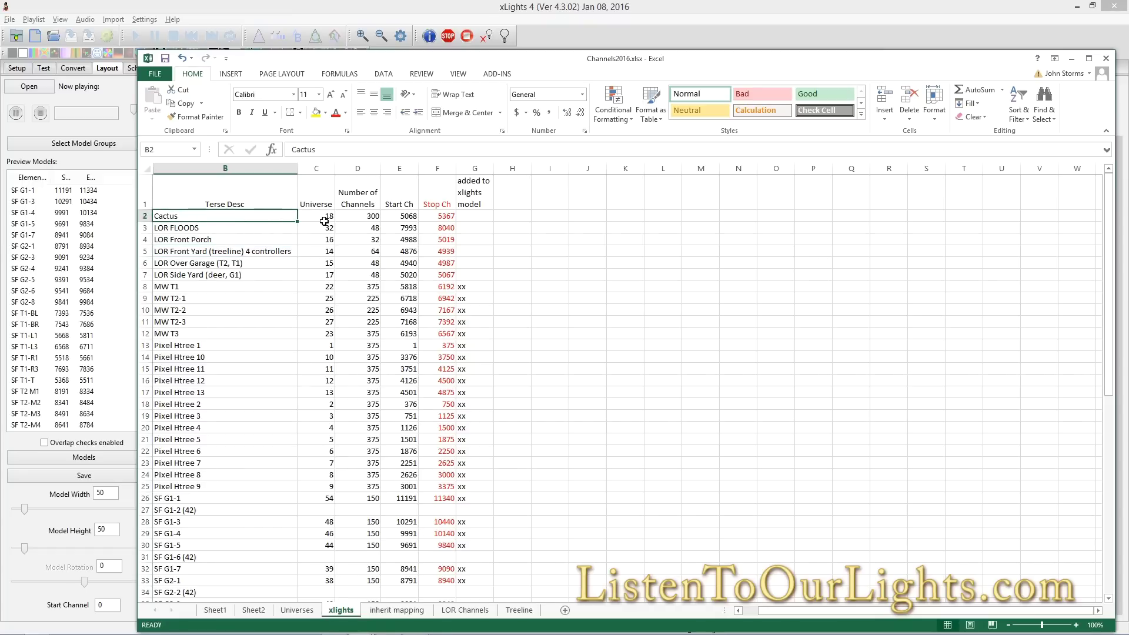
click(321, 229)
click(316, 243)
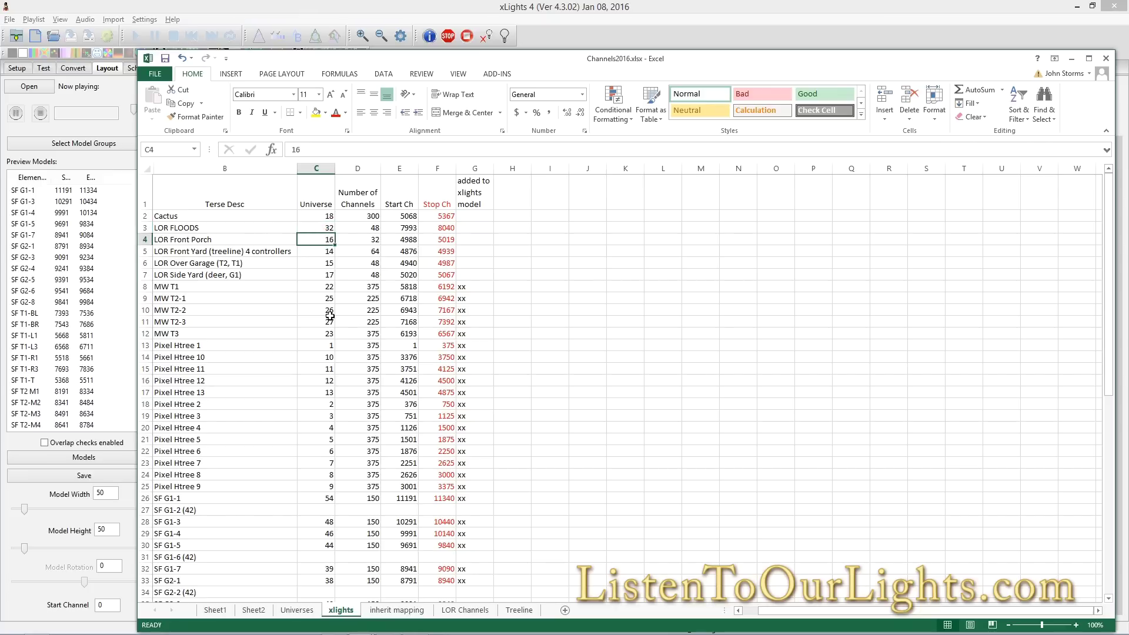
key(Down)
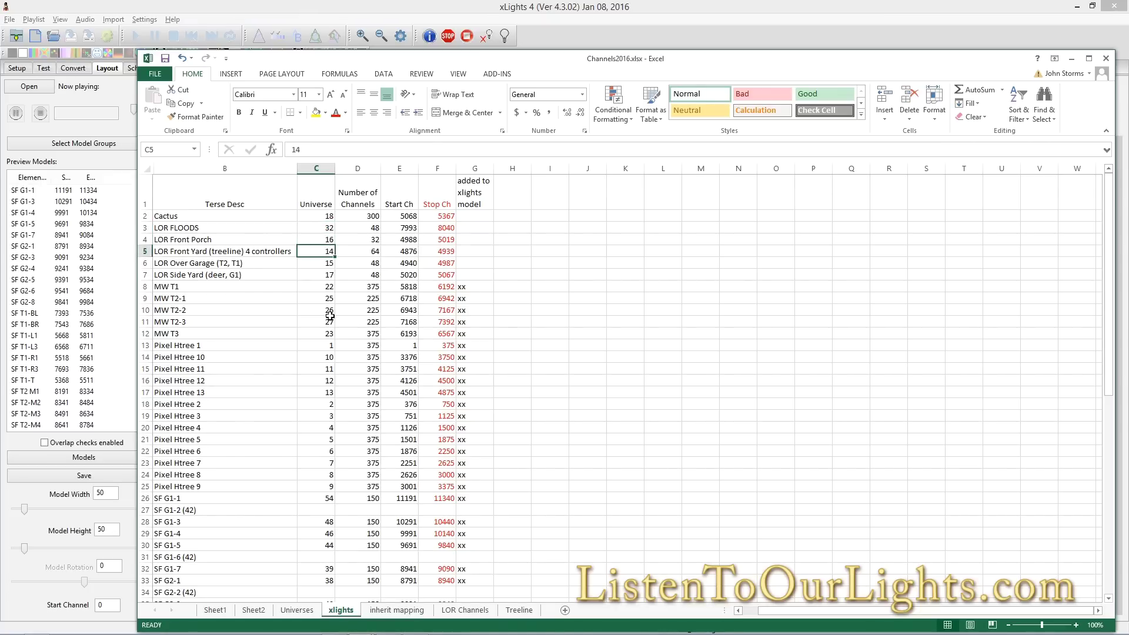
key(Down)
key(Down)
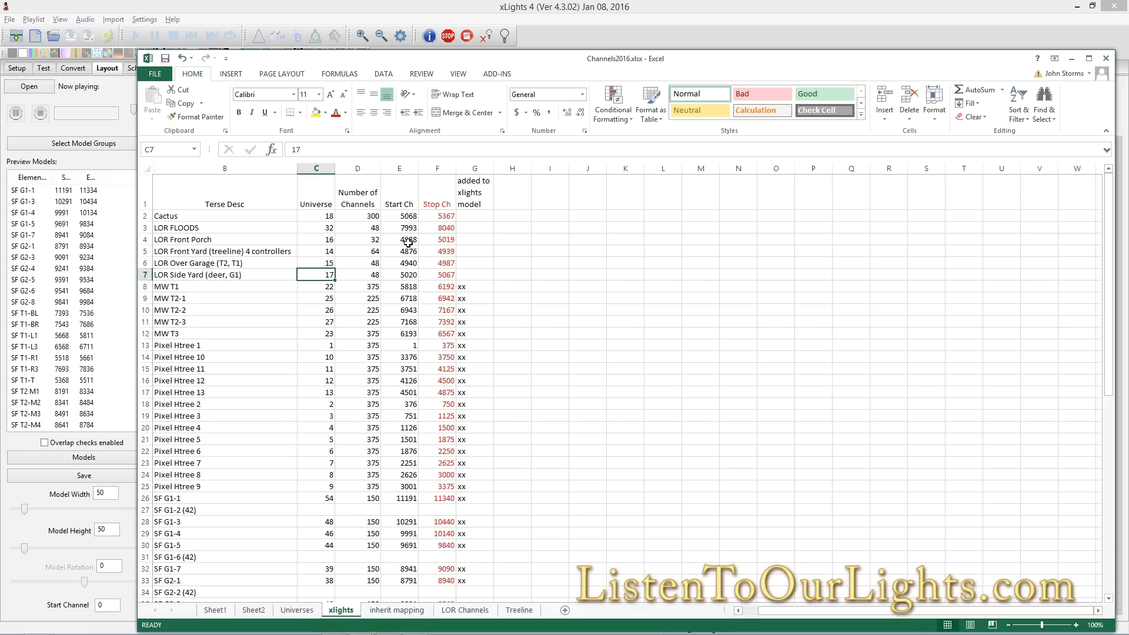
click(478, 611)
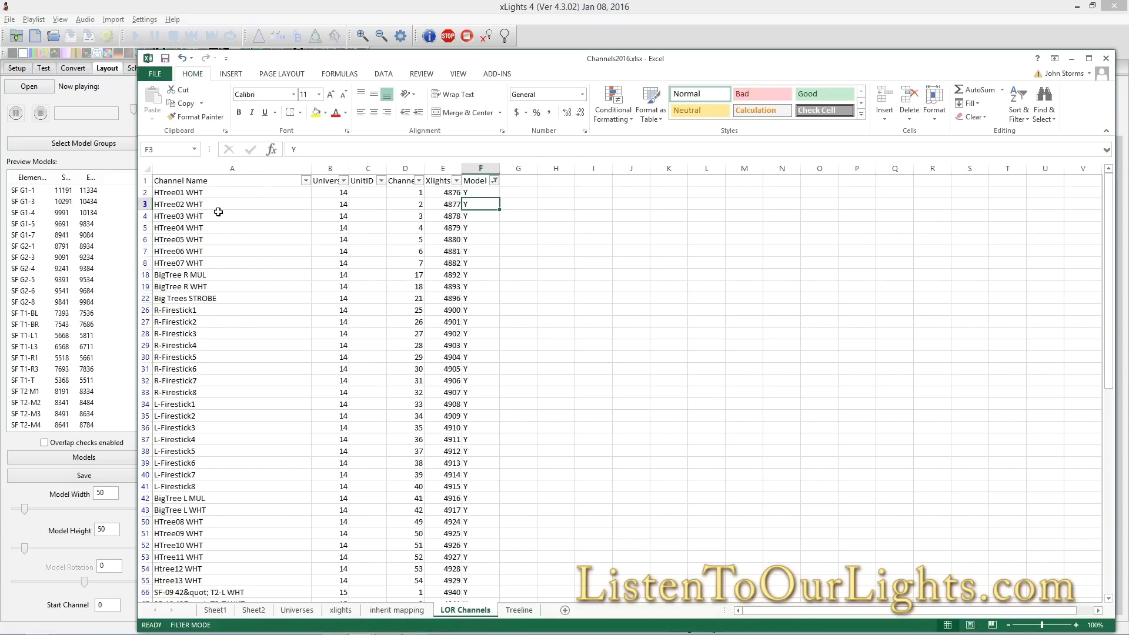
Check the HTree01/HTree02 WHT universe 14 entries and their xLights channels from 4876
click(329, 194)
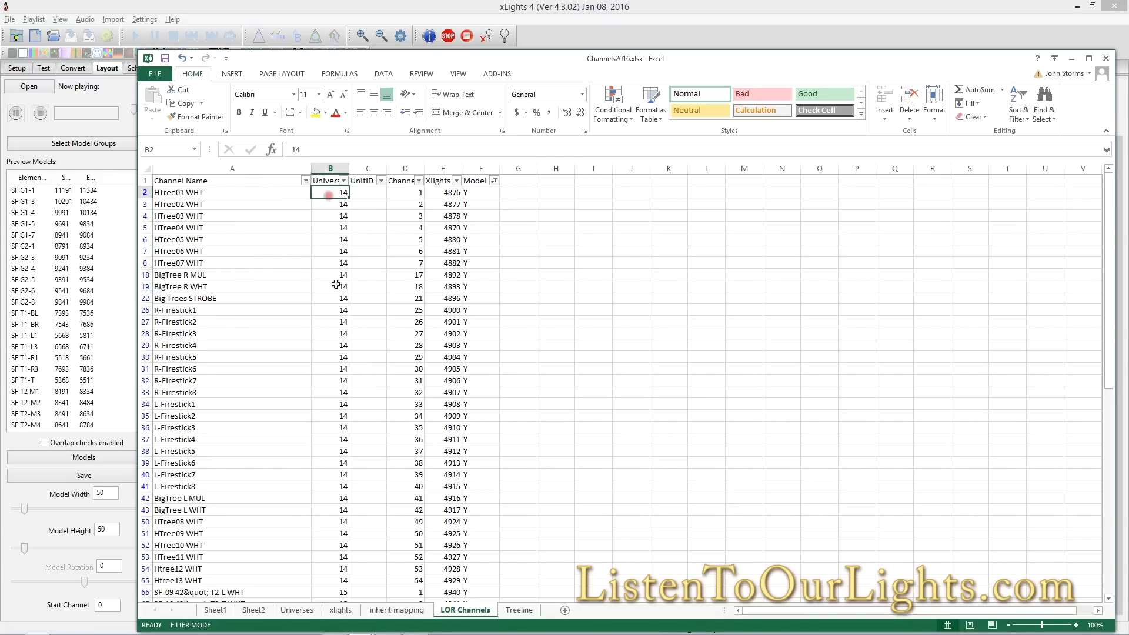
click(410, 204)
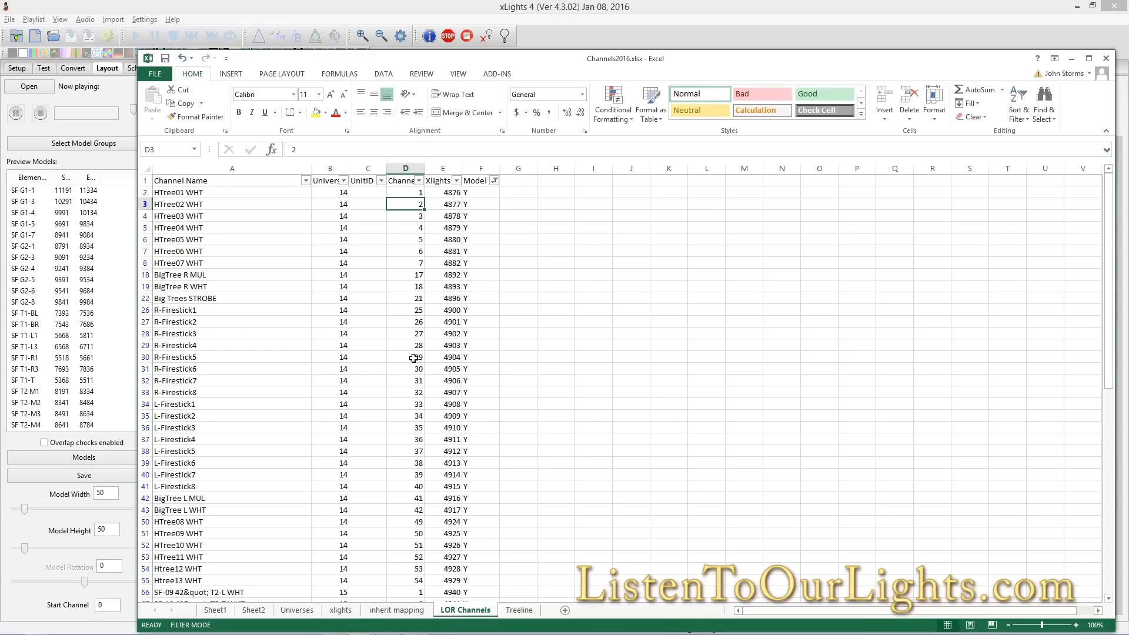
key(Left)
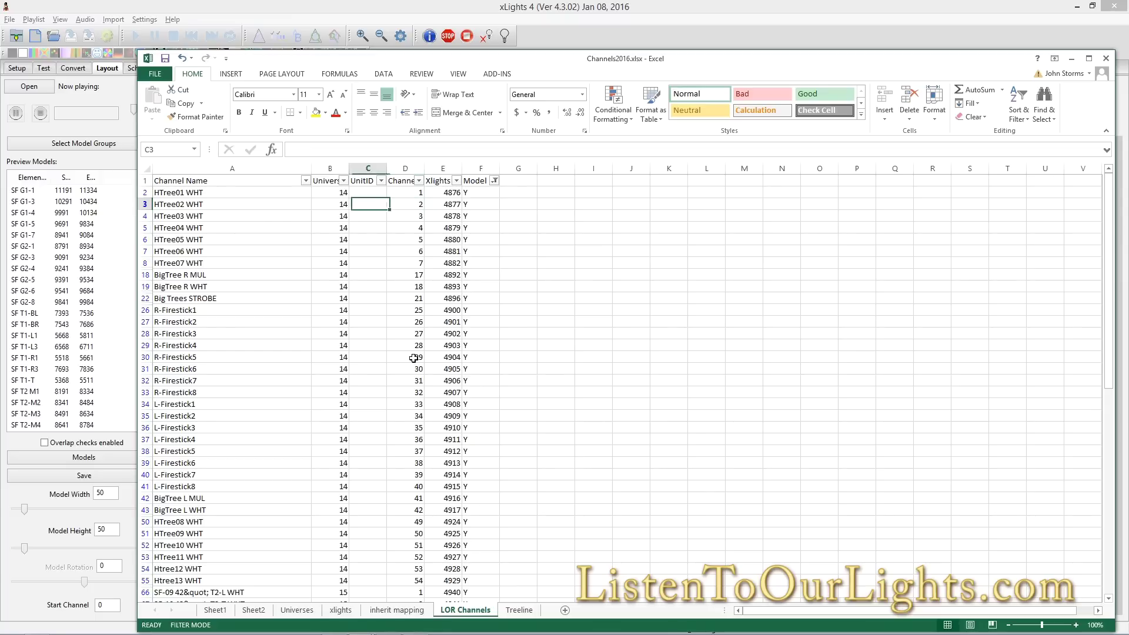
key(Left)
key(Left)
key(Right)
key(Right)
key(Right)
key(Up)
key(Right)
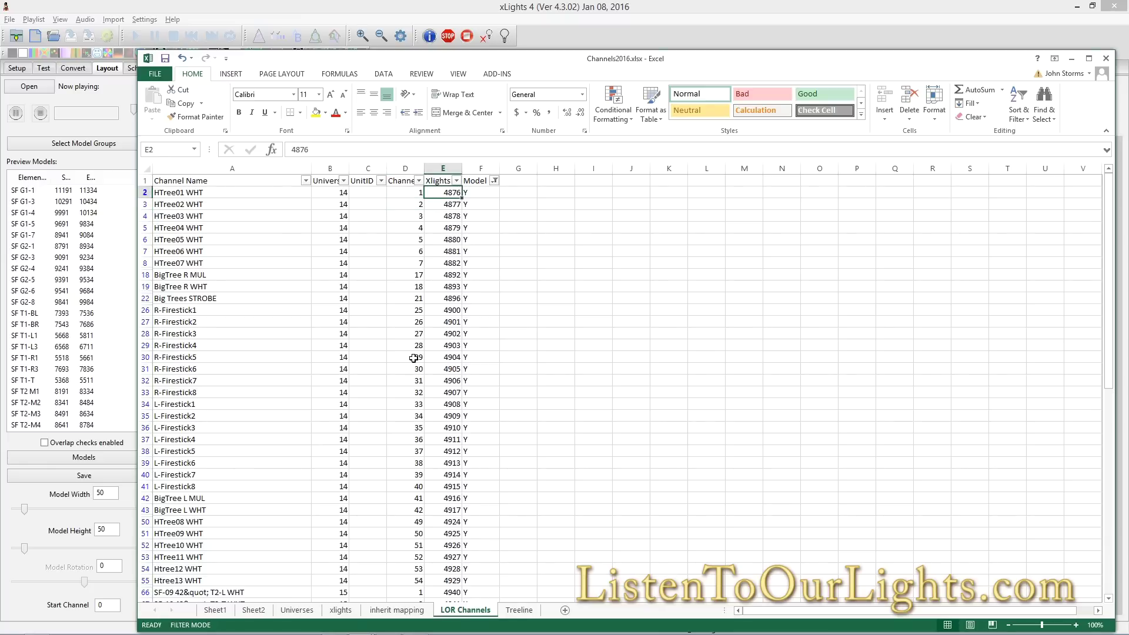
key(Down)
key(Down)
key(Down)
key(Down)
key(Down)
key(Down)
key(Down)
key(Down)
key(Down)
key(Down)
key(Up)
key(Up)
key(Up)
key(Up)
key(Up)
key(Up)
key(Up)
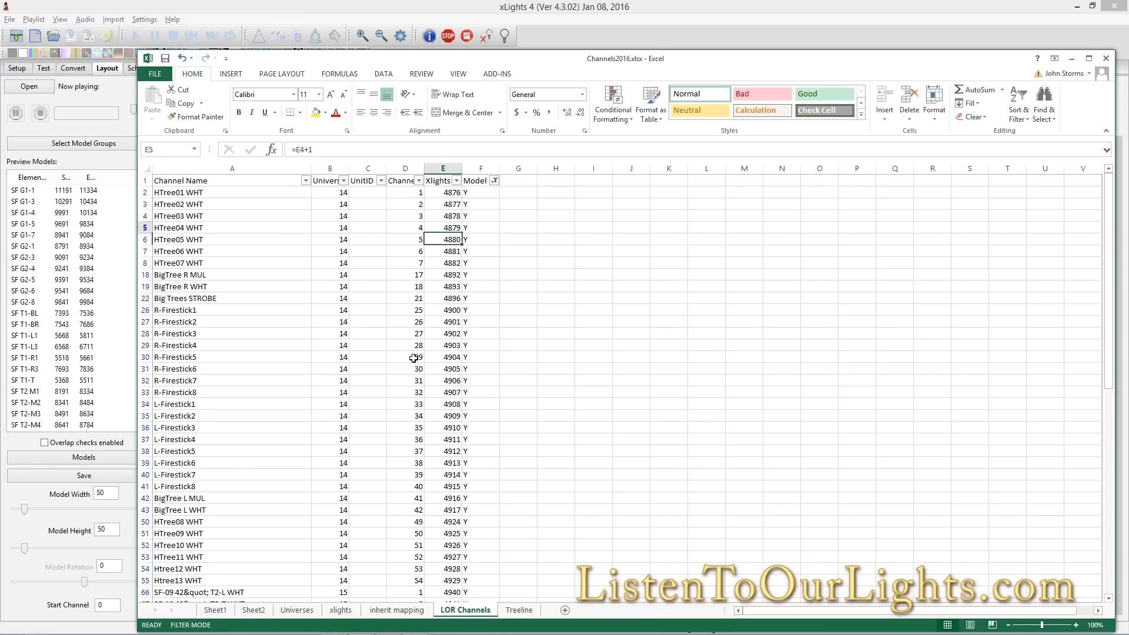
key(Up)
key(Up)
key(Up)
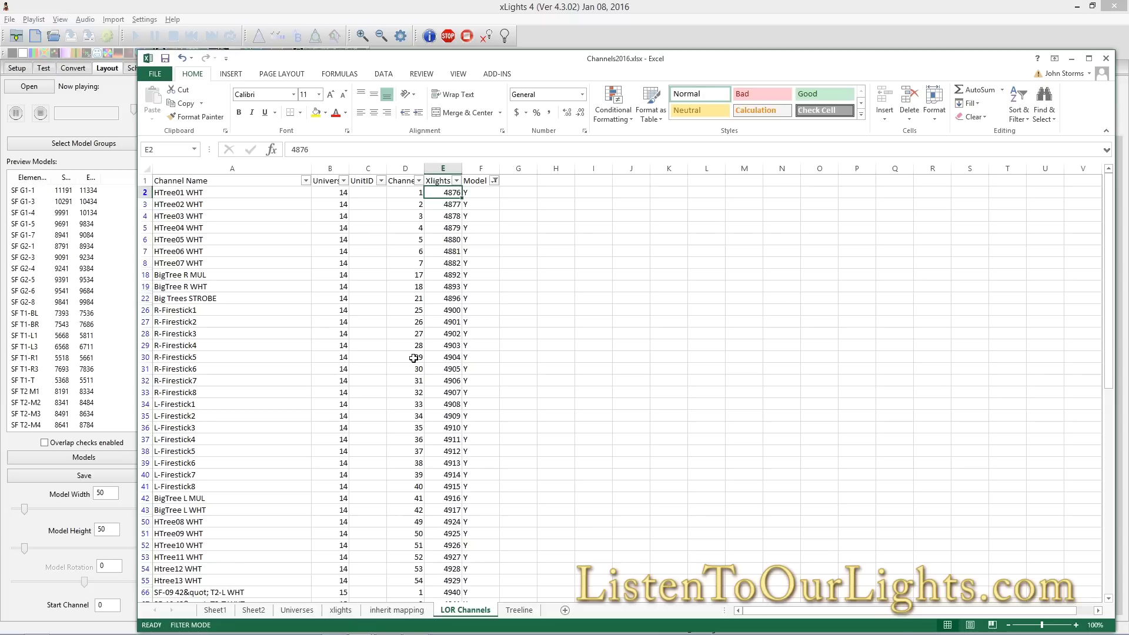
click(353, 191)
click(338, 600)
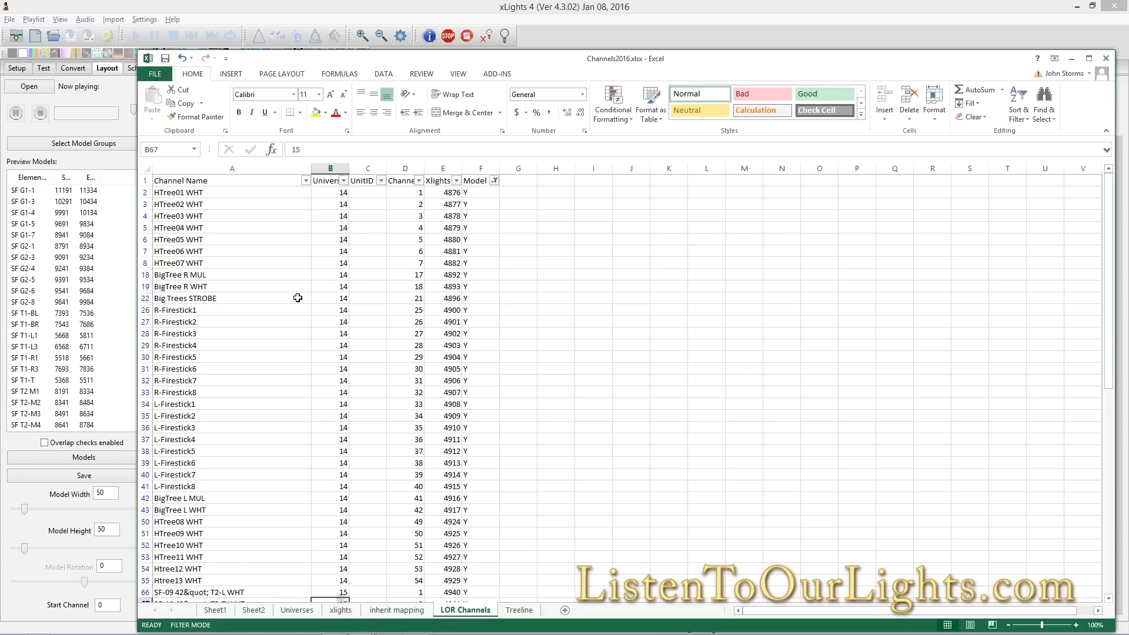
Cross-check the treeline's universe 14 start 4876 against the LOR Channels xLights numbering
click(340, 610)
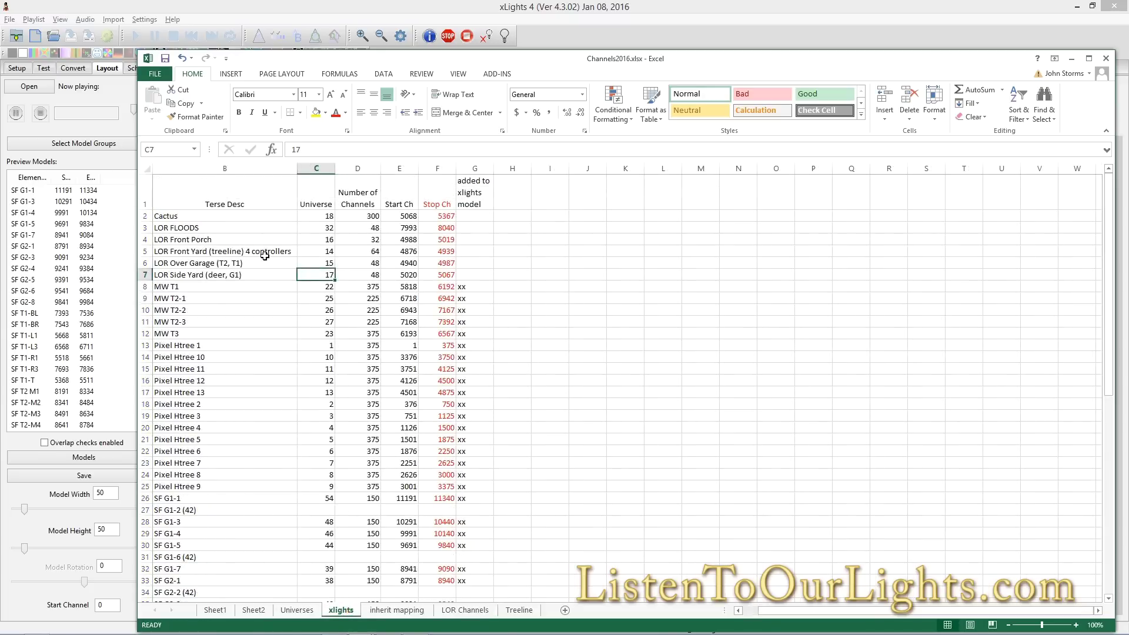
click(315, 253)
click(401, 252)
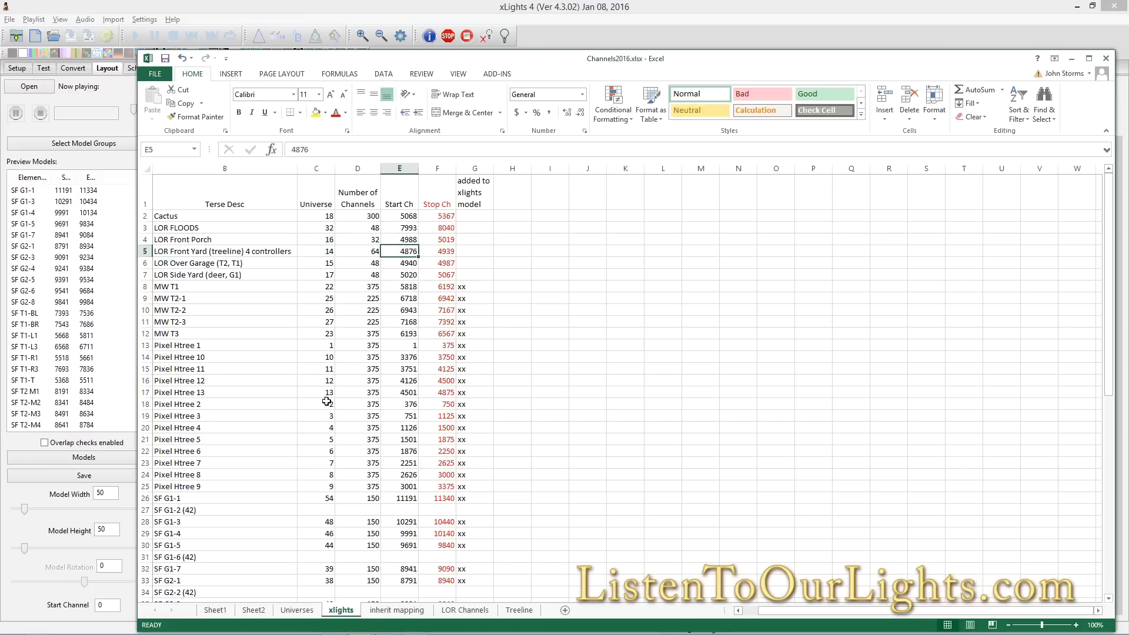
click(470, 611)
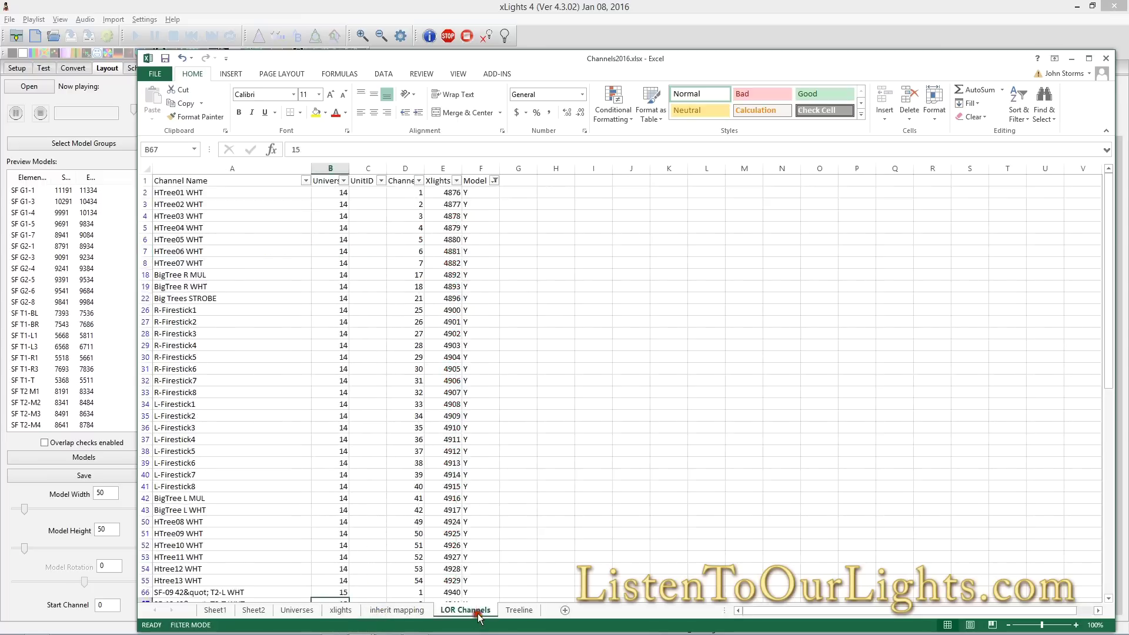
click(450, 191)
click(451, 203)
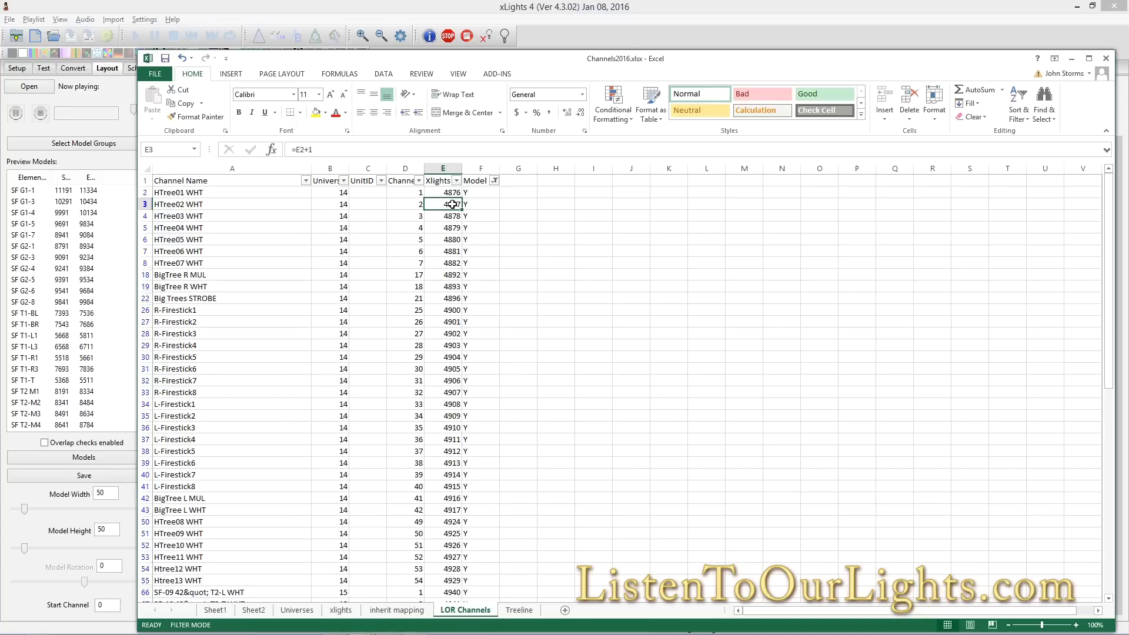
key(Down)
key(Down)
key(Down)
key(Down)
key(Down)
key(Down)
key(Down)
key(Down)
key(Down)
key(Down)
key(Down)
key(Down)
key(Down)
key(Down)
key(Down)
key(Down)
key(Down)
key(Down)
key(Down)
key(Down)
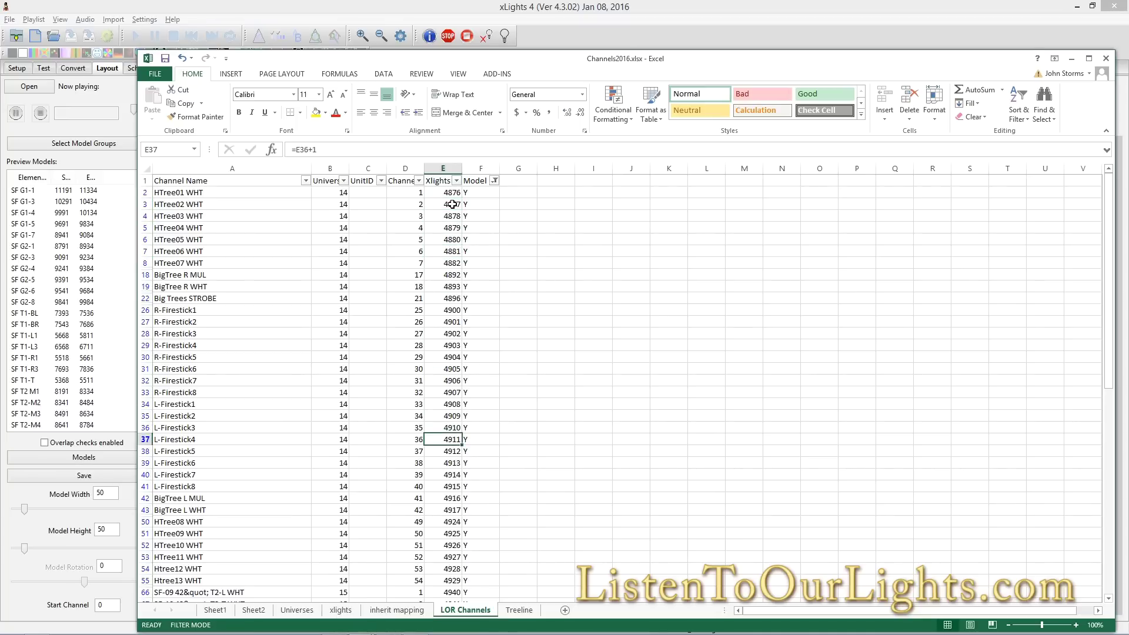
click(470, 196)
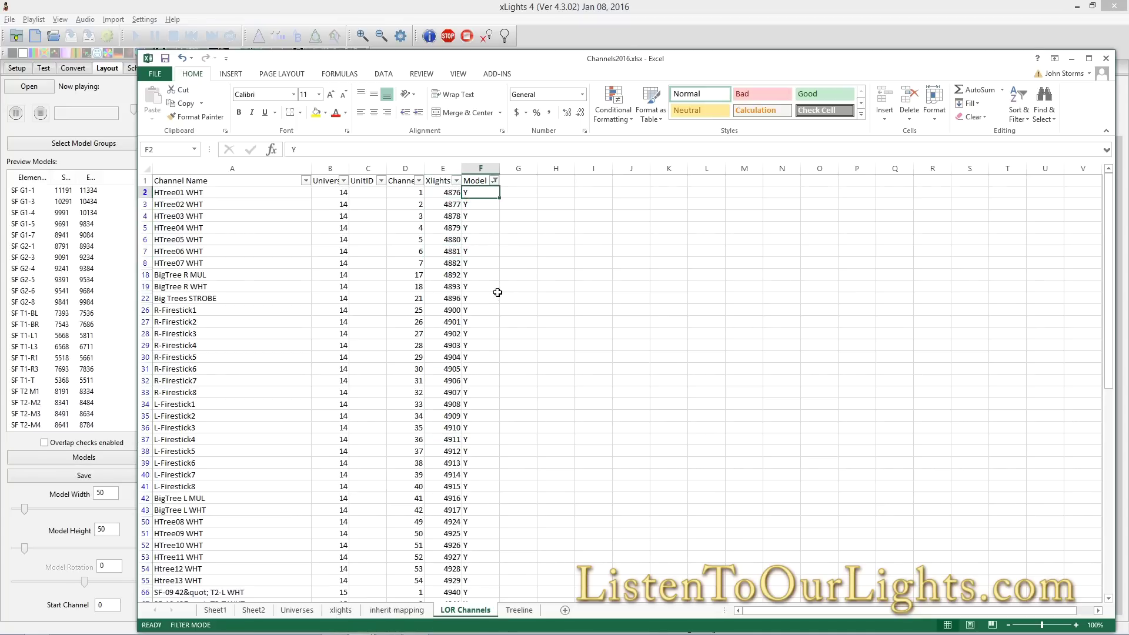
click(192, 286)
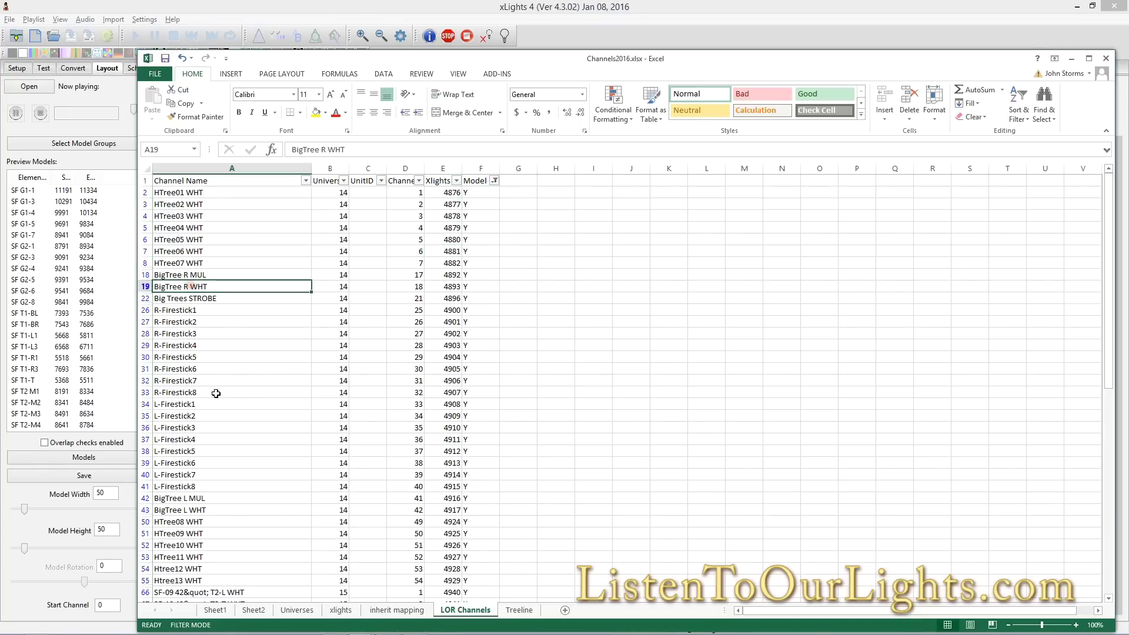